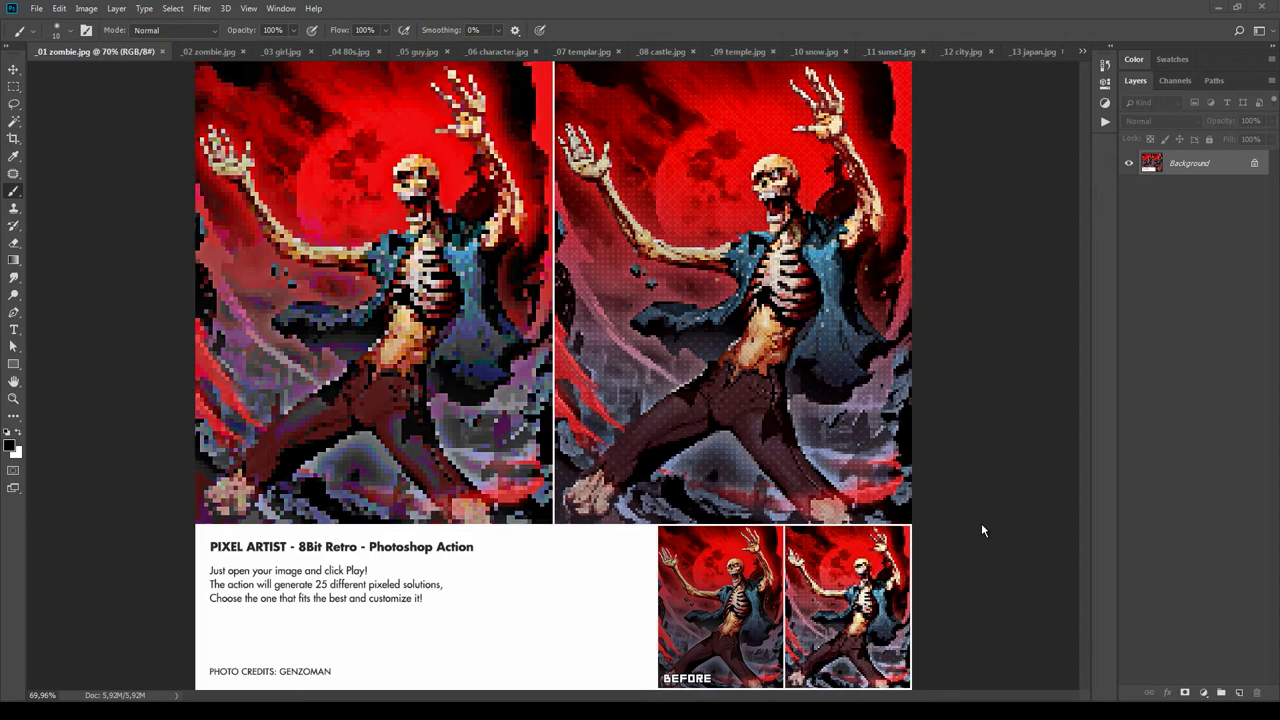
Examine the before and pixelated thumbnails of _01 zombie.jpg up close.
{"action": "scroll", "coordinate": [958, 529], "scroll_direction": "up", "scroll_amount": 5}
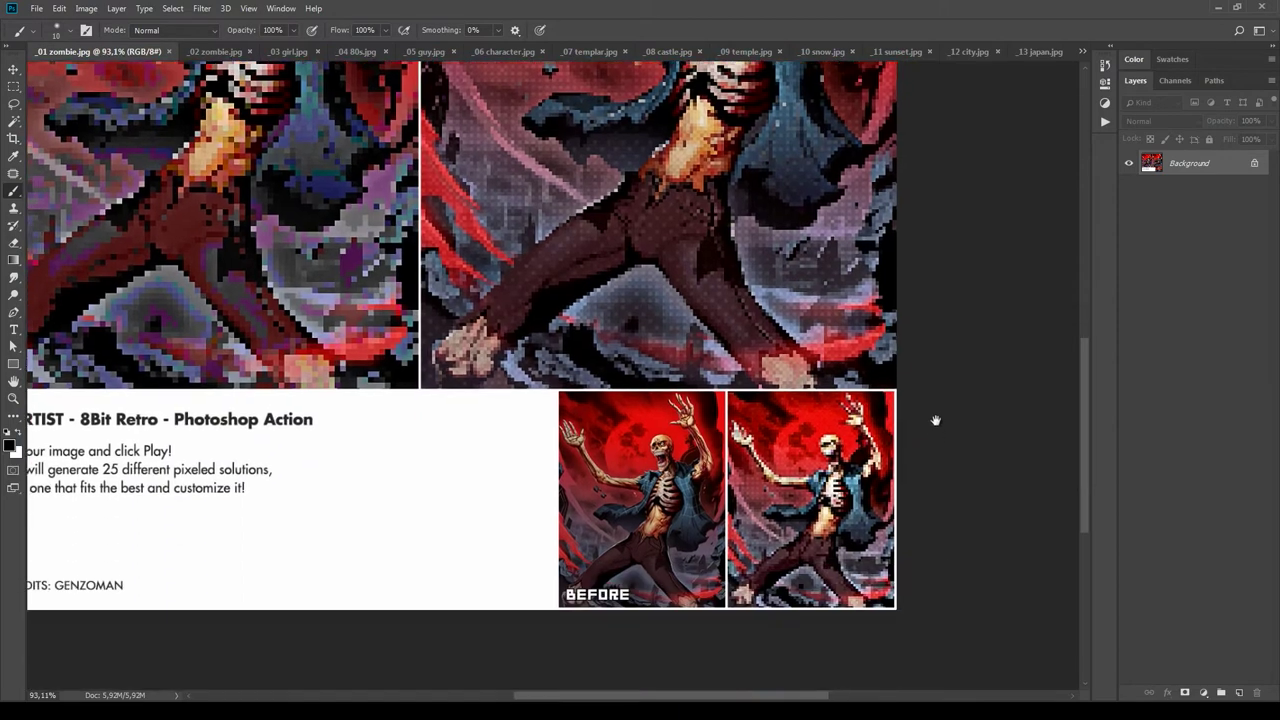
{"action": "scroll", "coordinate": [853, 487], "scroll_direction": "up", "scroll_amount": 4}
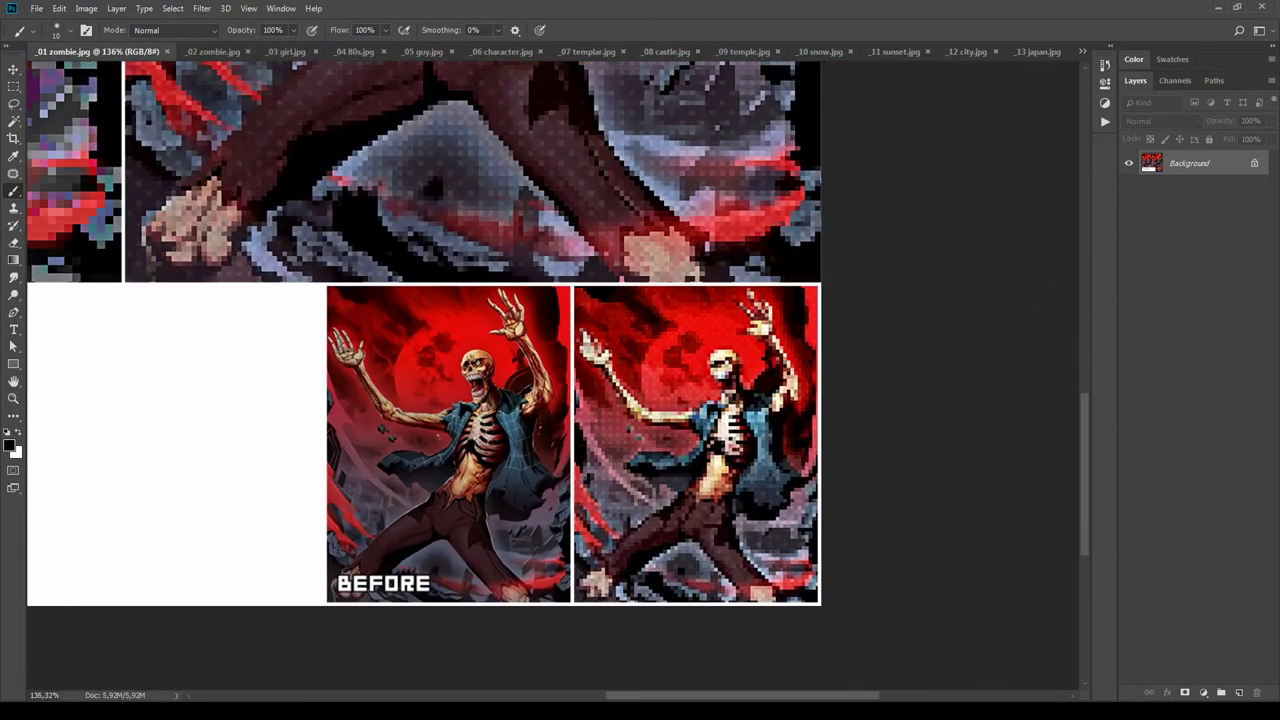
{"action": "scroll", "coordinate": [927, 373], "scroll_direction": "down", "scroll_amount": 3}
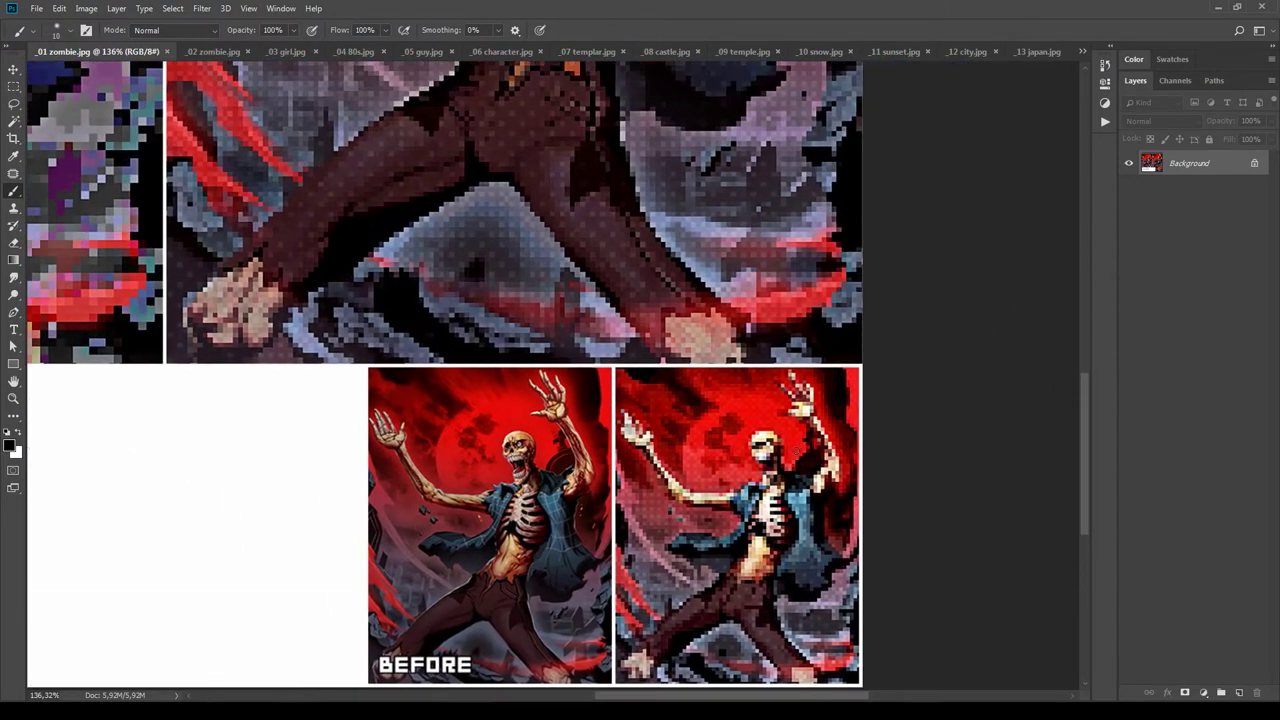
{"action": "scroll", "coordinate": [800, 445], "scroll_direction": "down", "scroll_amount": 4}
{"action": "left_click_drag", "start_coordinate": [640, 376], "coordinate": [801, 530]}
{"action": "scroll", "coordinate": [808, 500], "scroll_direction": "down", "scroll_amount": 1}
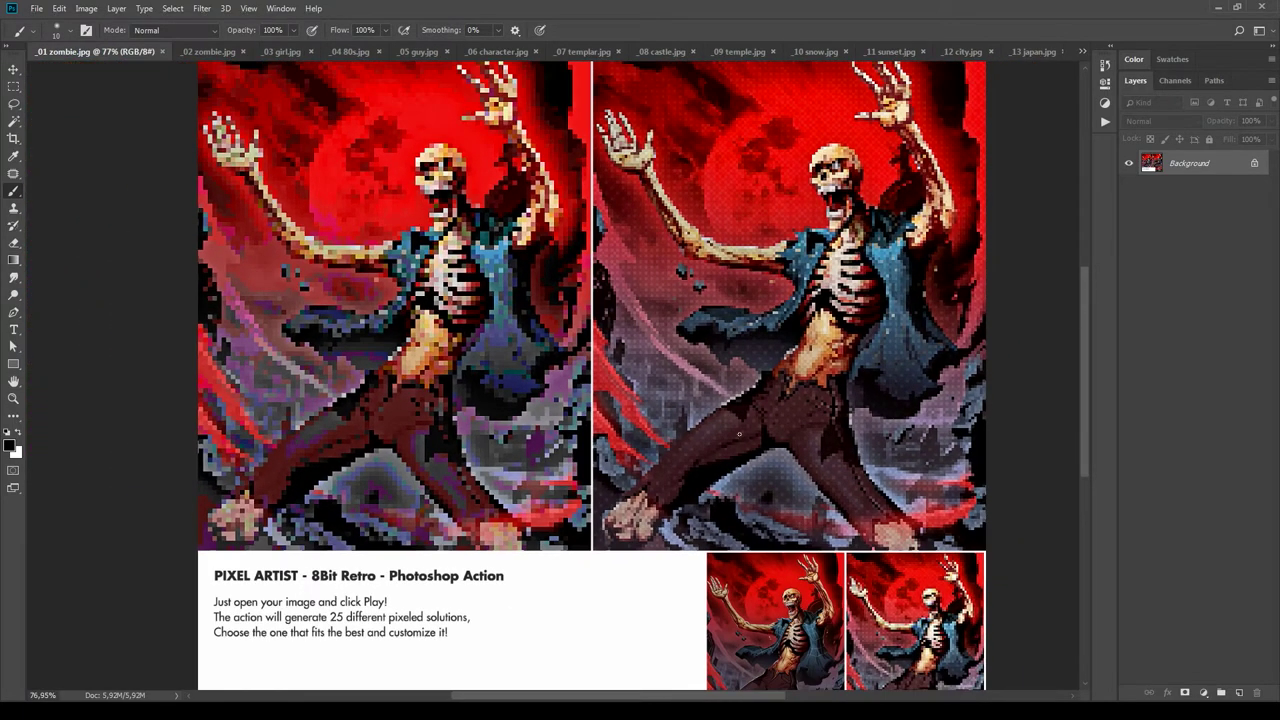
Compare the two large pixel-art versions in _01 zombie.jpg with the before image.
{"action": "scroll", "coordinate": [595, 359], "scroll_direction": "up", "scroll_amount": 2}
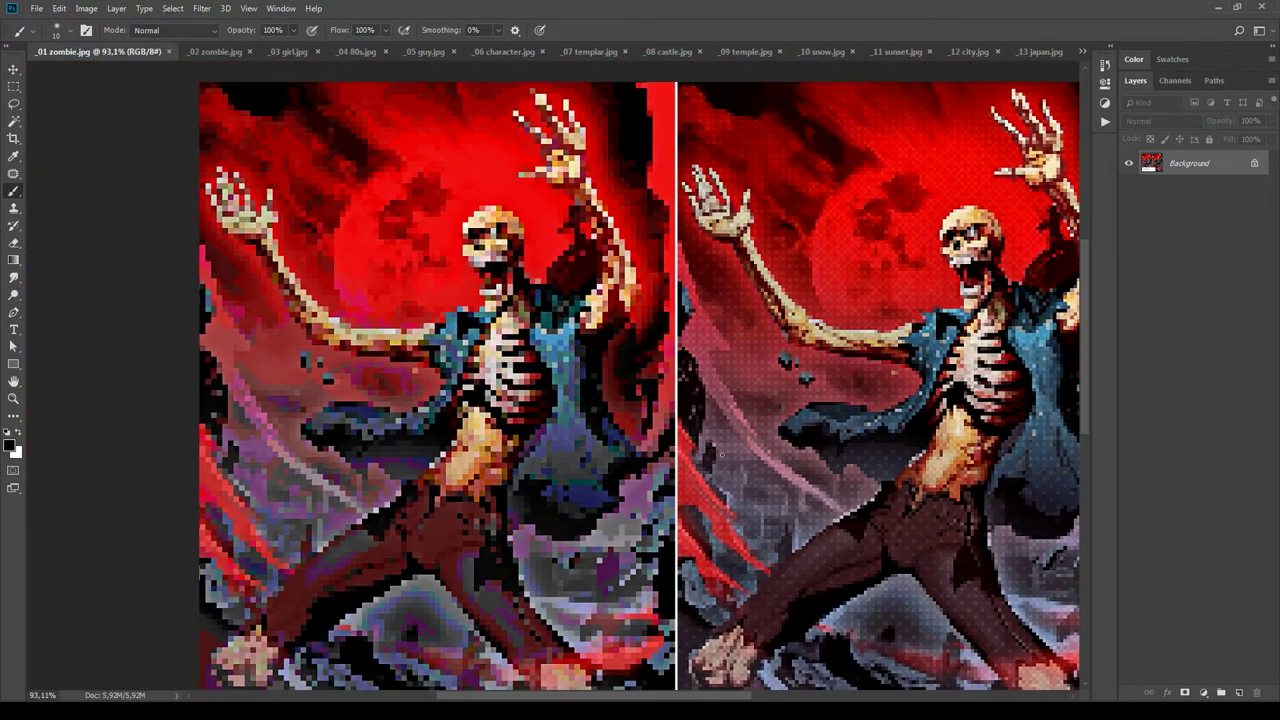
{"action": "left_click_drag", "start_coordinate": [882, 409], "coordinate": [650, 382]}
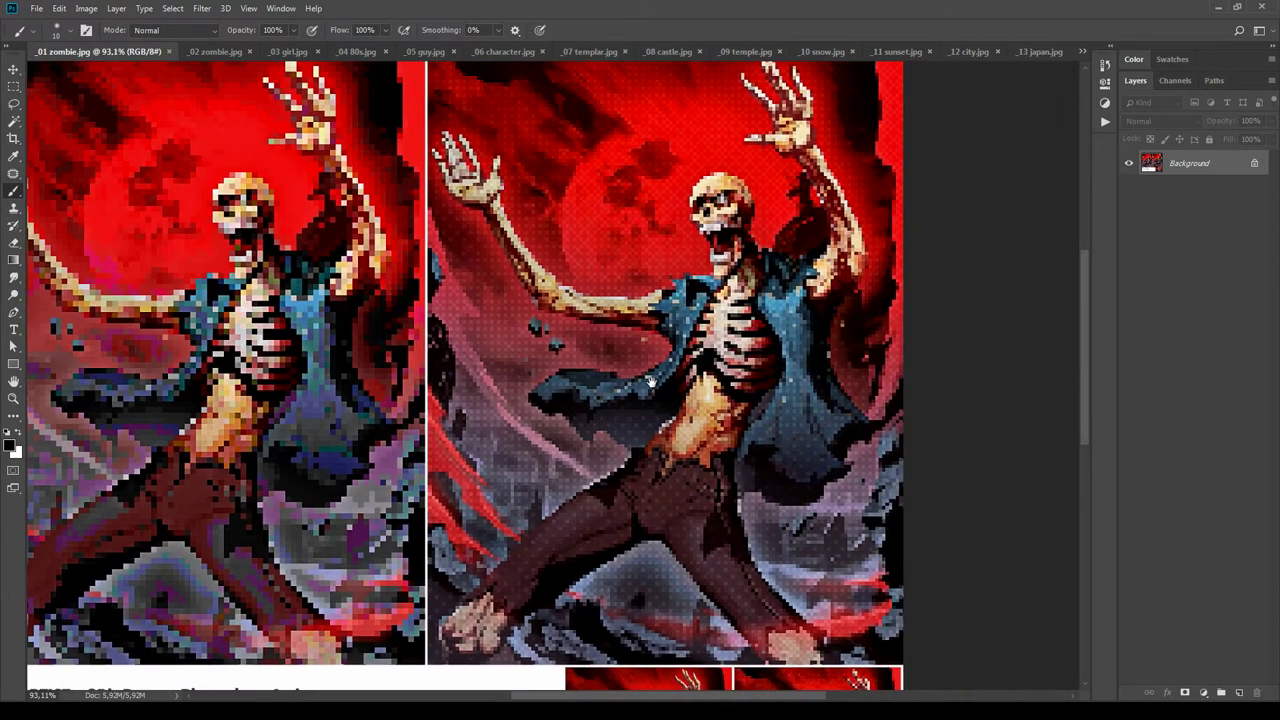
{"action": "scroll", "coordinate": [650, 382], "scroll_direction": "up", "scroll_amount": 2}
{"action": "left_click_drag", "start_coordinate": [405, 410], "coordinate": [631, 407]}
{"action": "scroll", "coordinate": [631, 407], "scroll_direction": "down", "scroll_amount": 4}
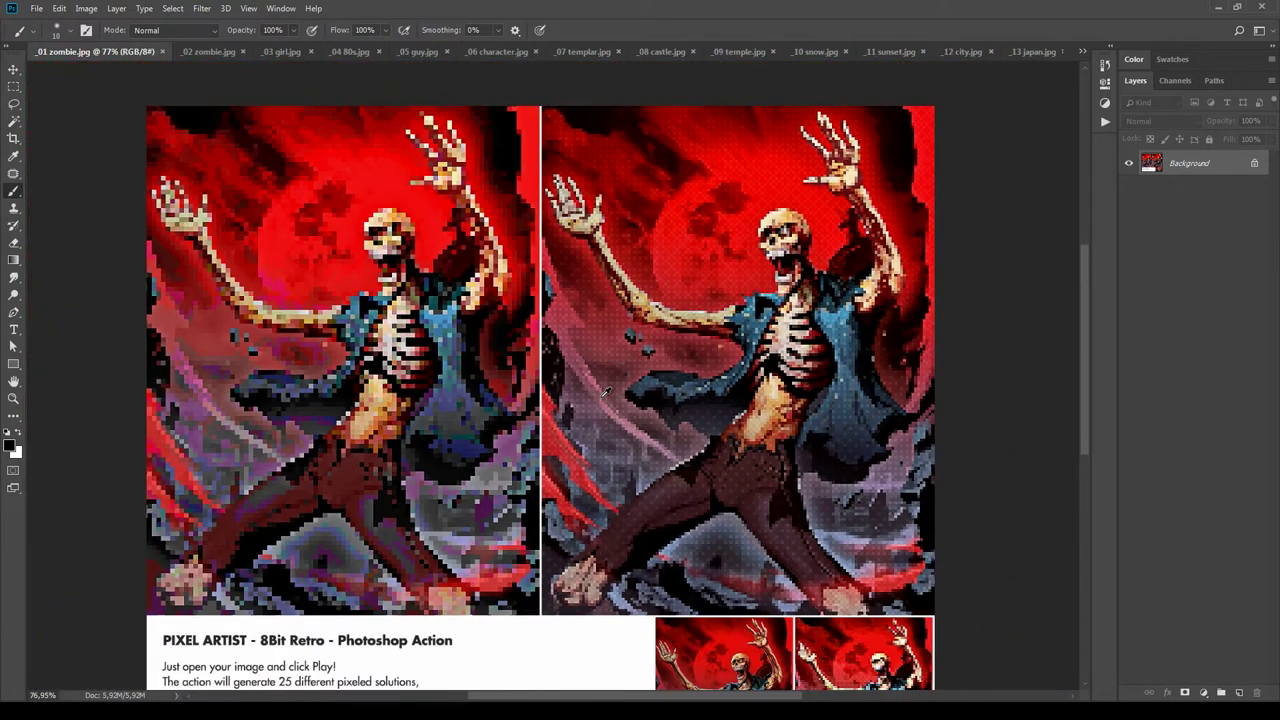
{"action": "left_click_drag", "start_coordinate": [738, 468], "coordinate": [777, 331]}
{"action": "scroll", "coordinate": [776, 400], "scroll_direction": "up", "scroll_amount": 2}
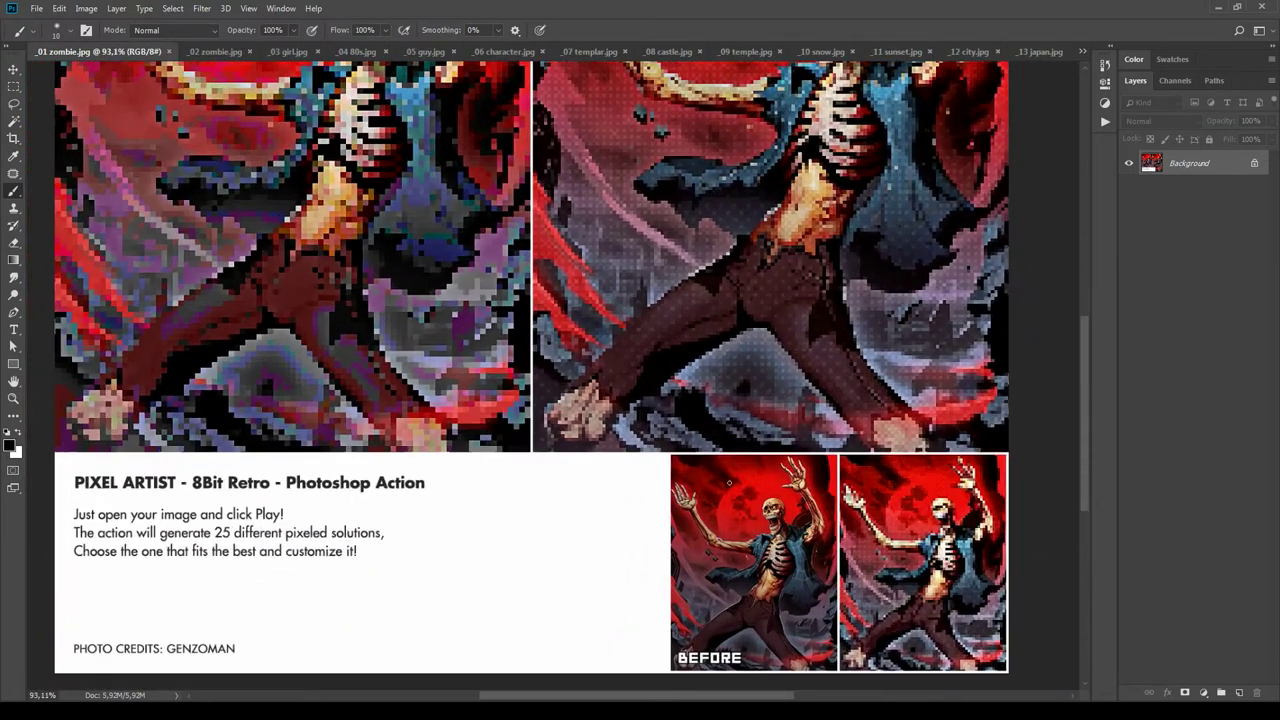
{"action": "left_click_drag", "start_coordinate": [724, 481], "coordinate": [761, 461]}
Bring up _02 zombie.jpg and compare its Color Maps and Color Maps + Dither versions.
{"action": "key", "text": "ctrl+Tab"}
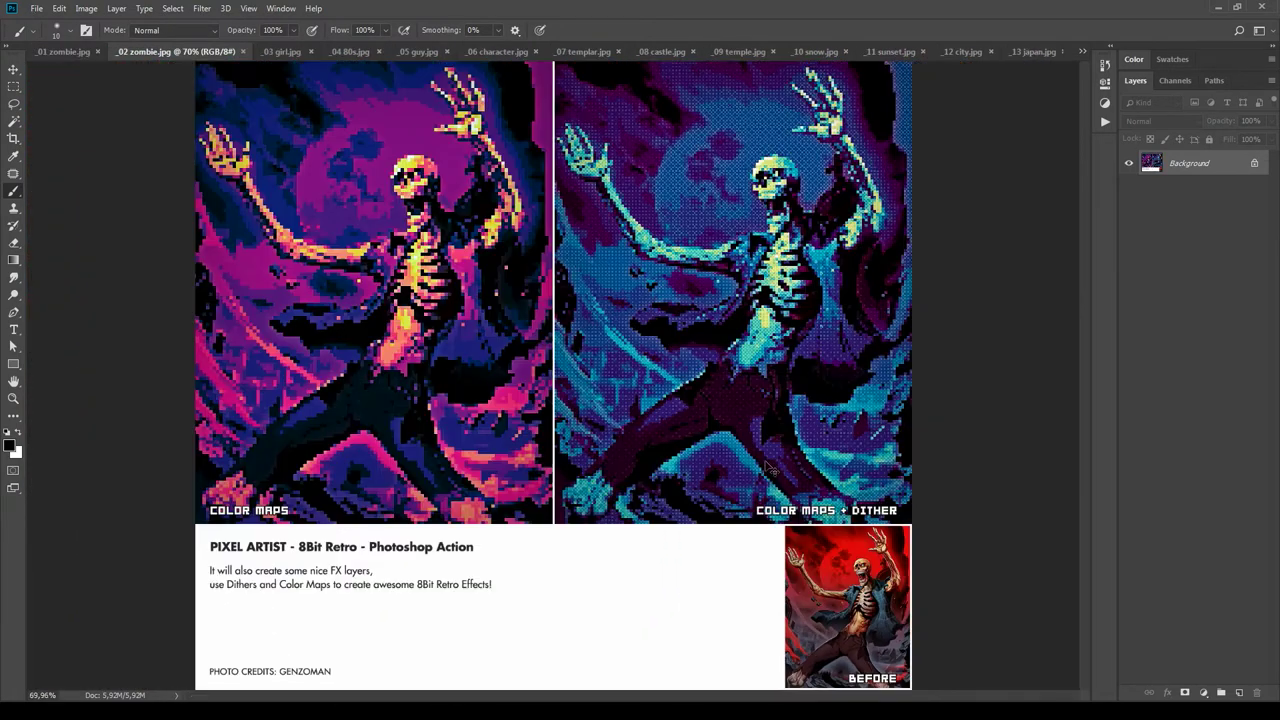
{"action": "scroll", "coordinate": [520, 445], "scroll_direction": "up", "scroll_amount": 2}
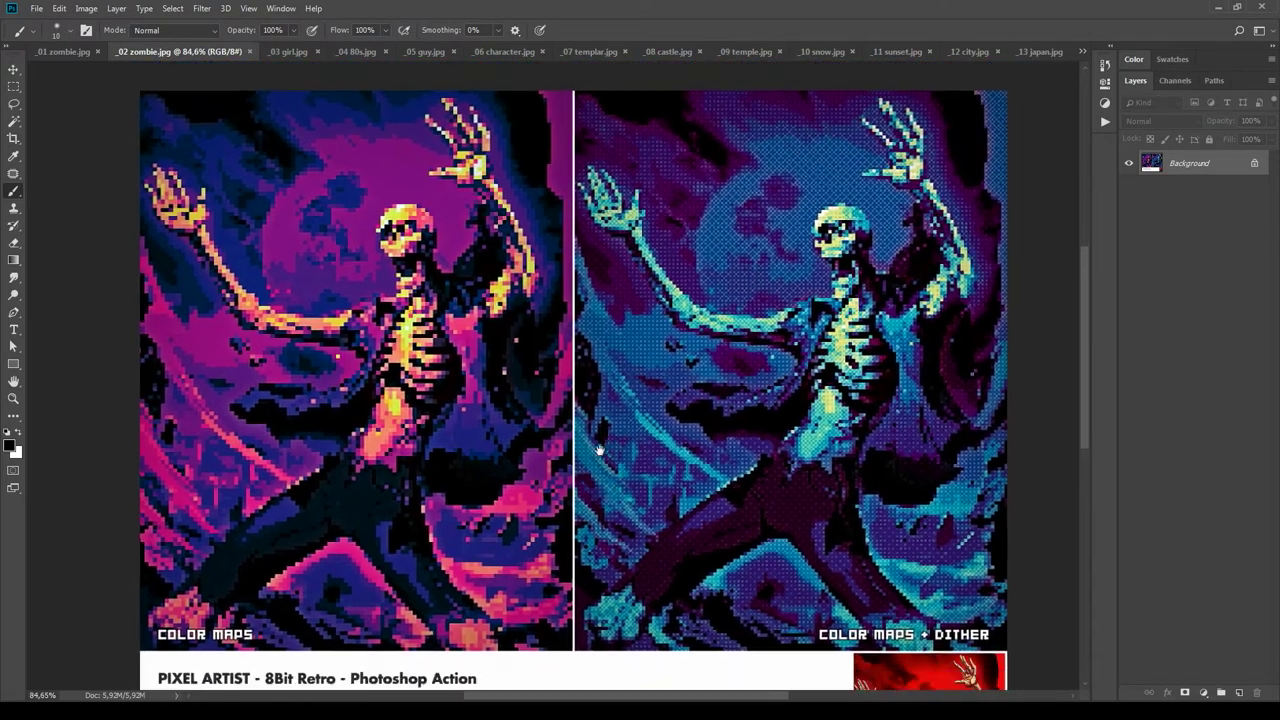
{"action": "left_click_drag", "start_coordinate": [600, 450], "coordinate": [511, 422]}
{"action": "left_click_drag", "start_coordinate": [848, 467], "coordinate": [963, 418]}
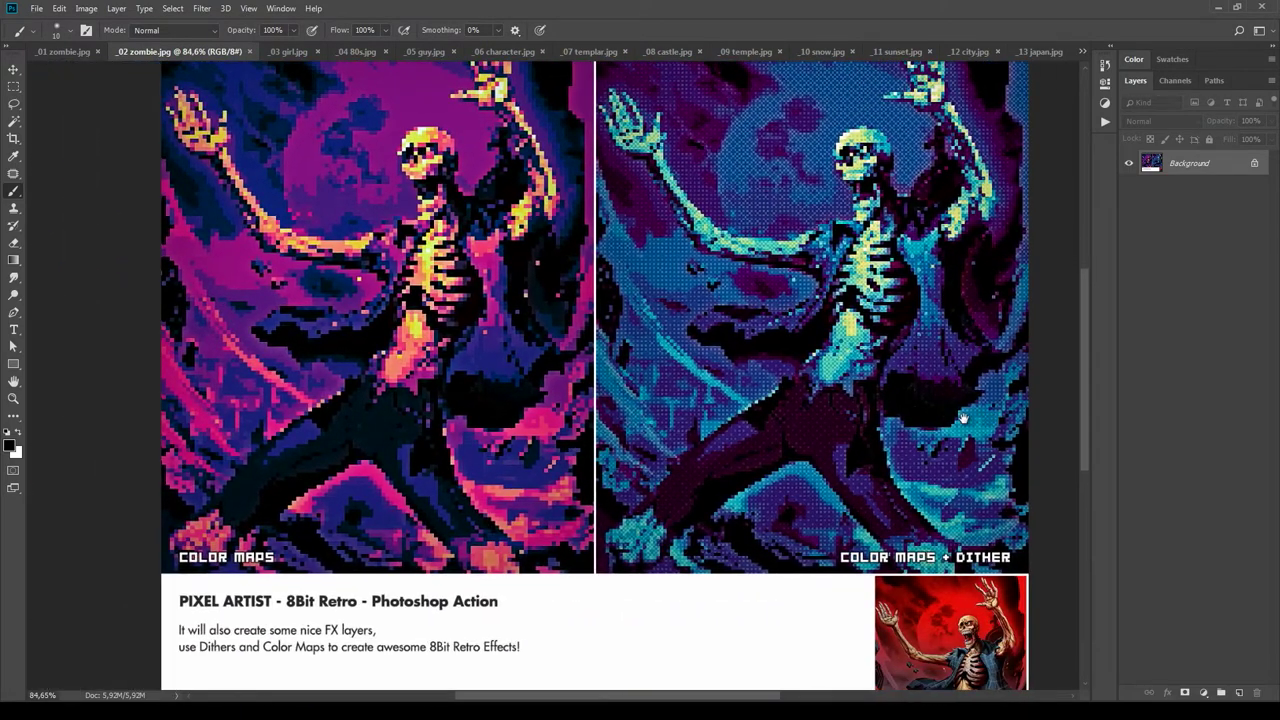
{"action": "left_click_drag", "start_coordinate": [680, 457], "coordinate": [629, 541]}
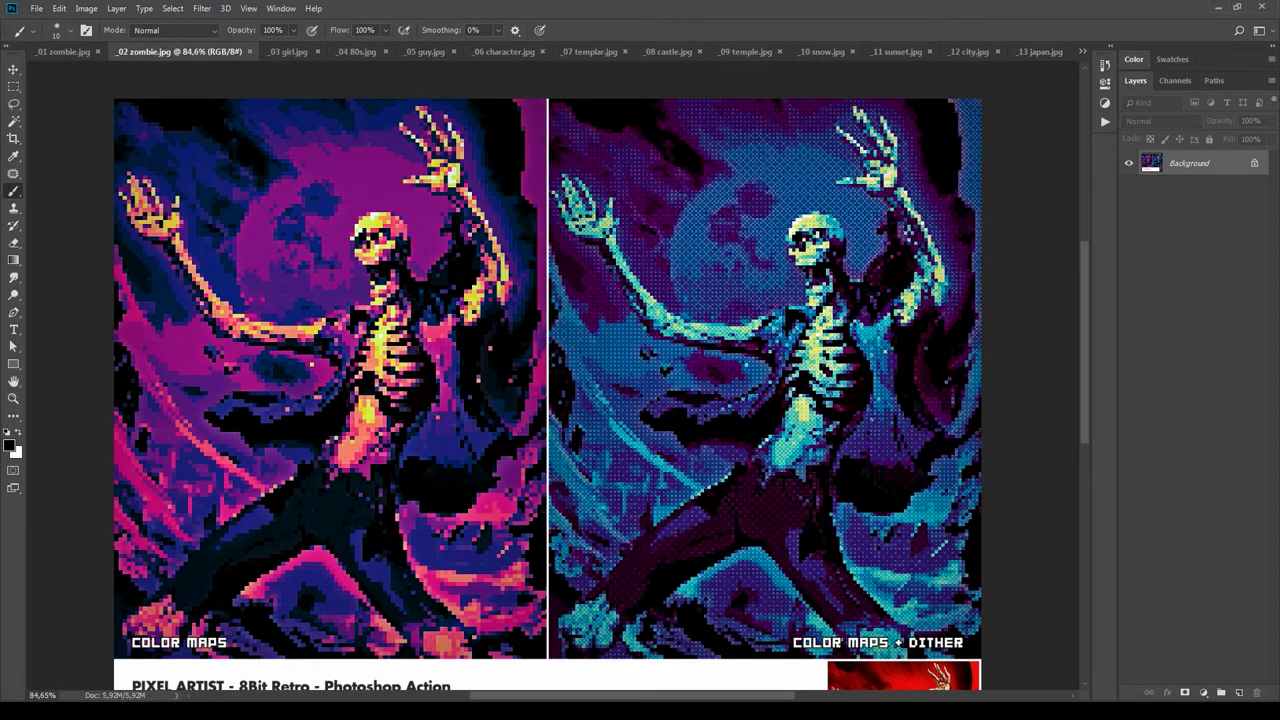
{"action": "left_click_drag", "start_coordinate": [933, 497], "coordinate": [779, 509]}
{"action": "scroll", "coordinate": [788, 490], "scroll_direction": "up", "scroll_amount": 3}
{"action": "left_click_drag", "start_coordinate": [639, 426], "coordinate": [952, 438]}
{"action": "scroll", "coordinate": [793, 434], "scroll_direction": "down", "scroll_amount": 1}
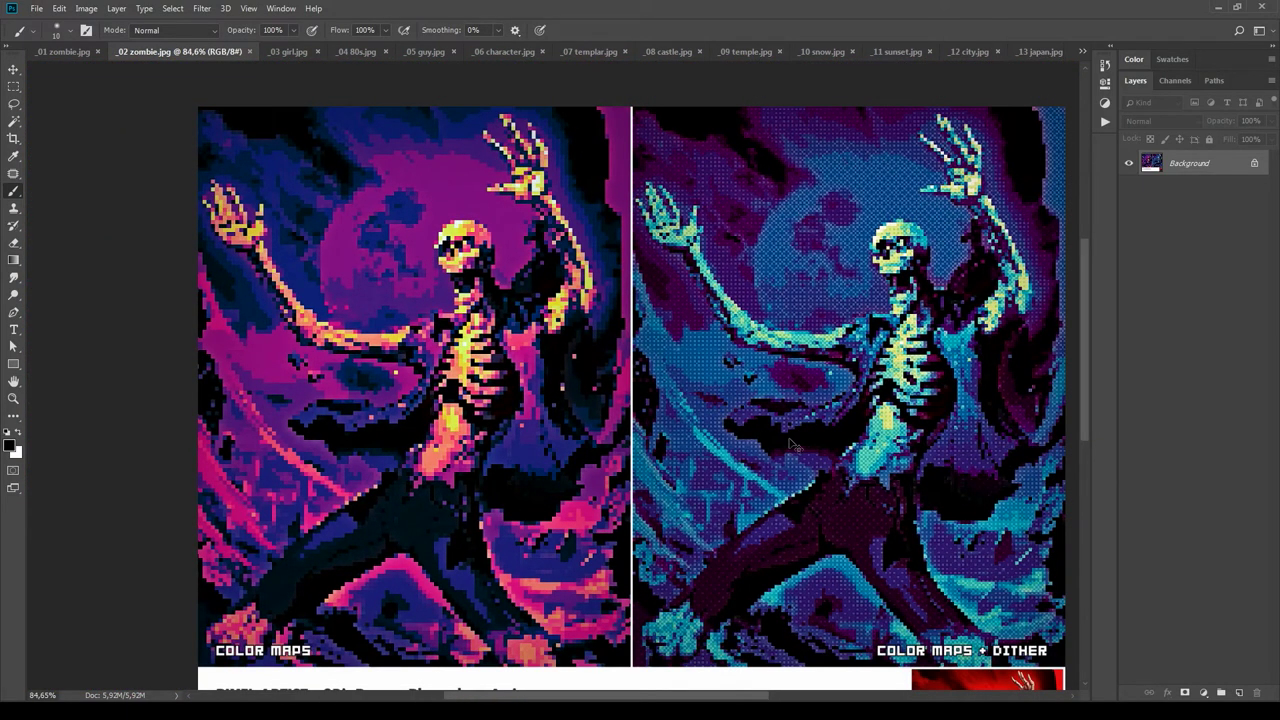
Bring up _03 girl.jpg and examine its row of original, pixelated and color-mapped thumbnails.
{"action": "key", "text": "ctrl+Tab"}
{"action": "scroll", "coordinate": [768, 485], "scroll_direction": "up", "scroll_amount": 2}
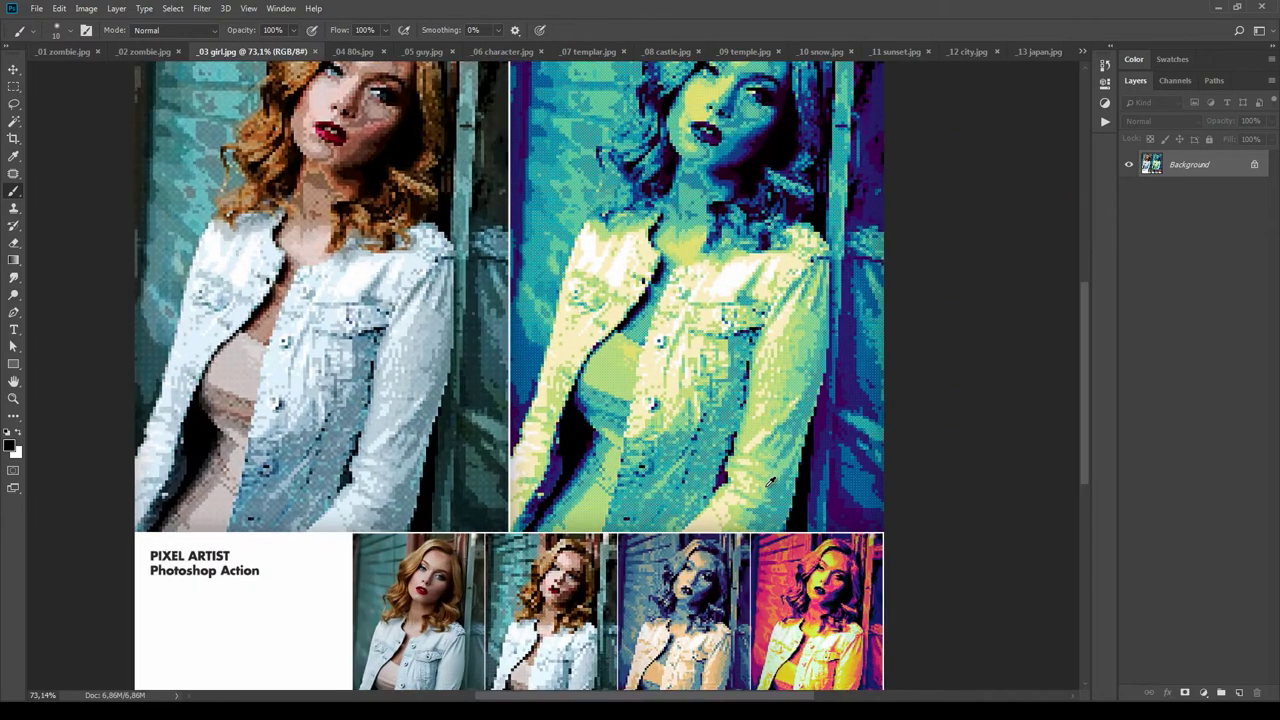
{"action": "left_click_drag", "start_coordinate": [785, 577], "coordinate": [795, 455]}
{"action": "scroll", "coordinate": [795, 454], "scroll_direction": "up", "scroll_amount": 3}
{"action": "scroll", "coordinate": [798, 450], "scroll_direction": "up", "scroll_amount": 1}
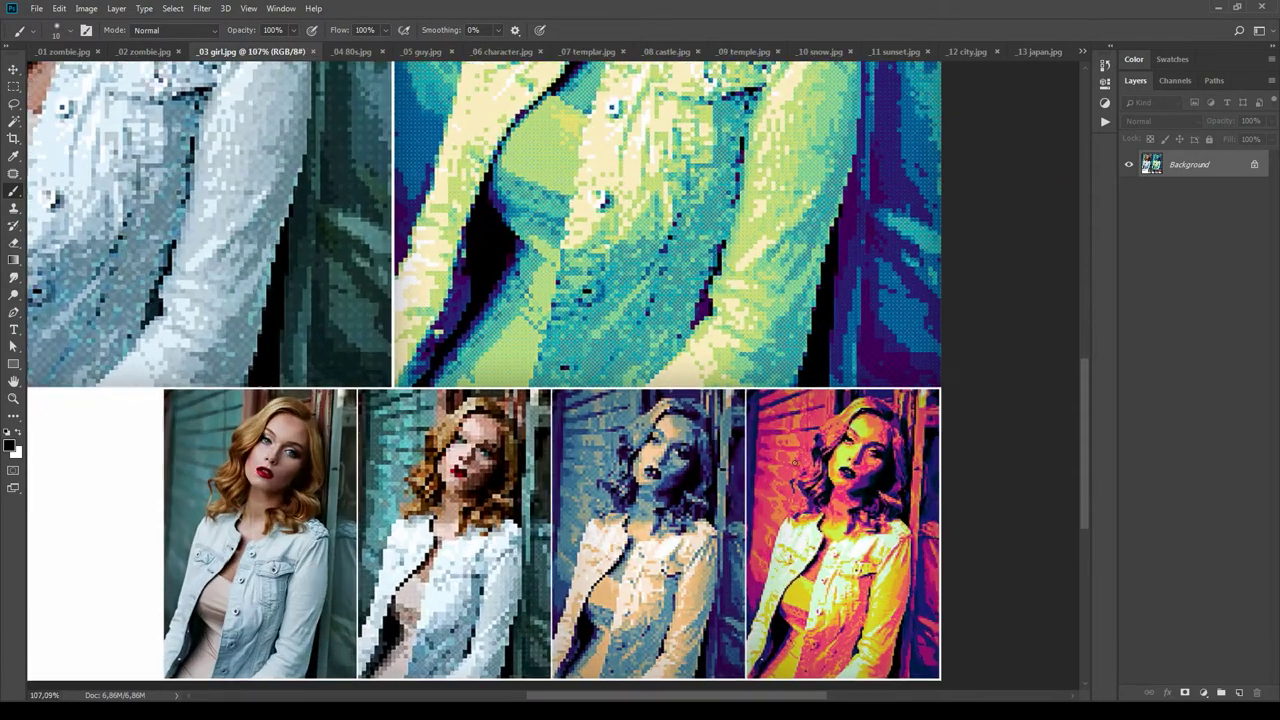
{"action": "left_click_drag", "start_coordinate": [885, 520], "coordinate": [954, 455]}
{"action": "scroll", "coordinate": [851, 436], "scroll_direction": "up", "scroll_amount": 2}
Compare the two large pixelated portraits in _03 girl.jpg, natural colors against the color-mapped version.
{"action": "left_click_drag", "start_coordinate": [833, 214], "coordinate": [822, 522]}
{"action": "left_click_drag", "start_coordinate": [833, 363], "coordinate": [821, 510]}
{"action": "scroll", "coordinate": [821, 510], "scroll_direction": "down", "scroll_amount": 3}
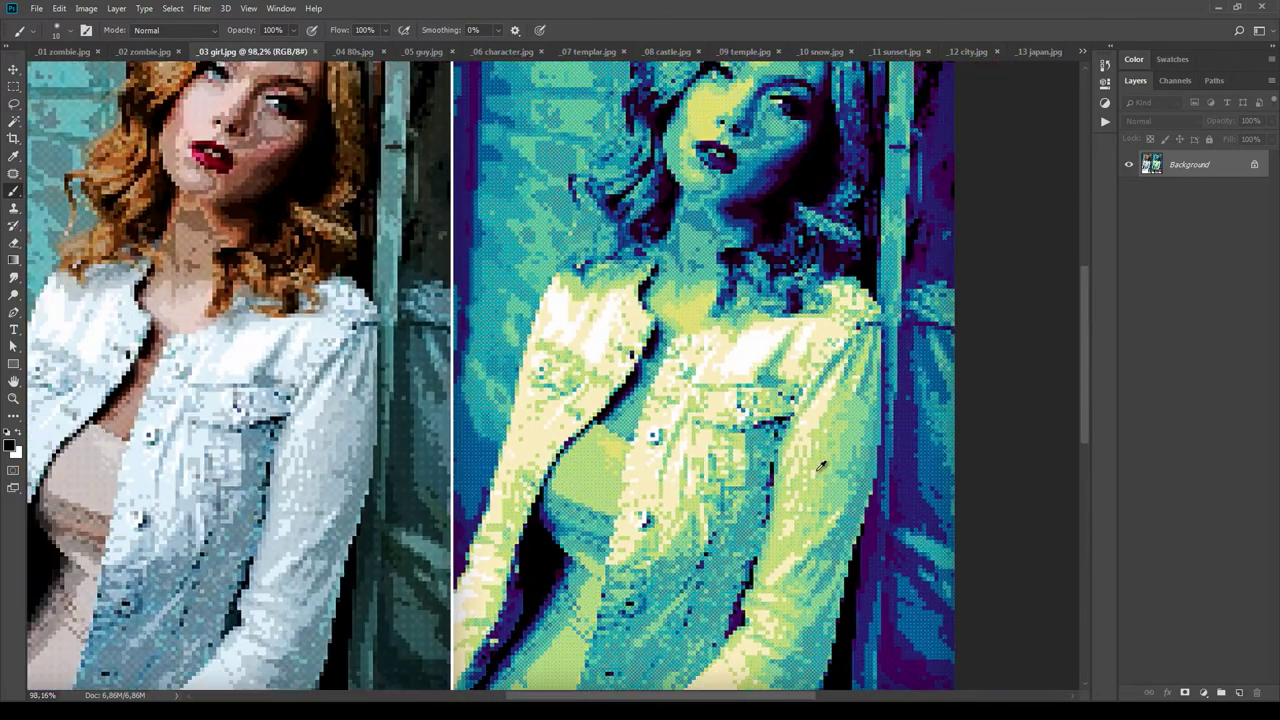
{"action": "left_click_drag", "start_coordinate": [848, 337], "coordinate": [1000, 488]}
{"action": "scroll", "coordinate": [800, 392], "scroll_direction": "down", "scroll_amount": 1}
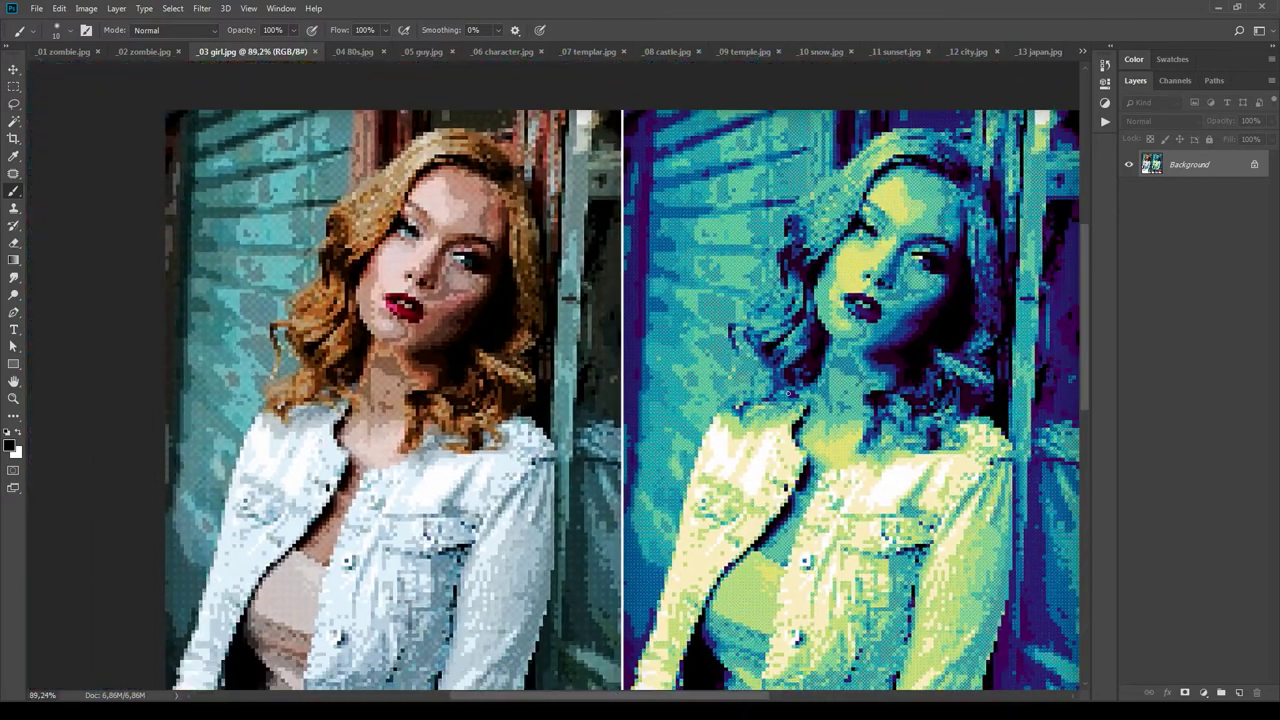
Bring up _04 80s.jpg and examine the large pixelated logo and its two comparison thumbnails.
{"action": "key", "text": "ctrl+Tab"}
{"action": "scroll", "coordinate": [605, 405], "scroll_direction": "up", "scroll_amount": 6}
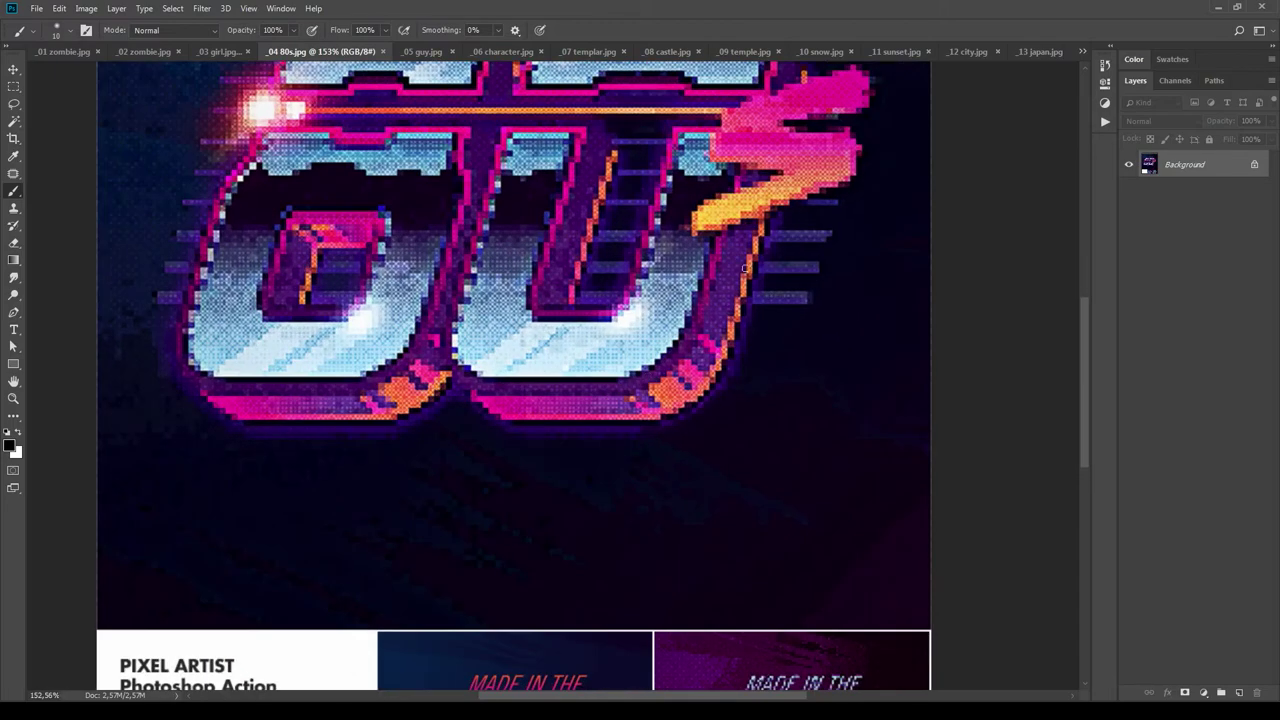
{"action": "left_click_drag", "start_coordinate": [736, 239], "coordinate": [726, 150]}
{"action": "left_click_drag", "start_coordinate": [777, 403], "coordinate": [629, 323]}
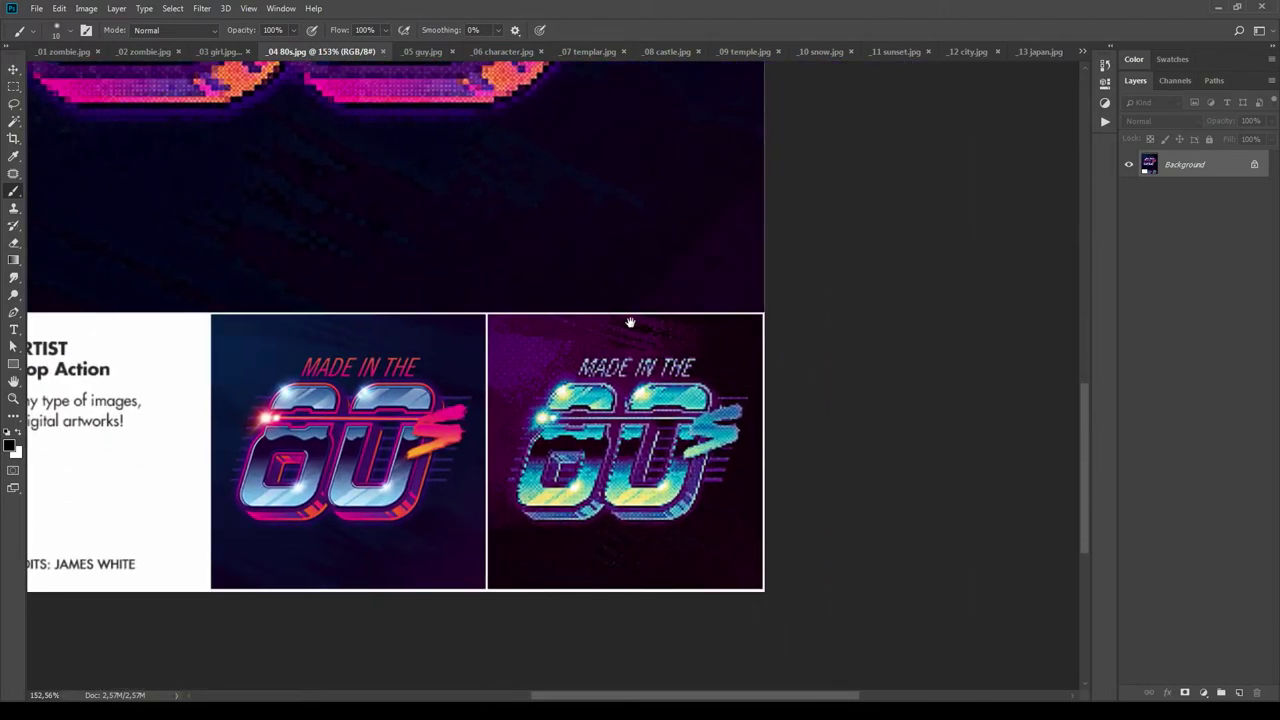
{"action": "scroll", "coordinate": [697, 433], "scroll_direction": "up", "scroll_amount": 2}
{"action": "left_click_drag", "start_coordinate": [554, 458], "coordinate": [900, 449]}
{"action": "scroll", "coordinate": [900, 450], "scroll_direction": "down", "scroll_amount": 4}
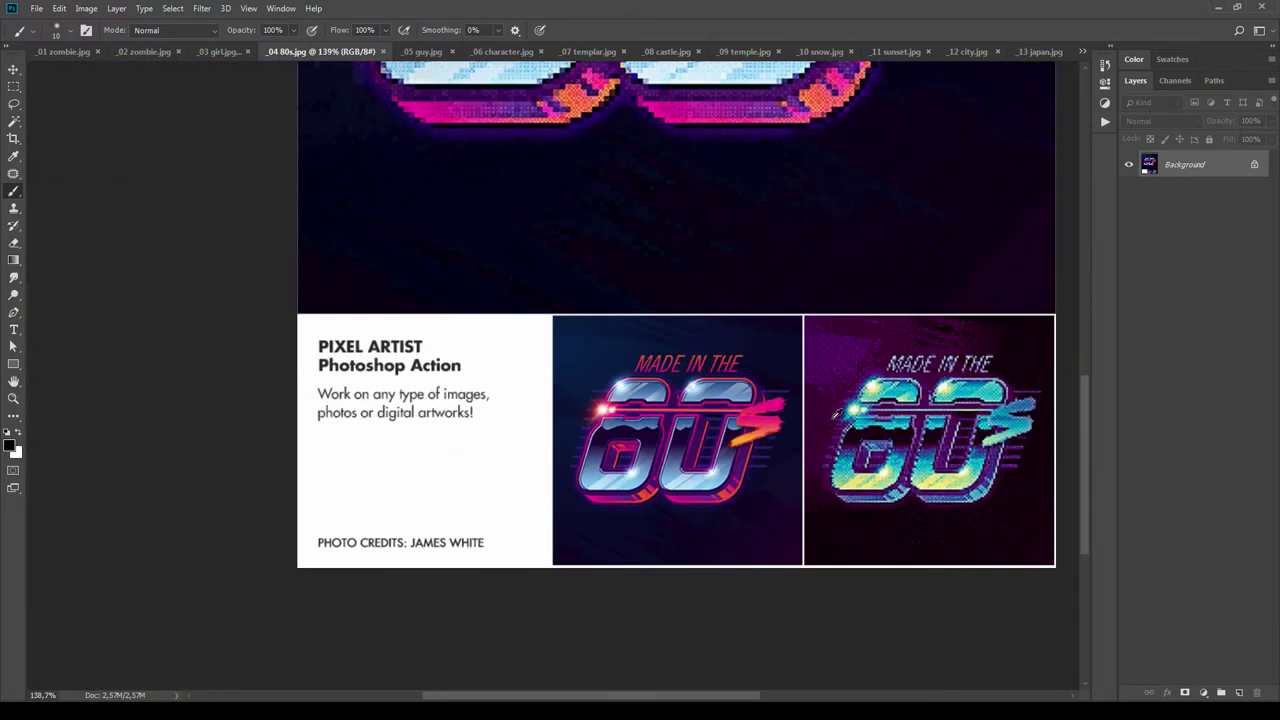
{"action": "scroll", "coordinate": [841, 379], "scroll_direction": "up", "scroll_amount": 3}
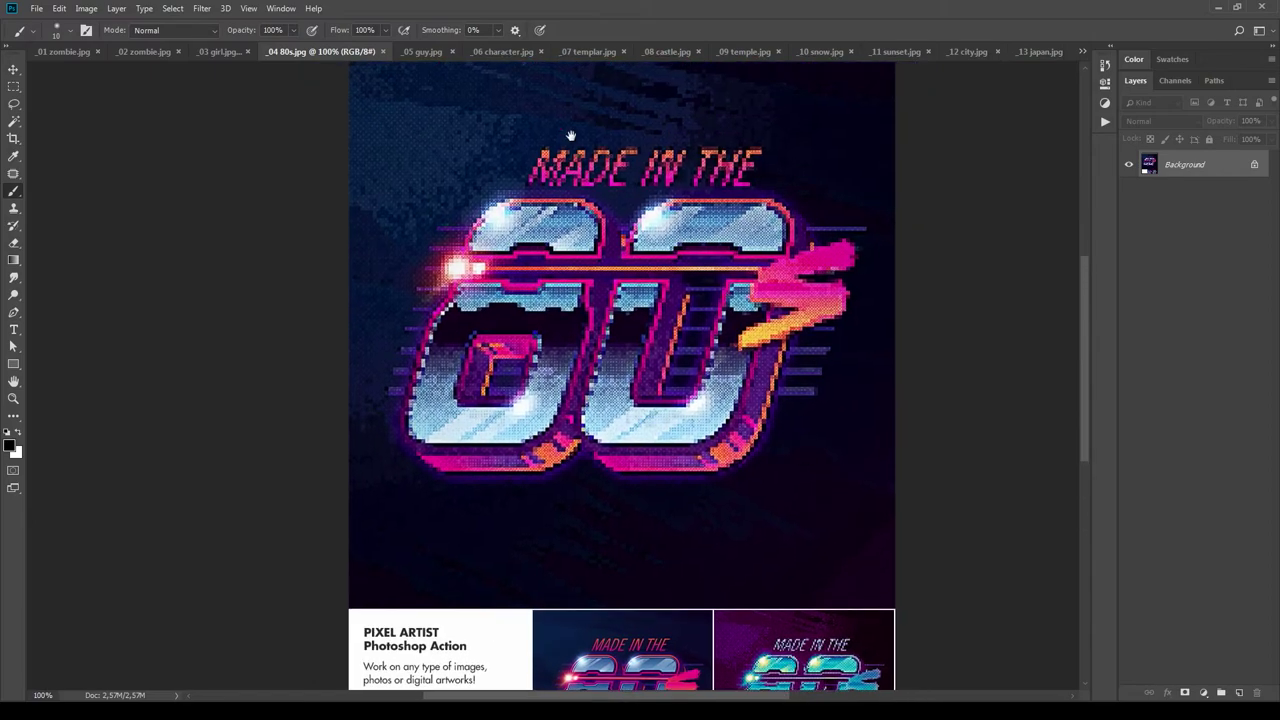
Bring up _05 guy.jpg and compare the pixelated portrait with its original and pixelated thumbnails.
{"action": "left_click", "coordinate": [424, 52]}
{"action": "scroll", "coordinate": [802, 506], "scroll_direction": "up", "scroll_amount": 4}
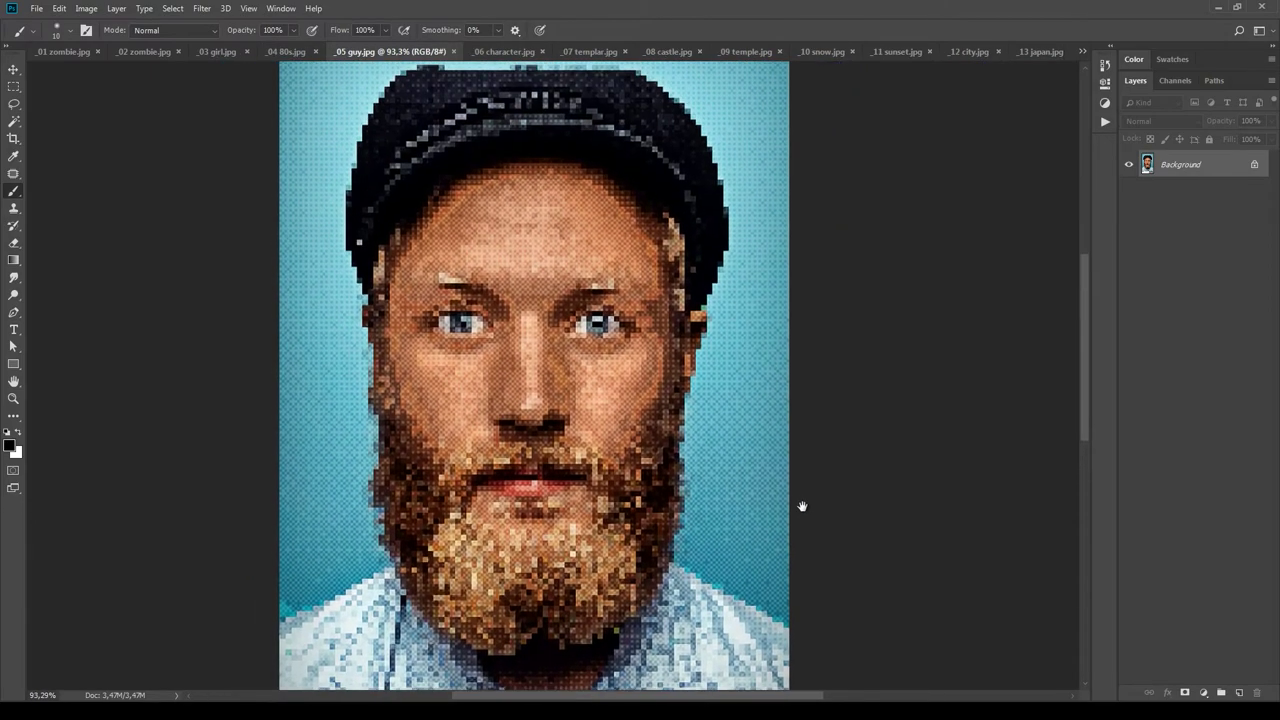
{"action": "left_click_drag", "start_coordinate": [802, 506], "coordinate": [779, 182]}
{"action": "scroll", "coordinate": [769, 525], "scroll_direction": "up", "scroll_amount": 4}
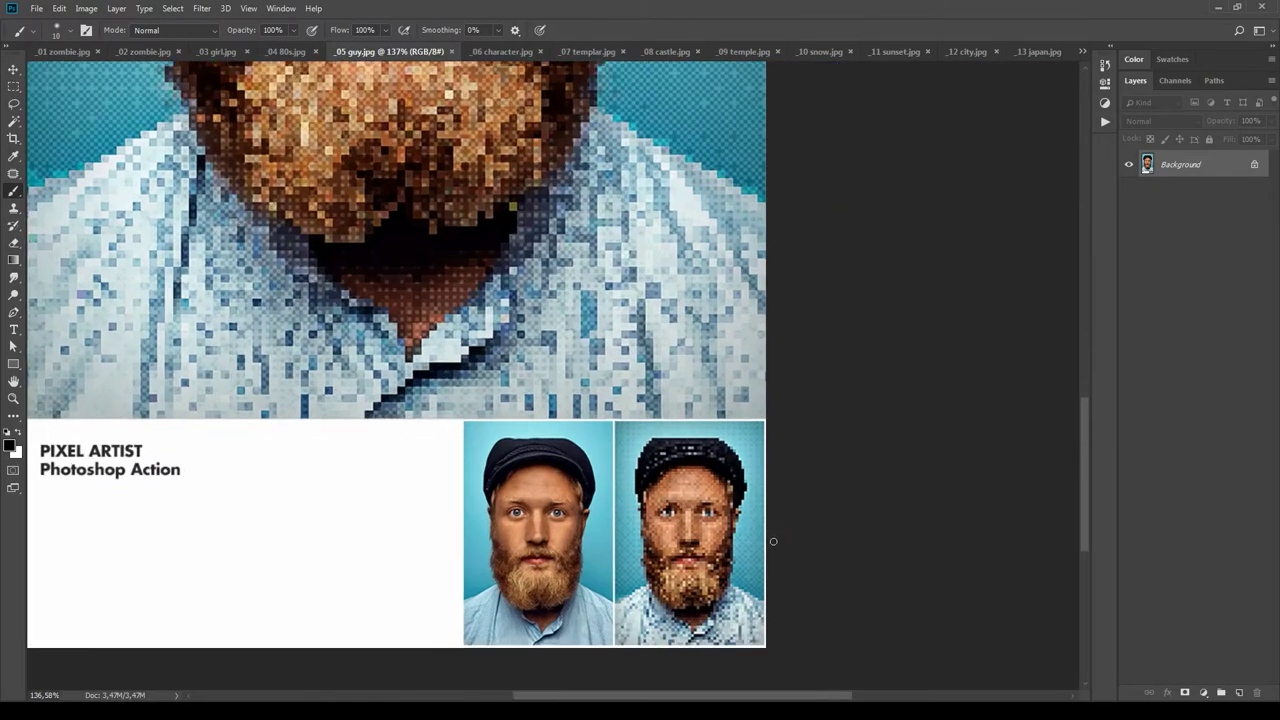
{"action": "scroll", "coordinate": [773, 541], "scroll_direction": "up", "scroll_amount": 1}
{"action": "left_click_drag", "start_coordinate": [773, 541], "coordinate": [889, 541]}
Bring up _06 character.jpg and compare the original and pixelated busts and full-body figures.
{"action": "key", "text": "ctrl+Tab"}
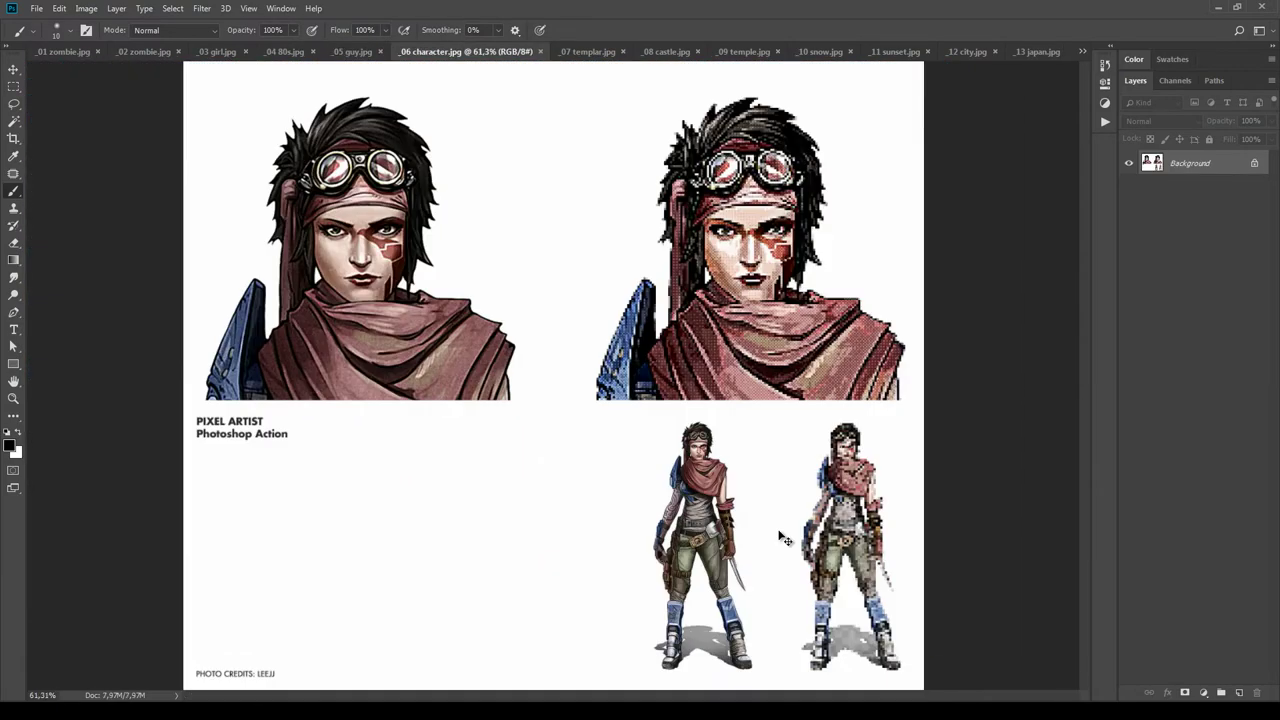
{"action": "scroll", "coordinate": [434, 271], "scroll_direction": "up", "scroll_amount": 4}
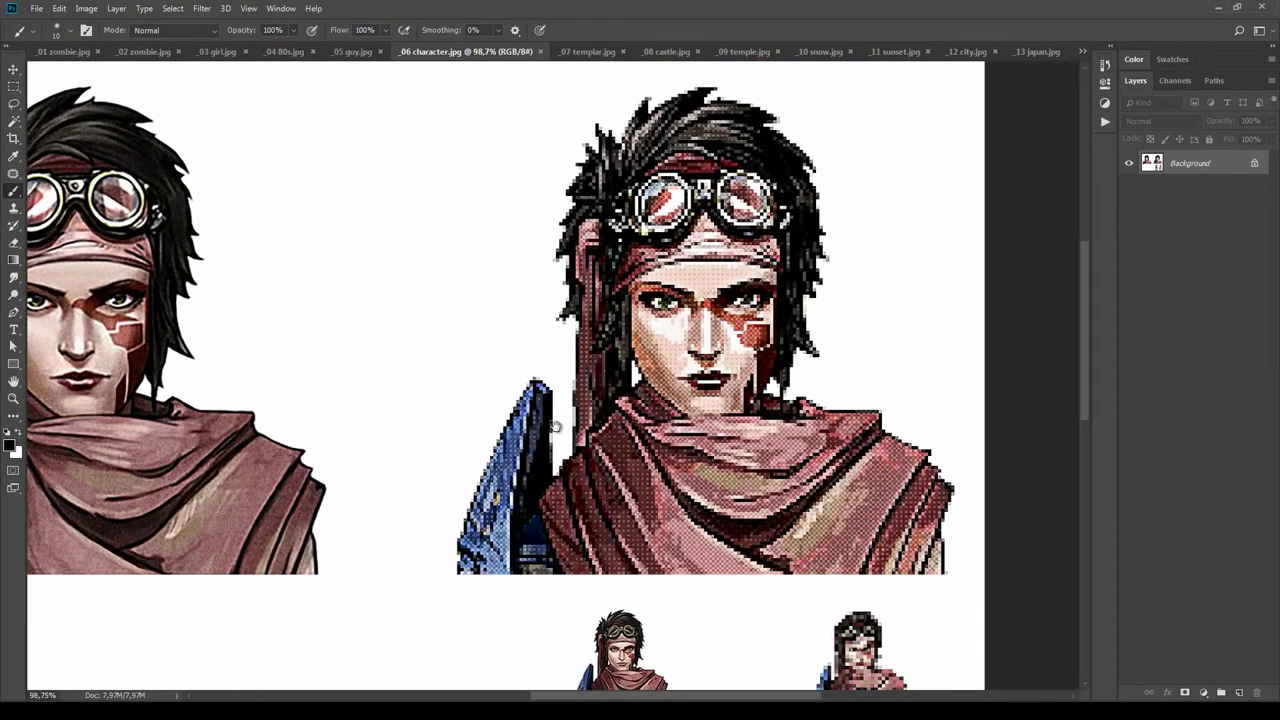
{"action": "left_click_drag", "start_coordinate": [792, 581], "coordinate": [646, 256]}
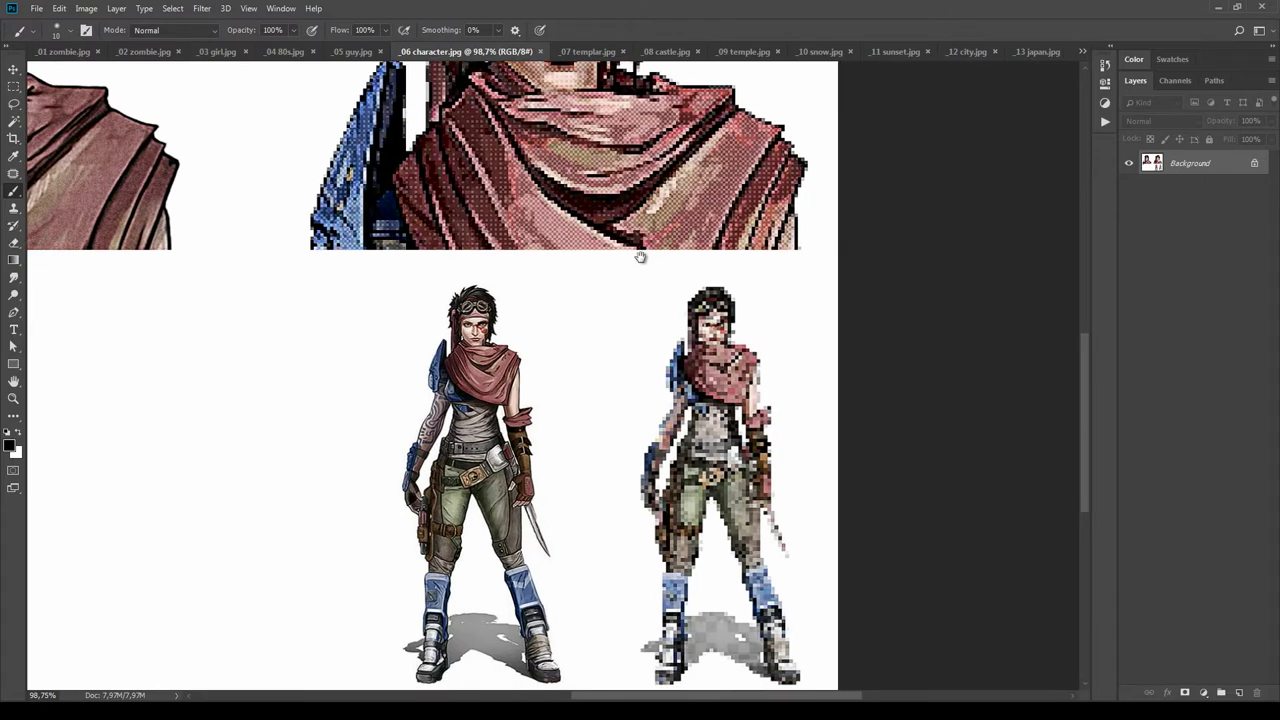
{"action": "scroll", "coordinate": [665, 235], "scroll_direction": "down", "scroll_amount": 3}
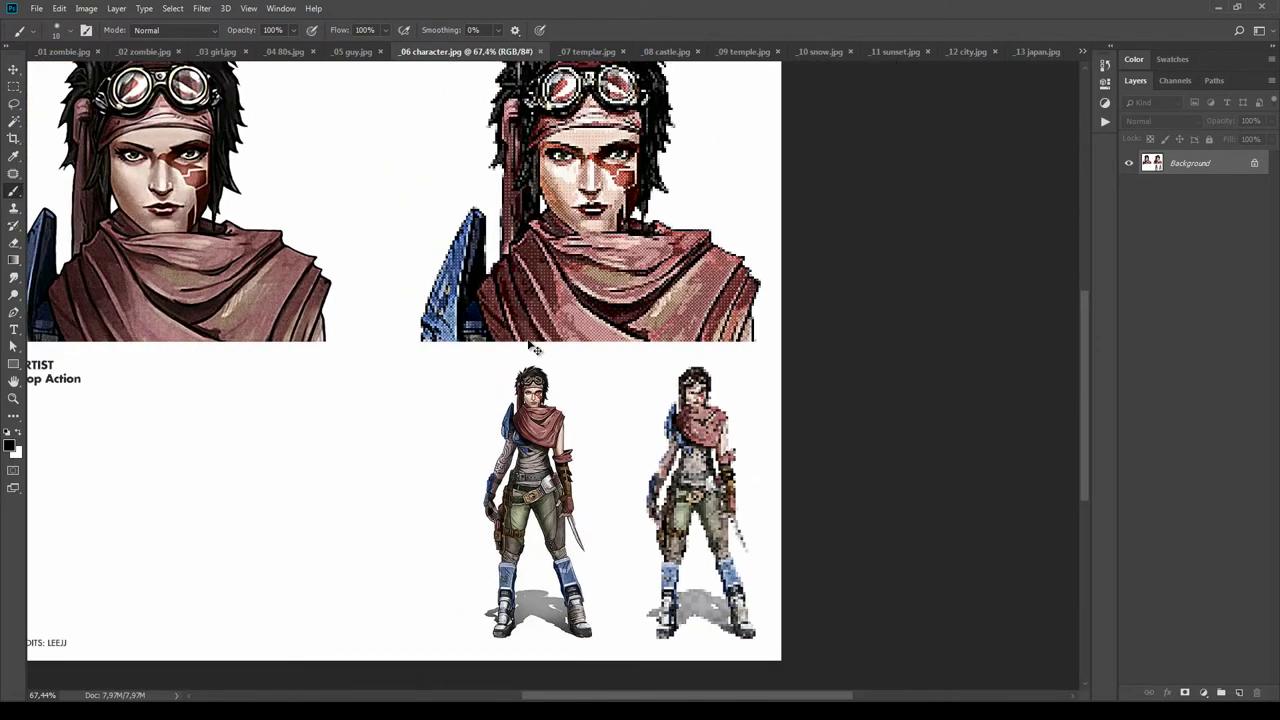
Bring up _07 templar.jpg and compare the original knights with their pixelated versions.
{"action": "key", "text": "ctrl+Tab"}
{"action": "scroll", "coordinate": [739, 252], "scroll_direction": "up", "scroll_amount": 4}
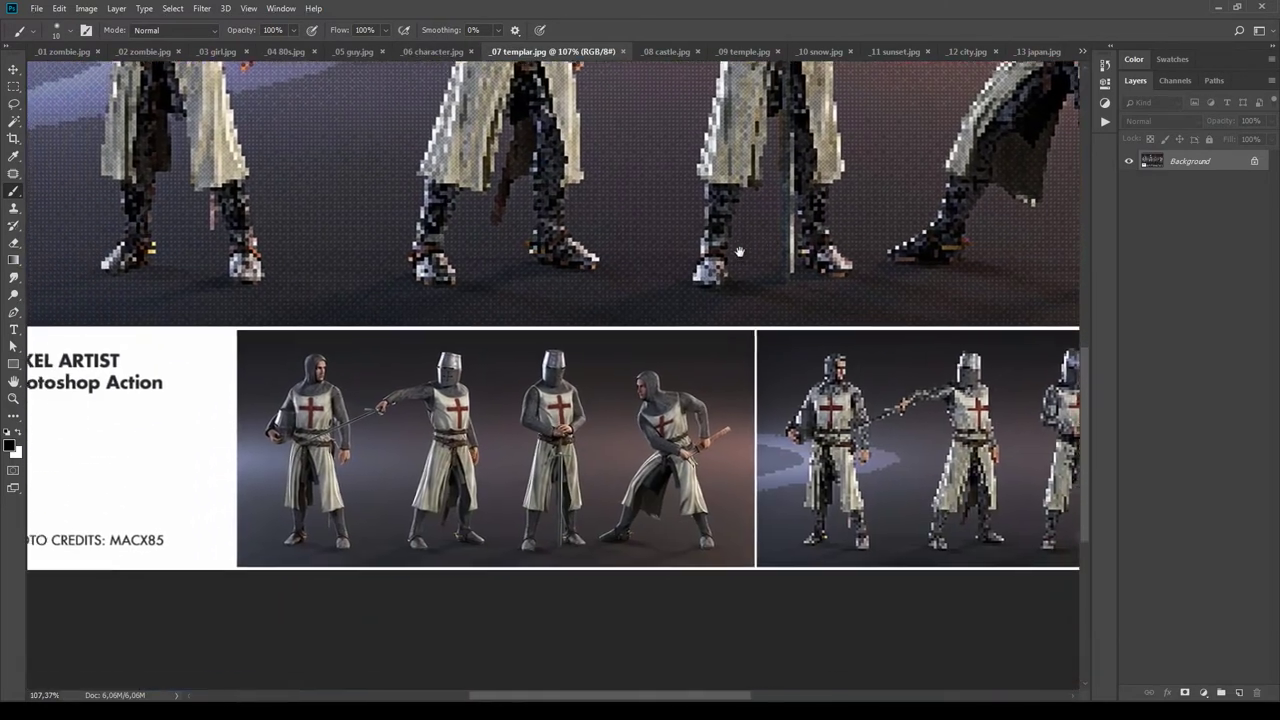
{"action": "left_click_drag", "start_coordinate": [740, 252], "coordinate": [826, 274]}
{"action": "scroll", "coordinate": [880, 386], "scroll_direction": "up", "scroll_amount": 2}
{"action": "left_click_drag", "start_coordinate": [886, 419], "coordinate": [410, 432]}
{"action": "scroll", "coordinate": [643, 306], "scroll_direction": "down", "scroll_amount": 5}
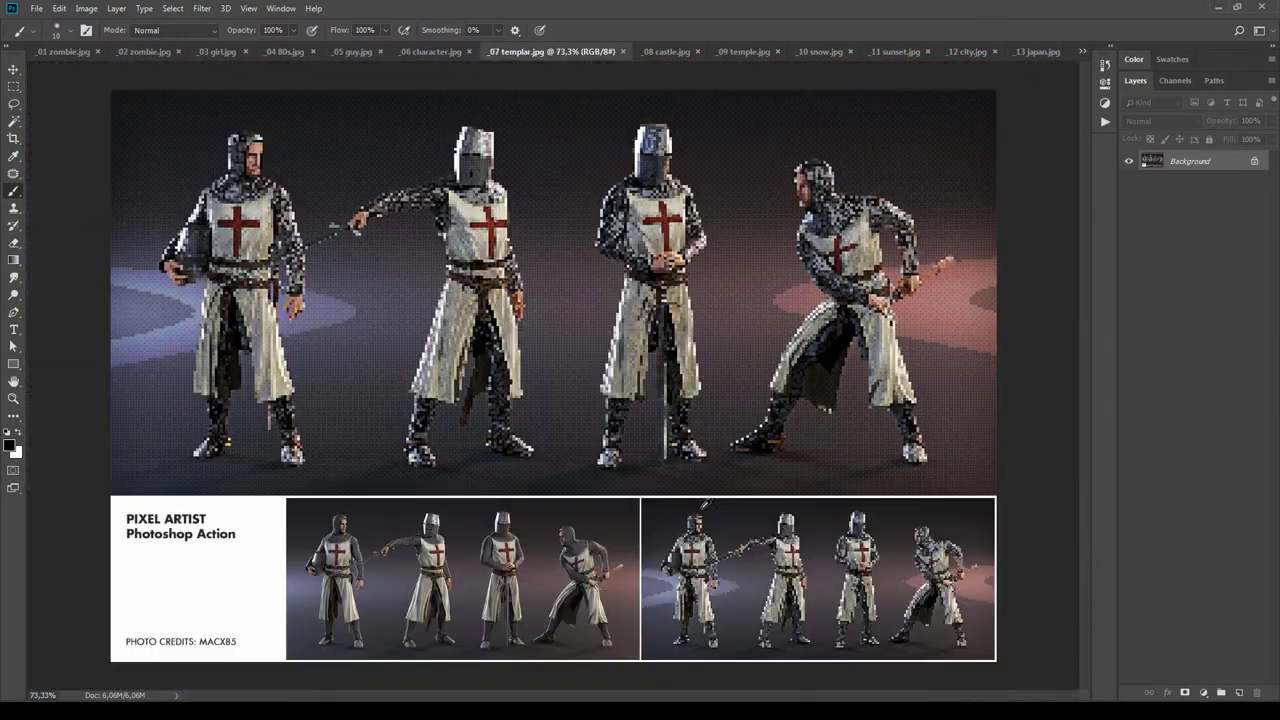
Bring up _08 castle.jpg and compare the large pixelated castle with its original and pixelated thumbnails.
{"action": "key", "text": "ctrl+Tab"}
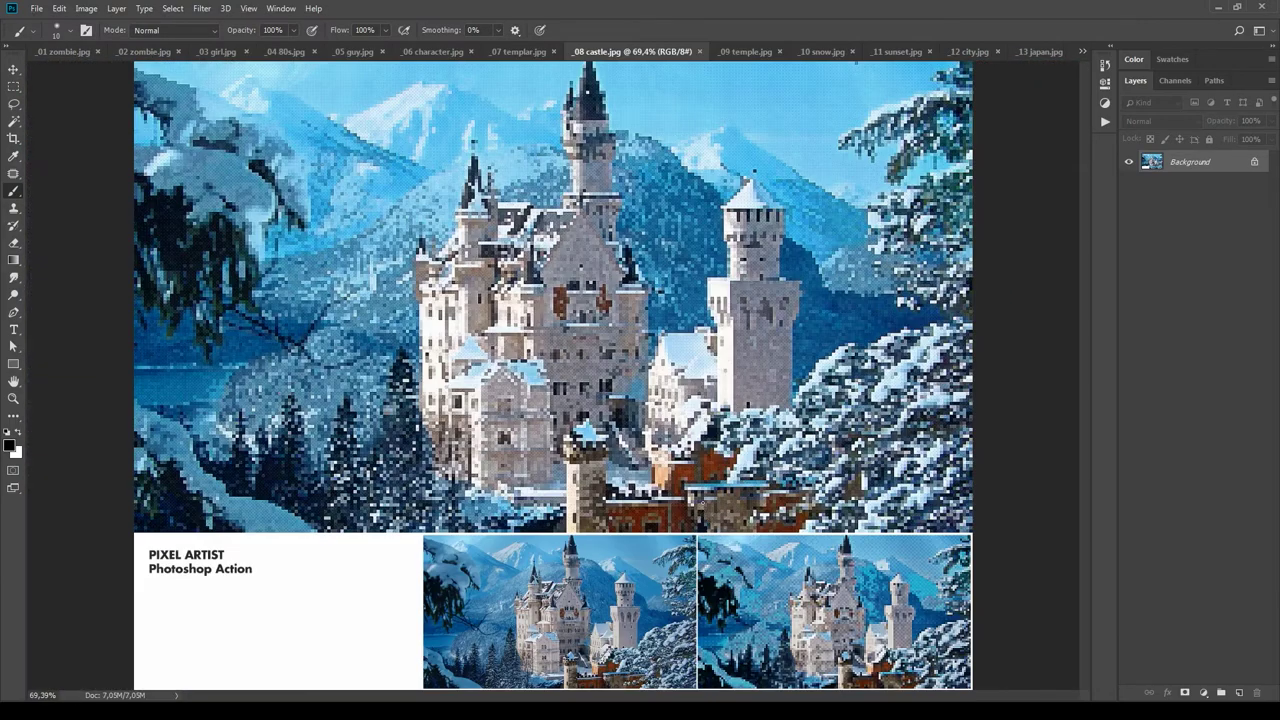
{"action": "scroll", "coordinate": [702, 505], "scroll_direction": "up", "scroll_amount": 3}
{"action": "left_click_drag", "start_coordinate": [724, 640], "coordinate": [690, 458]}
{"action": "scroll", "coordinate": [692, 458], "scroll_direction": "up", "scroll_amount": 1}
{"action": "scroll", "coordinate": [692, 456], "scroll_direction": "up", "scroll_amount": 2}
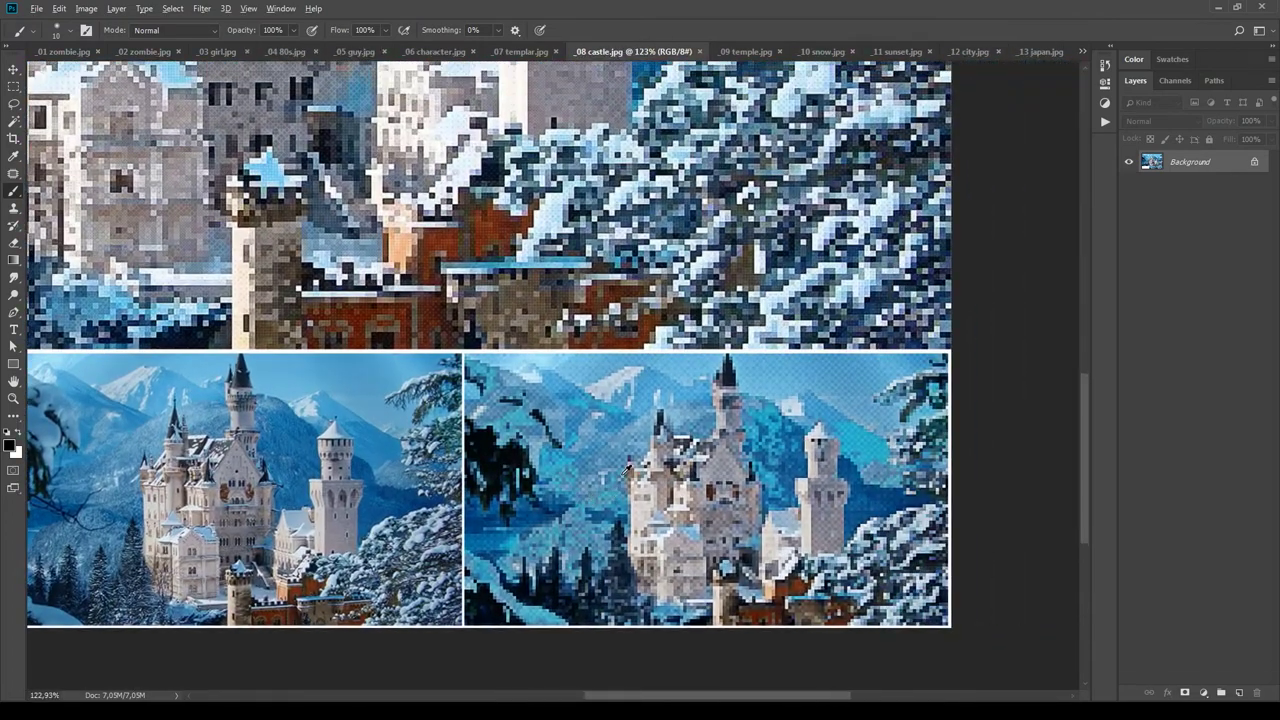
{"action": "scroll", "coordinate": [625, 473], "scroll_direction": "down", "scroll_amount": 3}
{"action": "left_click_drag", "start_coordinate": [622, 328], "coordinate": [753, 555]}
{"action": "scroll", "coordinate": [753, 555], "scroll_direction": "down", "scroll_amount": 3}
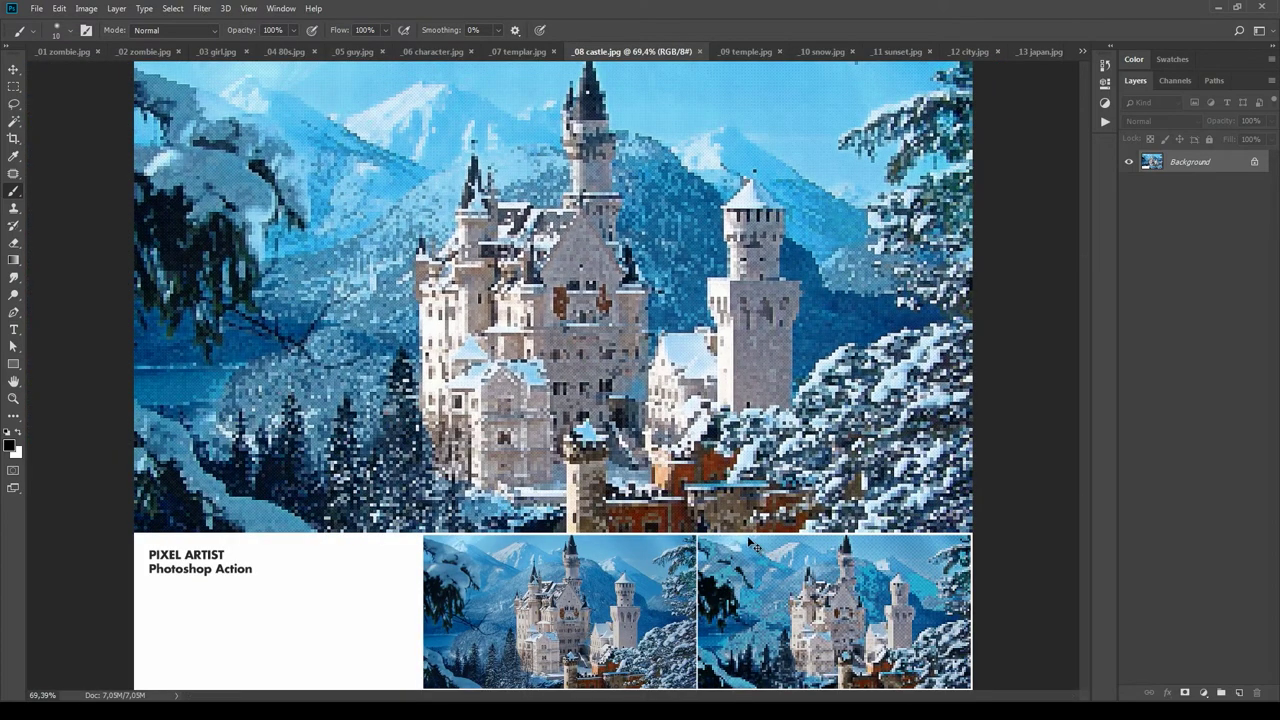
Bring up _09 temple.jpg and compare the original pagoda photo with its pixelated versions.
{"action": "key", "text": "ctrl+Tab"}
{"action": "scroll", "coordinate": [748, 543], "scroll_direction": "up", "scroll_amount": 4}
{"action": "left_click_drag", "start_coordinate": [725, 597], "coordinate": [715, 419]}
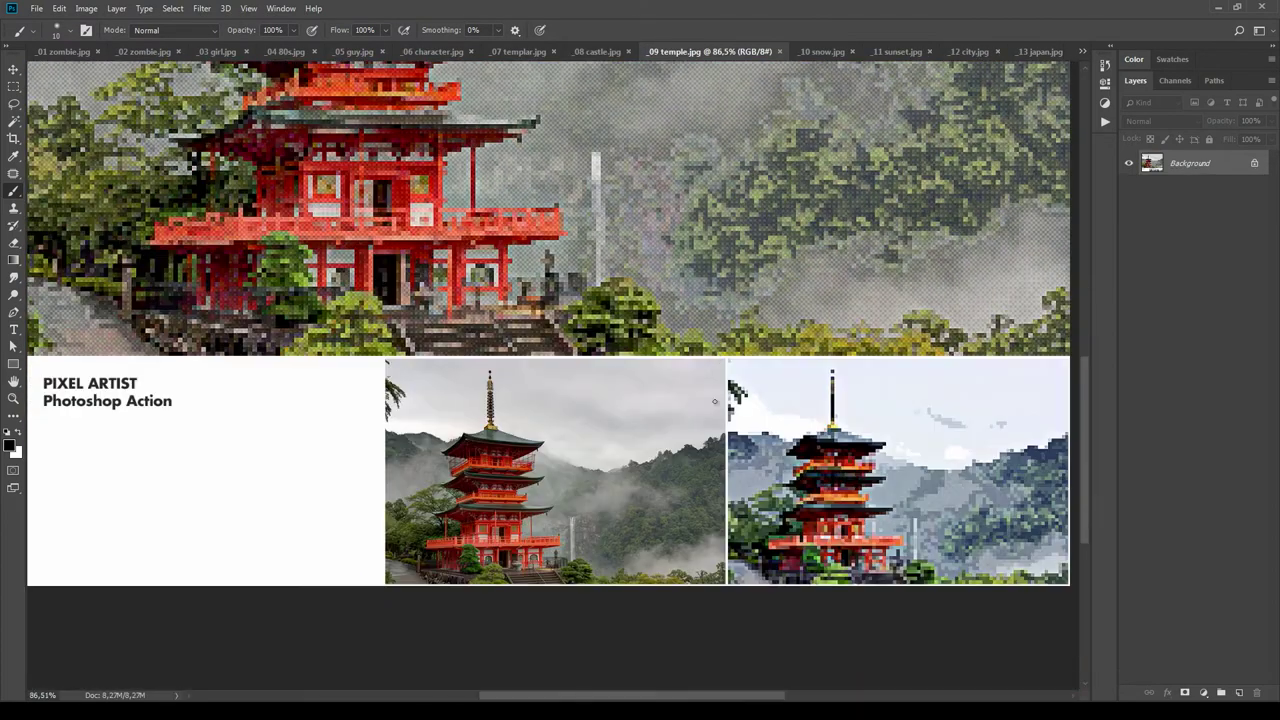
{"action": "scroll", "coordinate": [715, 418], "scroll_direction": "up", "scroll_amount": 4}
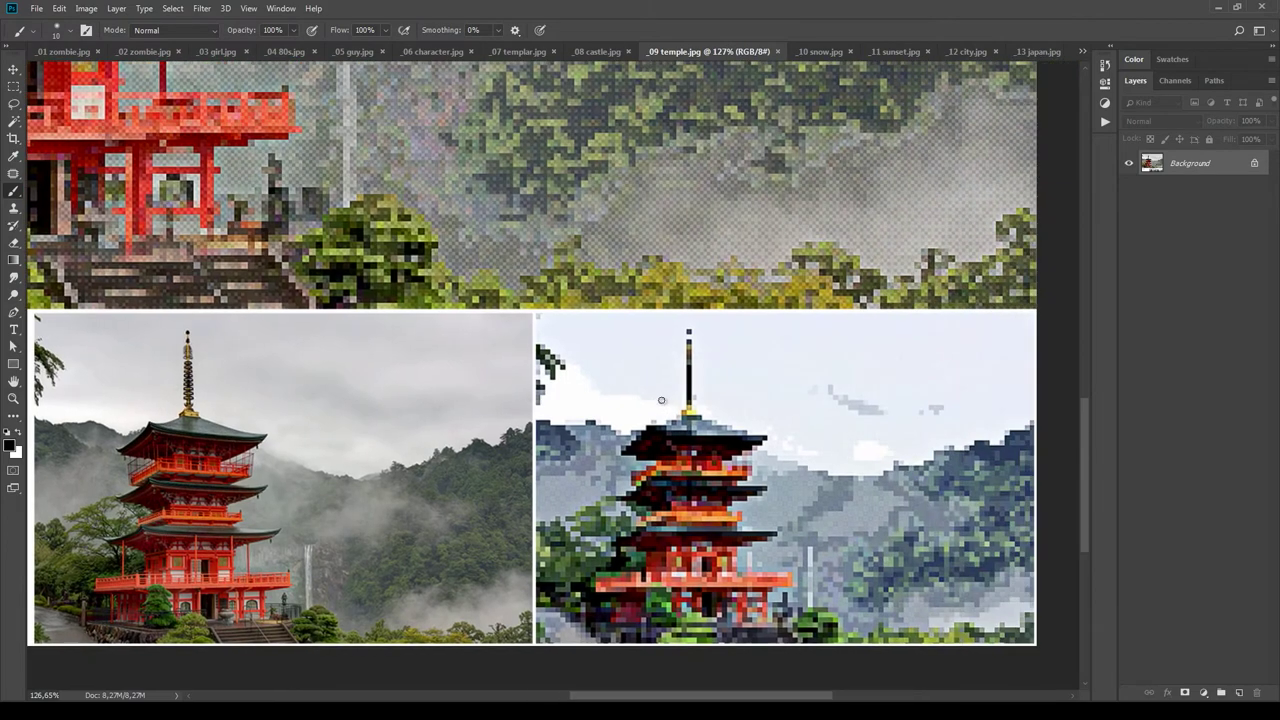
{"action": "scroll", "coordinate": [661, 400], "scroll_direction": "down", "scroll_amount": 4}
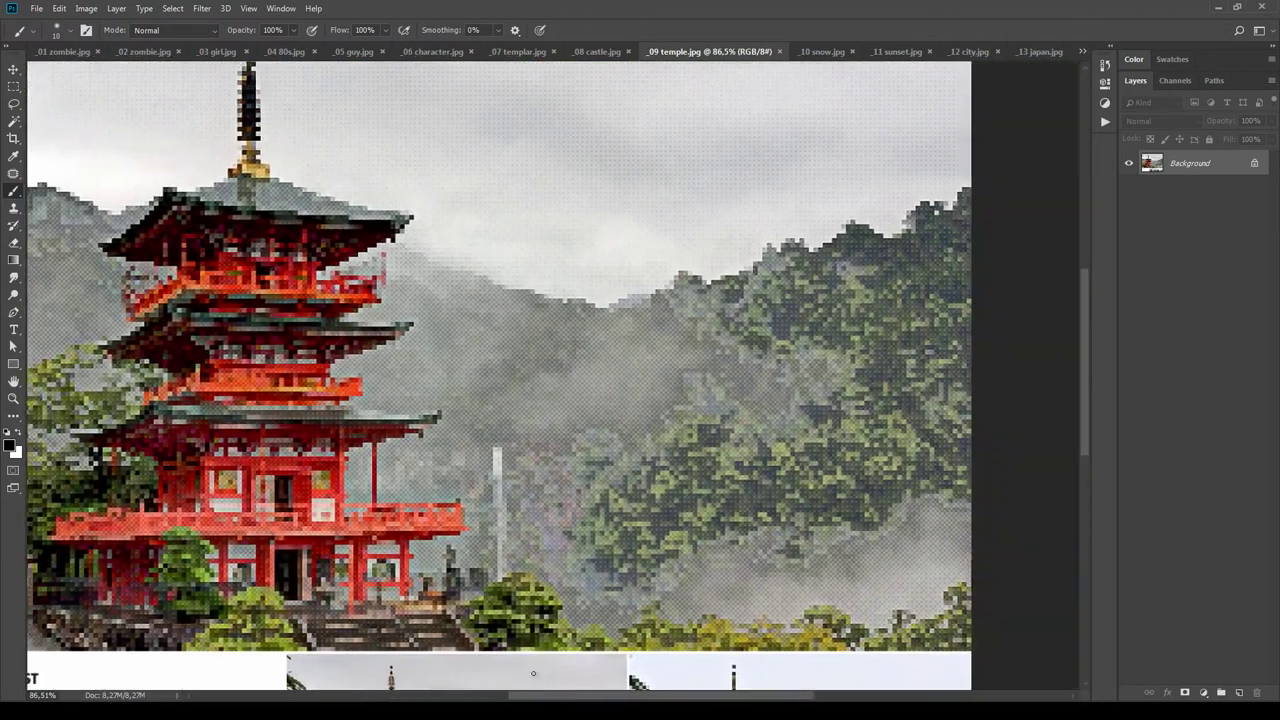
Bring up _10 snow.jpg and compare the large pixelated snow landscape with its original thumbnail.
{"action": "scroll", "coordinate": [536, 669], "scroll_direction": "down", "scroll_amount": 2}
{"action": "key", "text": "ctrl+Tab"}
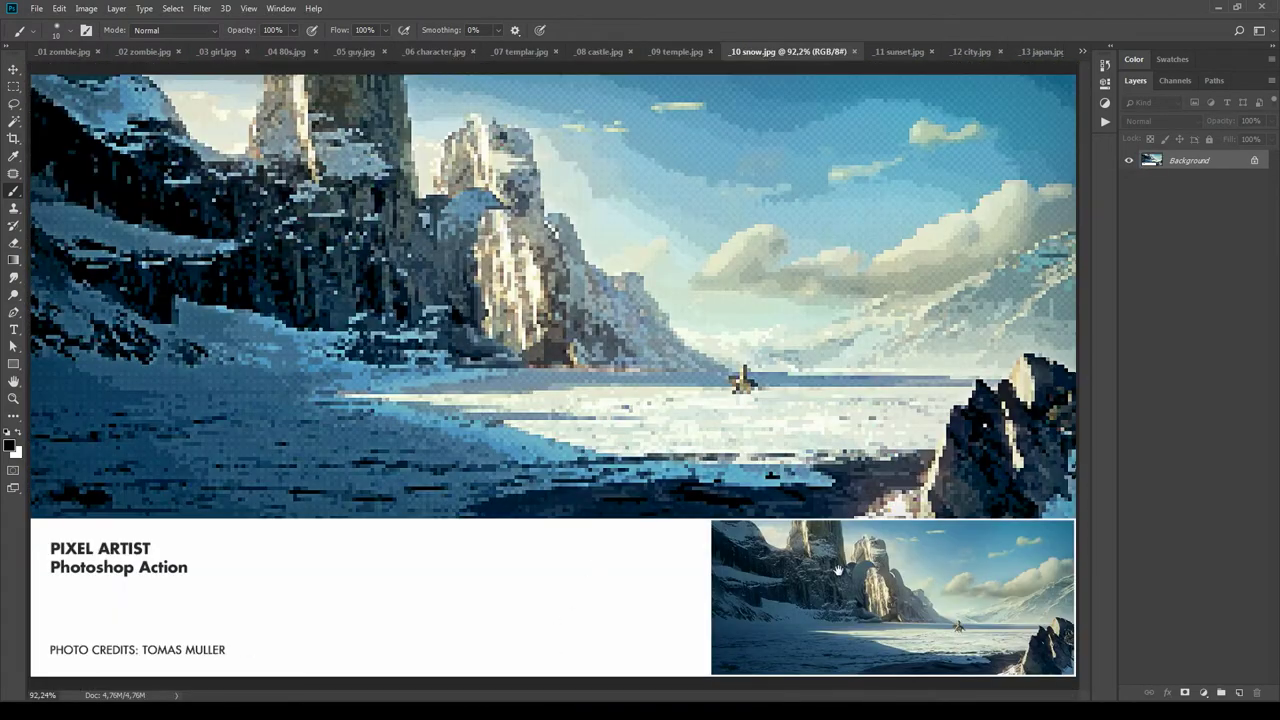
{"action": "scroll", "coordinate": [838, 570], "scroll_direction": "down", "scroll_amount": 2}
{"action": "scroll", "coordinate": [838, 570], "scroll_direction": "up", "scroll_amount": 3}
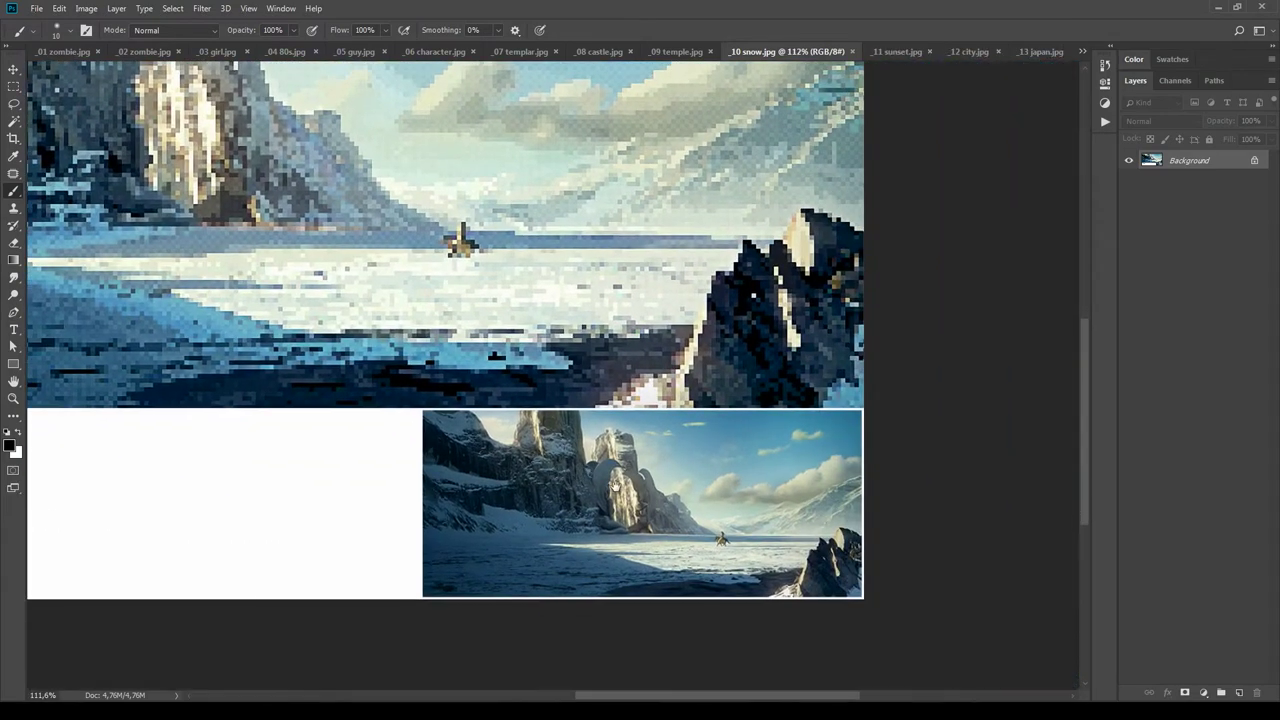
{"action": "scroll", "coordinate": [646, 507], "scroll_direction": "up", "scroll_amount": 2}
{"action": "scroll", "coordinate": [646, 507], "scroll_direction": "down", "scroll_amount": 2}
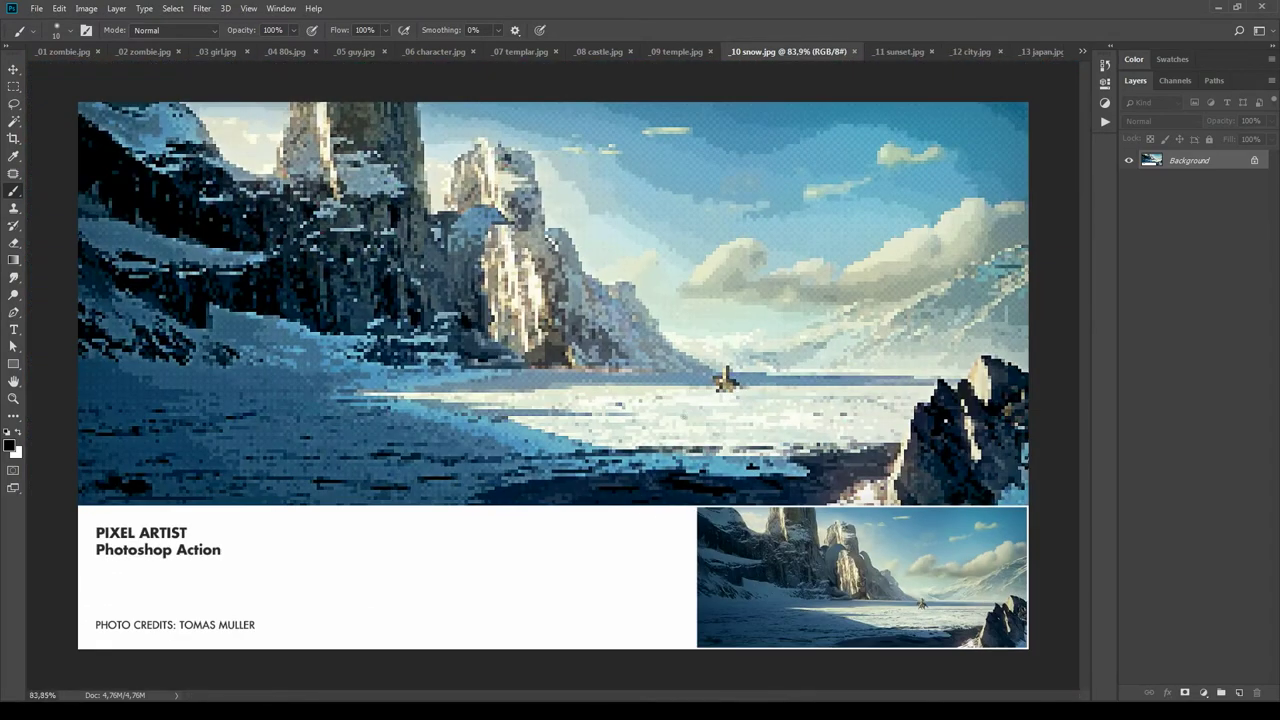
{"action": "scroll", "coordinate": [706, 411], "scroll_direction": "up", "scroll_amount": 2}
{"action": "scroll", "coordinate": [706, 411], "scroll_direction": "down", "scroll_amount": 1}
Bring up _11 sunset.jpg and compare the pixelated sunset with the original thumbnail.
{"action": "key", "text": "ctrl+Tab"}
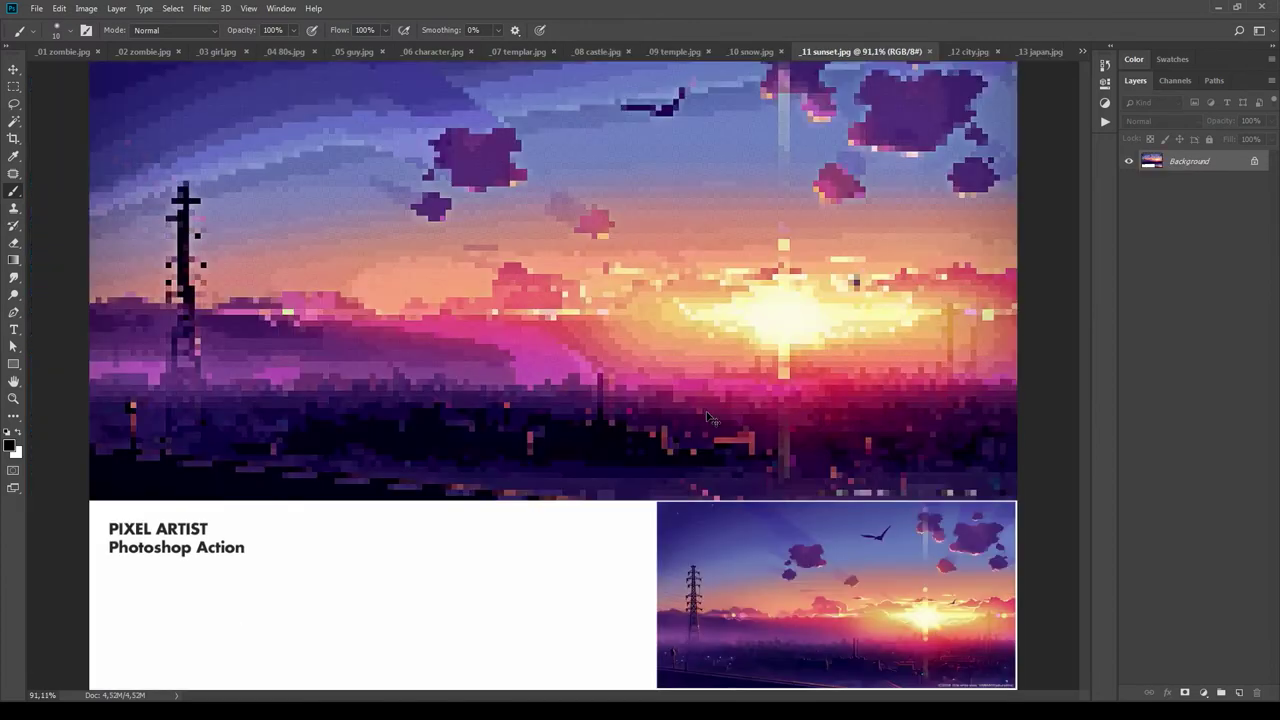
{"action": "scroll", "coordinate": [818, 567], "scroll_direction": "up", "scroll_amount": 2}
{"action": "left_click_drag", "start_coordinate": [818, 567], "coordinate": [566, 430]}
{"action": "scroll", "coordinate": [811, 416], "scroll_direction": "down", "scroll_amount": 2}
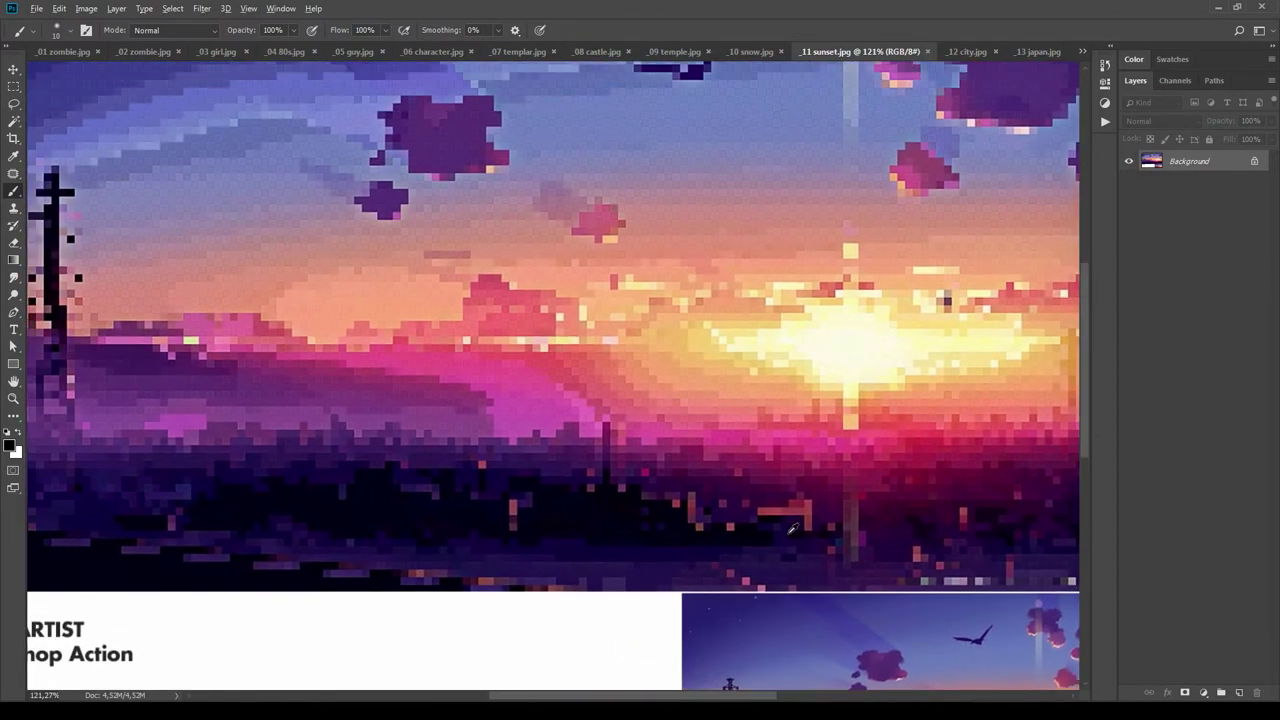
Bring up _12 city.jpg and compare the pixelated night skyline with the original thumbnail.
{"action": "key", "text": "ctrl+Tab"}
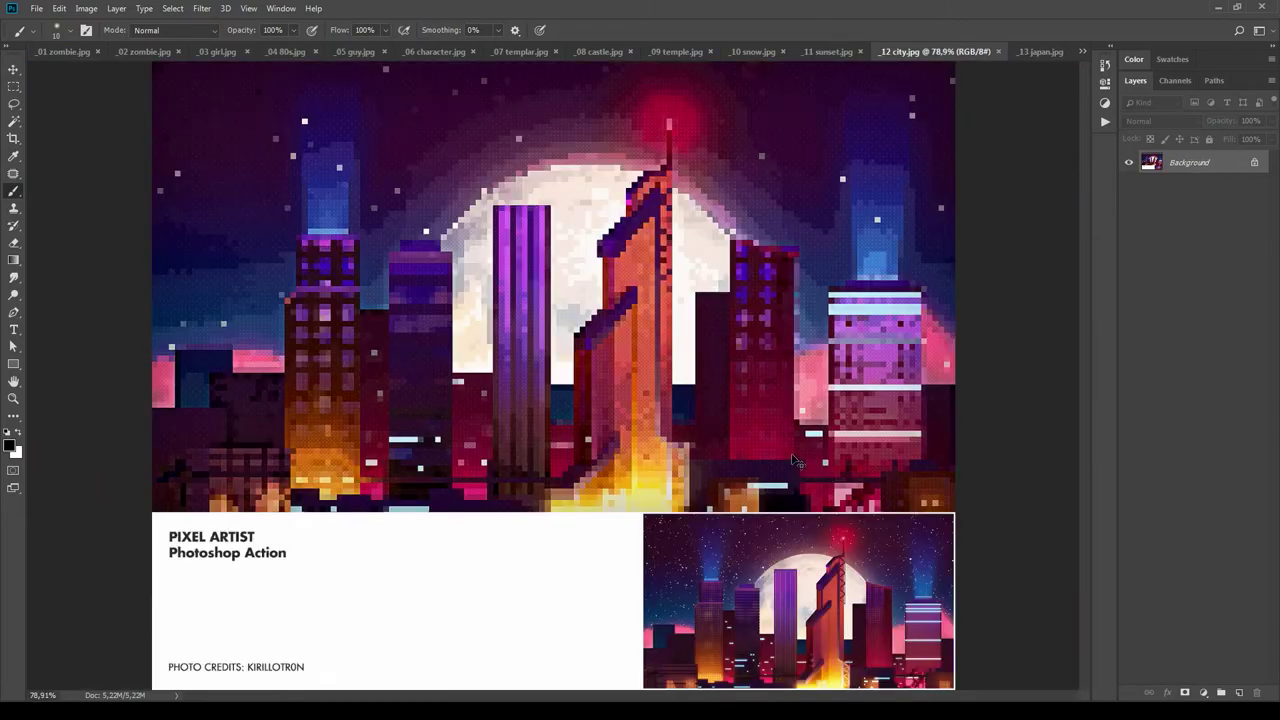
{"action": "scroll", "coordinate": [534, 590], "scroll_direction": "up", "scroll_amount": 2}
{"action": "left_click_drag", "start_coordinate": [590, 585], "coordinate": [572, 498]}
{"action": "left_click_drag", "start_coordinate": [917, 513], "coordinate": [721, 512]}
{"action": "scroll", "coordinate": [817, 551], "scroll_direction": "up", "scroll_amount": 2}
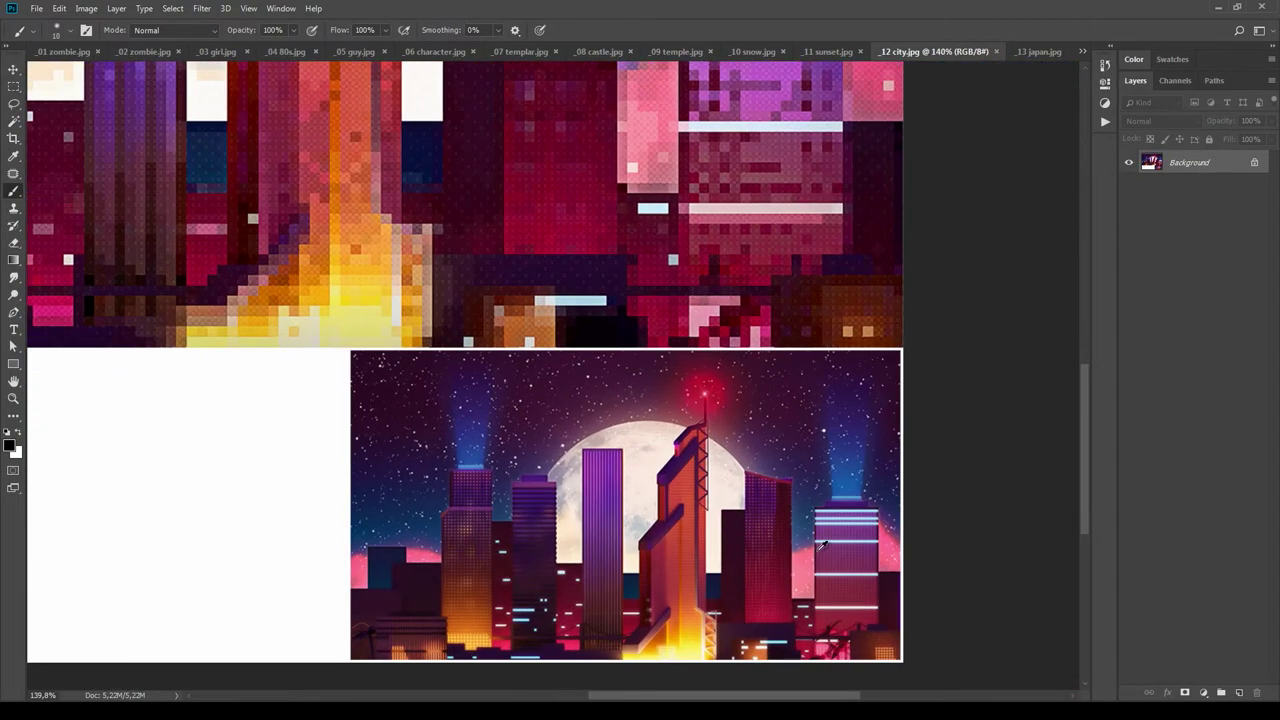
{"action": "scroll", "coordinate": [817, 550], "scroll_direction": "down", "scroll_amount": 5}
{"action": "scroll", "coordinate": [757, 517], "scroll_direction": "up", "scroll_amount": 2}
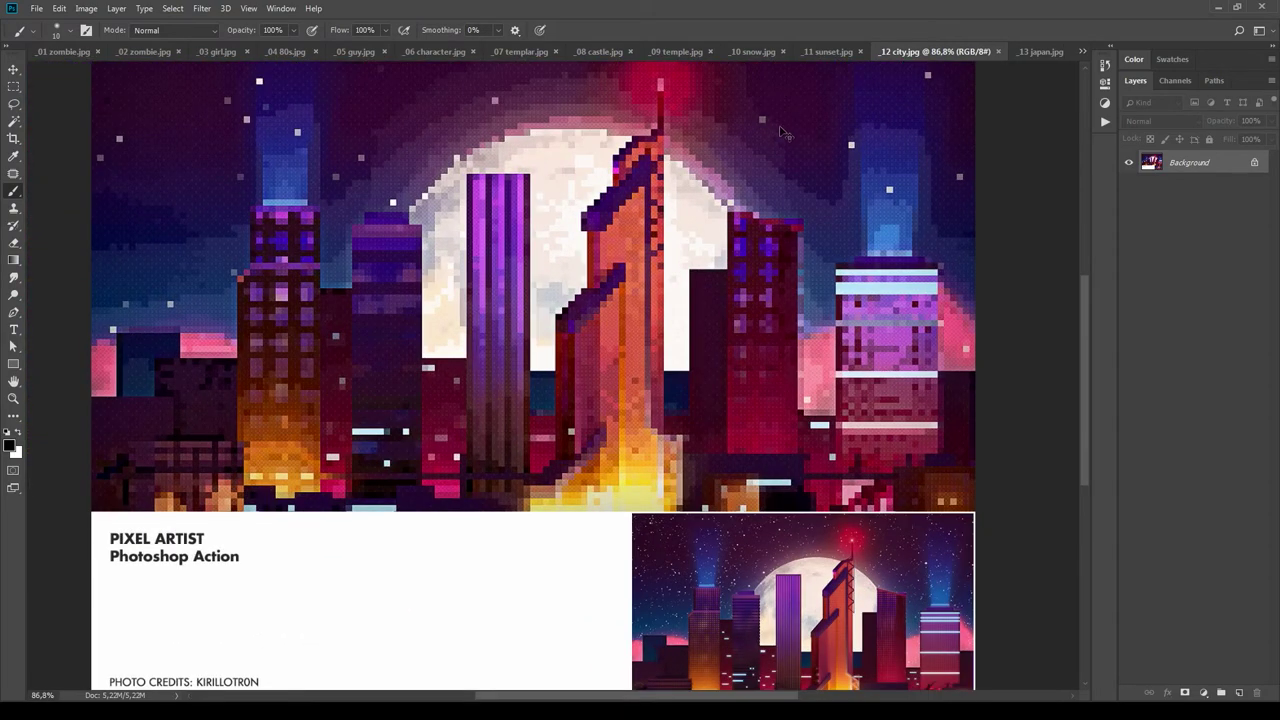
Bring up _13 japan.jpg and compare the large pixelated street scene with the two thumbnails.
{"action": "key", "text": "ctrl+Tab"}
{"action": "scroll", "coordinate": [700, 463], "scroll_direction": "up", "scroll_amount": 4}
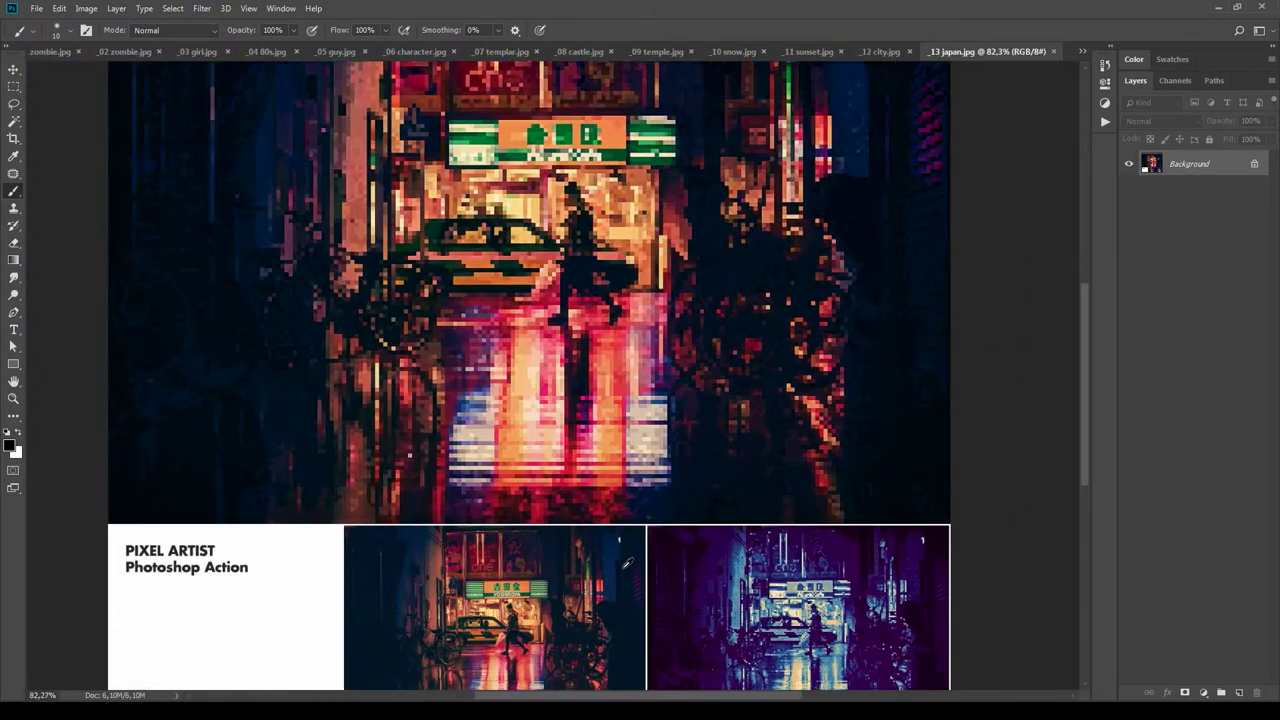
{"action": "scroll", "coordinate": [848, 468], "scroll_direction": "down", "scroll_amount": 3}
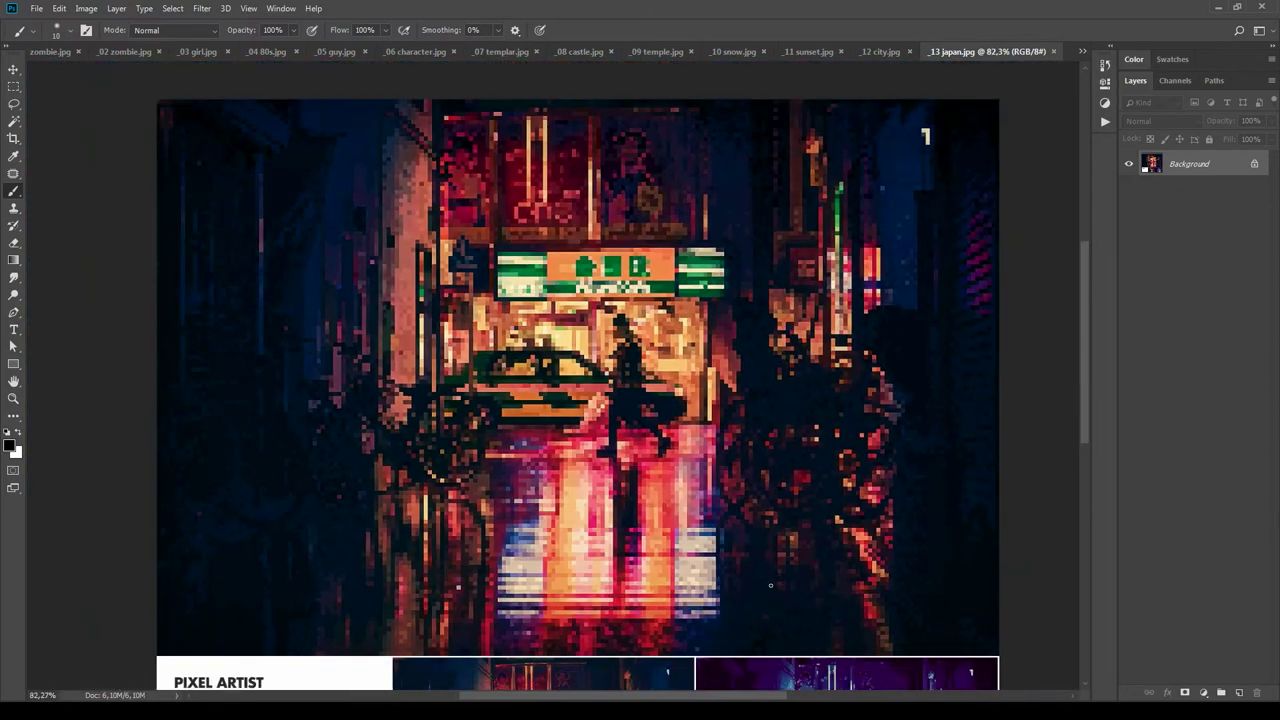
Bring up _14 owl.jpg and close all open sample images.
{"action": "key", "text": "ctrl+Tab"}
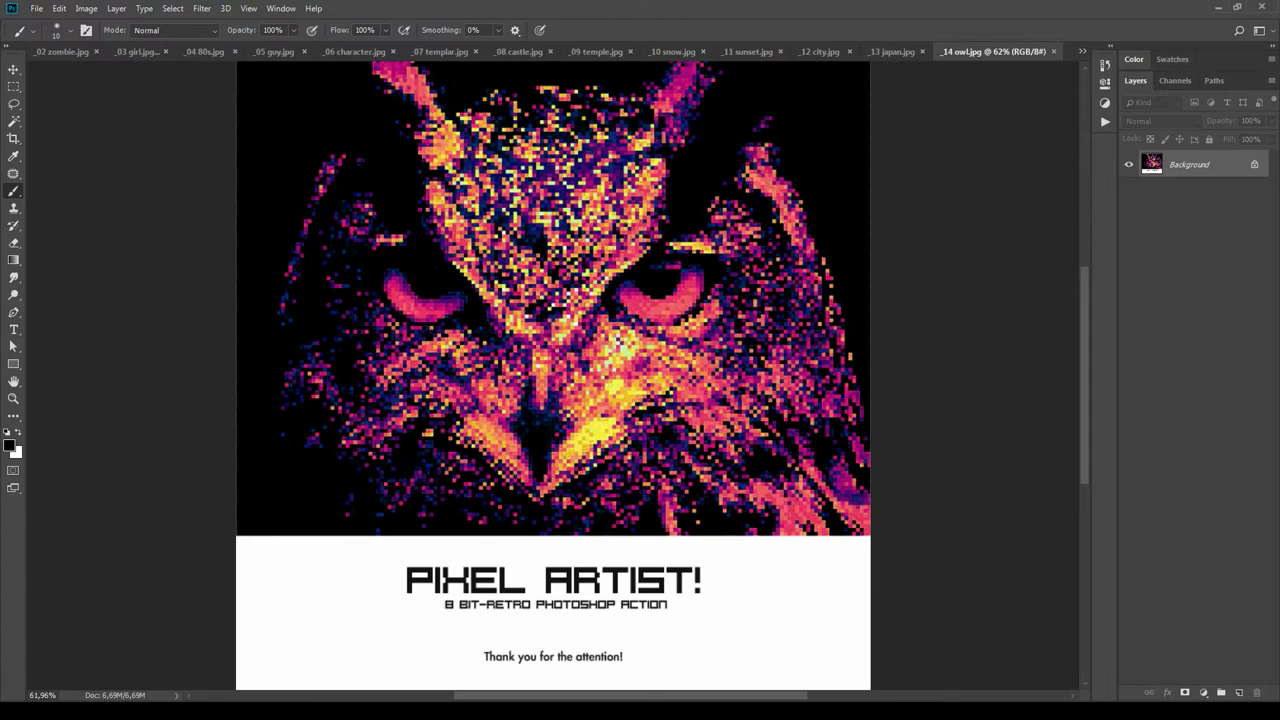
{"action": "left_click", "coordinate": [36, 8]}
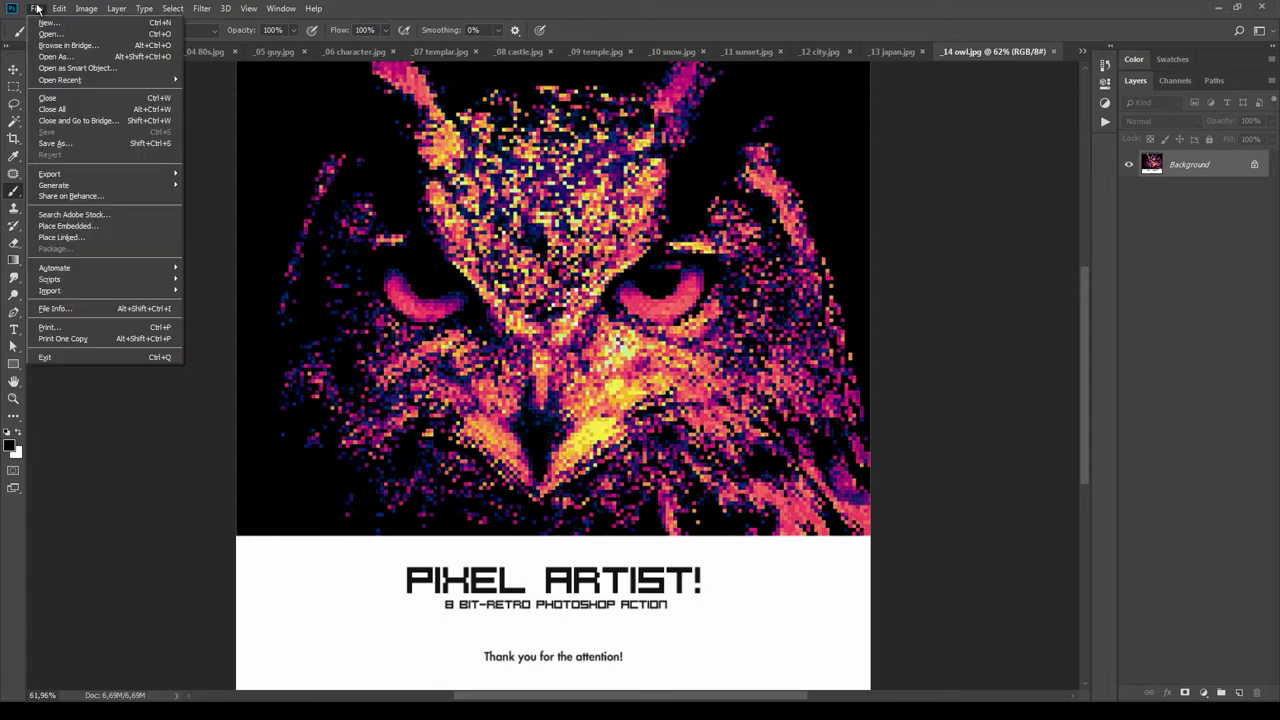
{"action": "left_click", "coordinate": [95, 113]}
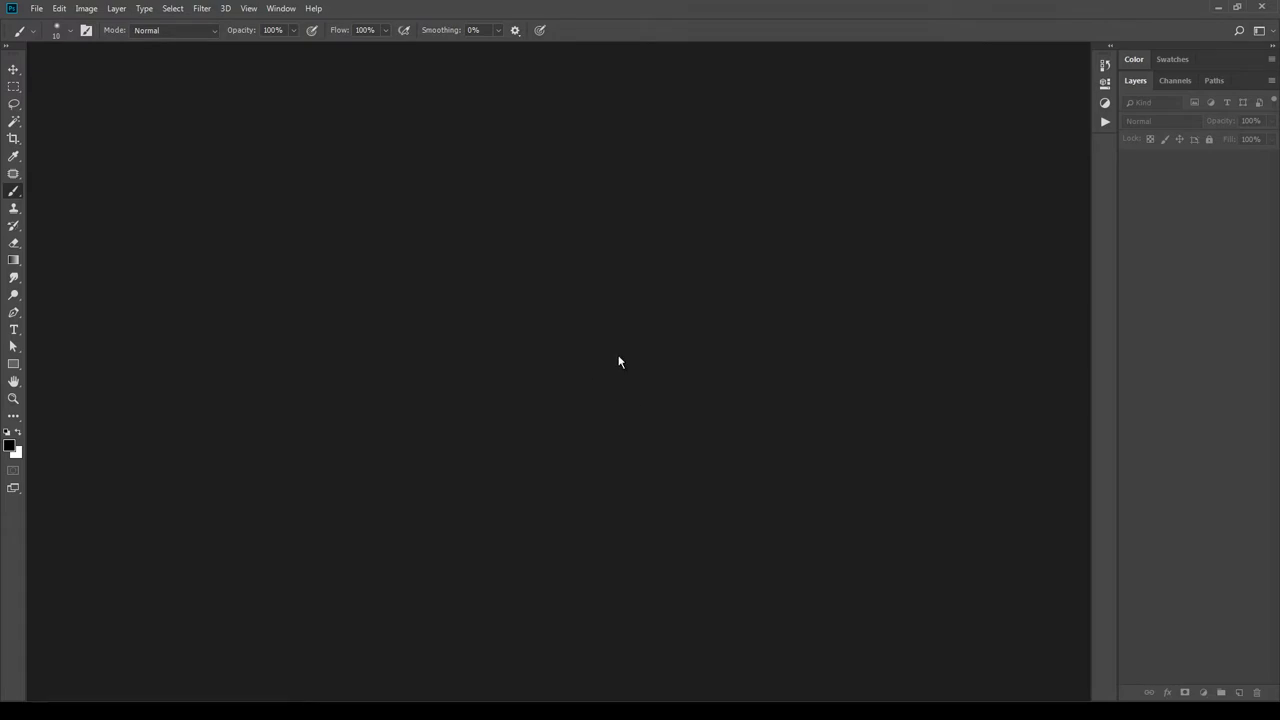
Show the available actions in an enlarged list and delete the Default Actions set.
{"action": "left_click", "coordinate": [281, 8]}
{"action": "left_click", "coordinate": [308, 96]}
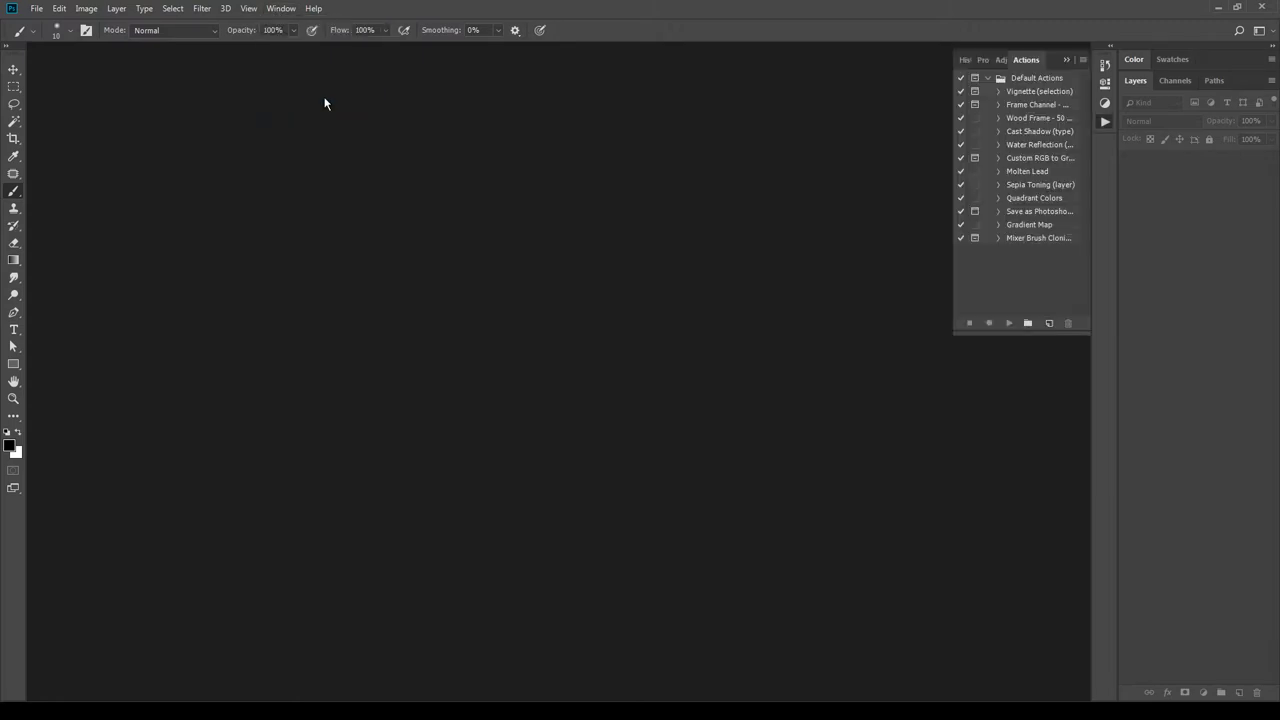
{"action": "left_click_drag", "start_coordinate": [951, 339], "coordinate": [841, 398]}
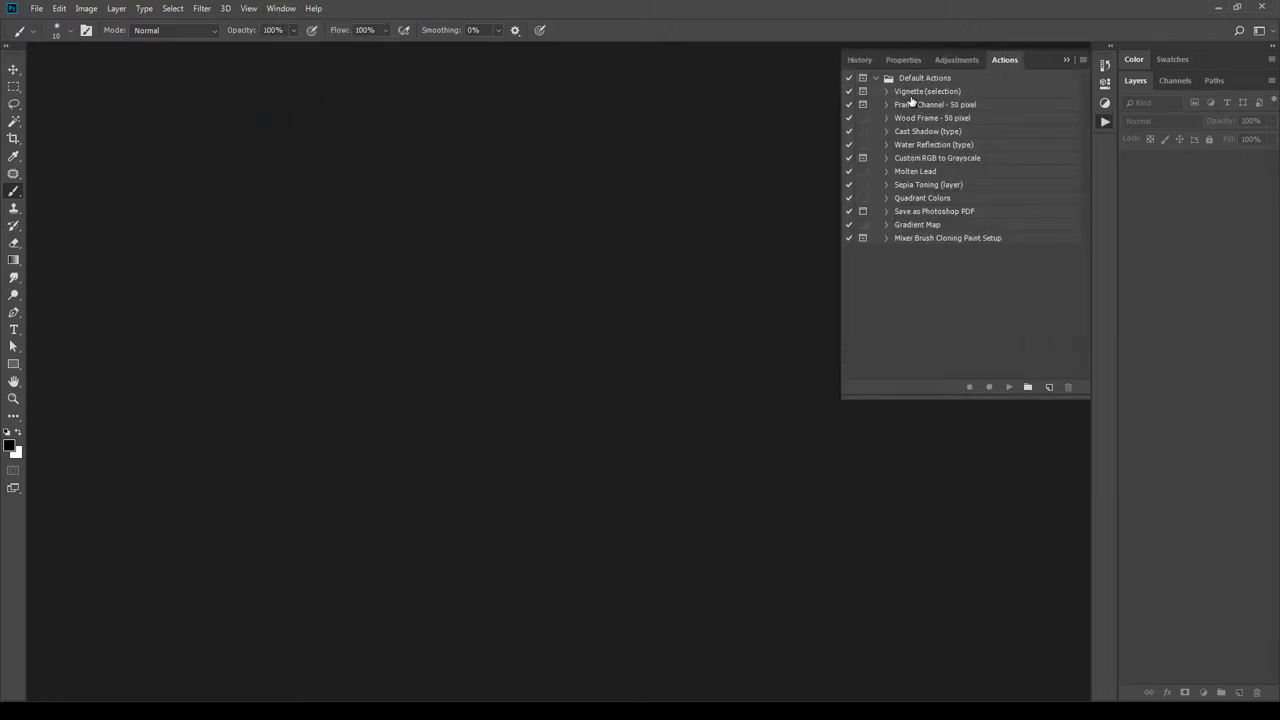
{"action": "left_click_drag", "start_coordinate": [954, 128], "coordinate": [1069, 387]}
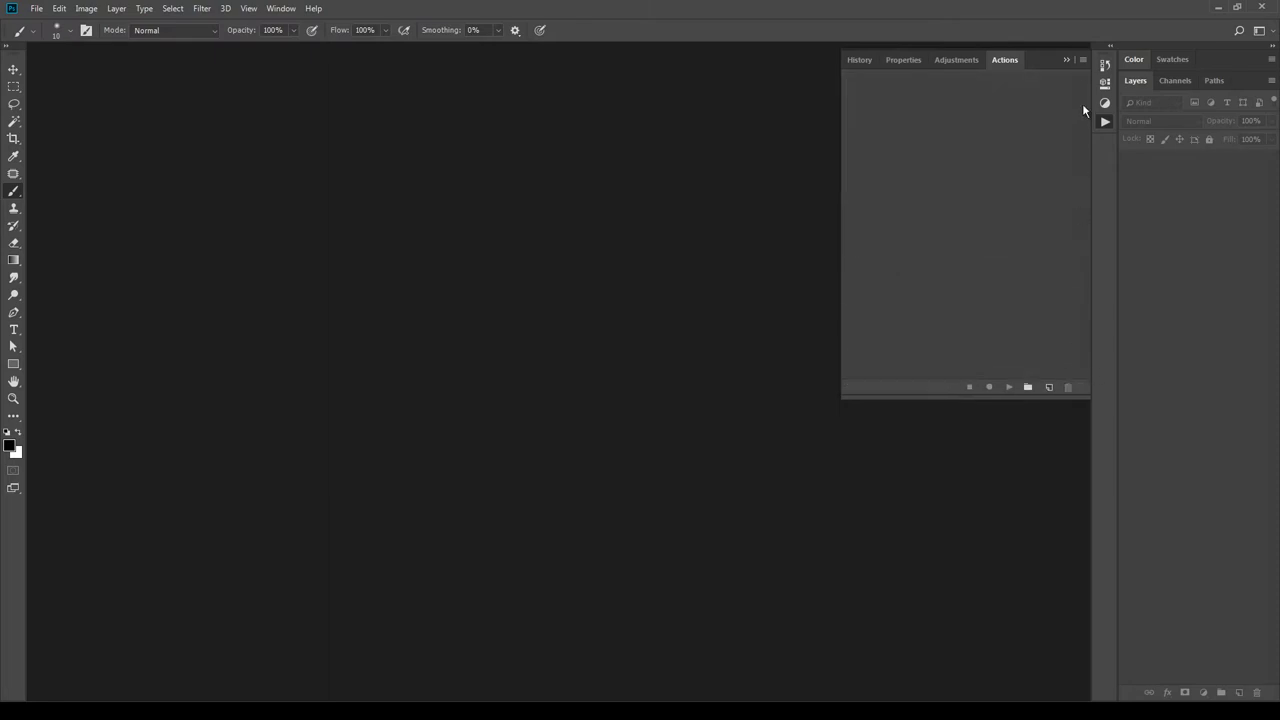
Load the action file Pixel Artist - 8 Bit Retro - Photoshop Action and put the actions list away.
{"action": "left_click", "coordinate": [1083, 60]}
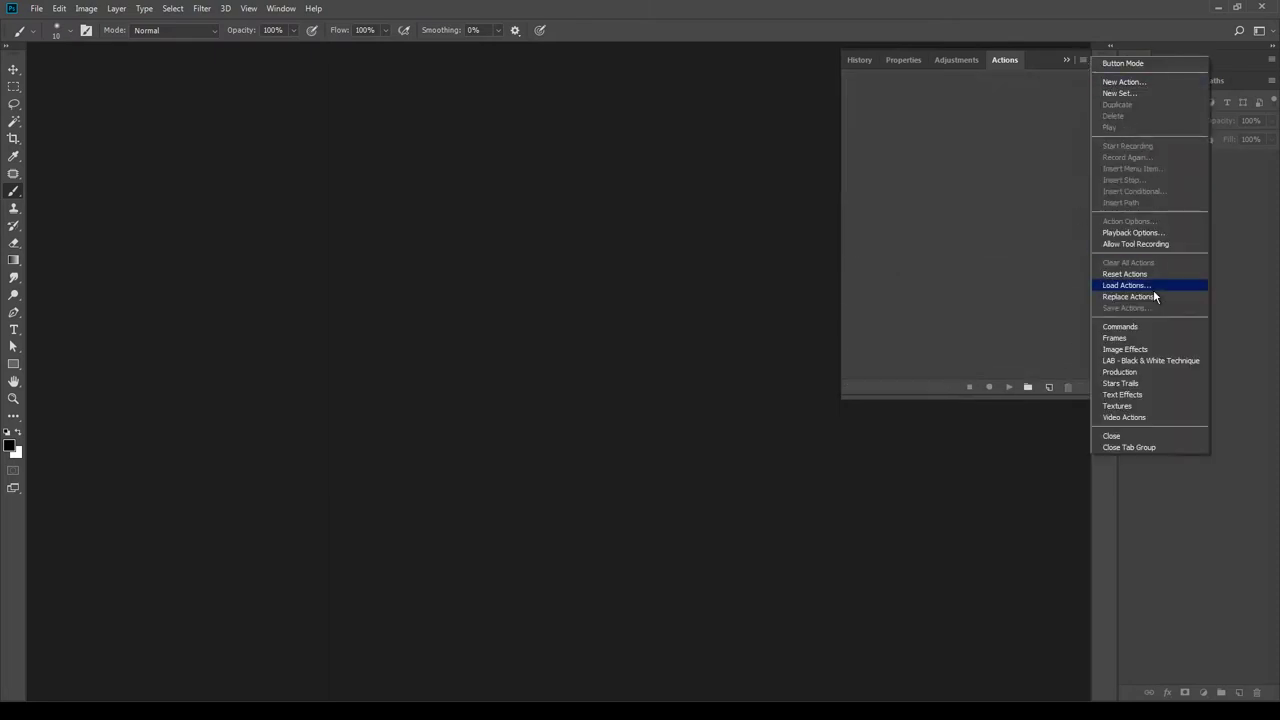
{"action": "left_click", "coordinate": [1155, 286]}
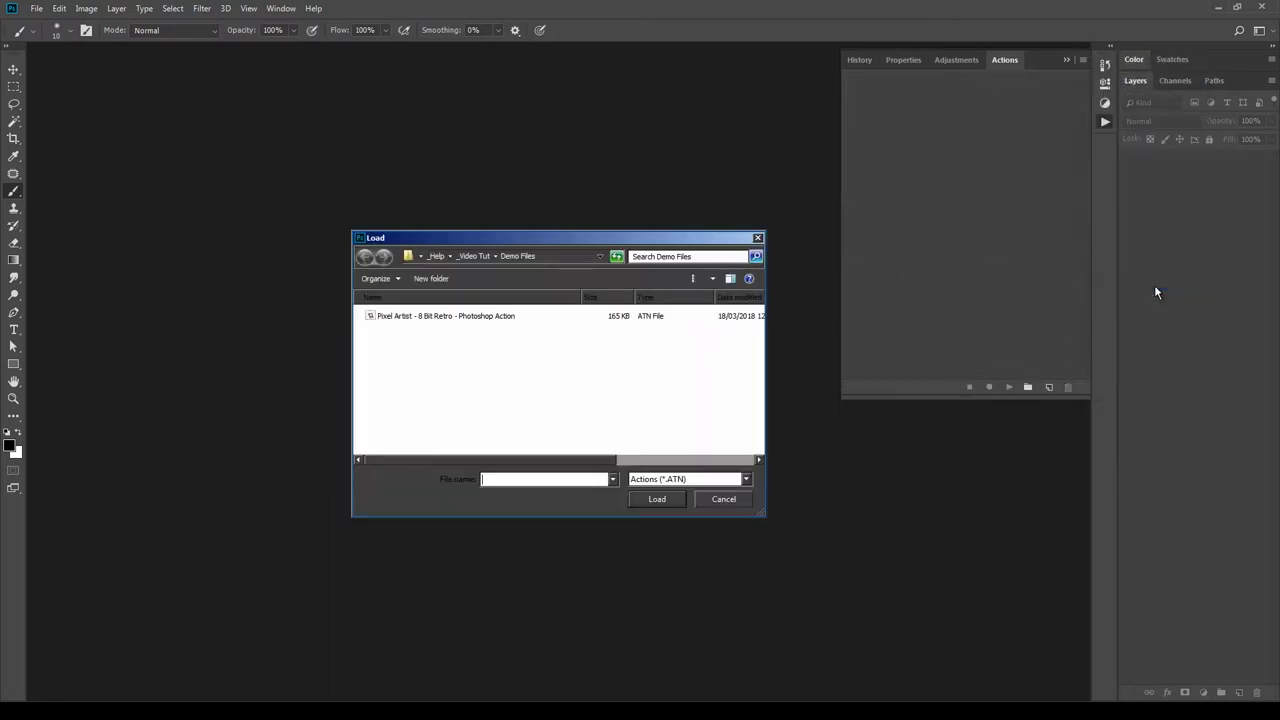
{"action": "double_click", "coordinate": [451, 318]}
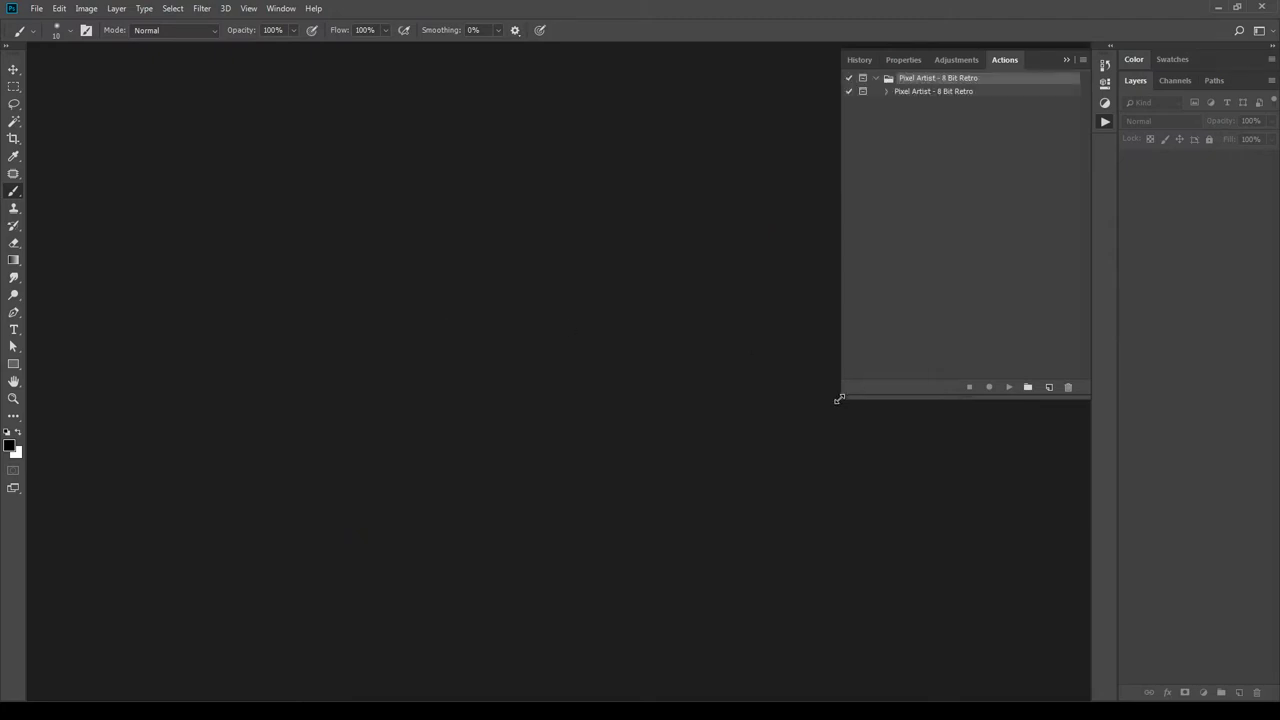
{"action": "left_click_drag", "start_coordinate": [841, 398], "coordinate": [884, 430]}
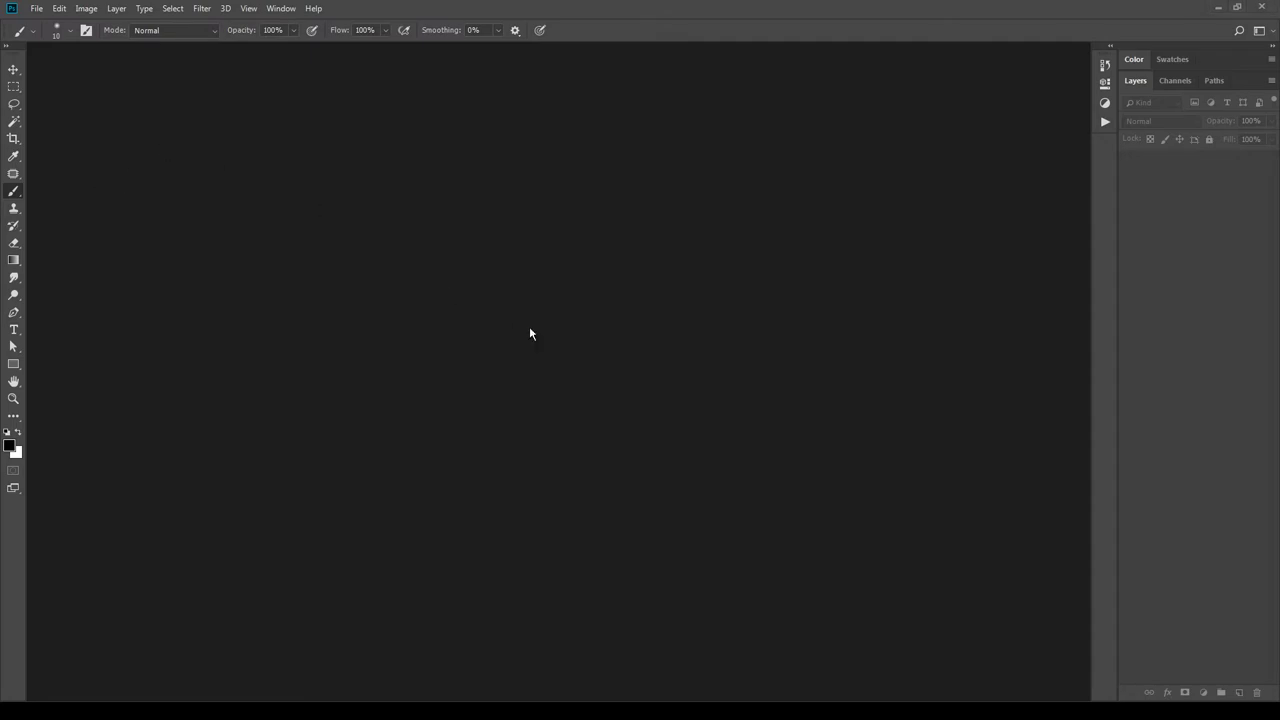
Open the Demo image.jpg photo.
{"action": "left_click", "coordinate": [36, 8]}
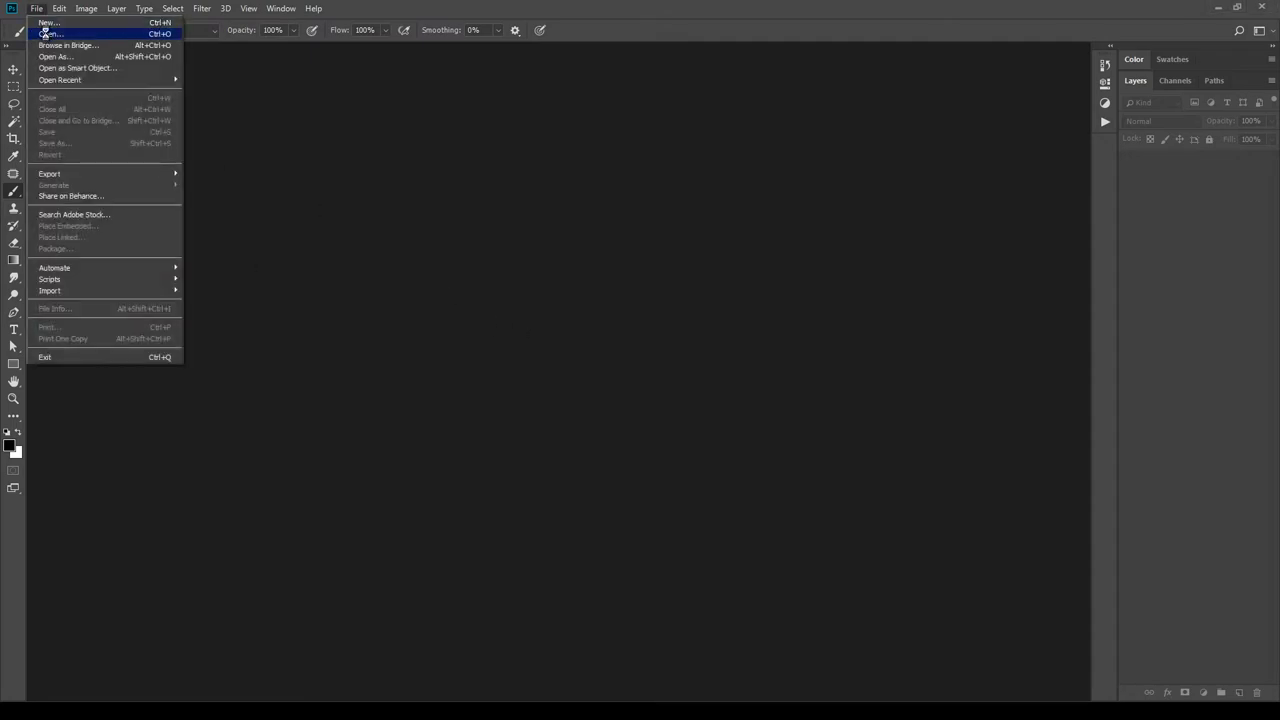
{"action": "left_click", "coordinate": [60, 42]}
{"action": "left_click", "coordinate": [395, 316]}
{"action": "left_click", "coordinate": [656, 499]}
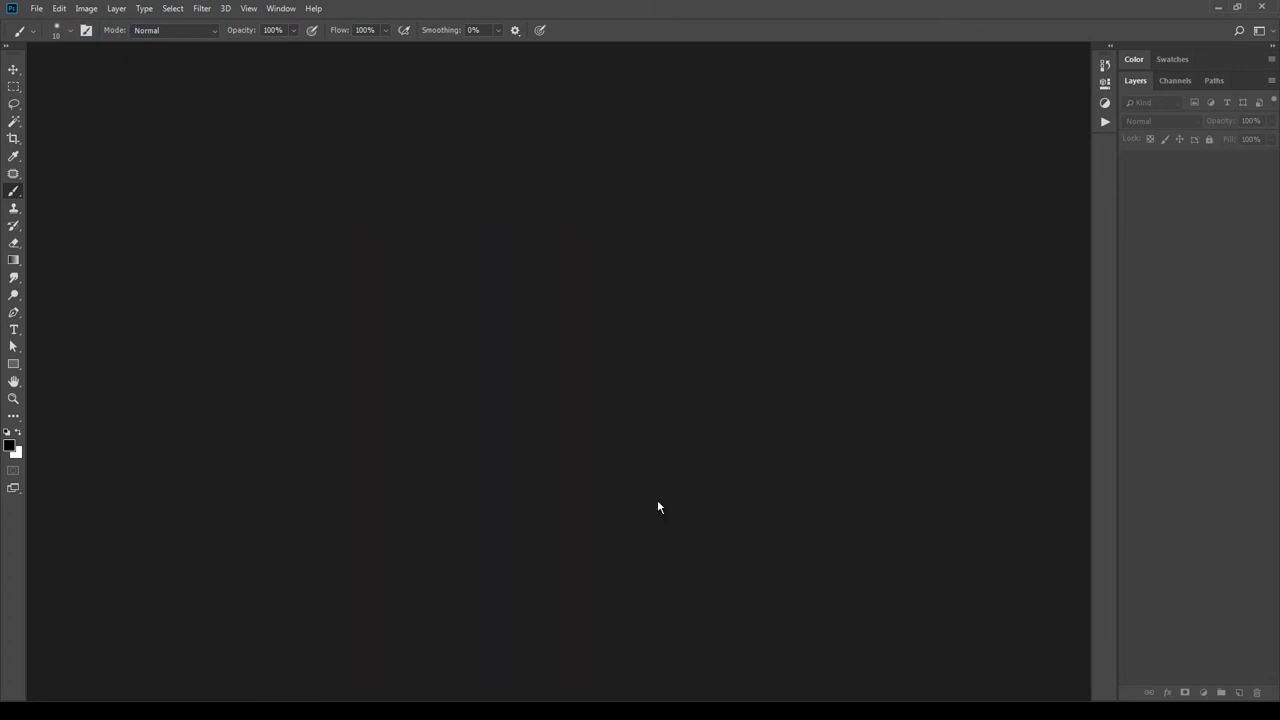
Check the demo photo's color mode and bit depth, and examine its width, height and resolution.
{"action": "left_click", "coordinate": [86, 9]}
{"action": "mouse_move", "coordinate": [101, 26]}
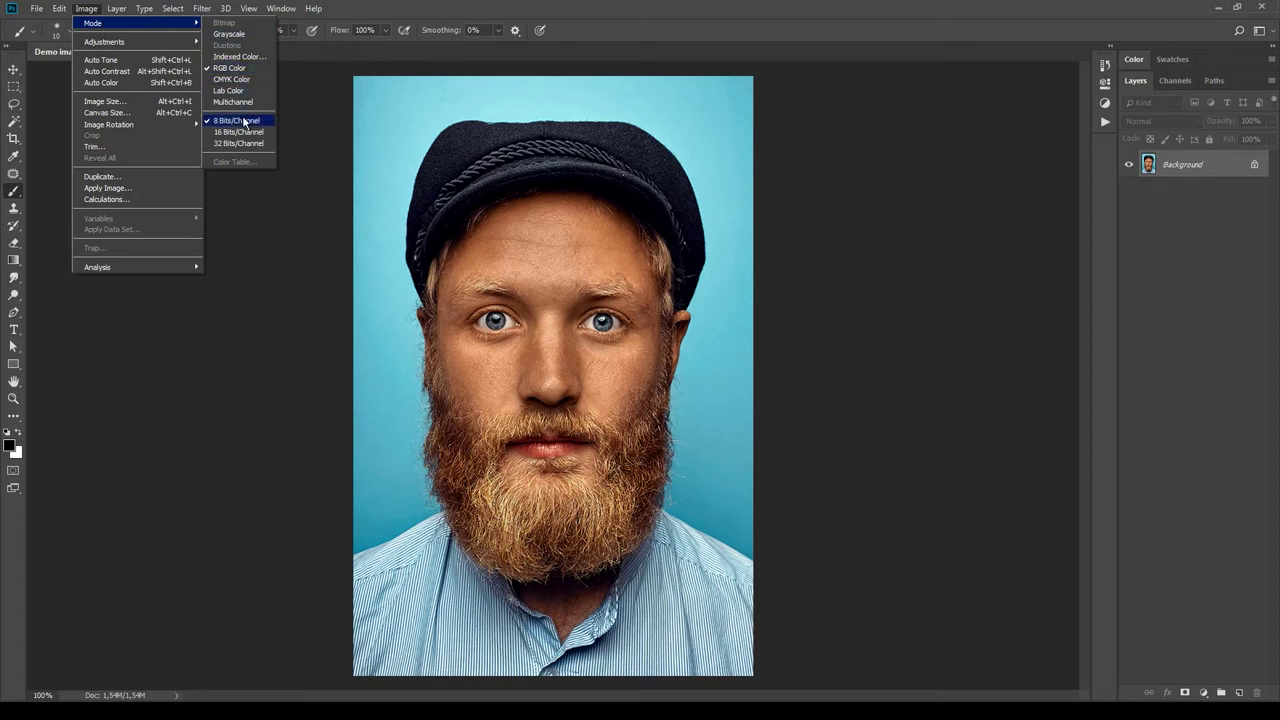
{"action": "left_click", "coordinate": [139, 101]}
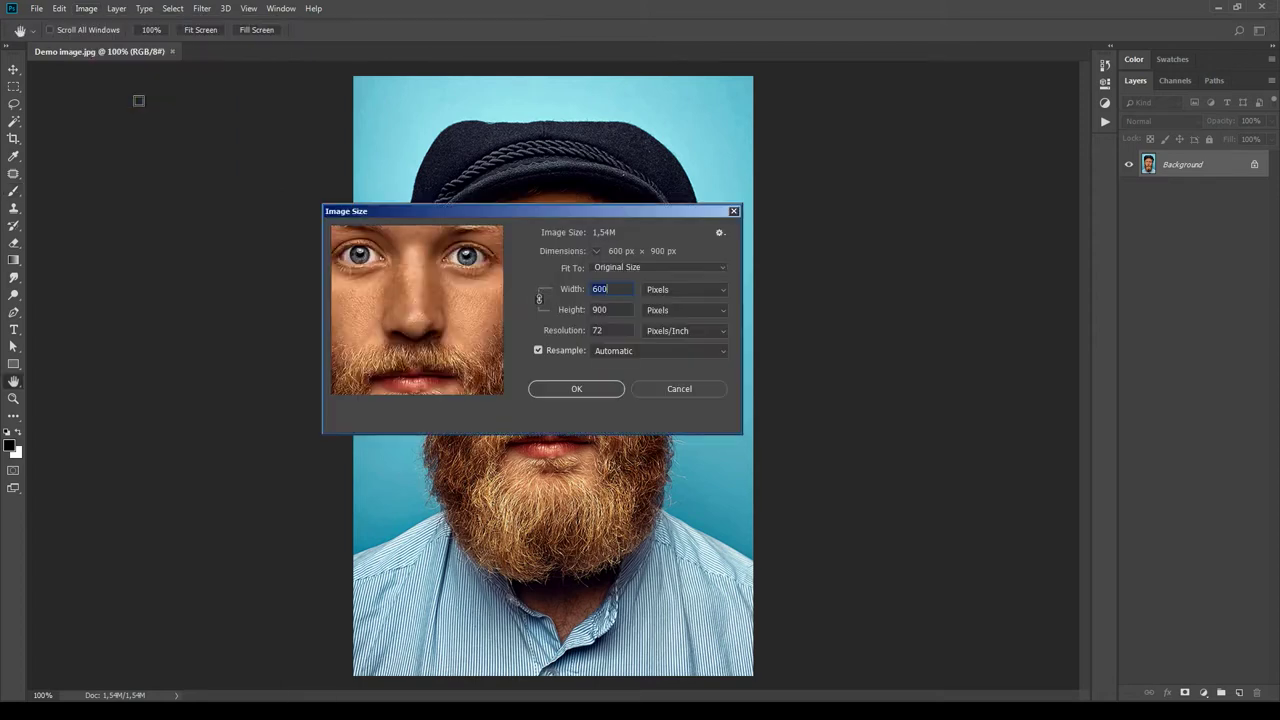
{"action": "left_click", "coordinate": [622, 289]}
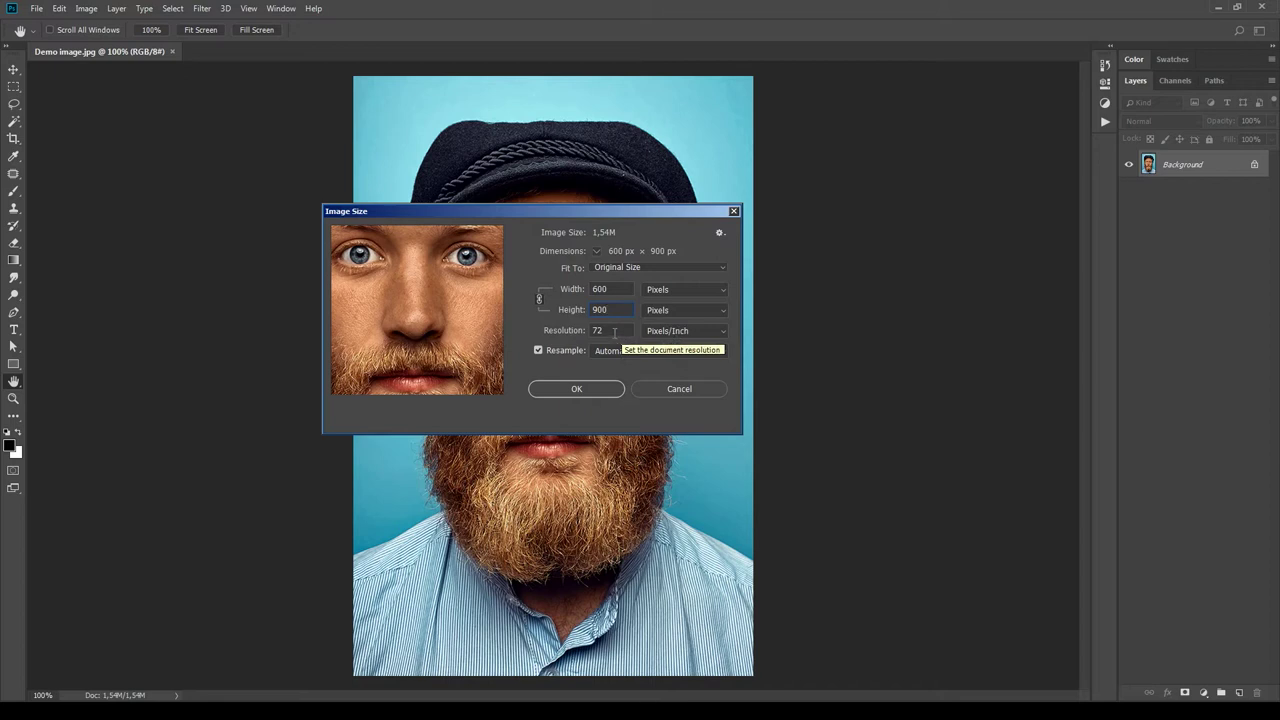
{"action": "key", "text": "Tab"}
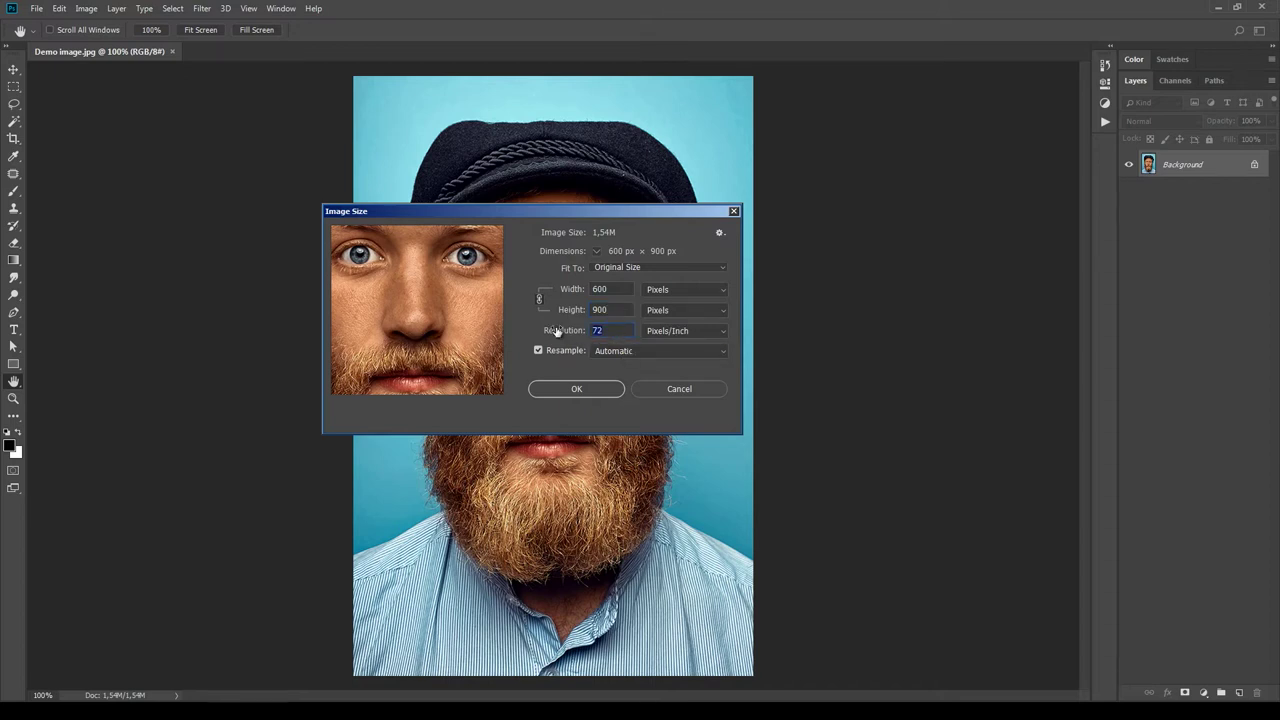
Try resolutions of 150, 300, 150 and 72 pixels/inch in the image size settings, and cancel the resize.
{"action": "type", "text": "150"}
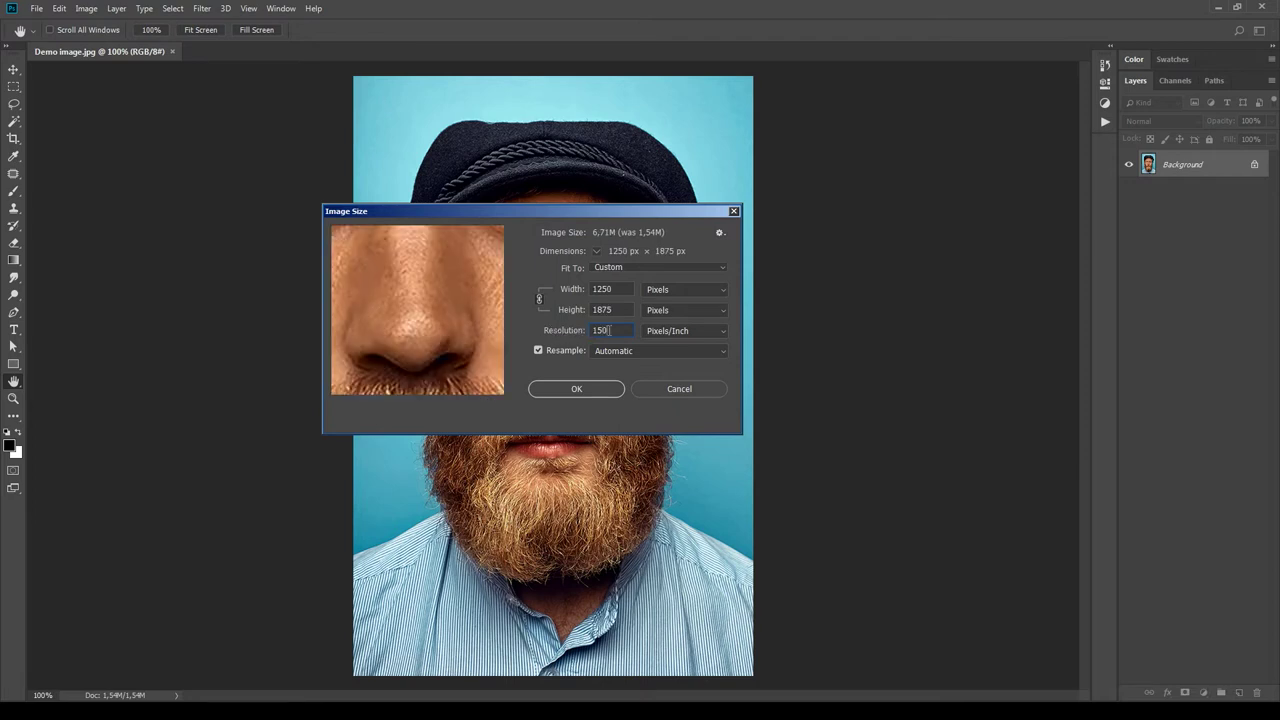
{"action": "double_click", "coordinate": [609, 330]}
{"action": "type", "text": "300"}
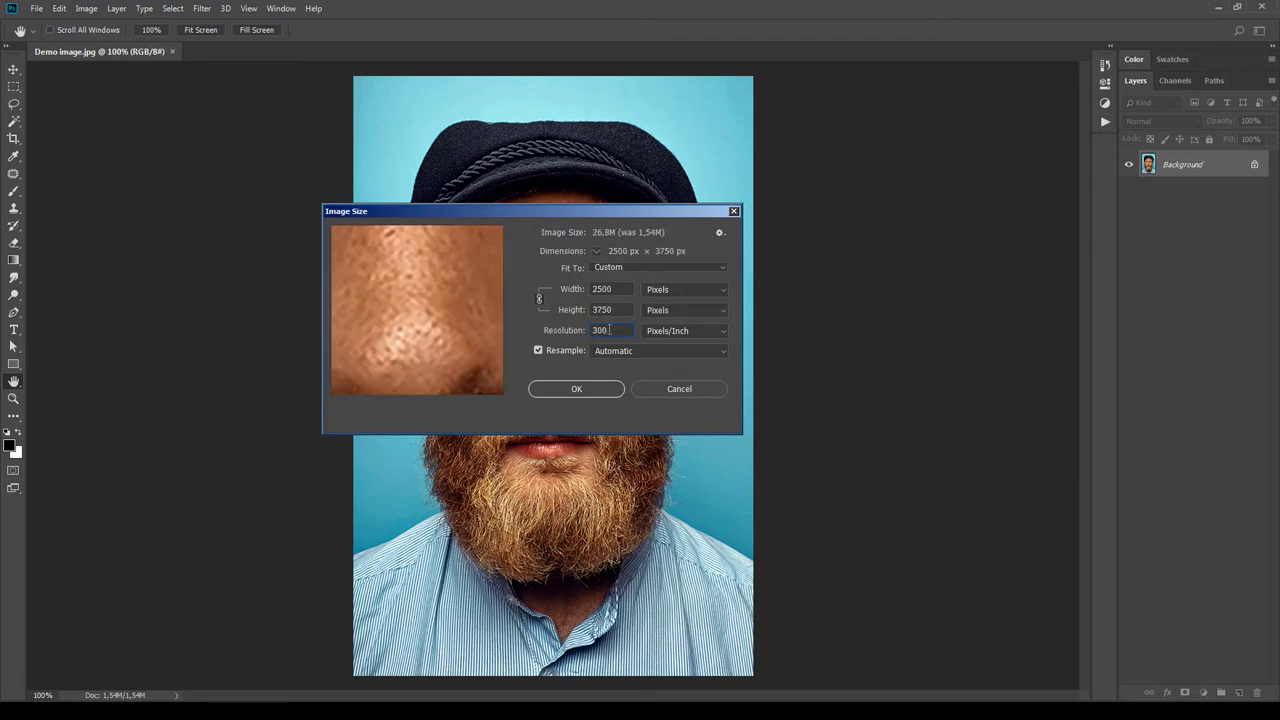
{"action": "left_click_drag", "start_coordinate": [609, 330], "coordinate": [506, 331]}
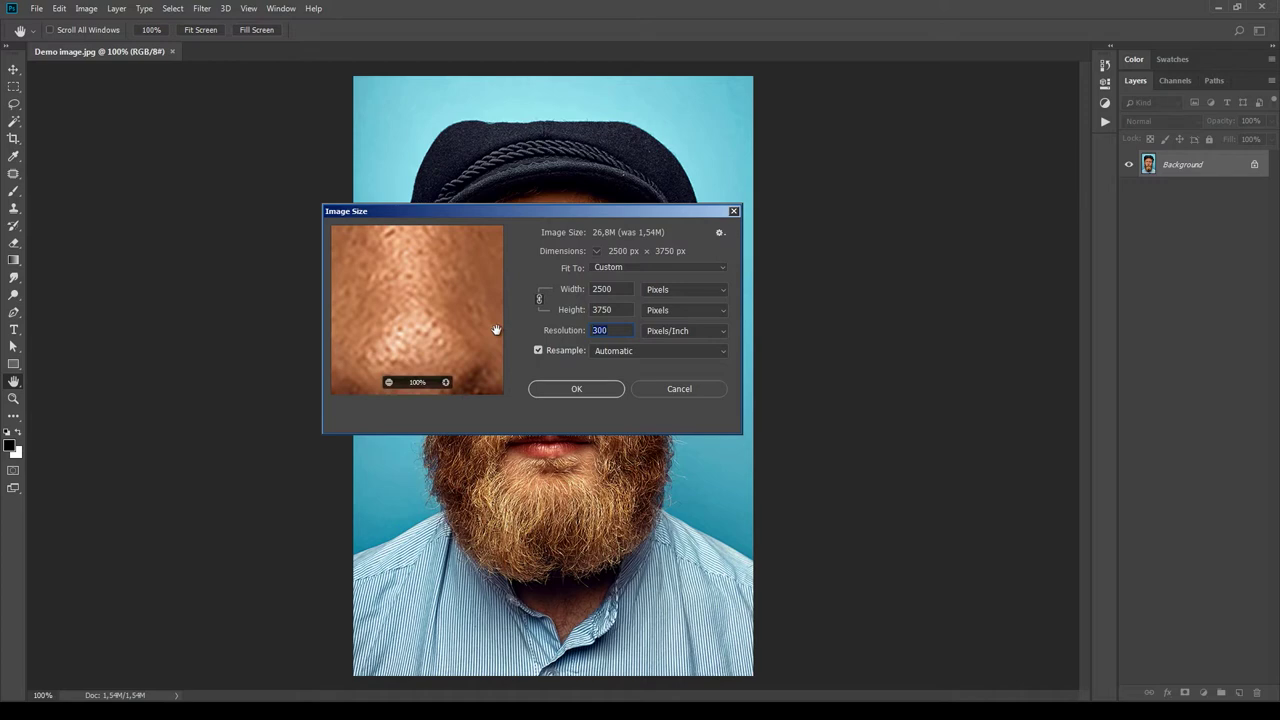
{"action": "type", "text": "150"}
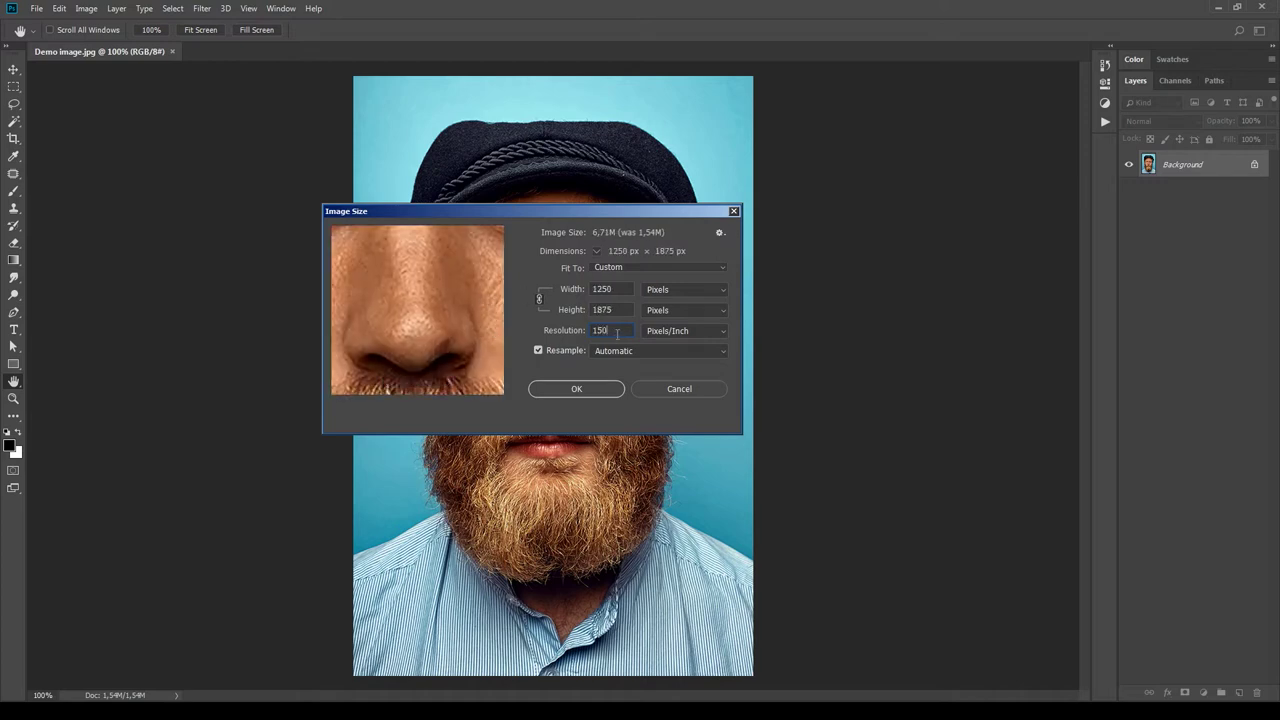
{"action": "type", "text": "72"}
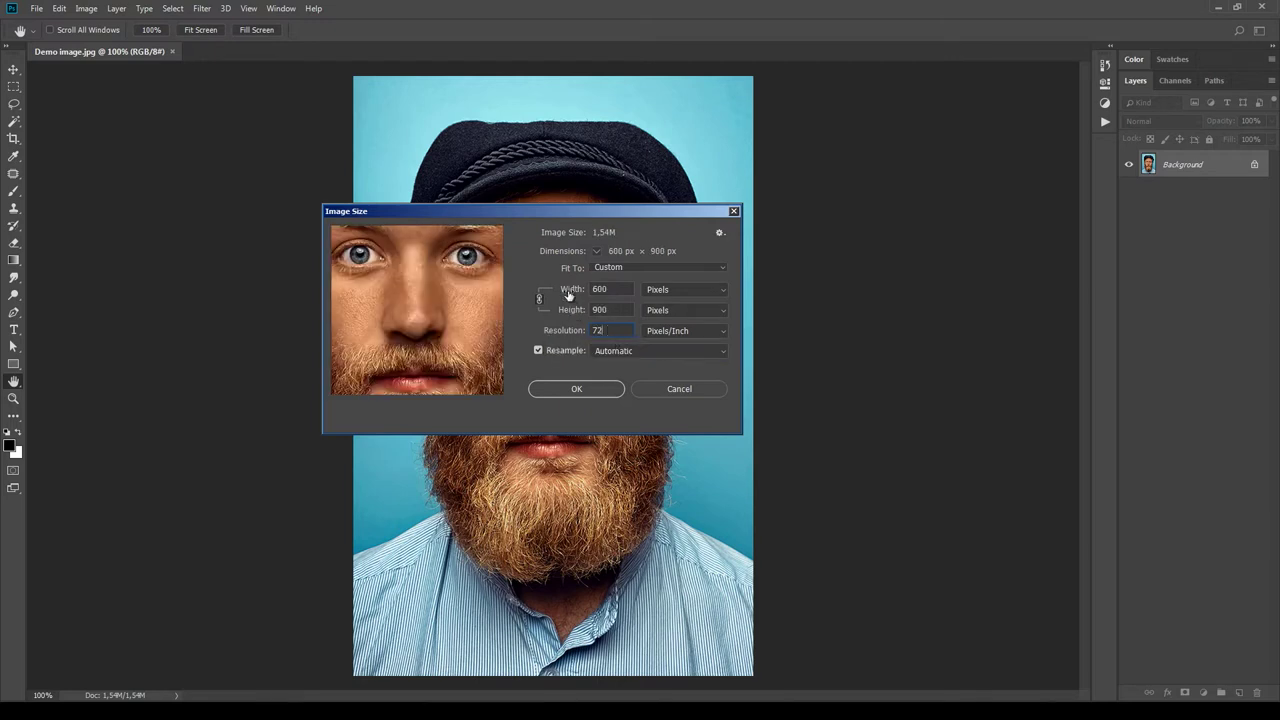
{"action": "left_click", "coordinate": [705, 393]}
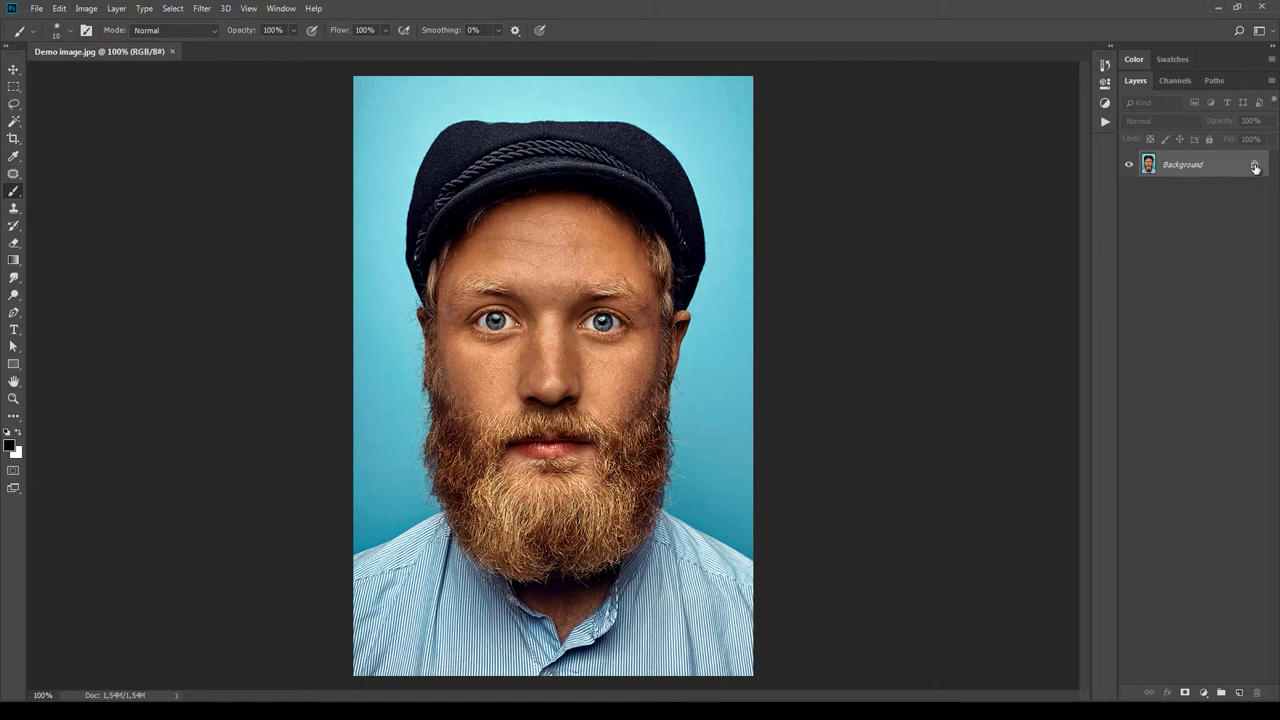
Convert the demo photo's locked Background into a regular layer, keeping the default layer settings.
{"action": "left_click", "coordinate": [1255, 167]}
{"action": "double_click", "coordinate": [1240, 175]}
{"action": "left_click", "coordinate": [1228, 381]}
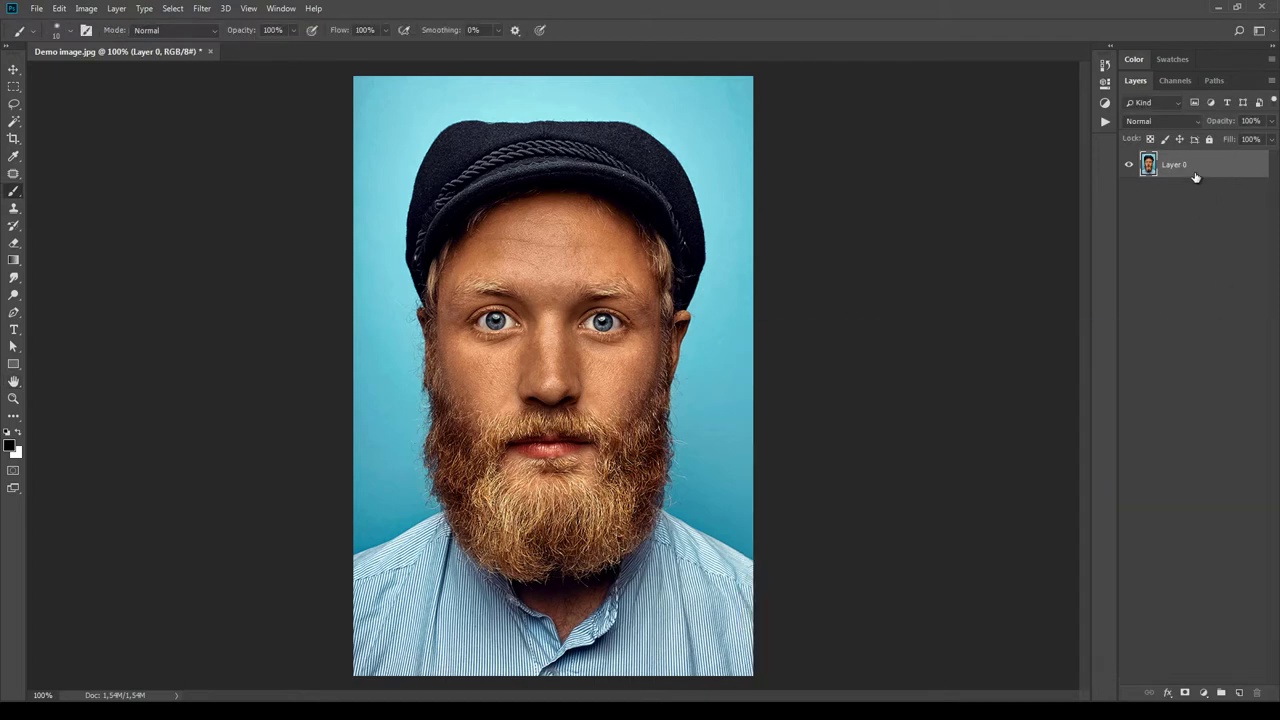
Convert the demo photo's Layer 0 back into a locked Background layer.
{"action": "left_click", "coordinate": [116, 8]}
{"action": "mouse_move", "coordinate": [128, 24]}
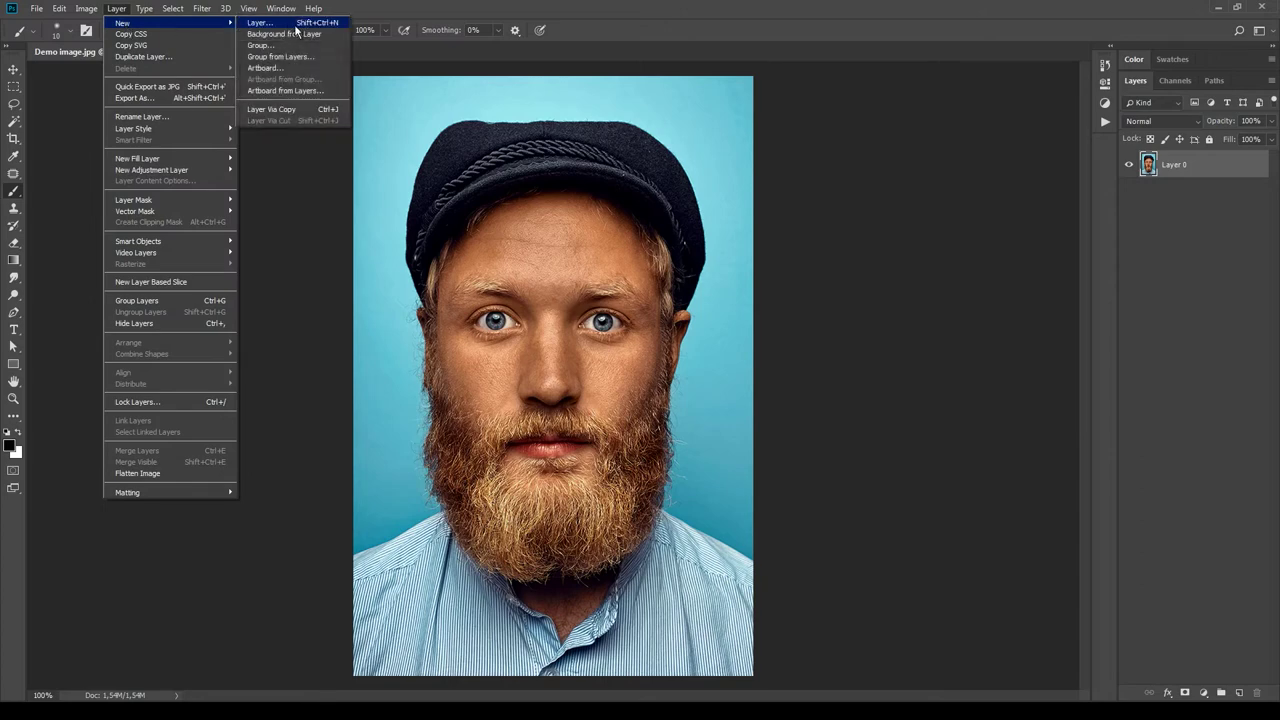
{"action": "left_click", "coordinate": [290, 34]}
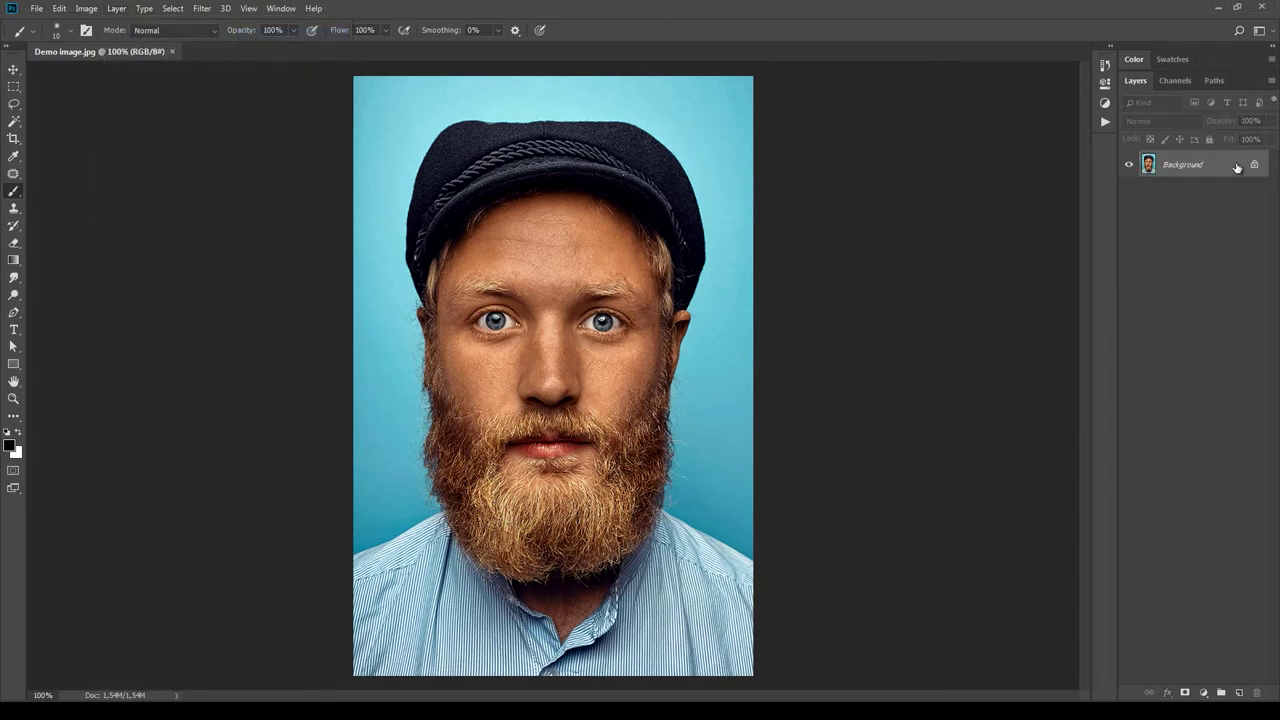
Unlock the Background layer into a regular layer, dismiss its layer style settings, and rename it Background.
{"action": "left_click", "coordinate": [1255, 165]}
{"action": "double_click", "coordinate": [1240, 170]}
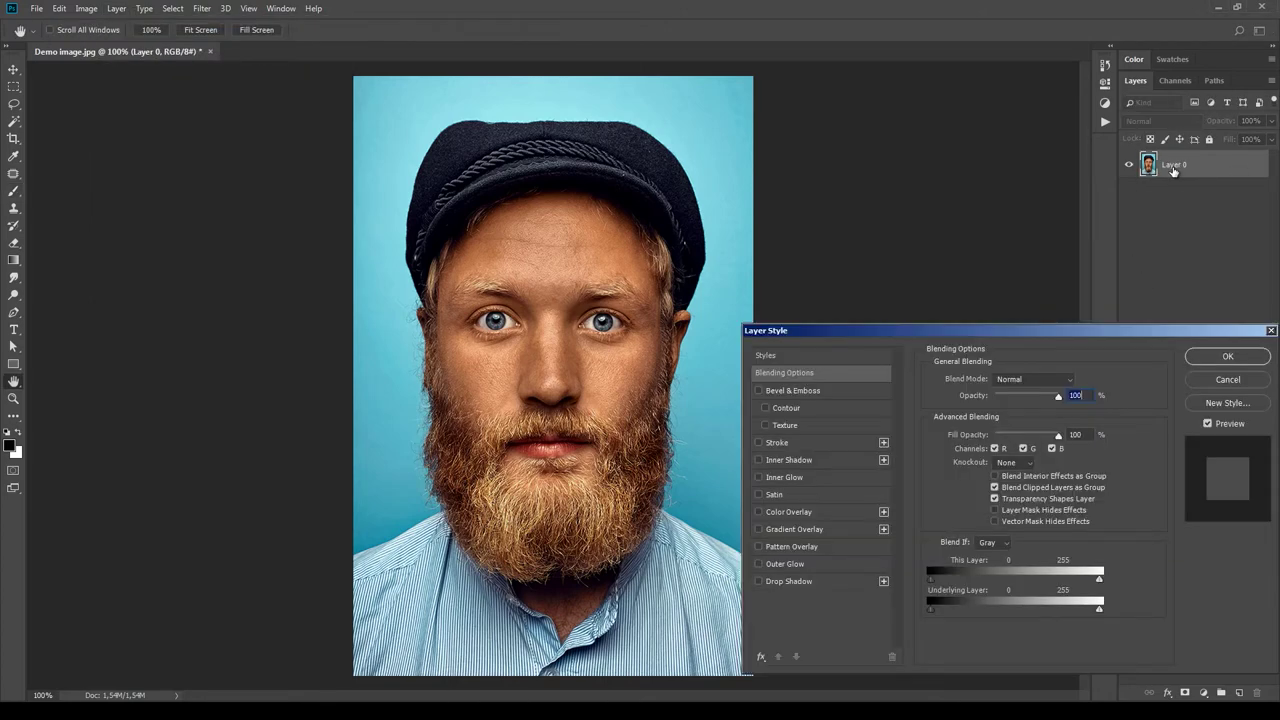
{"action": "left_click", "coordinate": [1230, 381]}
{"action": "double_click", "coordinate": [1176, 164]}
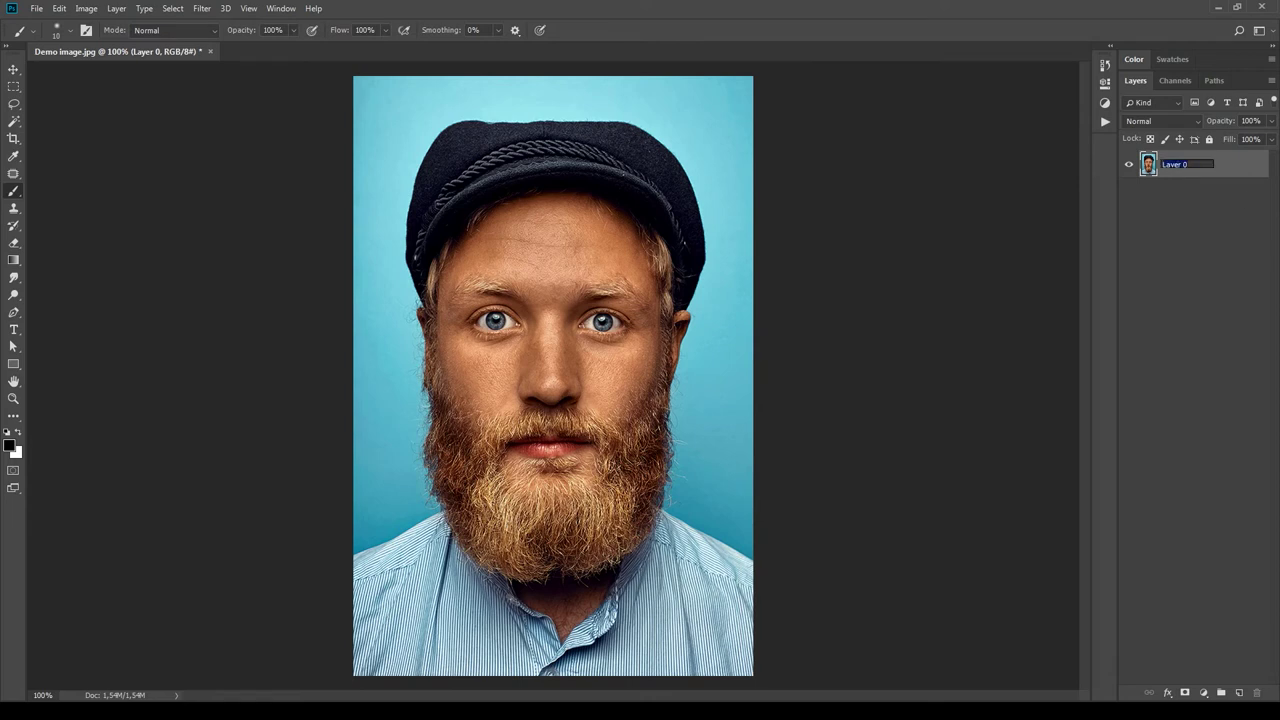
{"action": "type", "text": "Background"}
{"action": "key", "text": "Return"}
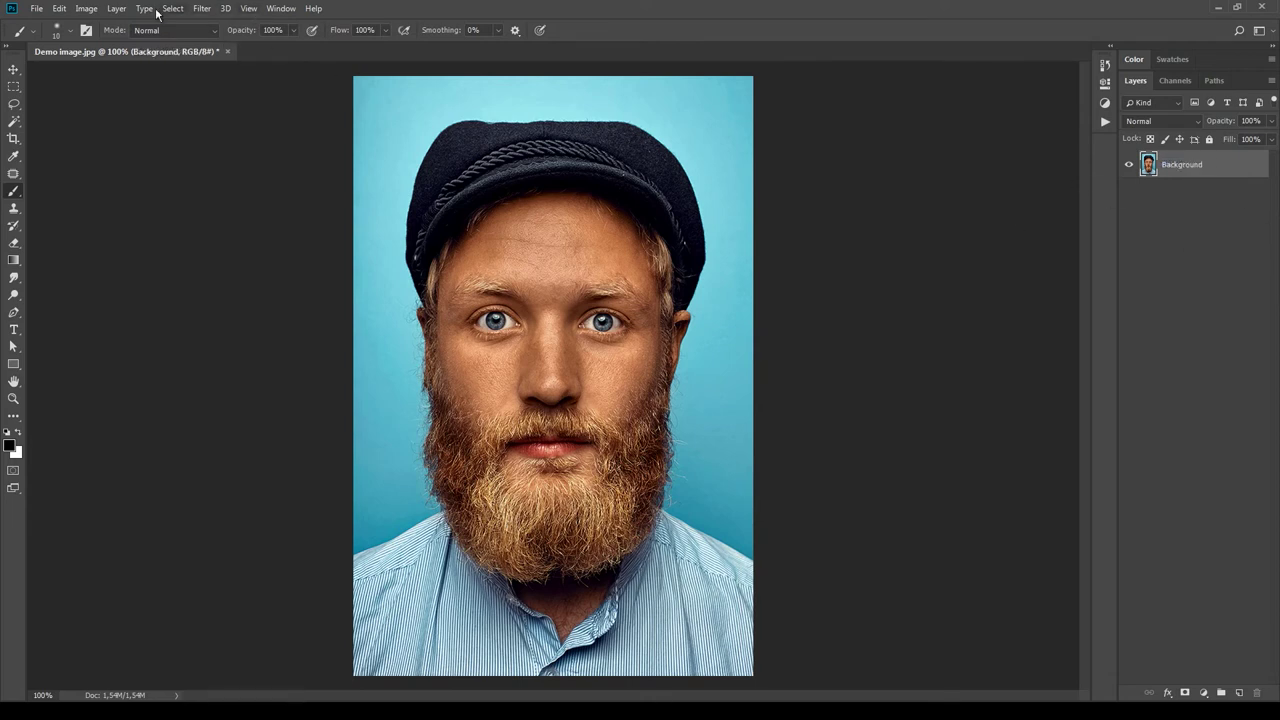
Convert the renamed regular layer into a locked Background layer.
{"action": "left_click", "coordinate": [116, 8]}
{"action": "mouse_move", "coordinate": [125, 22]}
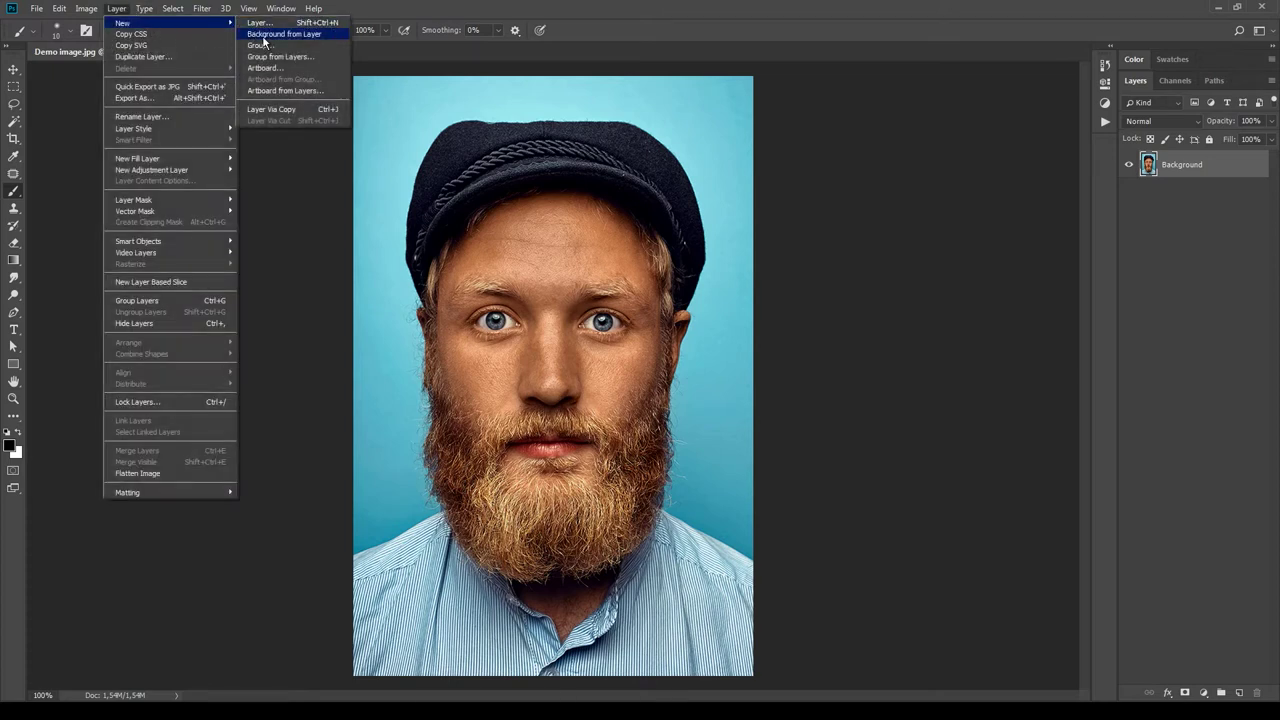
{"action": "left_click", "coordinate": [256, 36]}
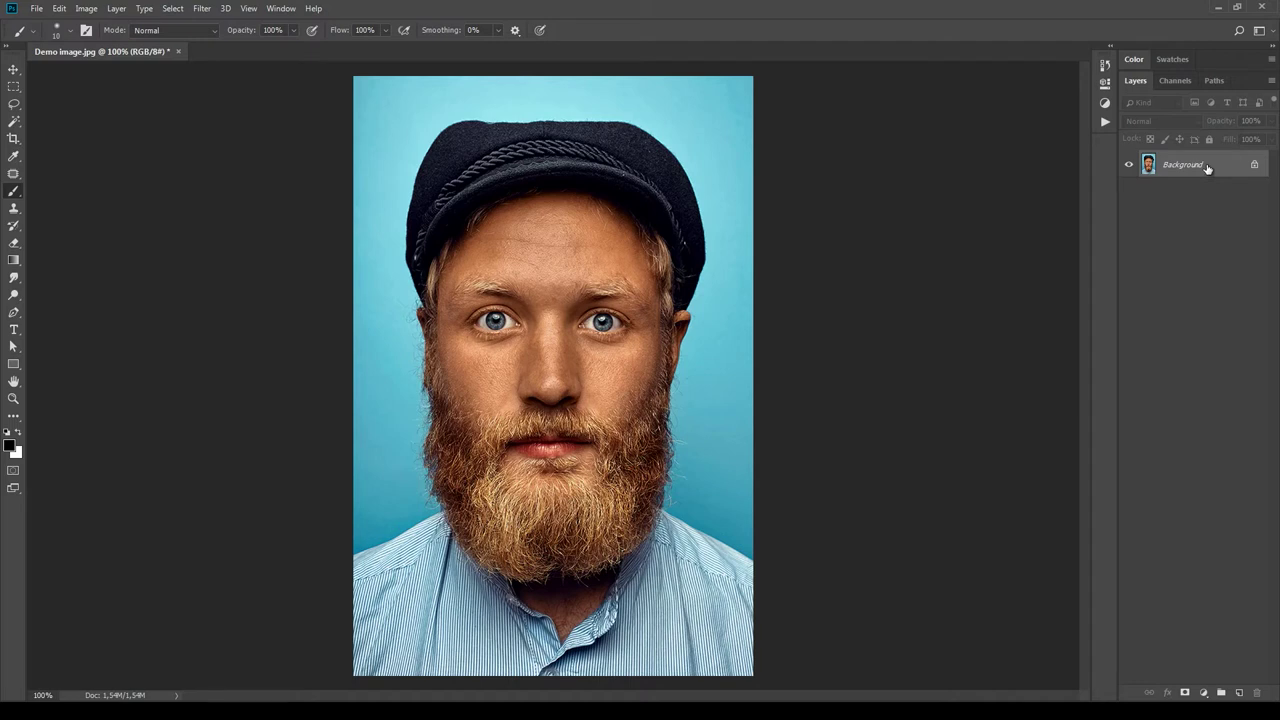
Play the Pixel Artist - 8 Bit Retro action on the demo photo and continue past its completion message.
{"action": "left_click", "coordinate": [1103, 124]}
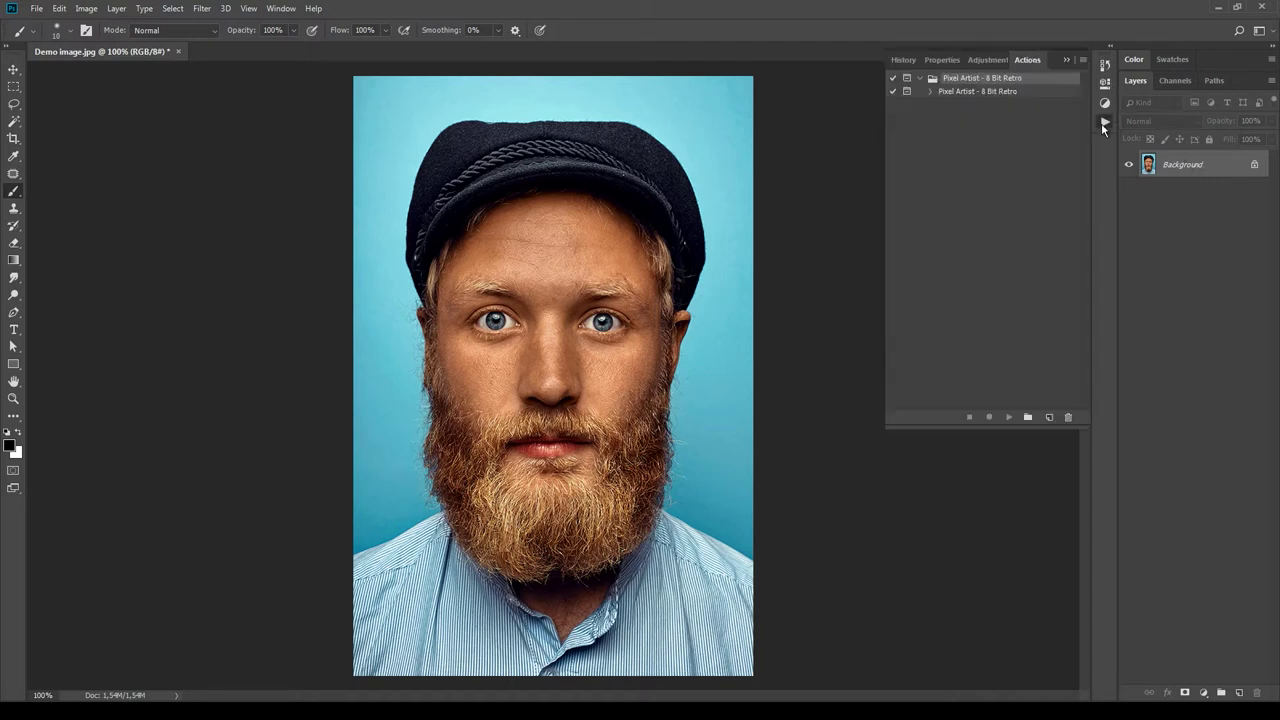
{"action": "left_click", "coordinate": [989, 92]}
{"action": "left_click", "coordinate": [1007, 416]}
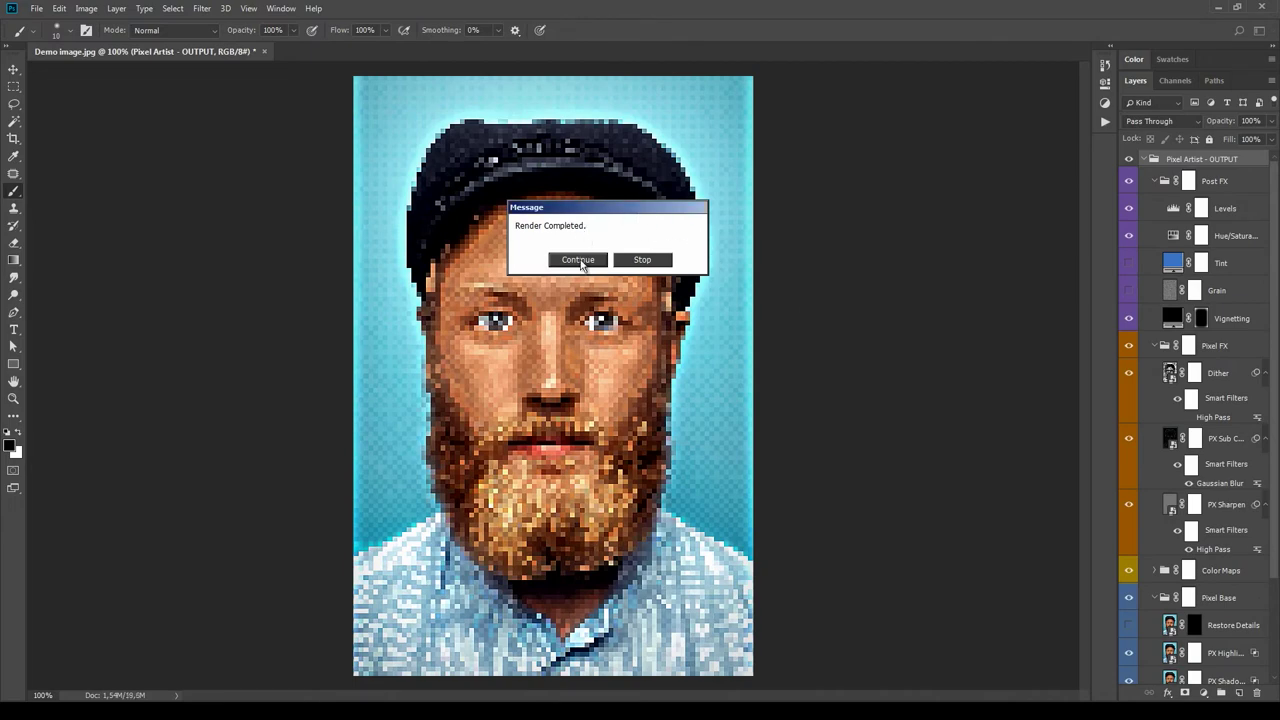
{"action": "left_click", "coordinate": [580, 260]}
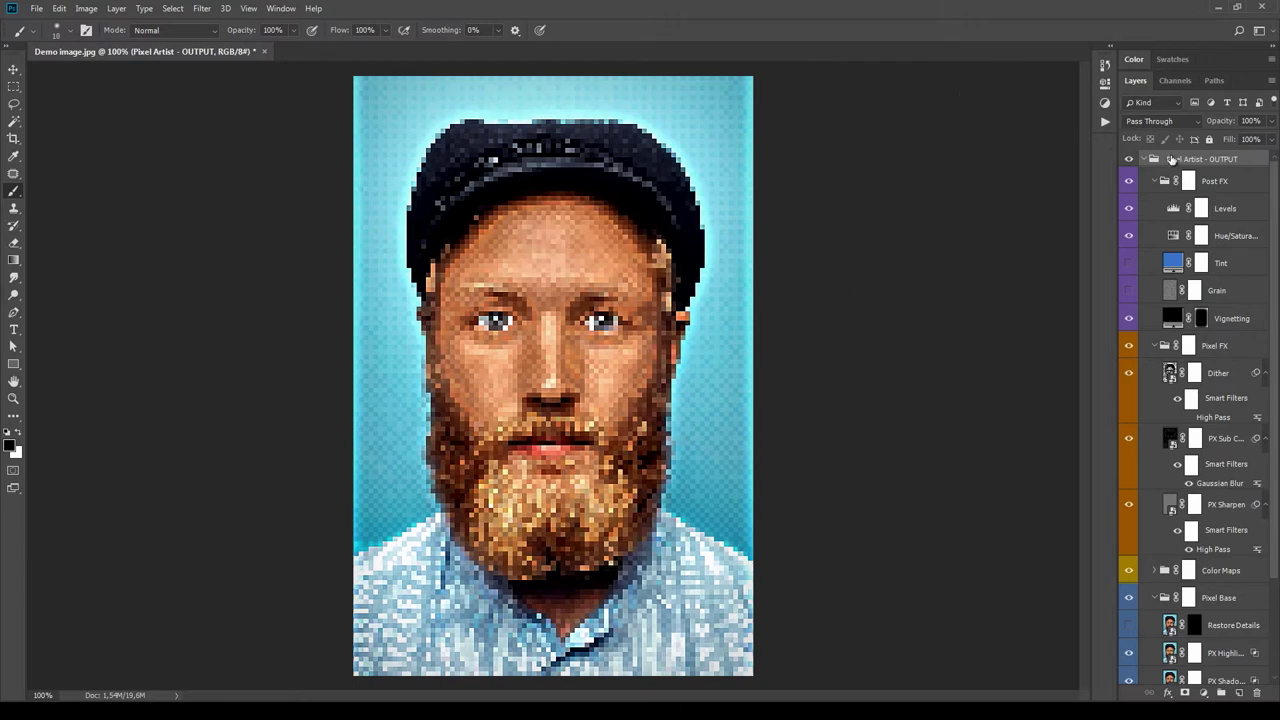
Widen the layer list and collapse the Post FX, Pixel FX, Color Maps and Pixel Base groups within Pixel Artist - OUTPUT.
{"action": "left_click_drag", "start_coordinate": [1113, 170], "coordinate": [1077, 171]}
{"action": "mouse_move", "coordinate": [1274, 208]}
{"action": "left_mouse_down"}
{"action": "mouse_move", "coordinate": [1274, 308]}
{"action": "mouse_move", "coordinate": [1274, 200]}
{"action": "left_mouse_up"}
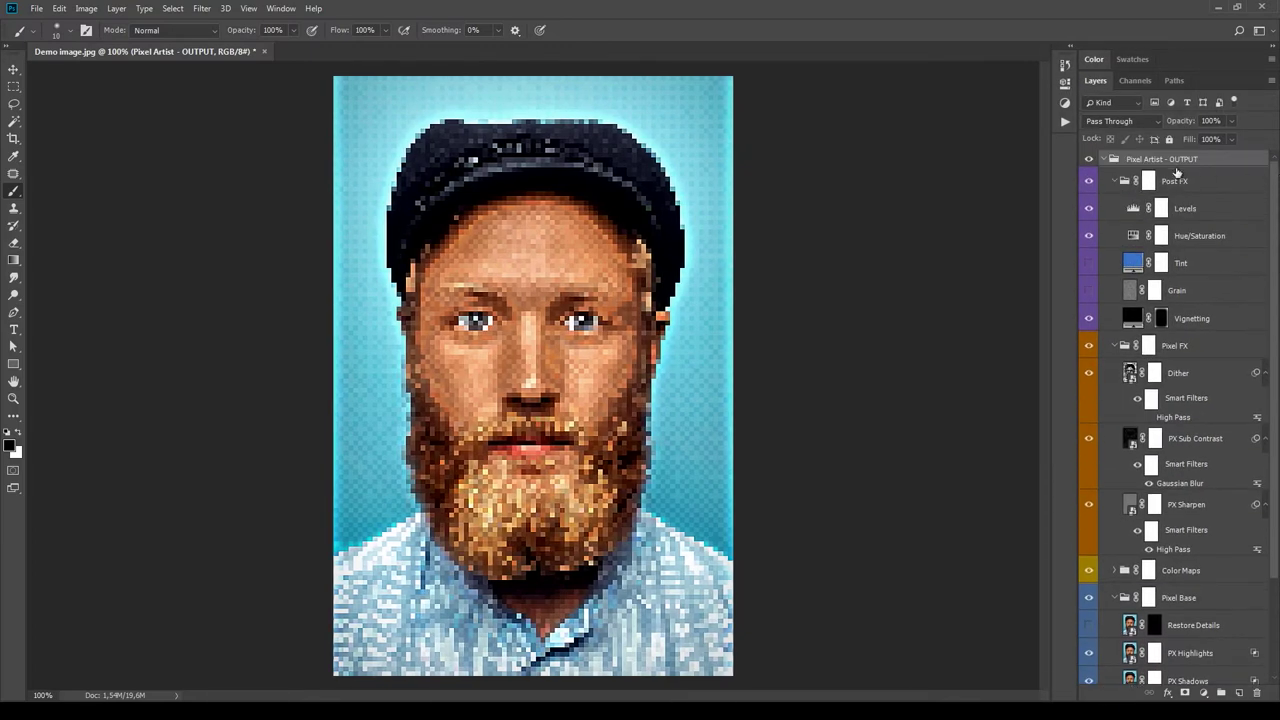
{"action": "left_click", "coordinate": [1104, 161]}
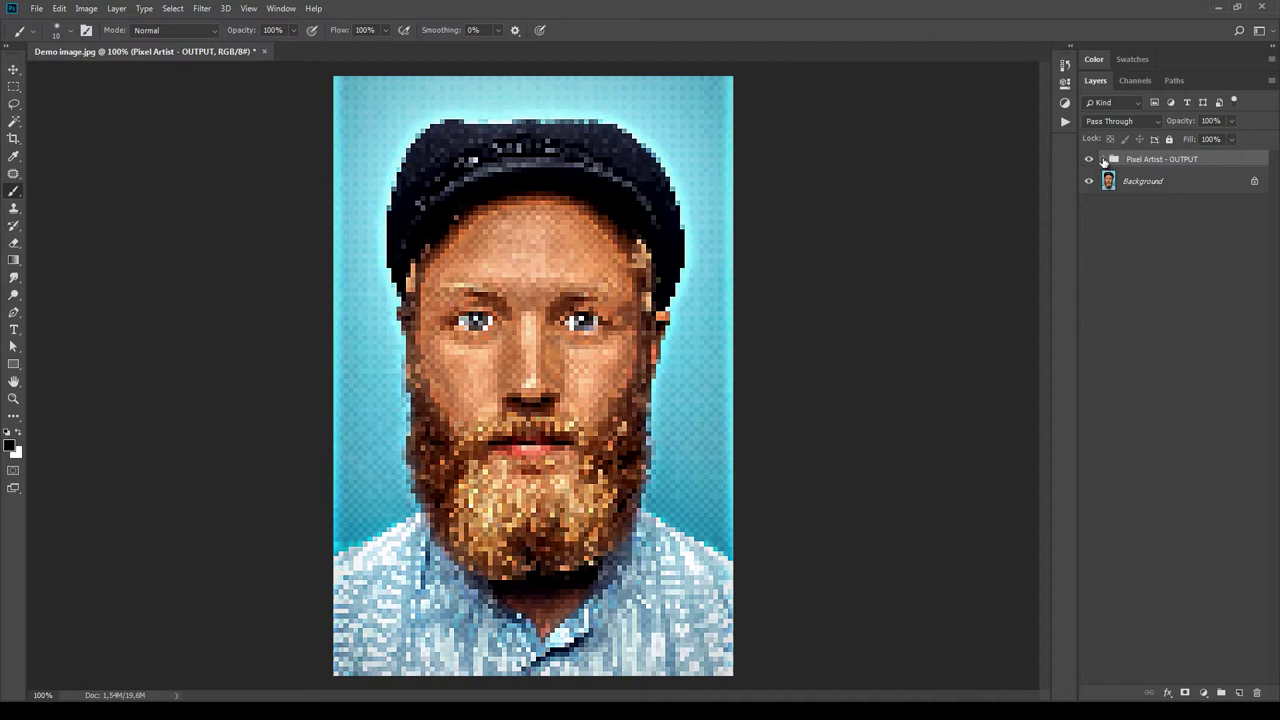
{"action": "left_click", "coordinate": [1105, 161]}
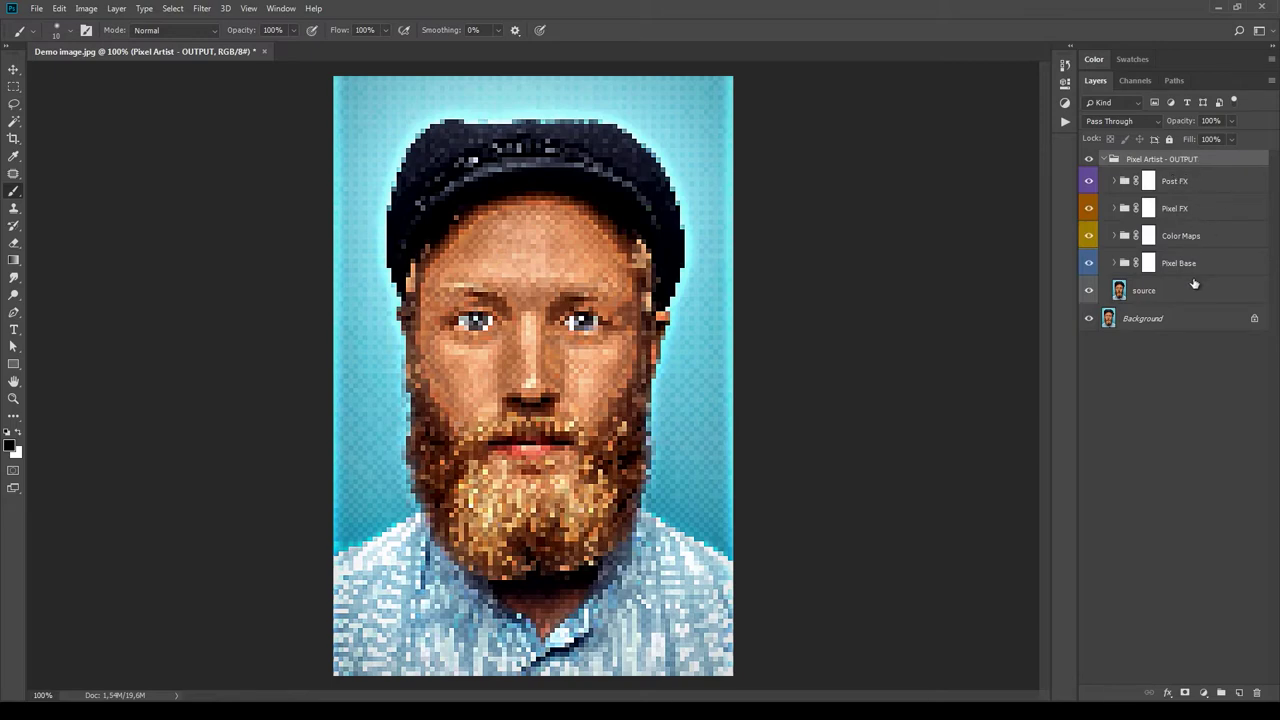
Select the Post FX, Pixel FX, Color Maps and Pixel Base groups in turn to review the output structure.
{"action": "left_click", "coordinate": [1230, 189]}
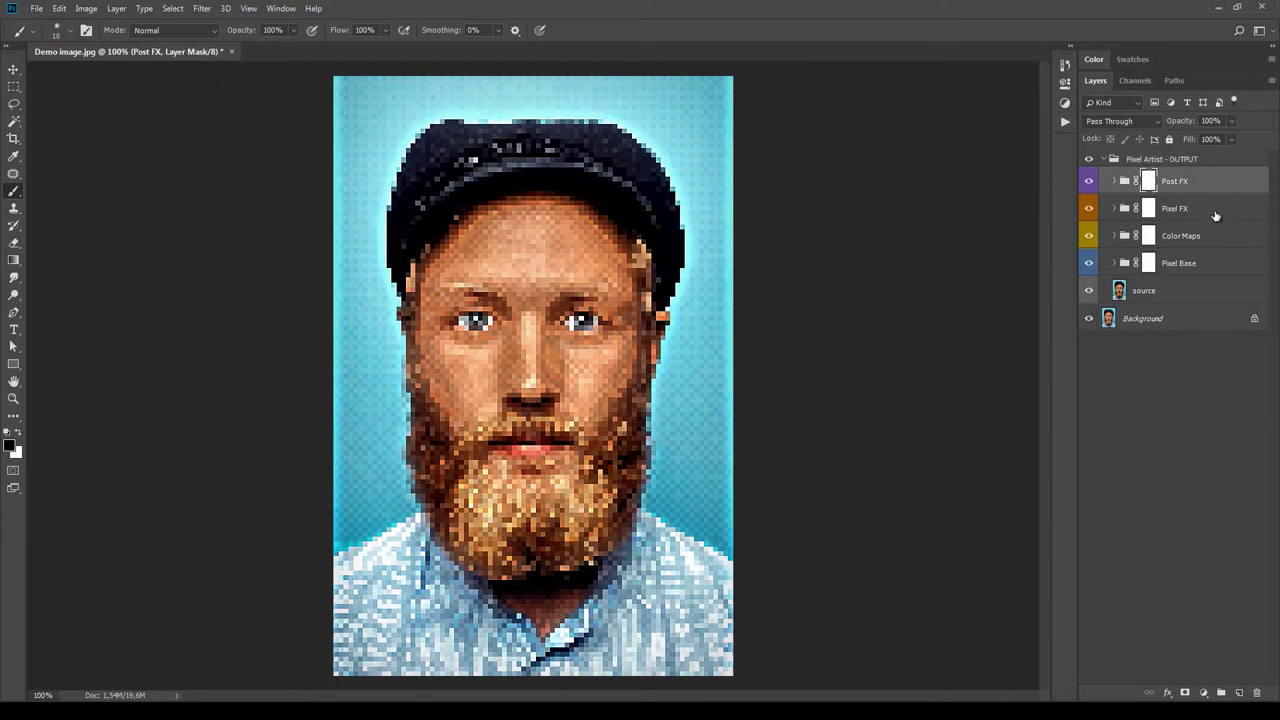
{"action": "left_click", "coordinate": [1216, 213]}
{"action": "left_click", "coordinate": [1218, 244]}
{"action": "left_click", "coordinate": [1209, 266]}
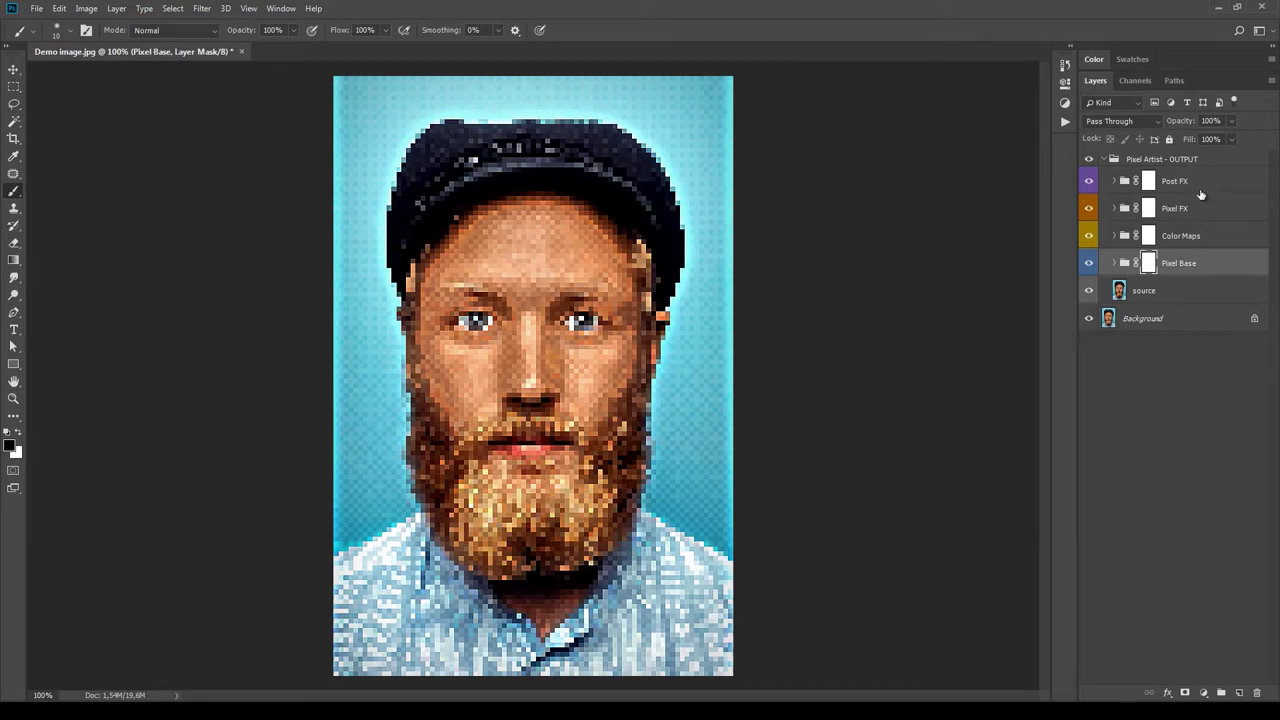
Hide and show the Post FX, Pixel FX and Color Maps groups to compare their effect on the portrait.
{"action": "left_click", "coordinate": [1200, 188]}
{"action": "left_click", "coordinate": [1089, 181]}
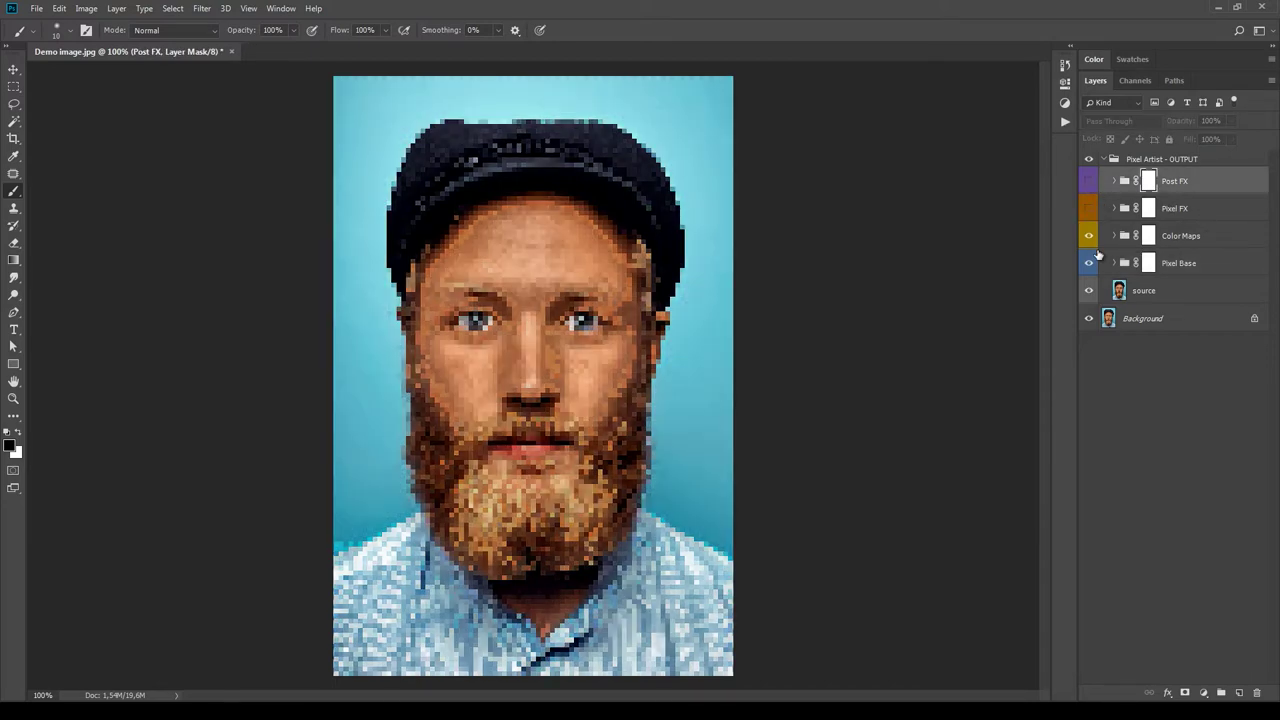
{"action": "left_click", "coordinate": [1089, 236]}
{"action": "left_click", "coordinate": [1089, 236]}
{"action": "left_click", "coordinate": [1089, 208]}
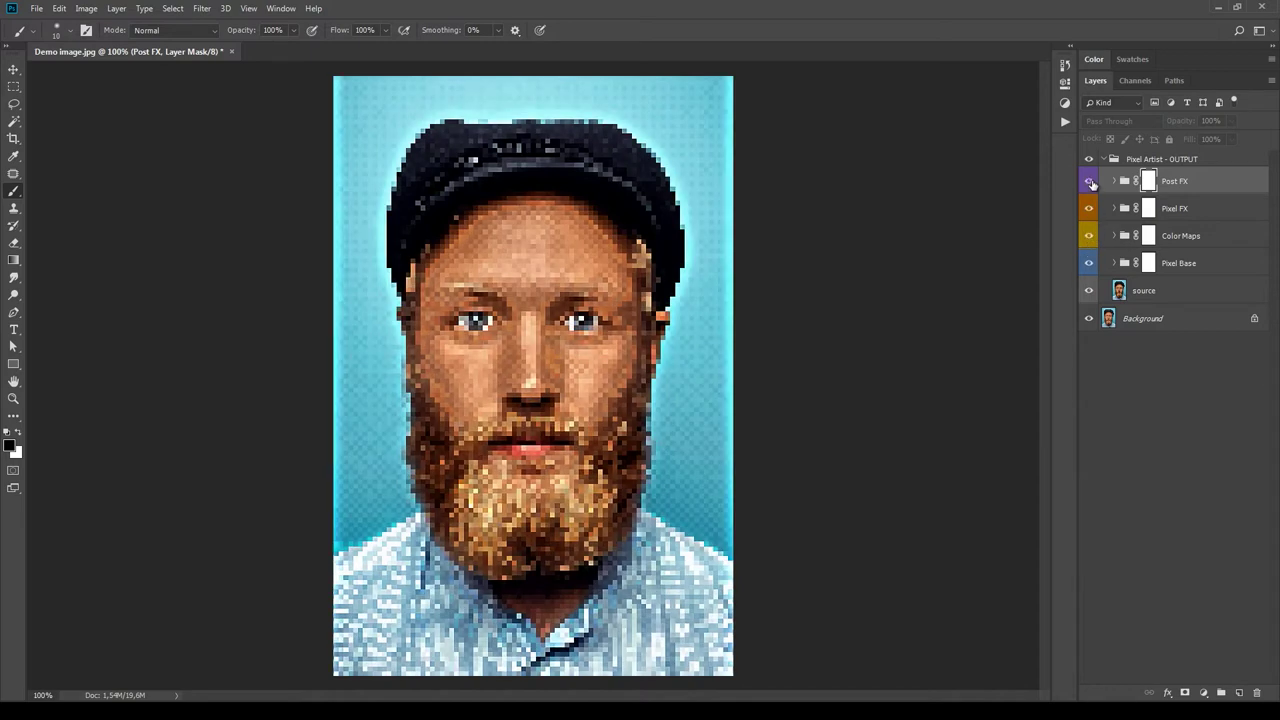
{"action": "left_click", "coordinate": [1090, 182]}
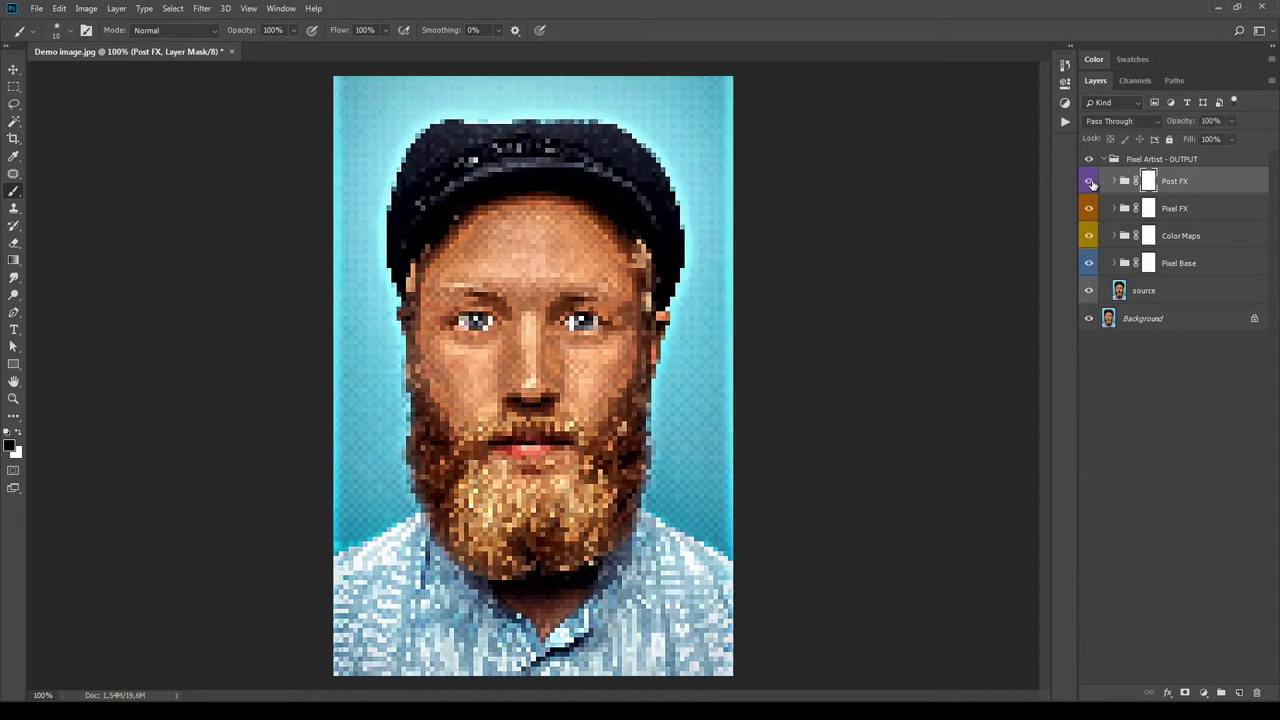
Select the layer masks of the Pixel Base, Color Maps, Pixel FX and Post FX groups in turn.
{"action": "left_click", "coordinate": [1195, 270]}
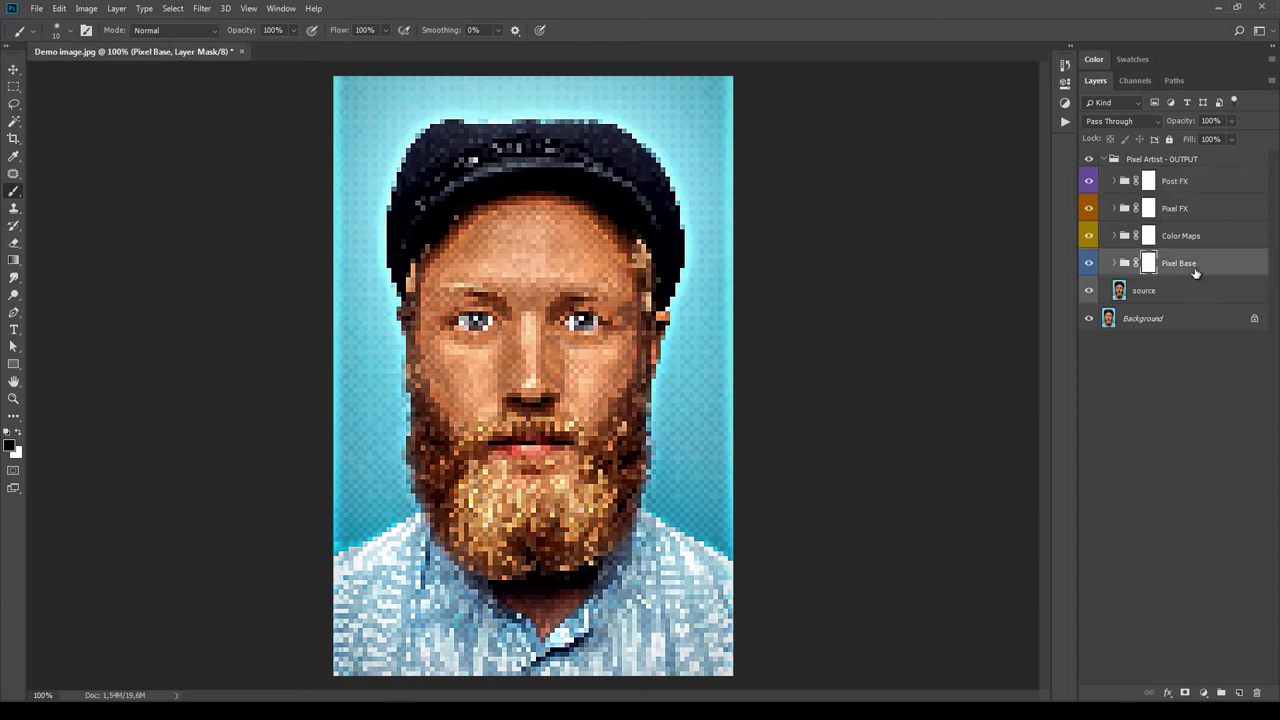
{"action": "left_click", "coordinate": [1117, 265]}
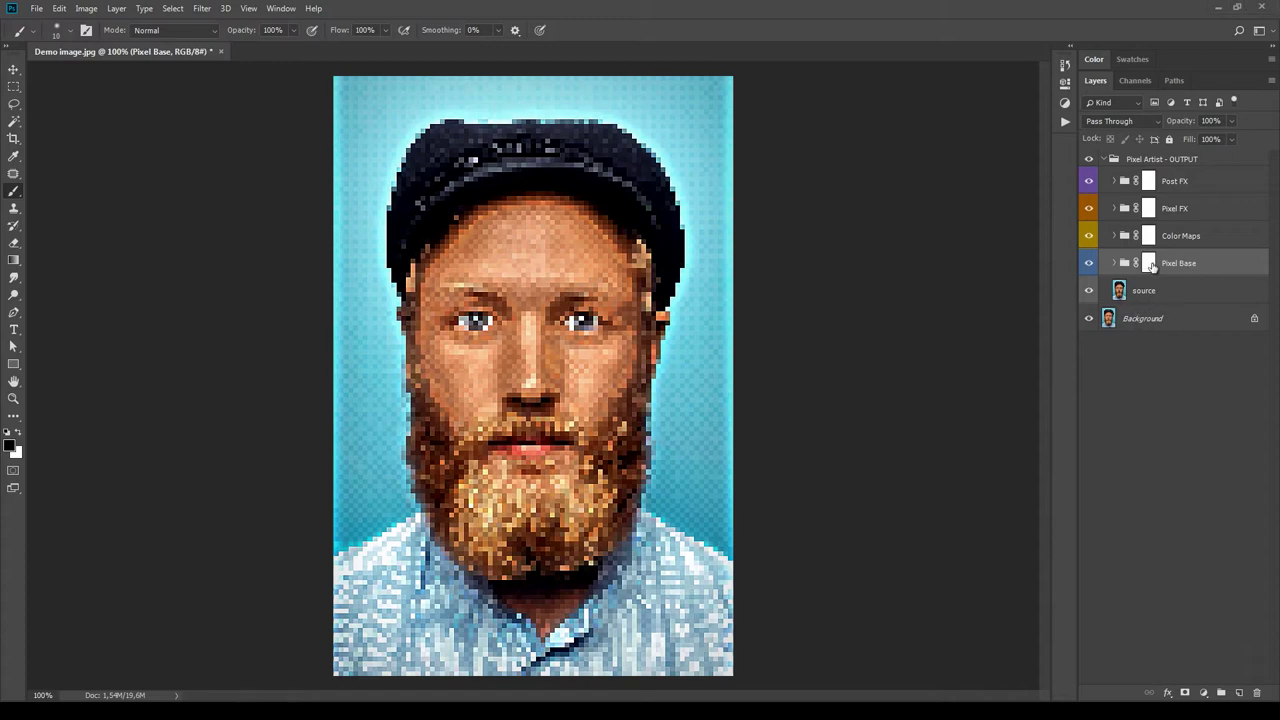
{"action": "left_click", "coordinate": [1151, 265]}
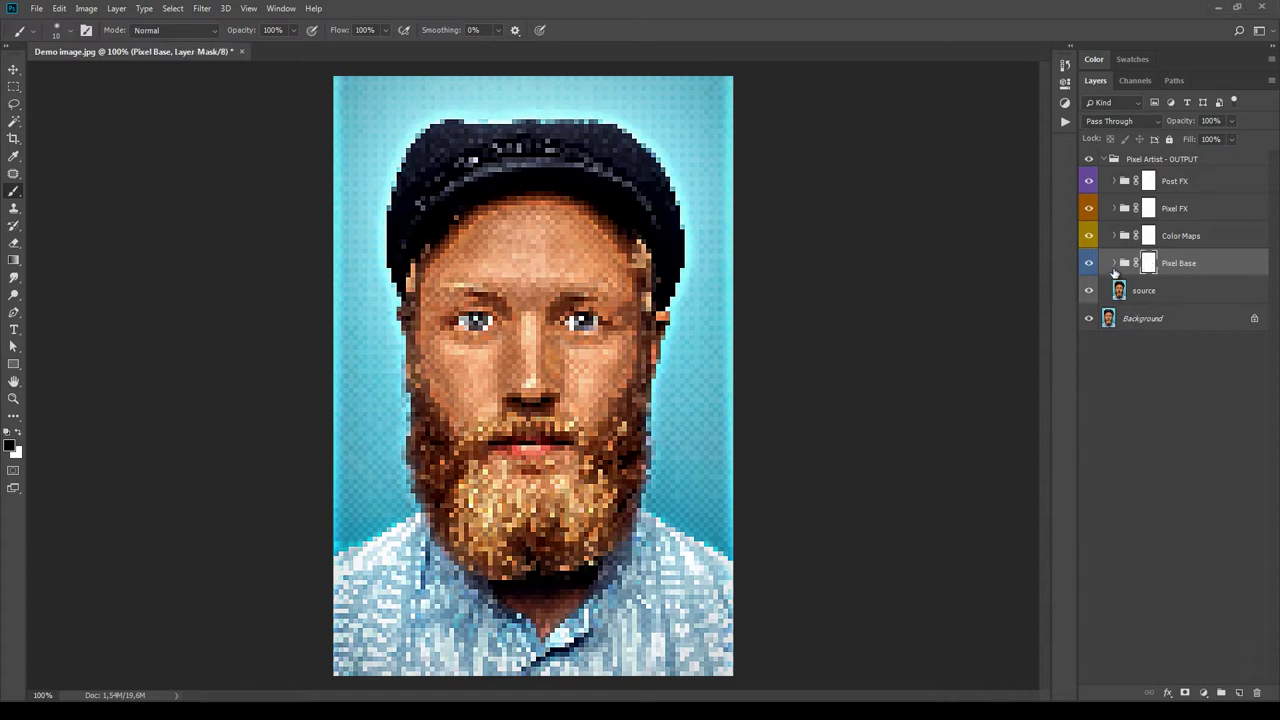
{"action": "left_click", "coordinate": [1148, 237]}
{"action": "left_click", "coordinate": [1148, 209]}
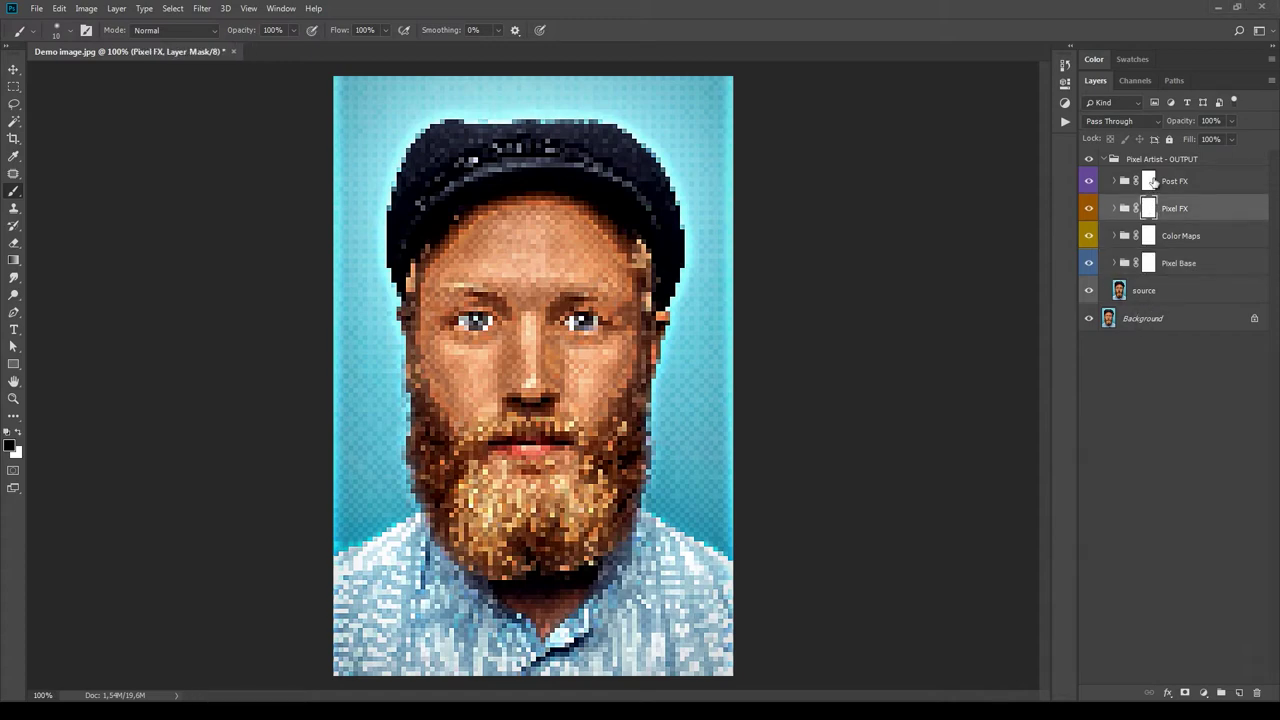
{"action": "left_click", "coordinate": [1148, 181]}
Invert the Pixel Base group's layer mask to black and back to white twice.
{"action": "left_click", "coordinate": [1115, 263]}
{"action": "left_click", "coordinate": [1115, 263]}
{"action": "left_click", "coordinate": [1148, 264]}
{"action": "left_click", "coordinate": [1149, 265], "text": "shift"}
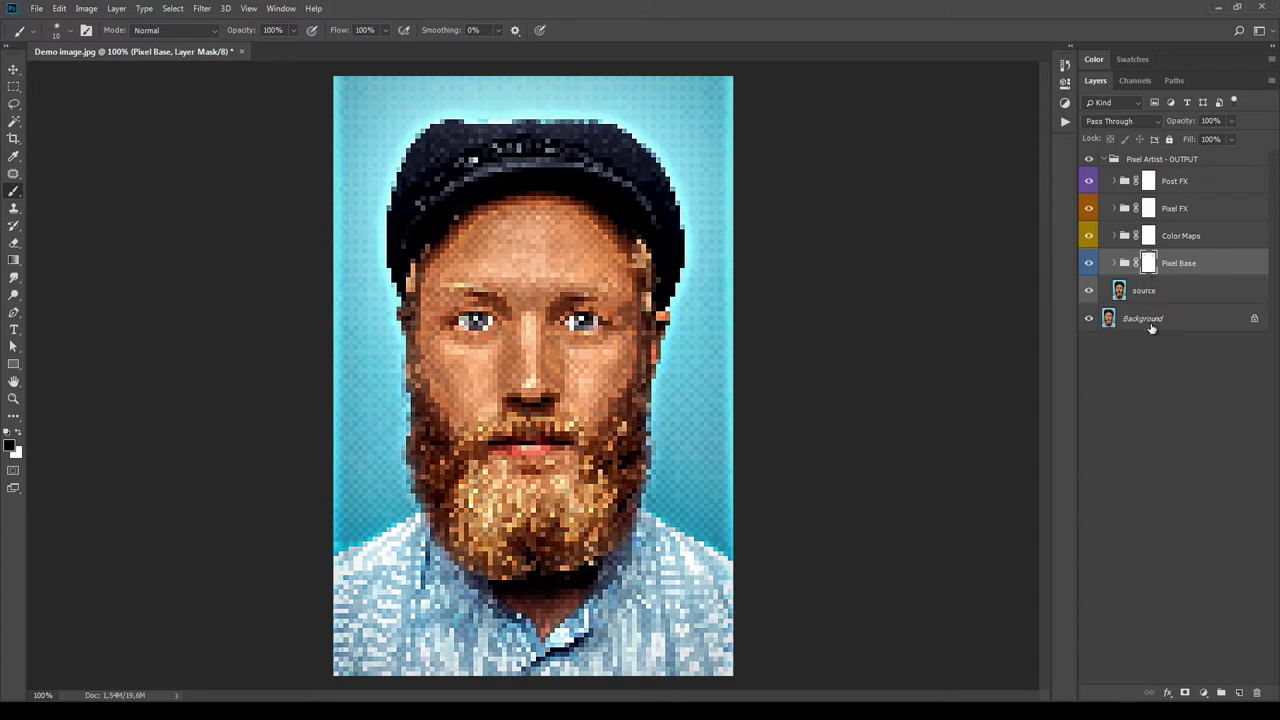
{"action": "left_click", "coordinate": [1149, 265], "text": "shift"}
{"action": "key", "text": "ctrl+i"}
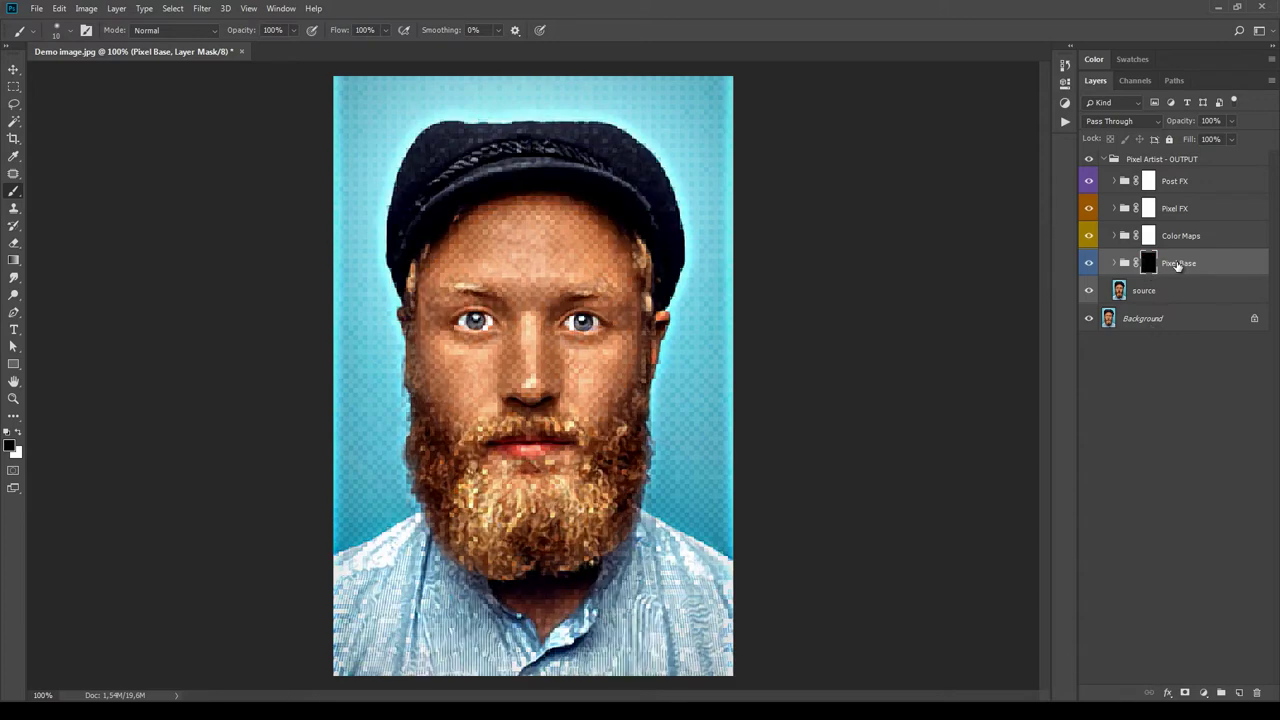
{"action": "key", "text": "ctrl+i"}
{"action": "key", "text": "ctrl+i"}
{"action": "key", "text": "ctrl+i"}
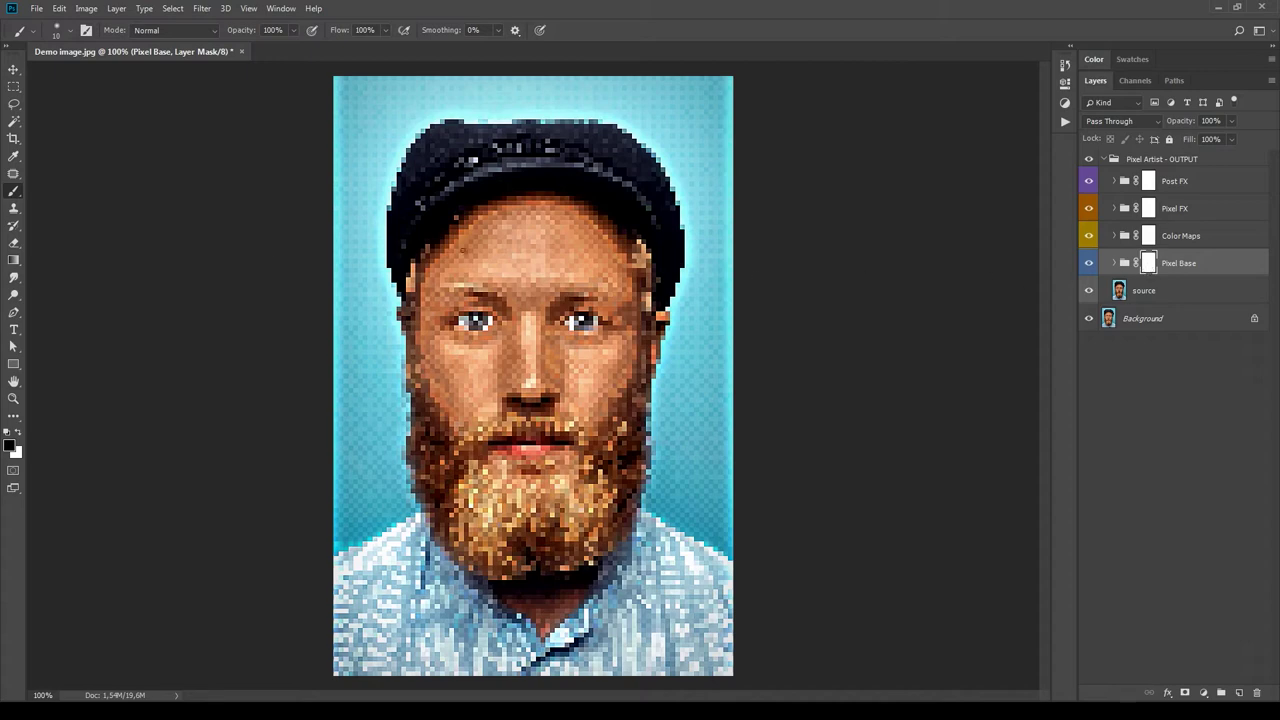
Set the brush to 60% hardness and a size of 69 px.
{"action": "right_click", "coordinate": [550, 318]}
{"action": "left_click_drag", "start_coordinate": [620, 386], "coordinate": [661, 388]}
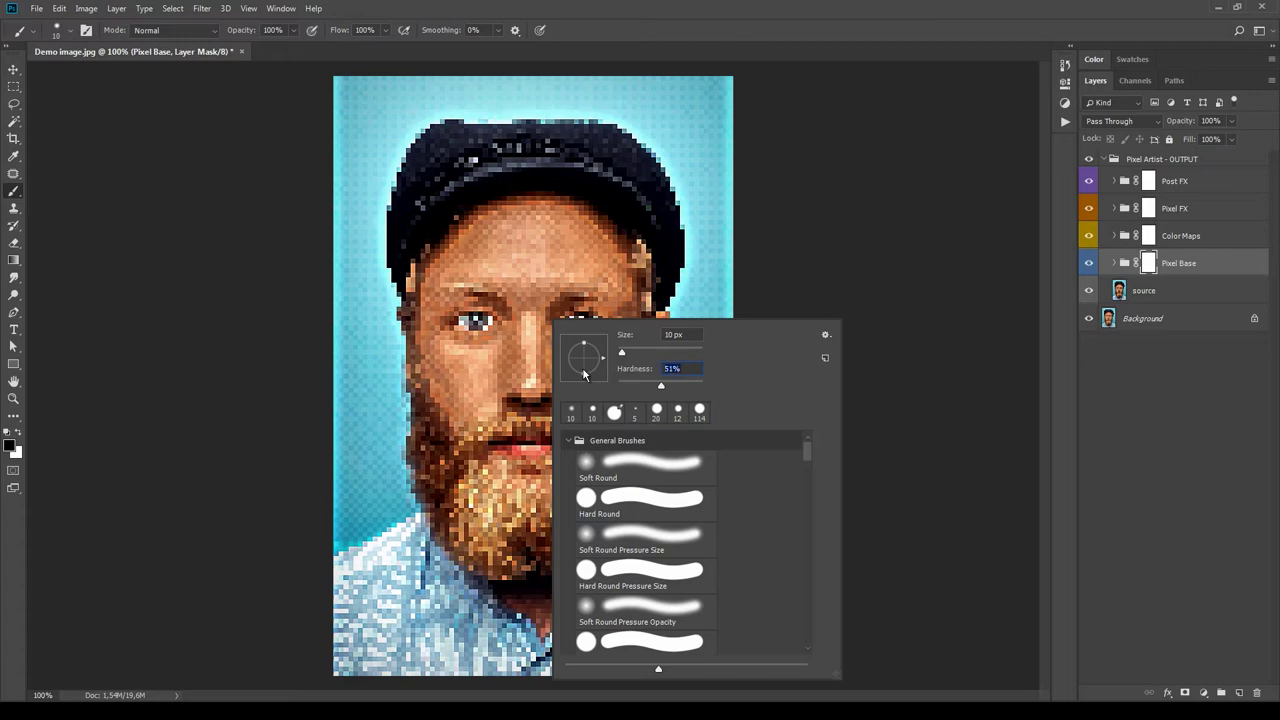
{"action": "type", "text": "60"}
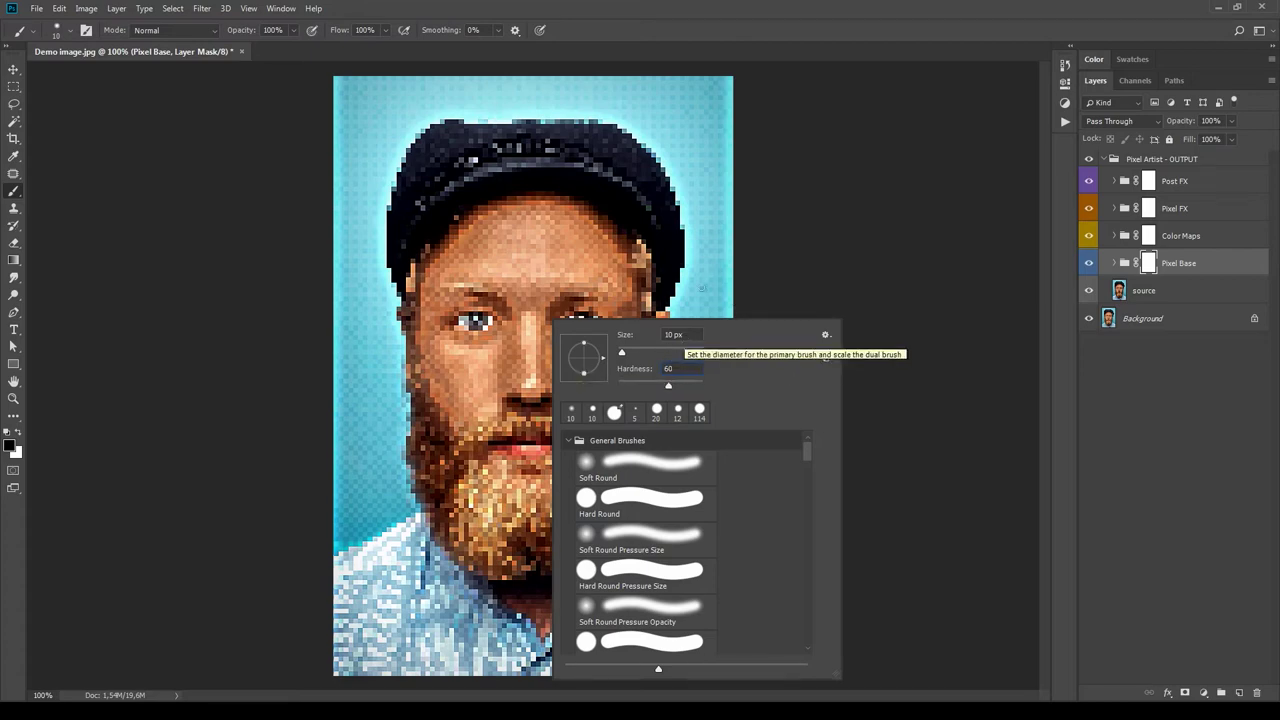
{"action": "key", "text": "Return"}
{"action": "right_click", "coordinate": [592, 334]}
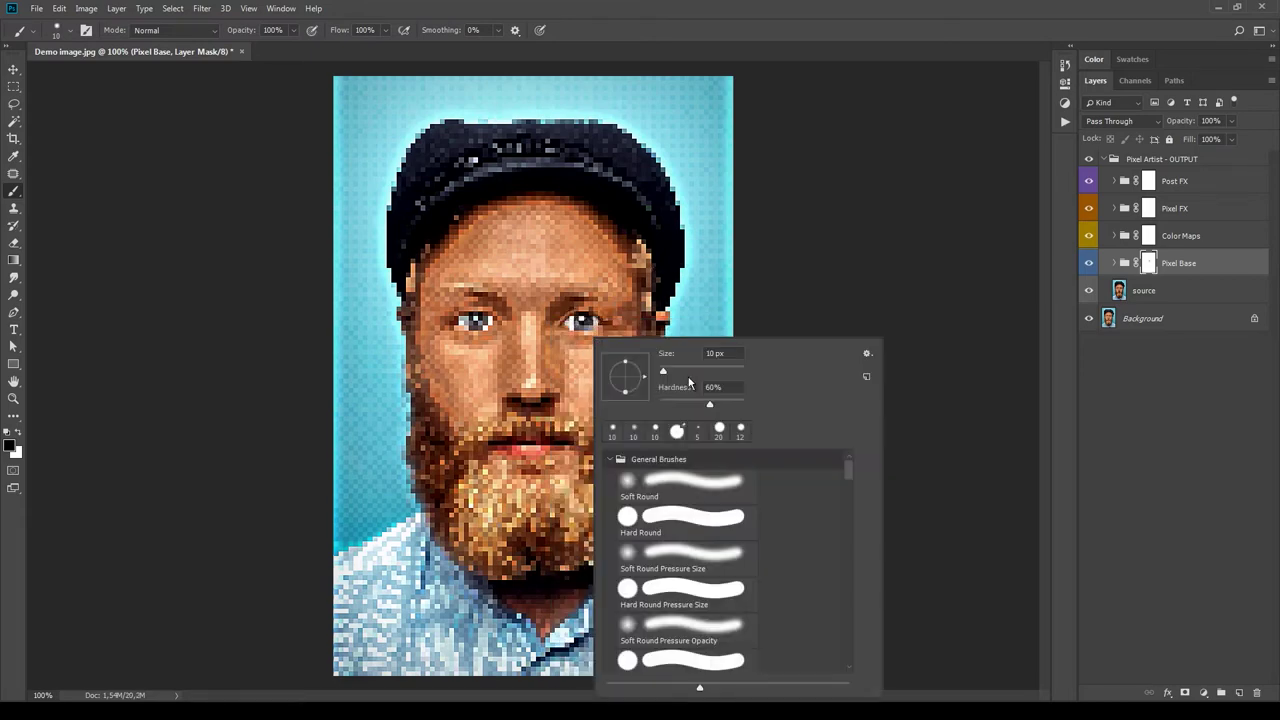
{"action": "left_click", "coordinate": [688, 370]}
Paint black across the eyes on the Pixel Base group's mask, and refill the mask with white.
{"action": "mouse_move", "coordinate": [600, 322]}
{"action": "left_mouse_down"}
{"action": "mouse_move", "coordinate": [557, 335]}
{"action": "mouse_move", "coordinate": [606, 299]}
{"action": "mouse_move", "coordinate": [589, 341]}
{"action": "mouse_move", "coordinate": [593, 291]}
{"action": "mouse_move", "coordinate": [493, 332]}
{"action": "mouse_move", "coordinate": [420, 317]}
{"action": "mouse_move", "coordinate": [644, 339]}
{"action": "left_mouse_up"}
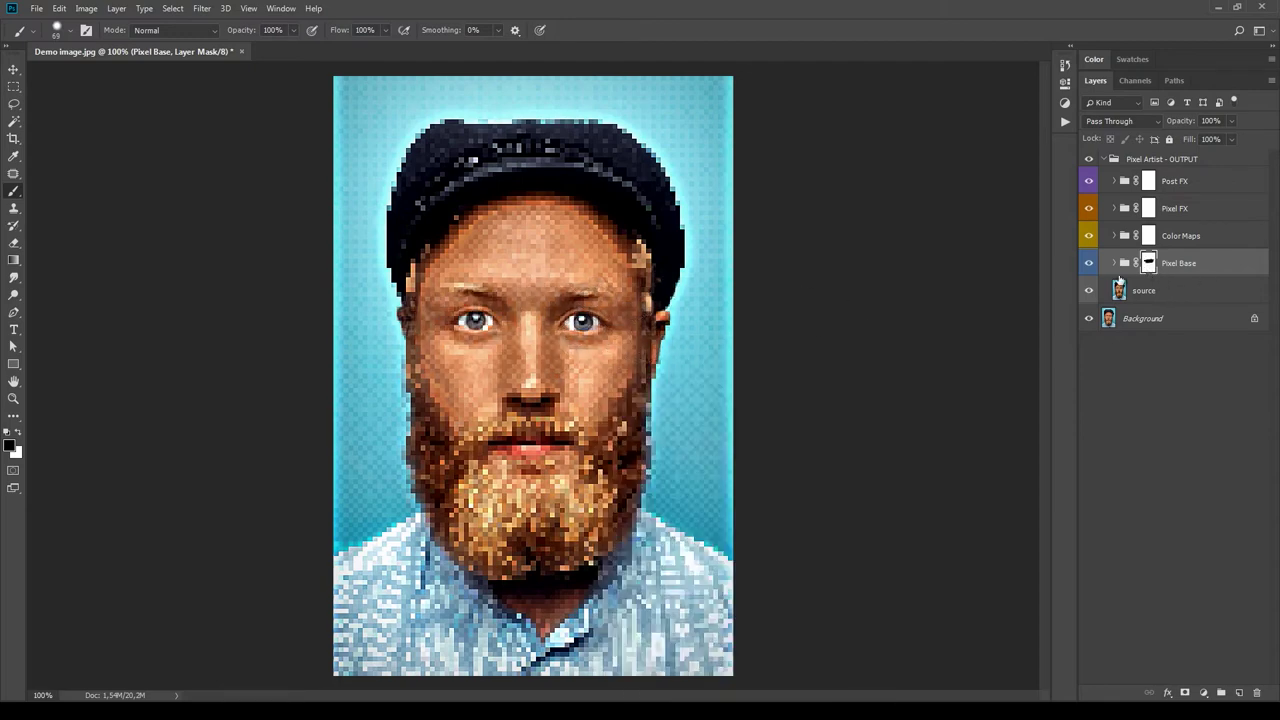
{"action": "key", "text": "shift+F5"}
{"action": "left_click", "coordinate": [660, 204]}
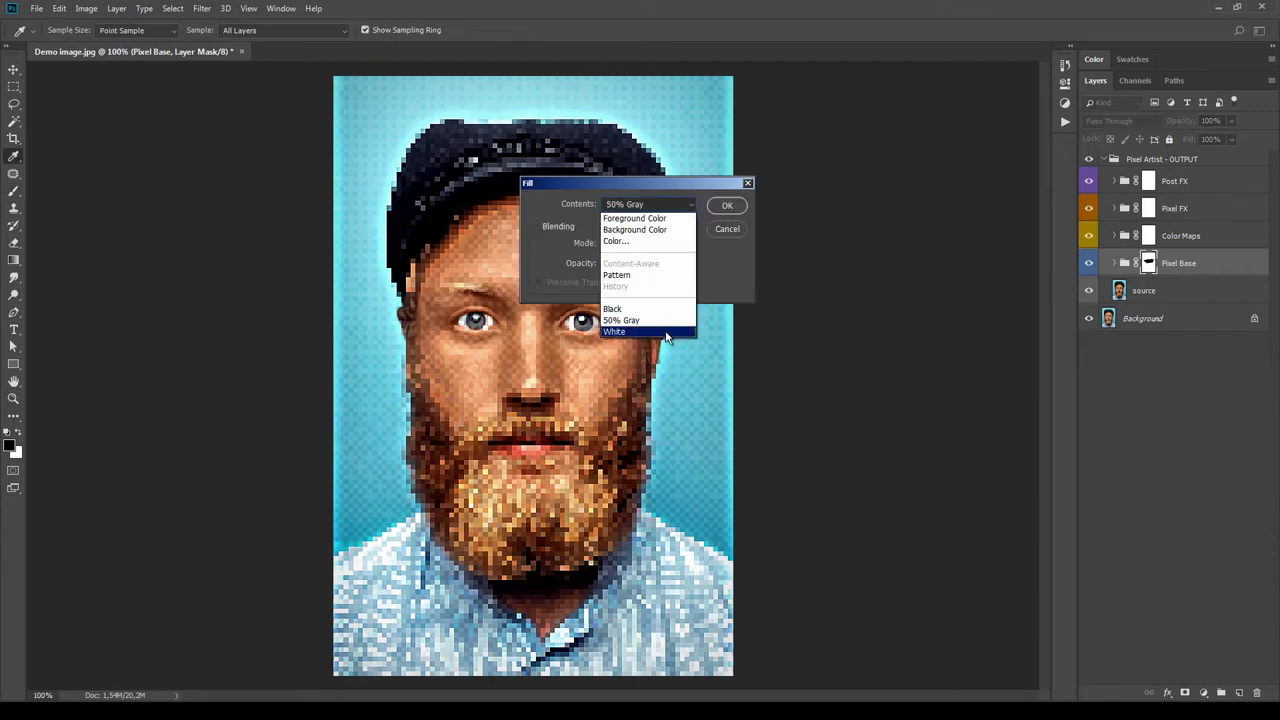
{"action": "left_click", "coordinate": [630, 331]}
{"action": "left_click", "coordinate": [726, 206]}
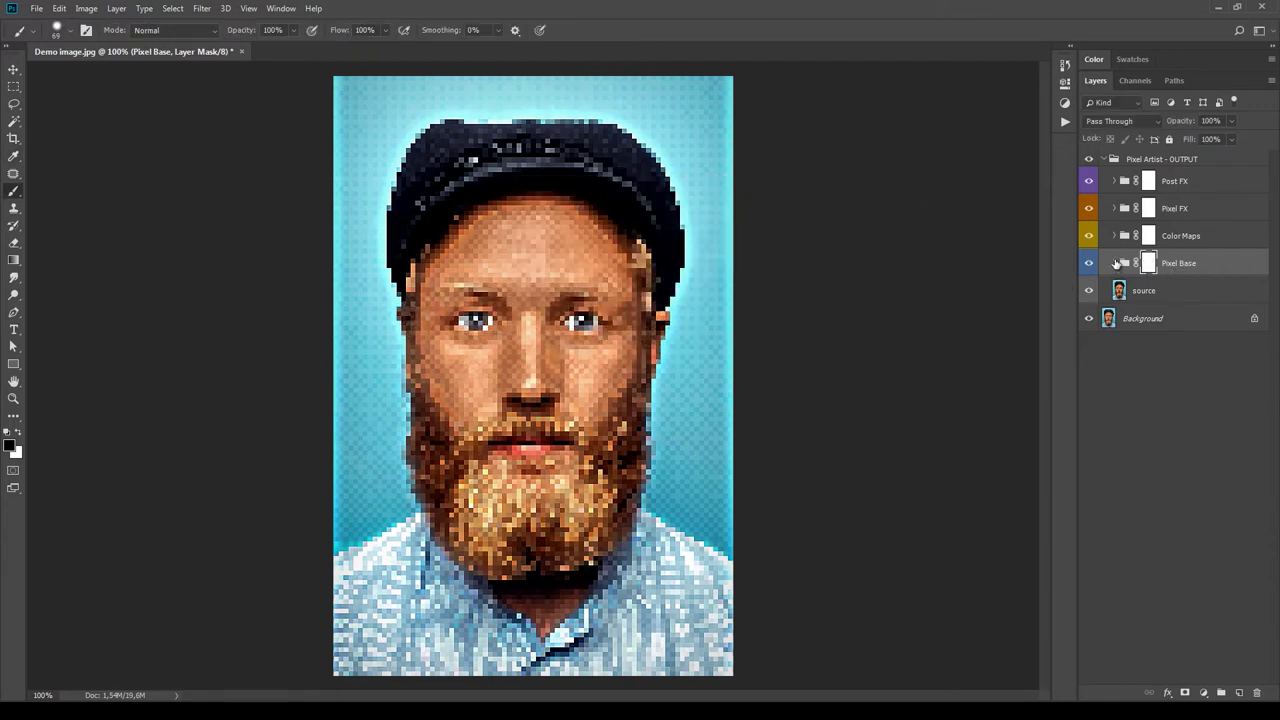
Expand the Pixel Base group and review the PX Highlights layer's blend mode choices and blending options without changing them.
{"action": "left_click", "coordinate": [1115, 263]}
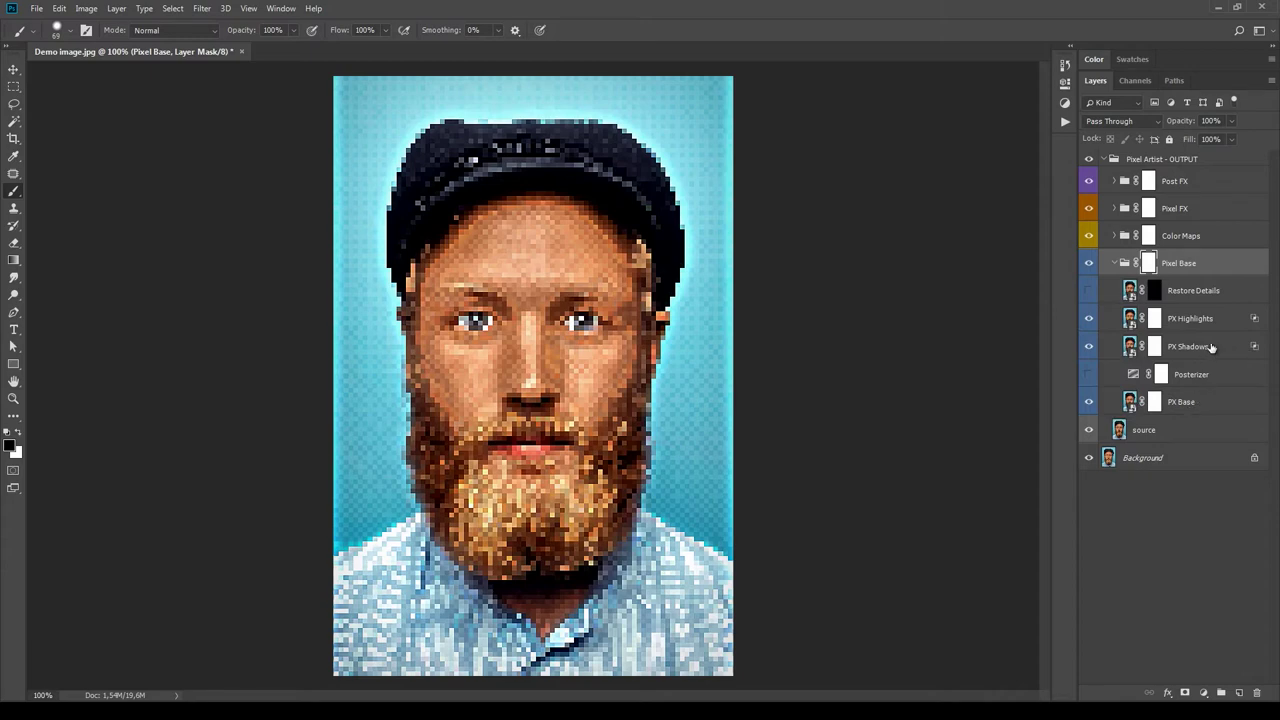
{"action": "left_click", "coordinate": [1214, 329]}
{"action": "left_click", "coordinate": [1124, 120]}
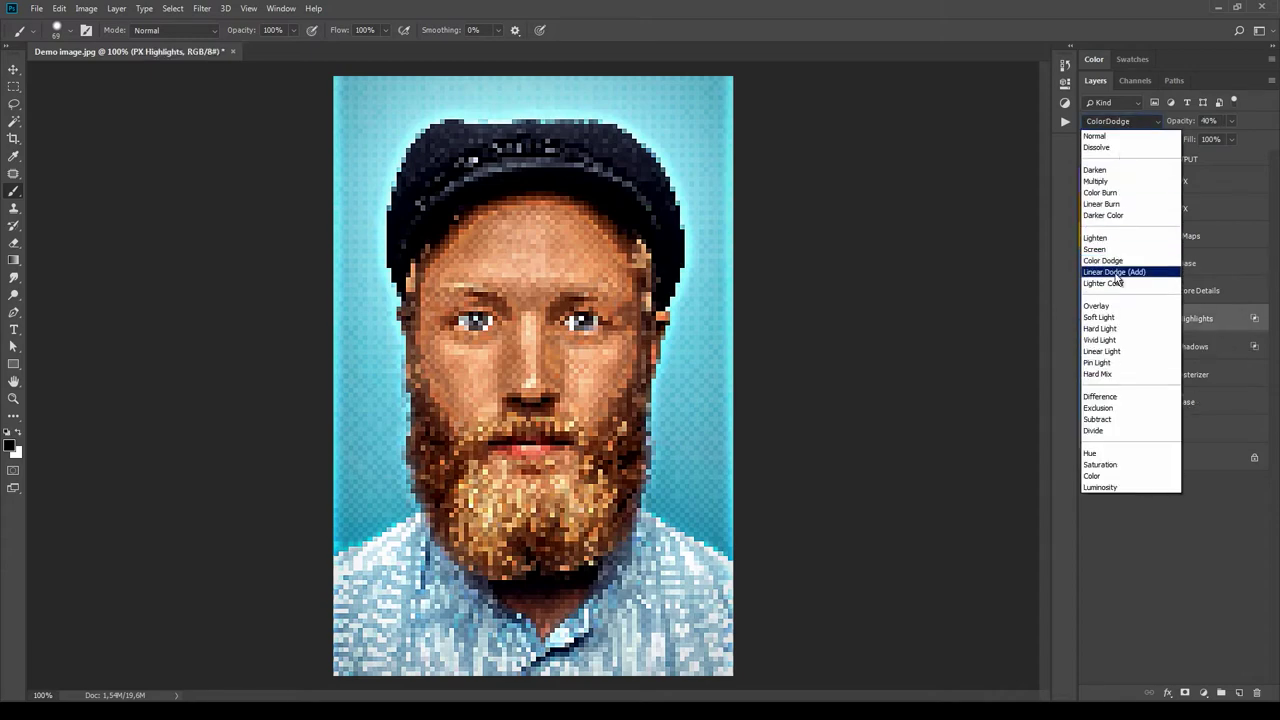
{"action": "left_click", "coordinate": [1256, 133]}
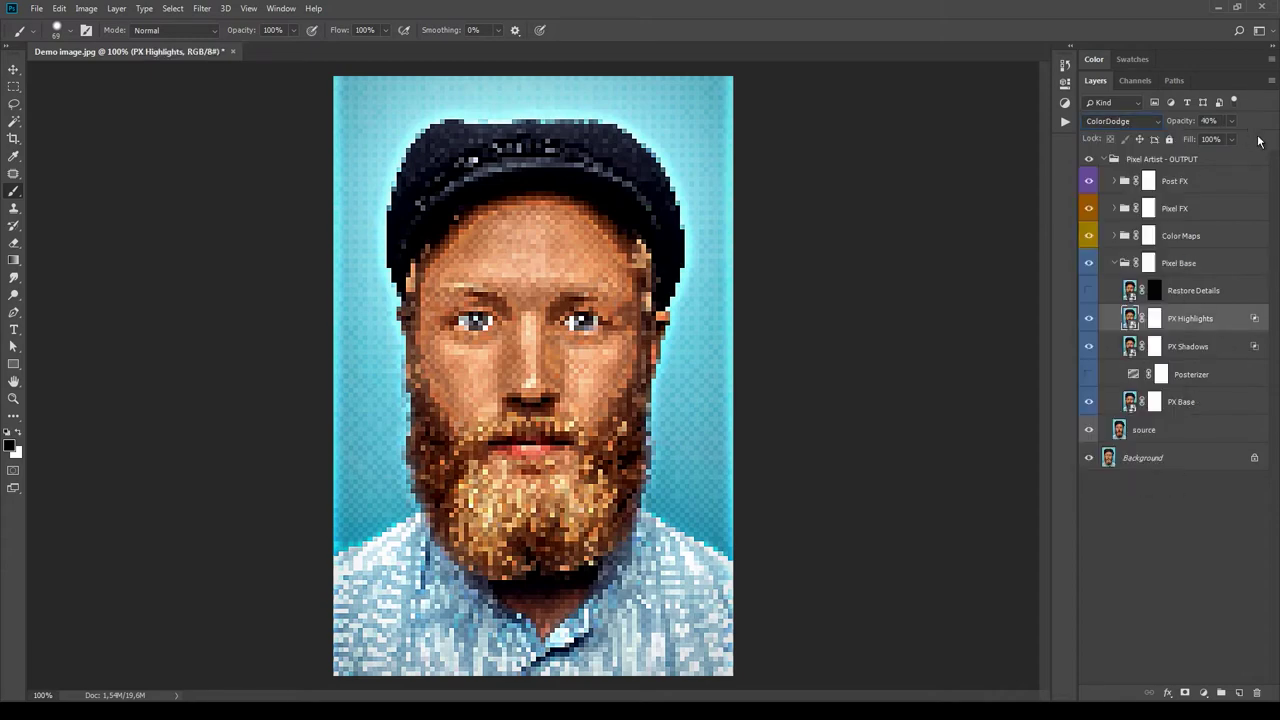
{"action": "double_click", "coordinate": [1236, 326]}
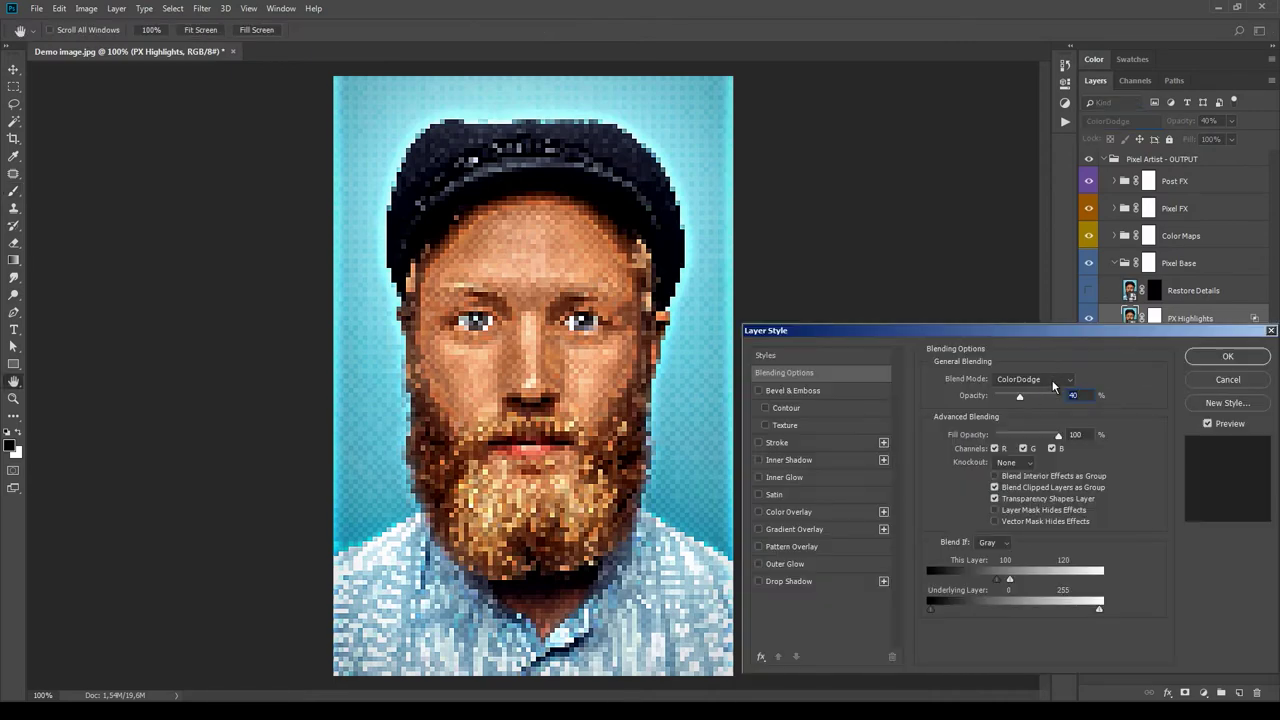
{"action": "left_click", "coordinate": [1219, 377]}
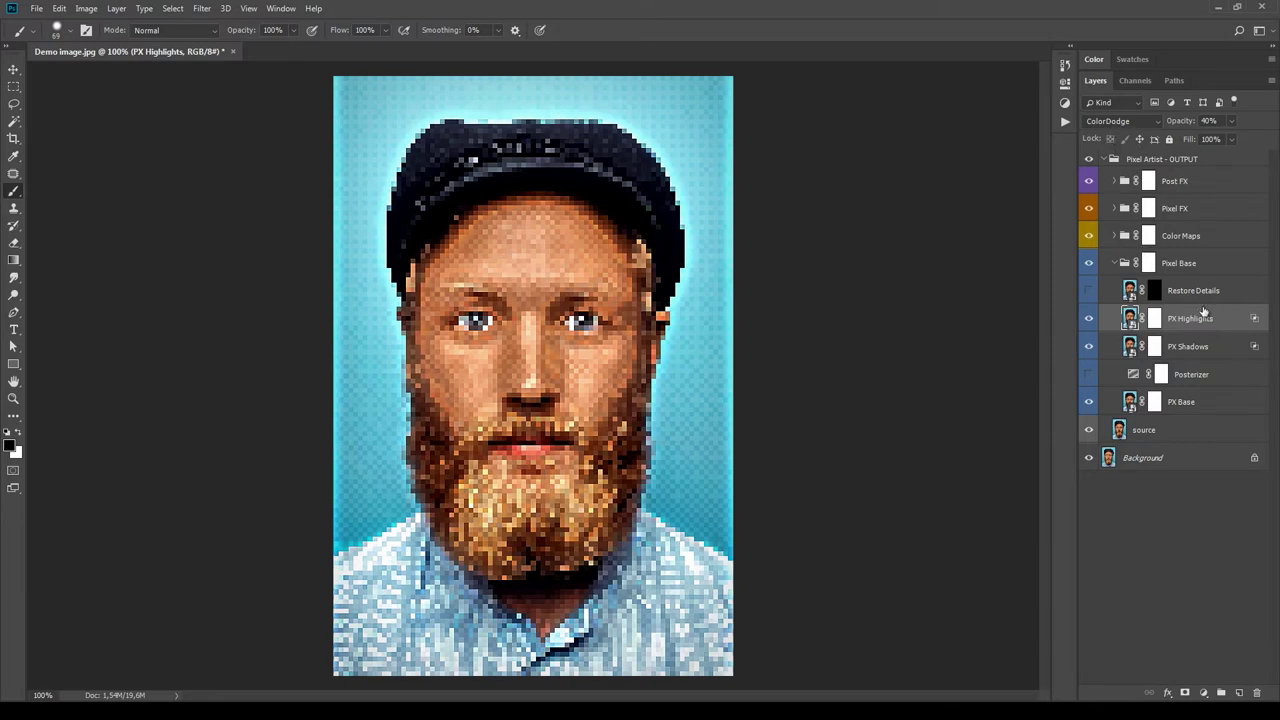
Compare the blend mode settings of the PX Highlights and PX Shadows layers, leaving both unchanged.
{"action": "left_click", "coordinate": [1146, 123]}
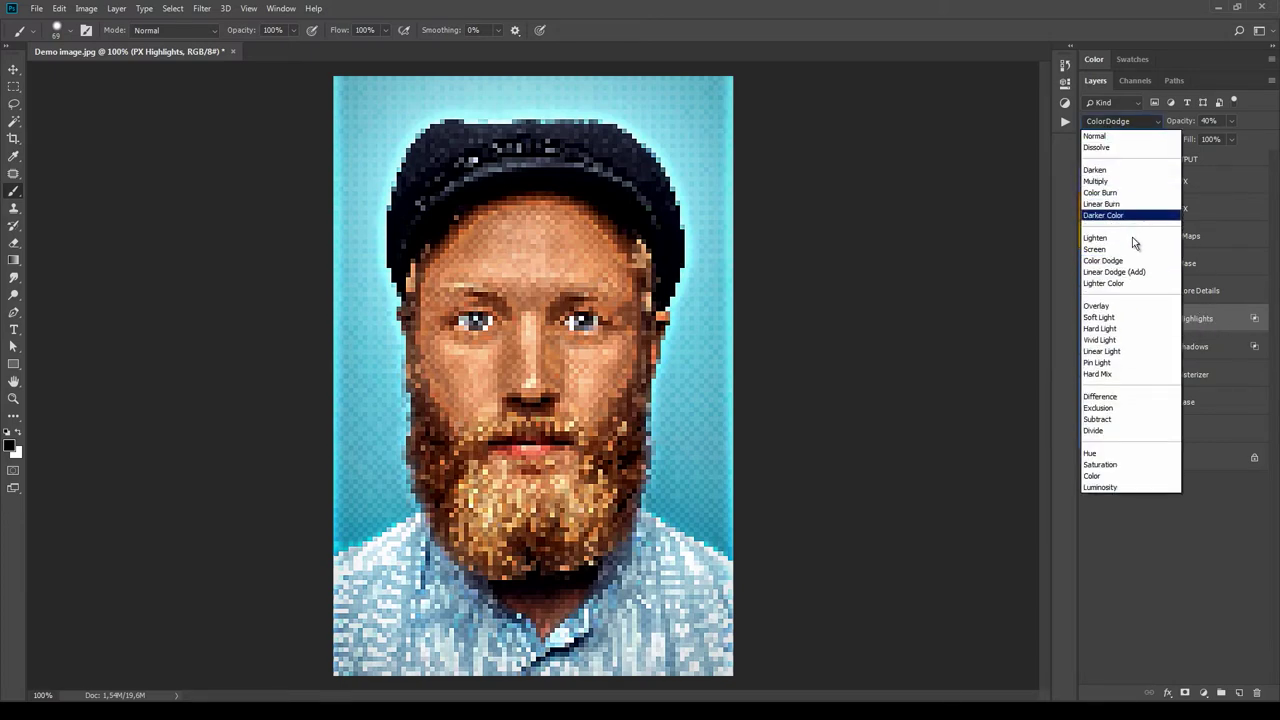
{"action": "left_click", "coordinate": [1234, 354]}
{"action": "left_click", "coordinate": [1227, 355]}
{"action": "left_click", "coordinate": [1143, 122]}
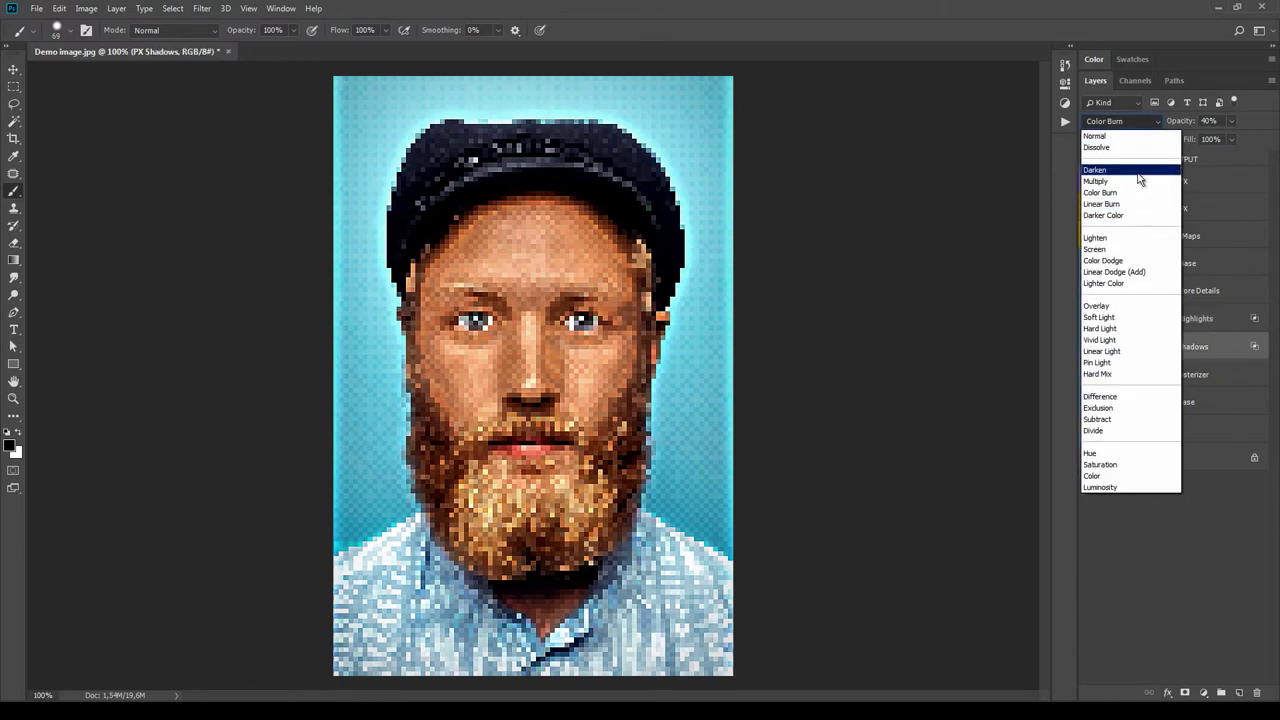
{"action": "left_click", "coordinate": [1218, 524]}
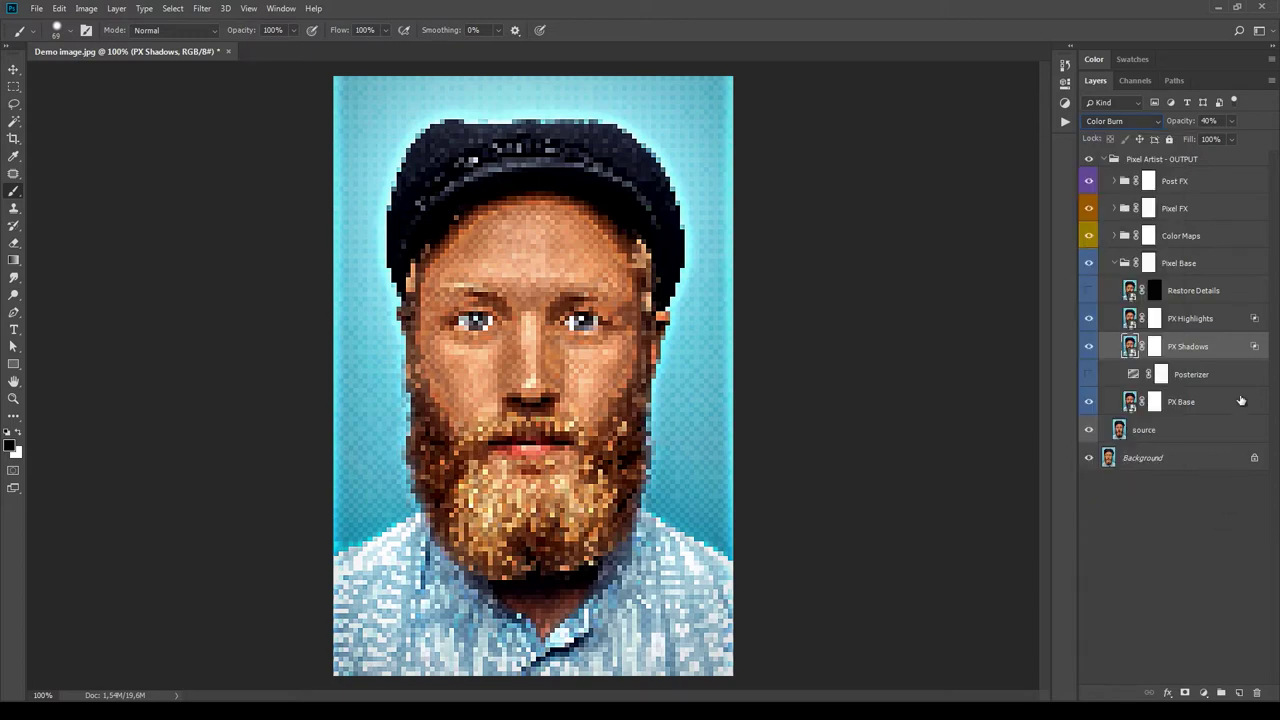
{"action": "left_click", "coordinate": [1228, 322]}
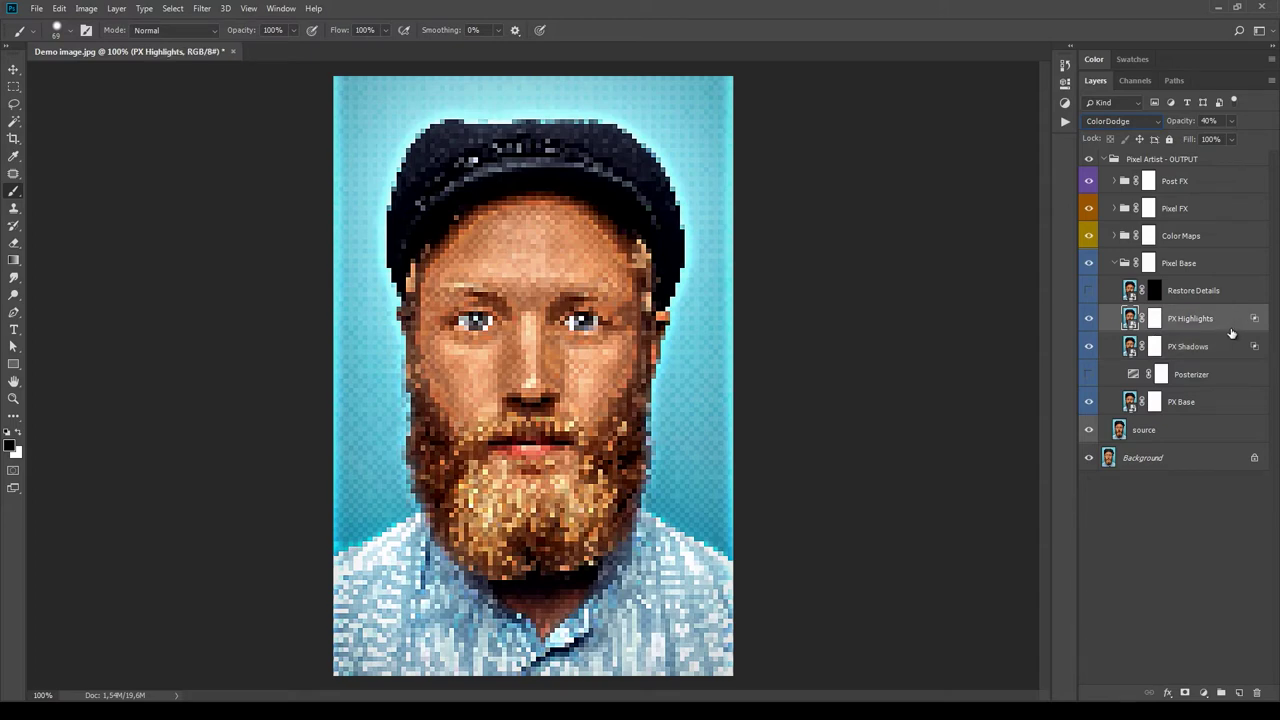
{"action": "left_click", "coordinate": [1223, 352]}
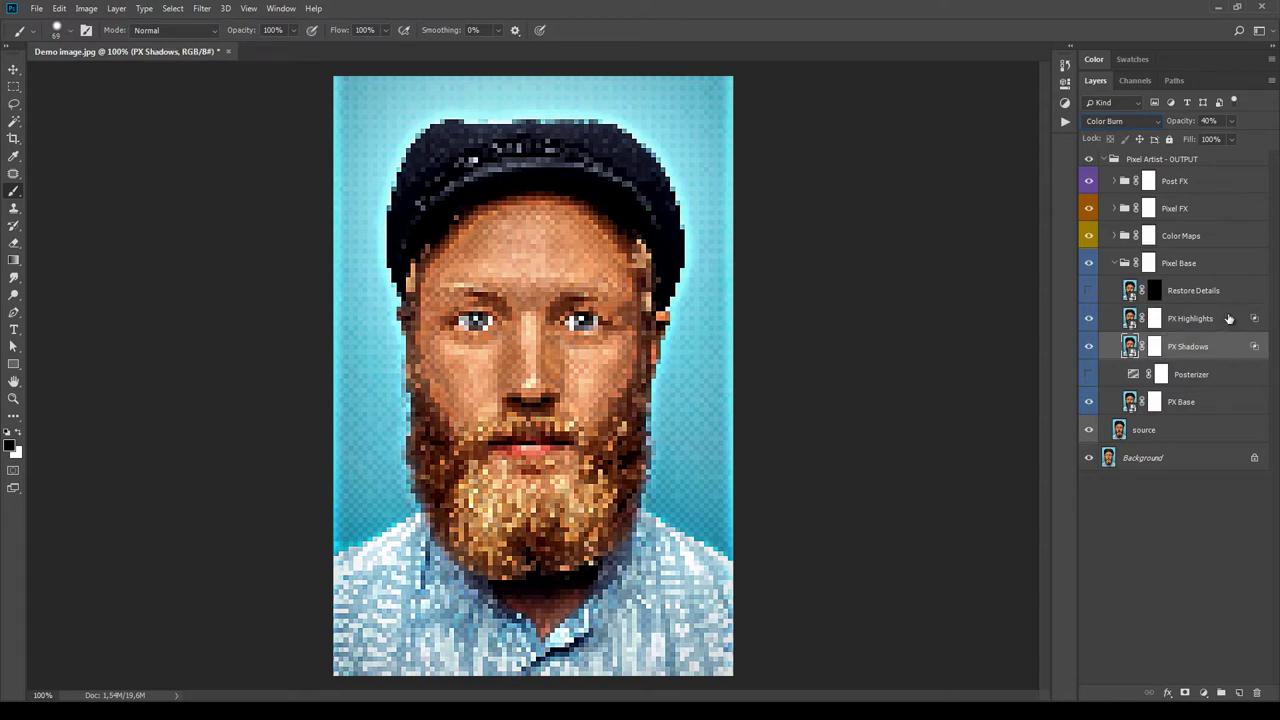
{"action": "left_click", "coordinate": [1226, 325]}
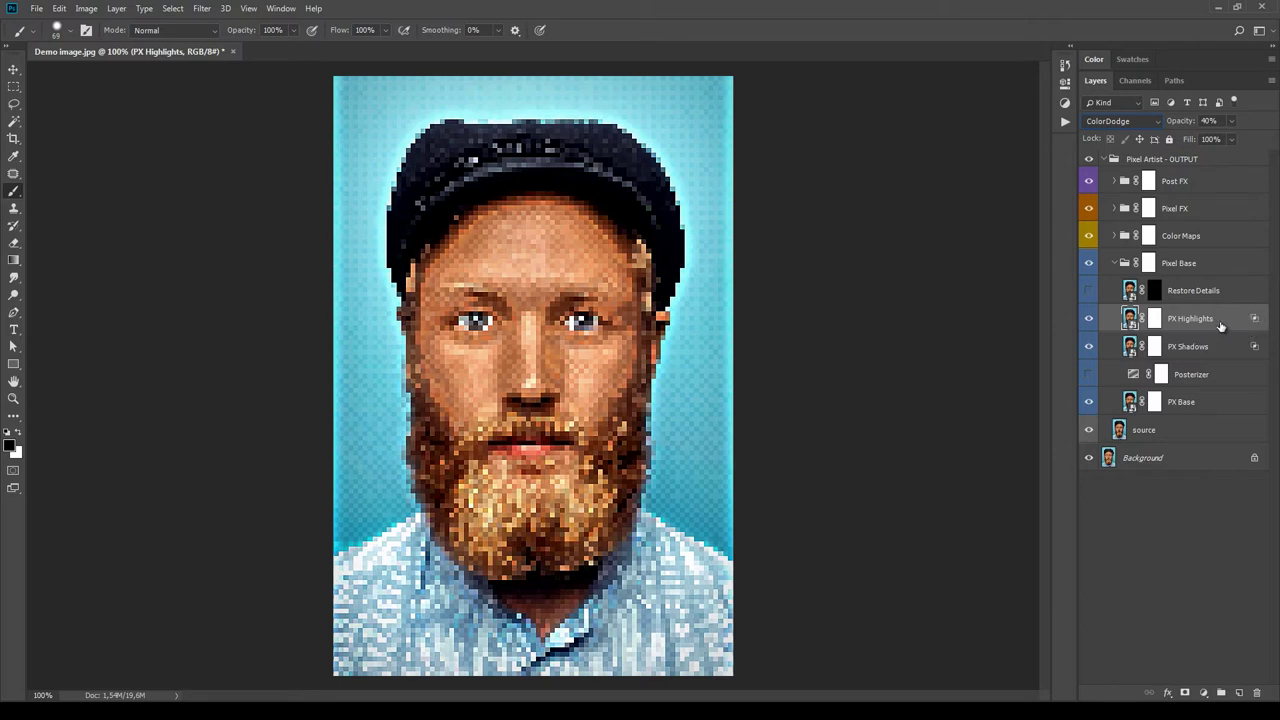
Try lowering the dark Blend If threshold for This Layer on PX Highlights, and discard the change.
{"action": "double_click", "coordinate": [1190, 324]}
{"action": "left_click_drag", "start_coordinate": [1049, 336], "coordinate": [932, 341]}
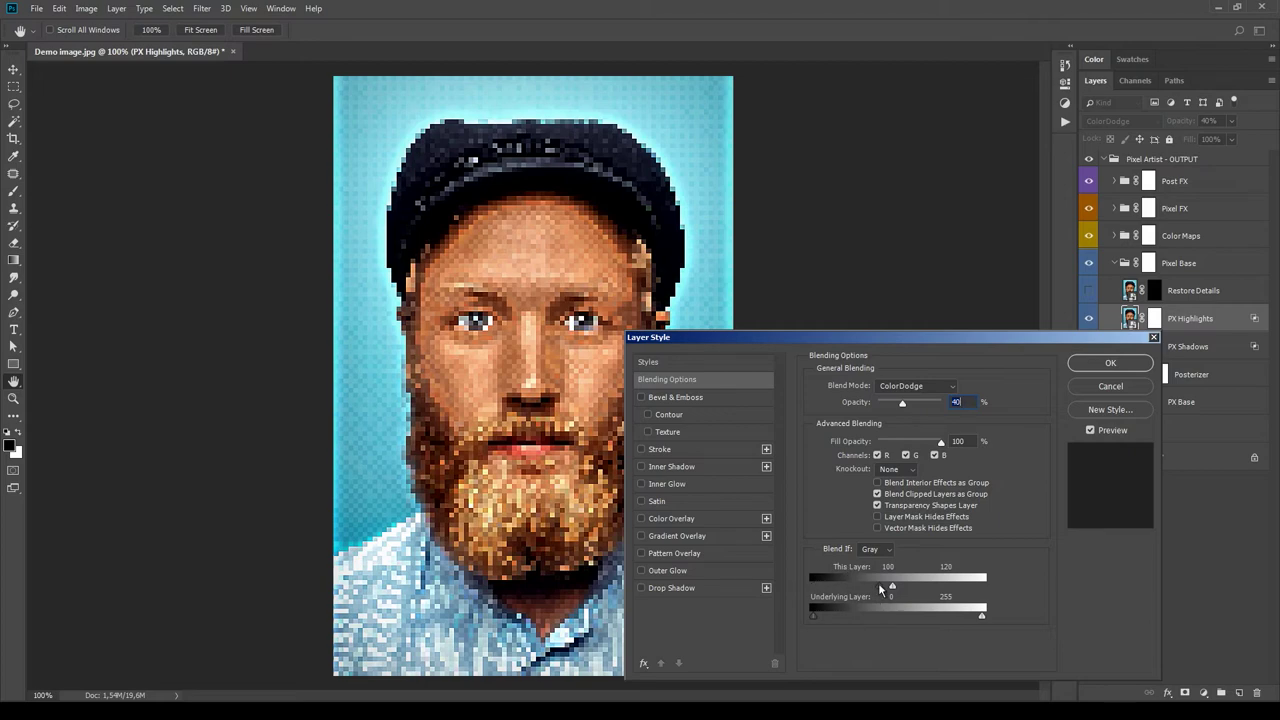
{"action": "mouse_move", "coordinate": [880, 590]}
{"action": "left_mouse_down"}
{"action": "mouse_move", "coordinate": [866, 590]}
{"action": "mouse_move", "coordinate": [914, 586]}
{"action": "mouse_move", "coordinate": [861, 588]}
{"action": "left_mouse_up"}
{"action": "left_click", "coordinate": [1109, 387]}
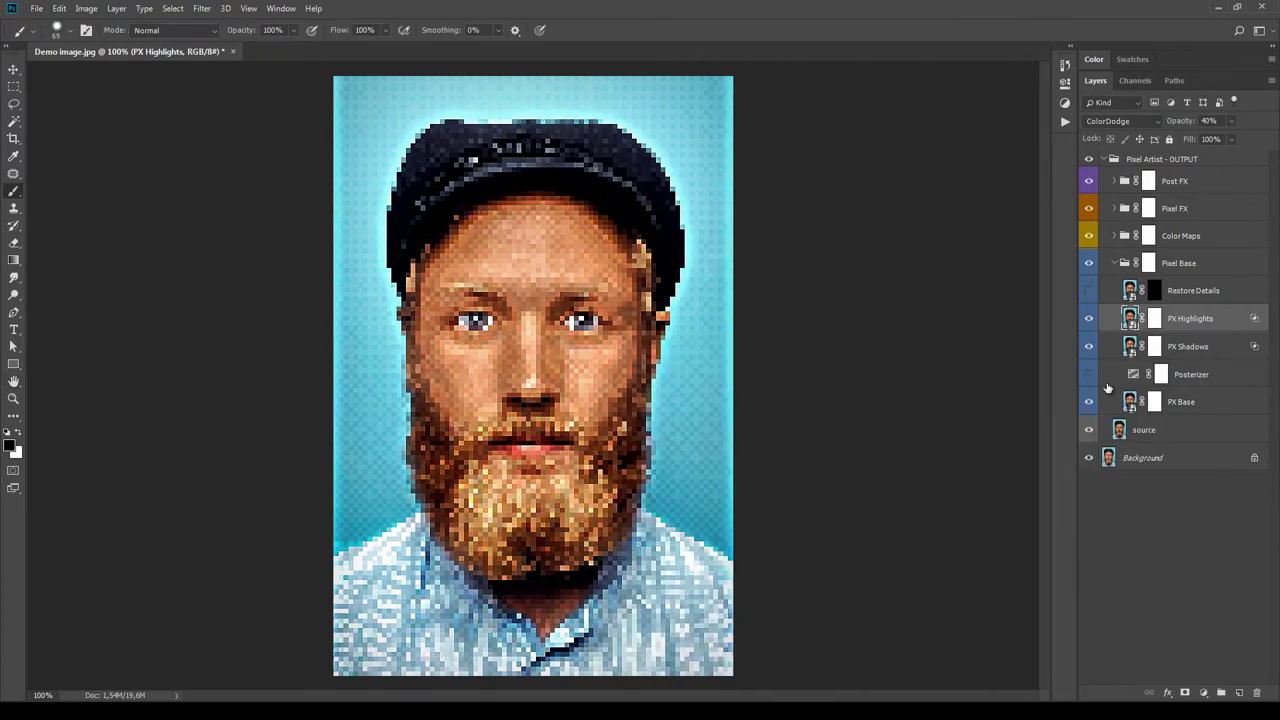
Duplicate the PX Highlights layer and delete the duplicate, keeping the original layer.
{"action": "left_click_drag", "start_coordinate": [1230, 323], "coordinate": [1240, 692]}
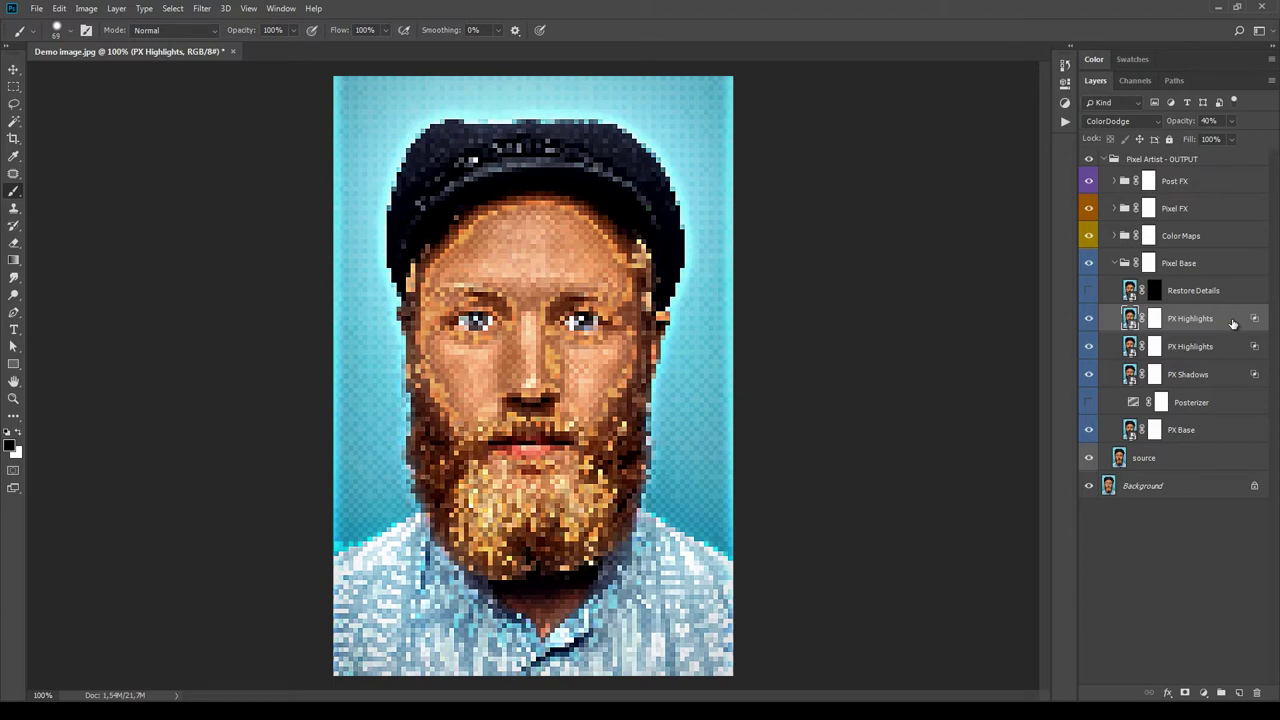
{"action": "left_click_drag", "start_coordinate": [1232, 323], "coordinate": [1257, 692]}
{"action": "left_click", "coordinate": [1257, 692]}
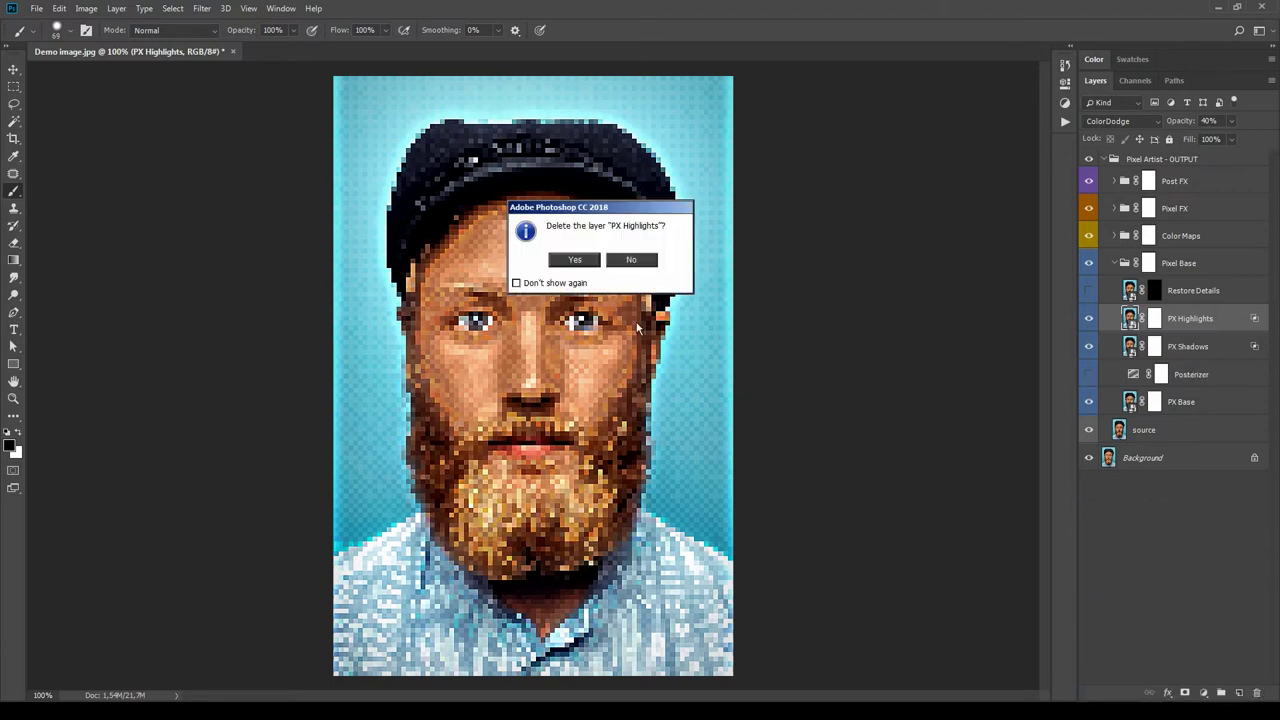
{"action": "key", "text": "Return"}
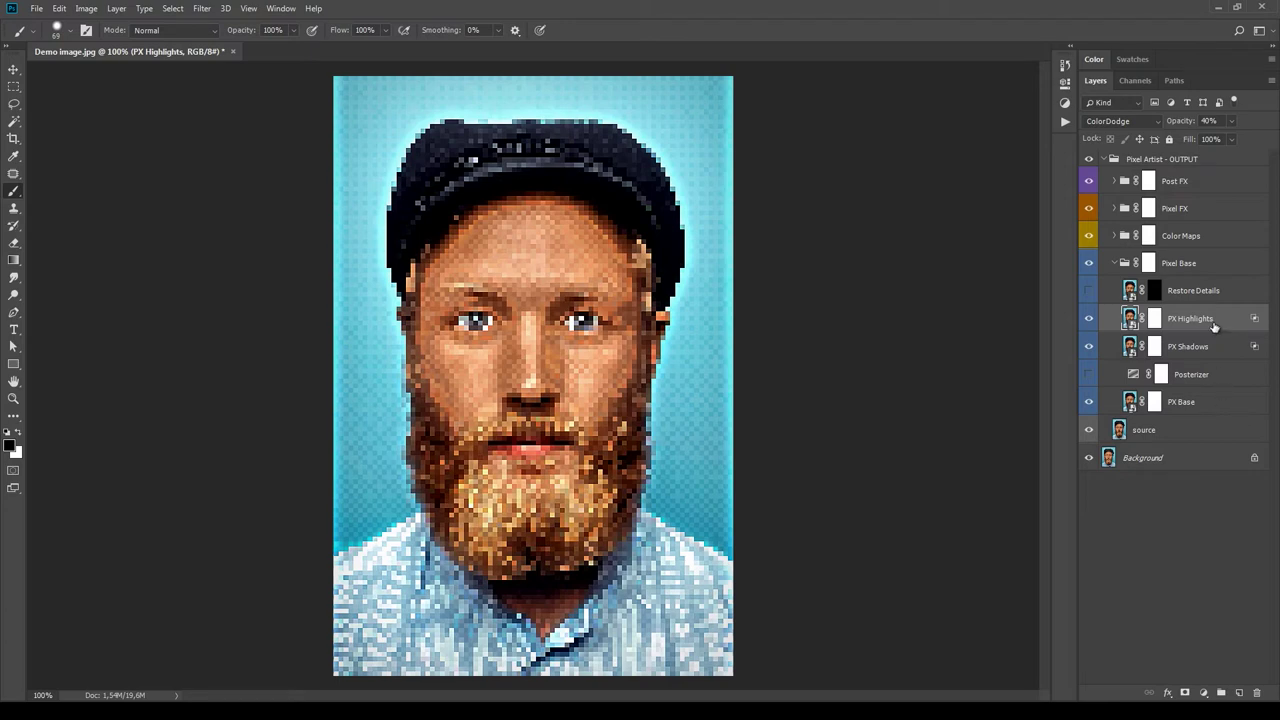
Select the PX Base layer in the Pixel Base group and open its smart object contents.
{"action": "left_click", "coordinate": [1207, 264]}
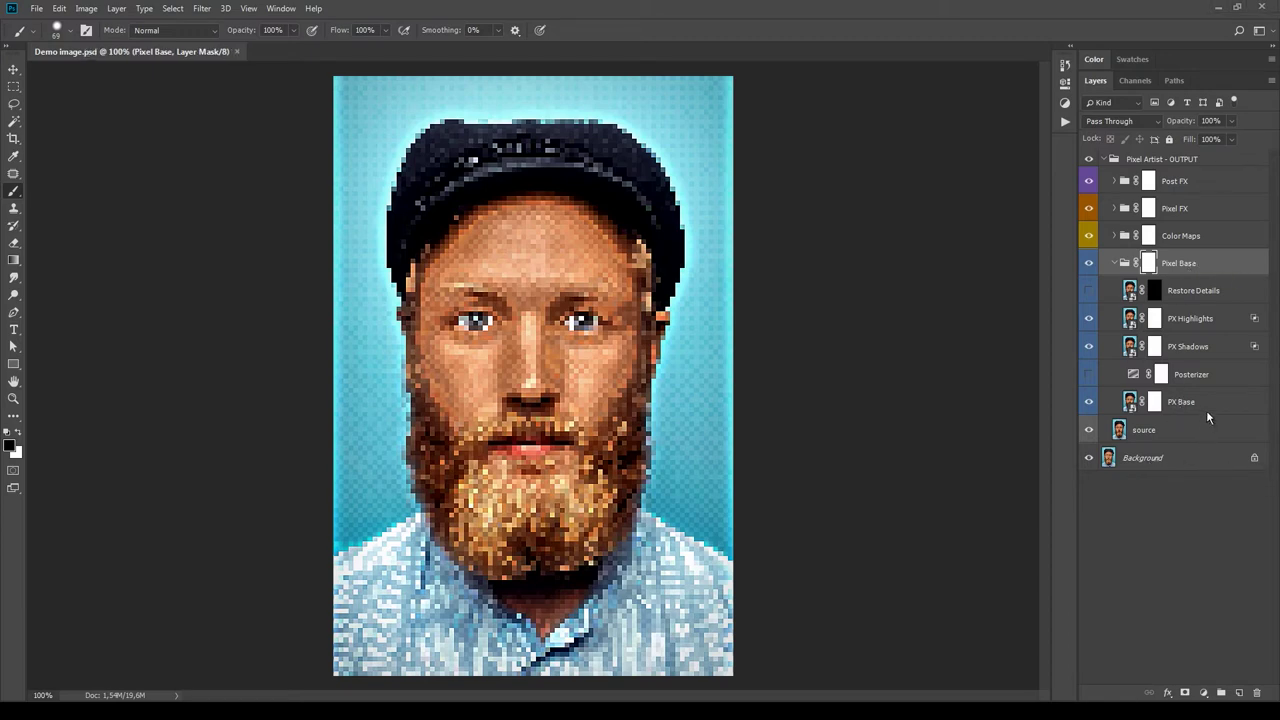
{"action": "left_click", "coordinate": [1214, 404]}
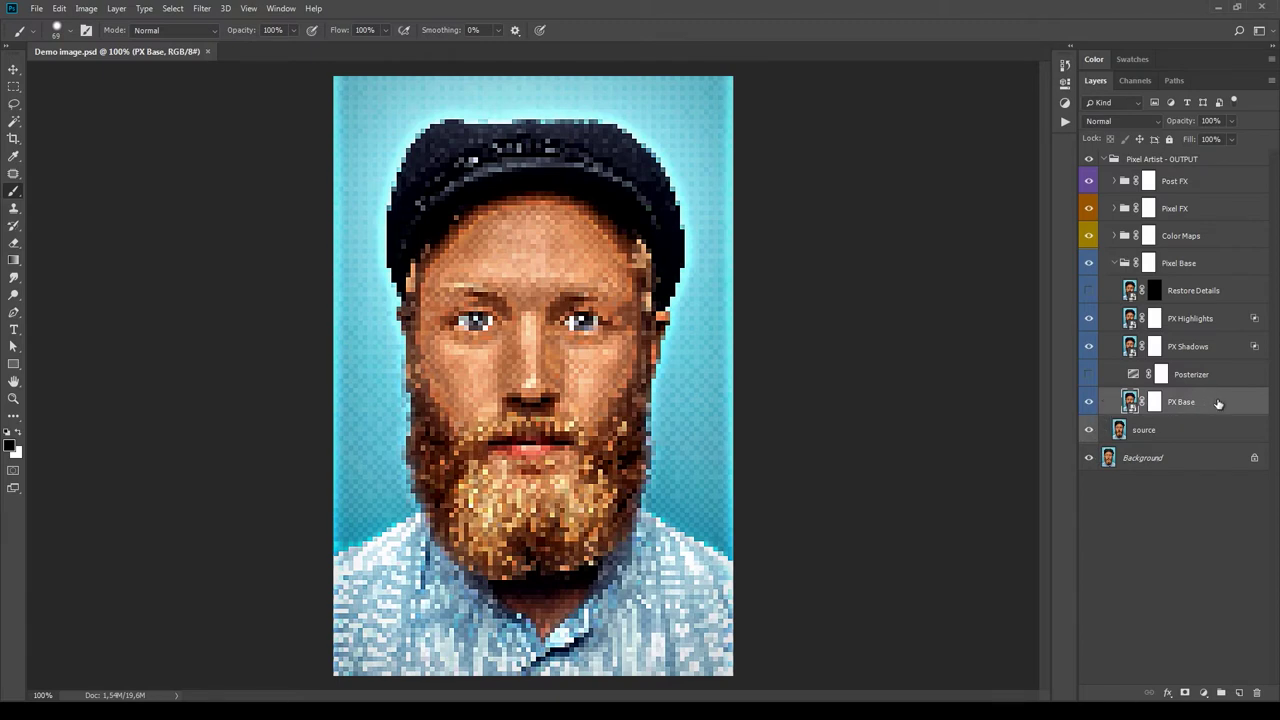
{"action": "double_click", "coordinate": [1130, 404]}
Look through the smart object's numbered pixel-size layers, from 70 down to 2, and find the visible one.
{"action": "scroll", "coordinate": [1150, 407], "scroll_direction": "down", "scroll_amount": 4}
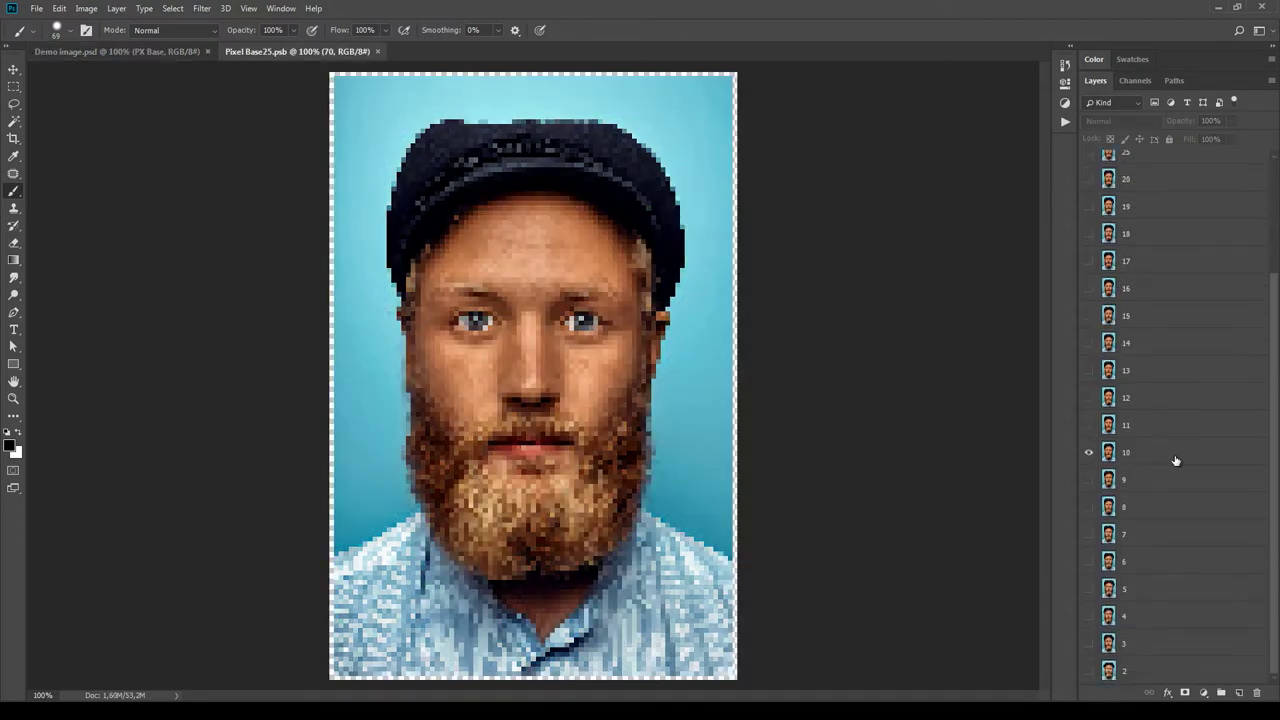
{"action": "scroll", "coordinate": [1182, 477], "scroll_direction": "up", "scroll_amount": 4}
{"action": "scroll", "coordinate": [1182, 478], "scroll_direction": "down", "scroll_amount": 5}
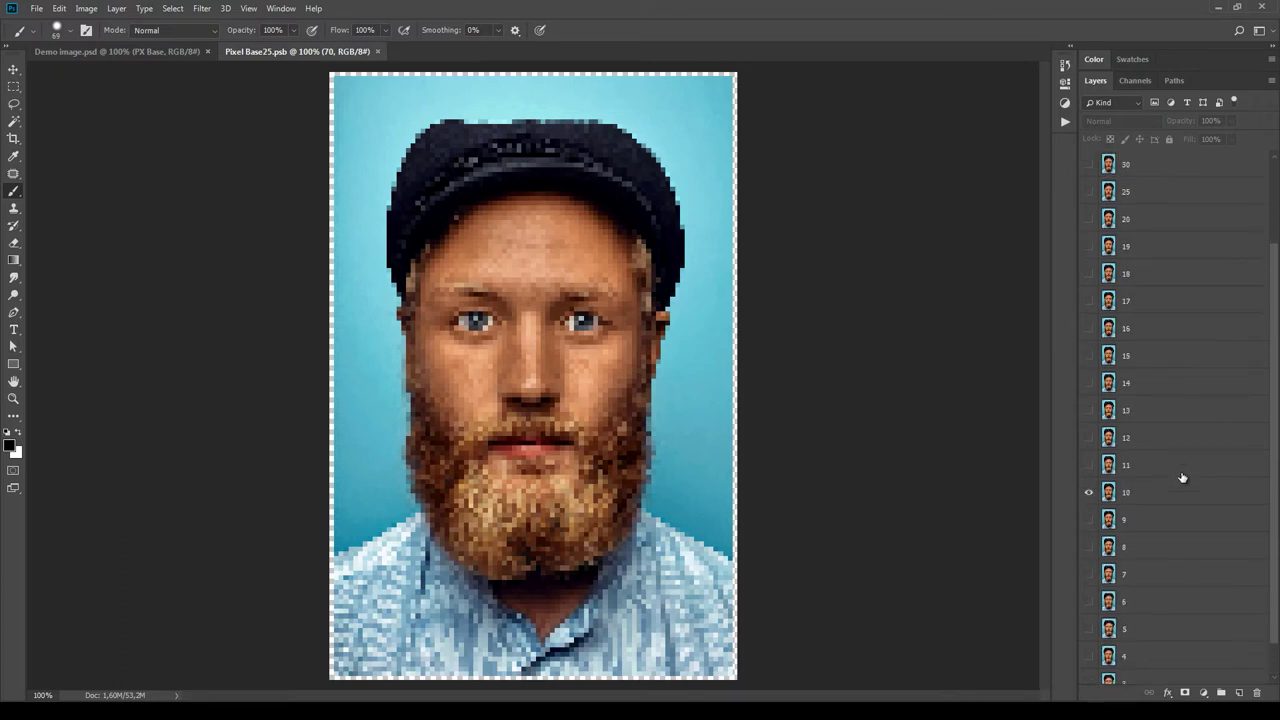
{"action": "scroll", "coordinate": [1158, 467], "scroll_direction": "up", "scroll_amount": 5}
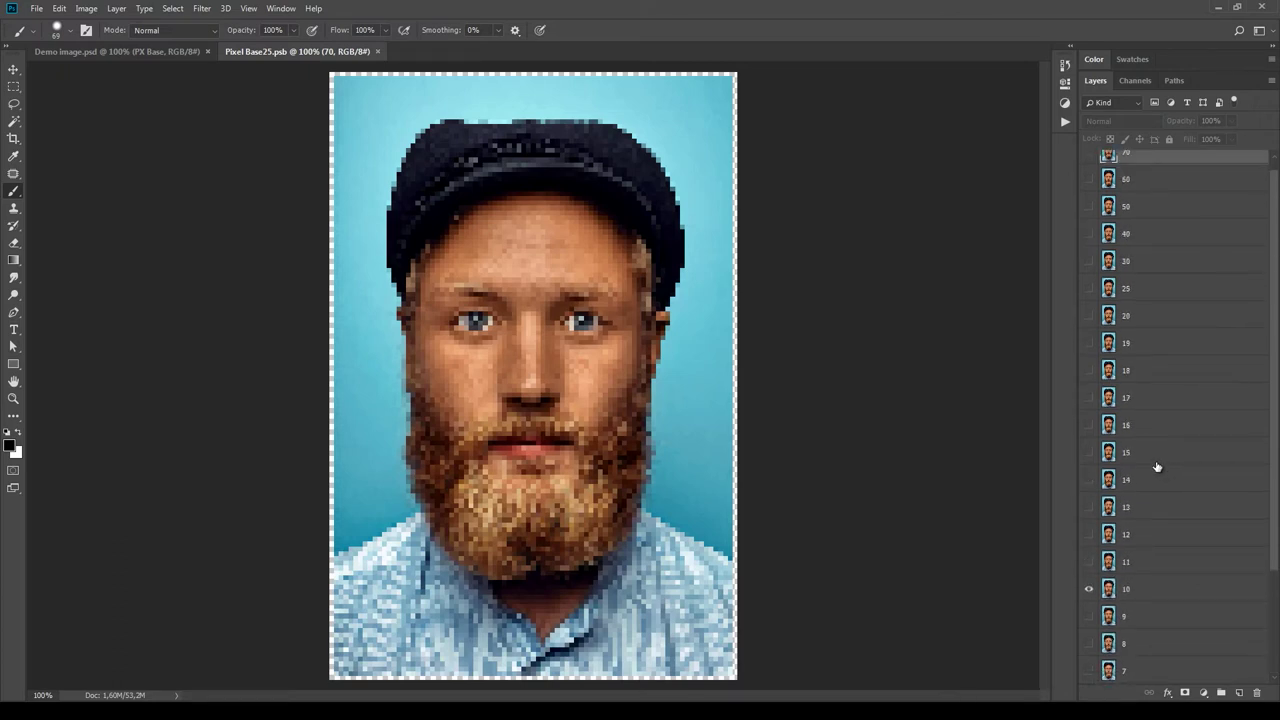
{"action": "scroll", "coordinate": [1160, 467], "scroll_direction": "down", "scroll_amount": 5}
{"action": "scroll", "coordinate": [1174, 580], "scroll_direction": "up", "scroll_amount": 2}
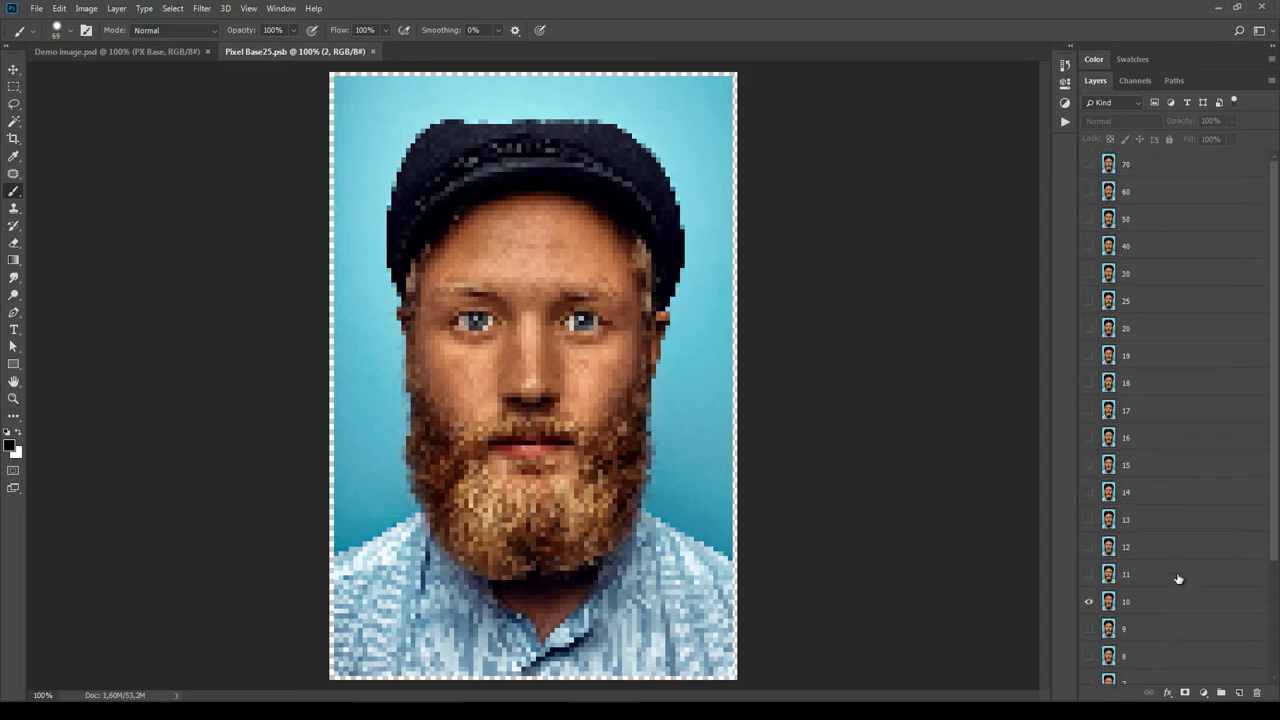
{"action": "scroll", "coordinate": [1200, 185], "scroll_direction": "up", "scroll_amount": 1}
{"action": "scroll", "coordinate": [1181, 541], "scroll_direction": "down", "scroll_amount": 2}
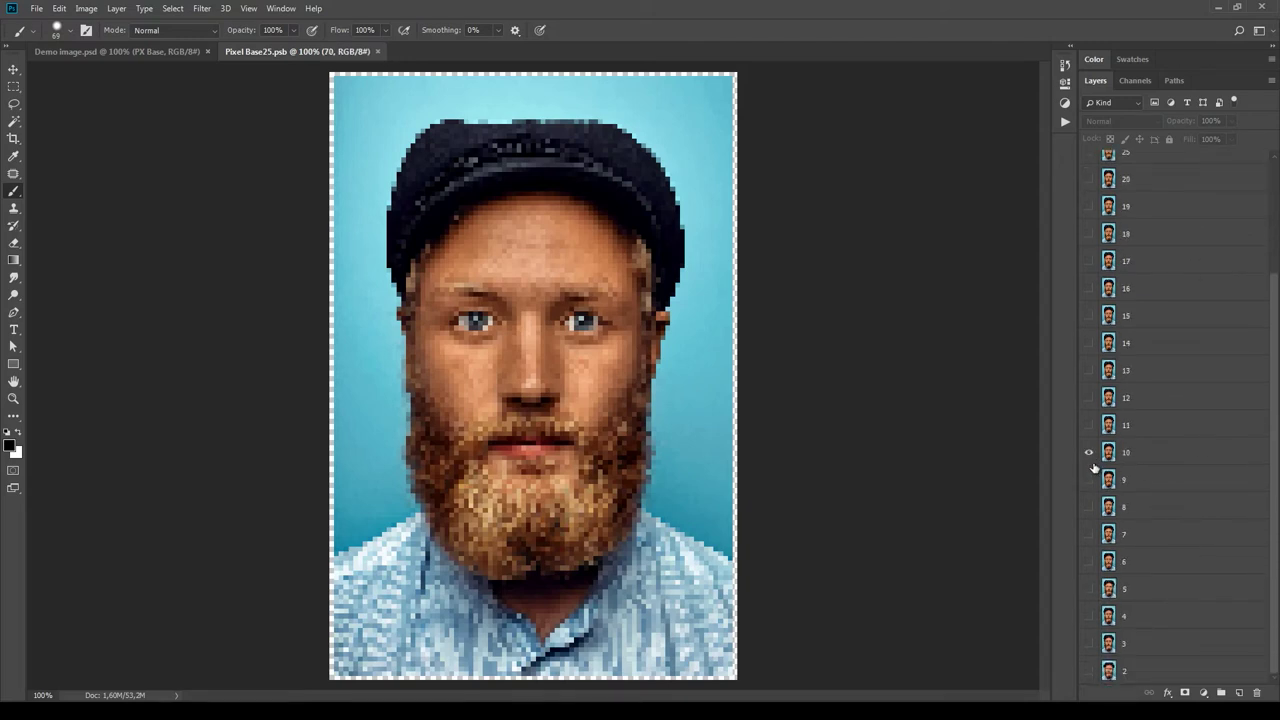
Make layers 9 through 2 and layers 11 through 14 visible along with layer 10.
{"action": "left_click_drag", "start_coordinate": [1088, 482], "coordinate": [1088, 672]}
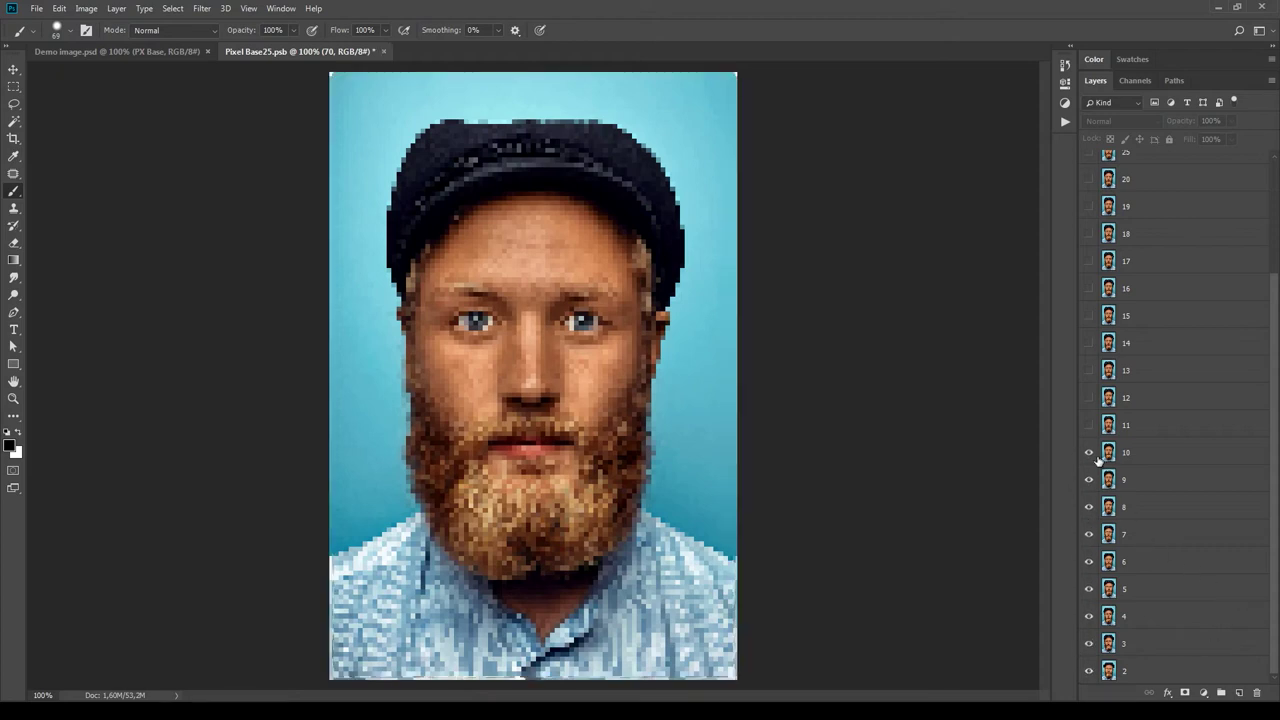
{"action": "left_click_drag", "start_coordinate": [1090, 457], "coordinate": [1090, 348]}
{"action": "left_click", "coordinate": [1090, 421]}
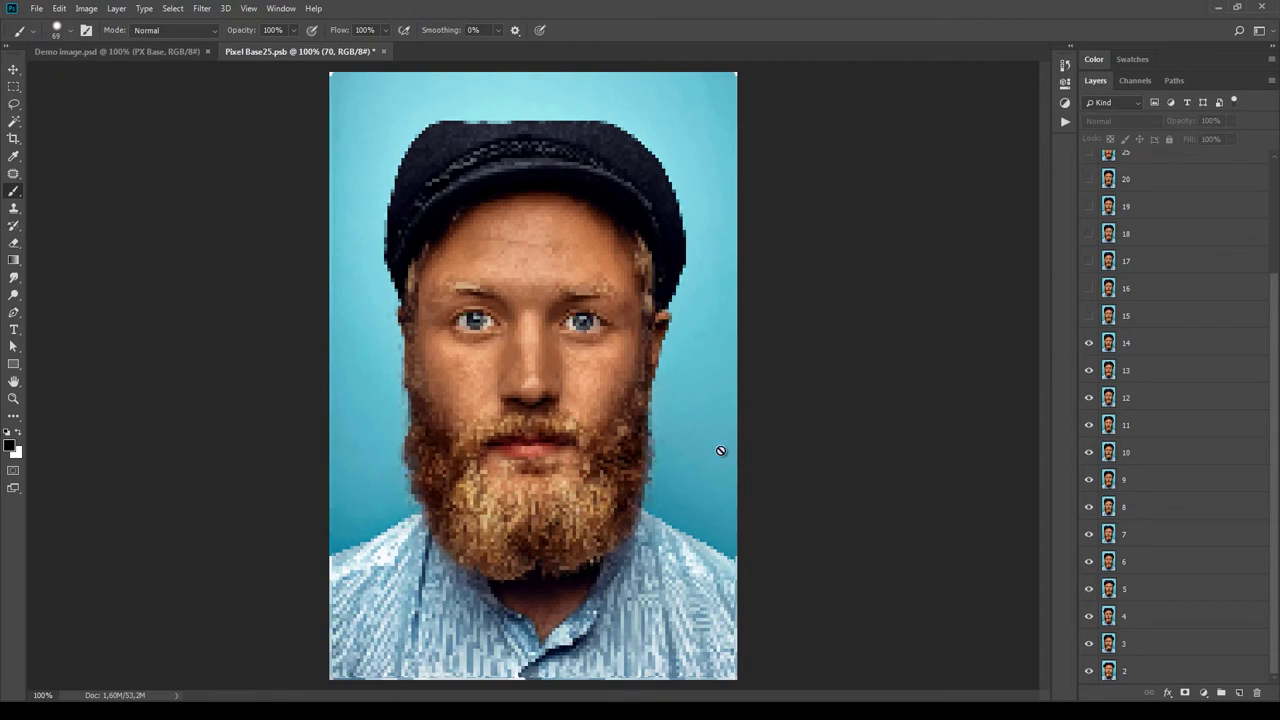
Hide layers 14 through 10, keep layer 9 as the topmost visible layer, and close the smart object with its changes saved.
{"action": "left_click_drag", "start_coordinate": [1091, 346], "coordinate": [1094, 492]}
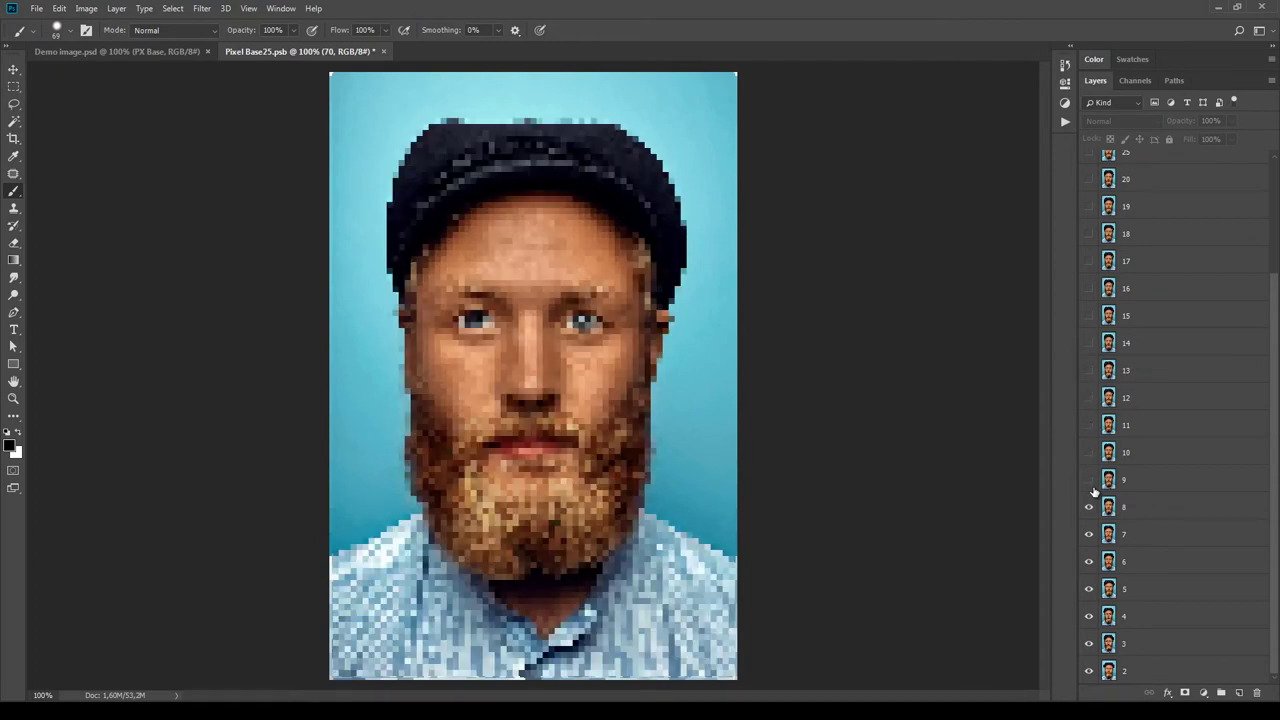
{"action": "left_click", "coordinate": [1089, 481]}
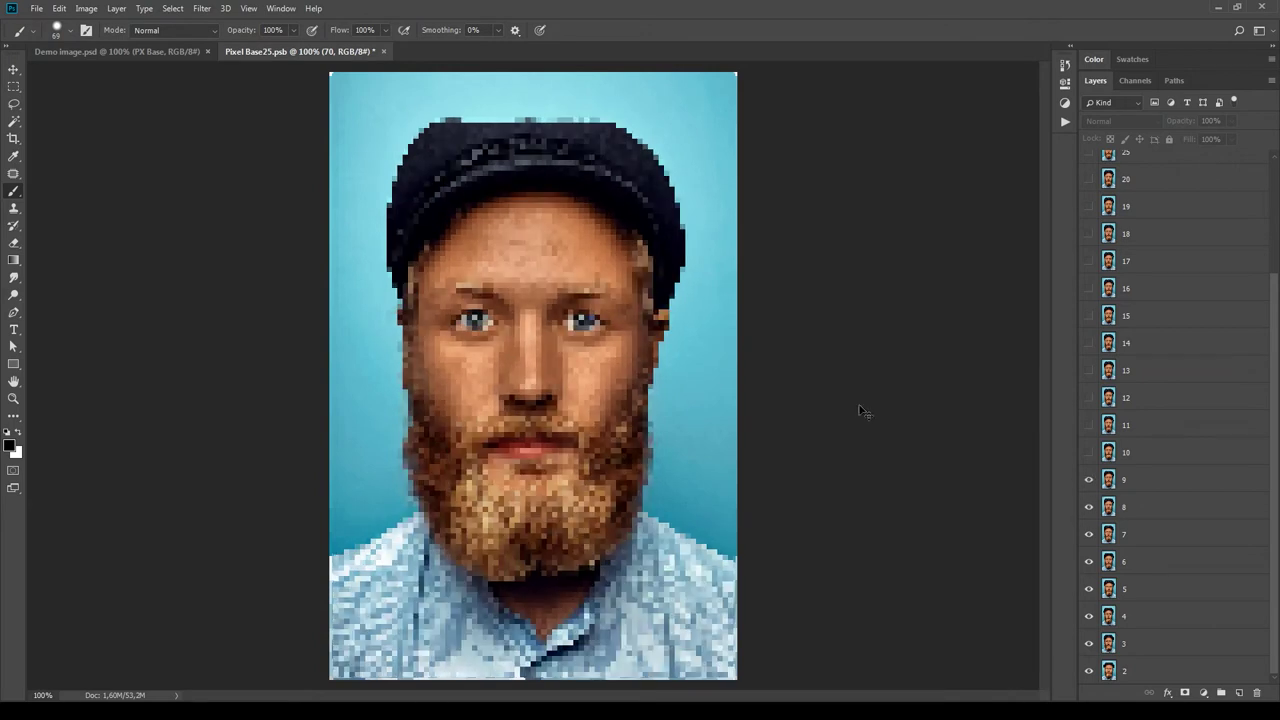
{"action": "key", "text": "ctrl+w"}
{"action": "key", "text": "Return"}
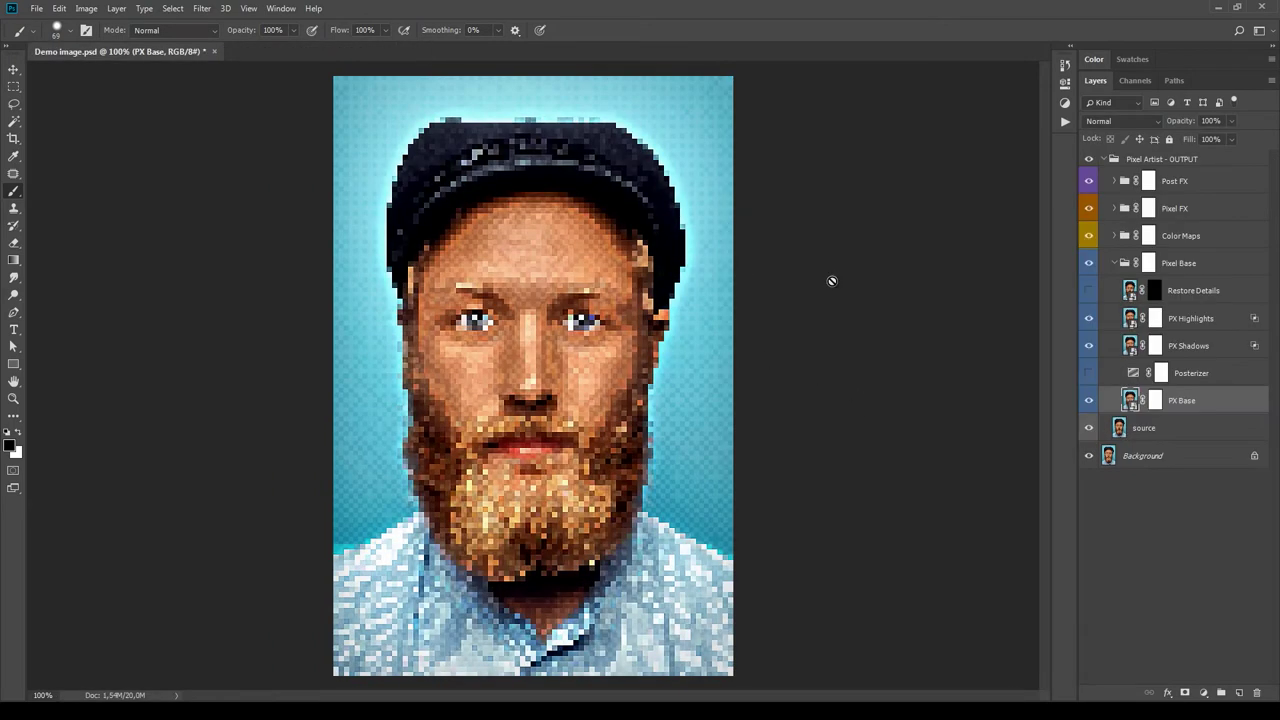
Turn on the Posterizer layer and try different Posterize levels, including 11, 5 and 7, ending at 8.
{"action": "left_click", "coordinate": [1223, 383]}
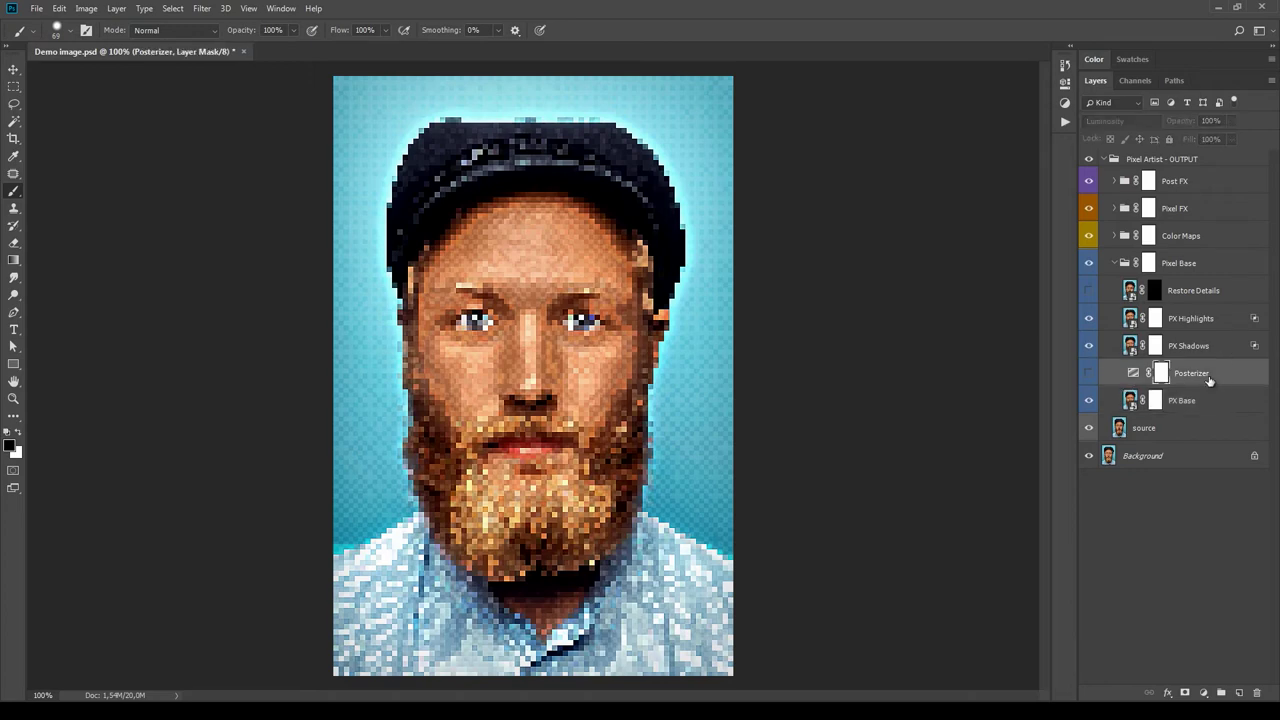
{"action": "left_click", "coordinate": [1089, 378]}
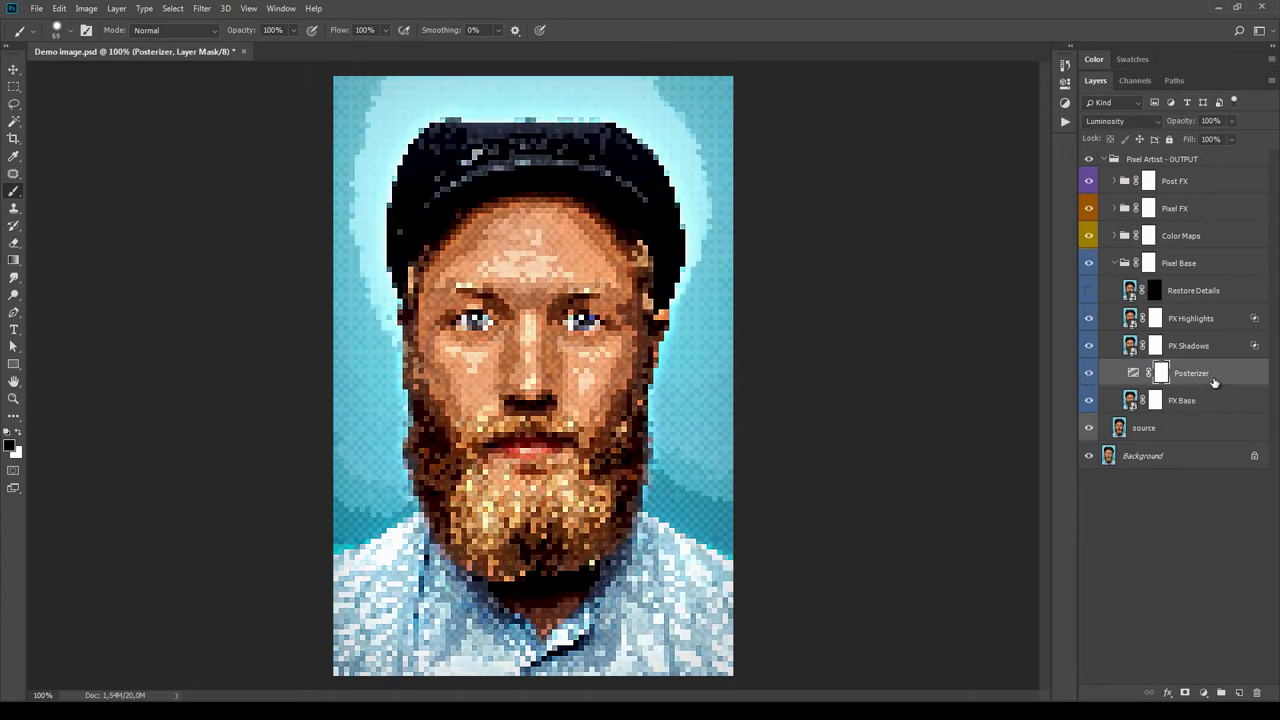
{"action": "double_click", "coordinate": [1133, 373]}
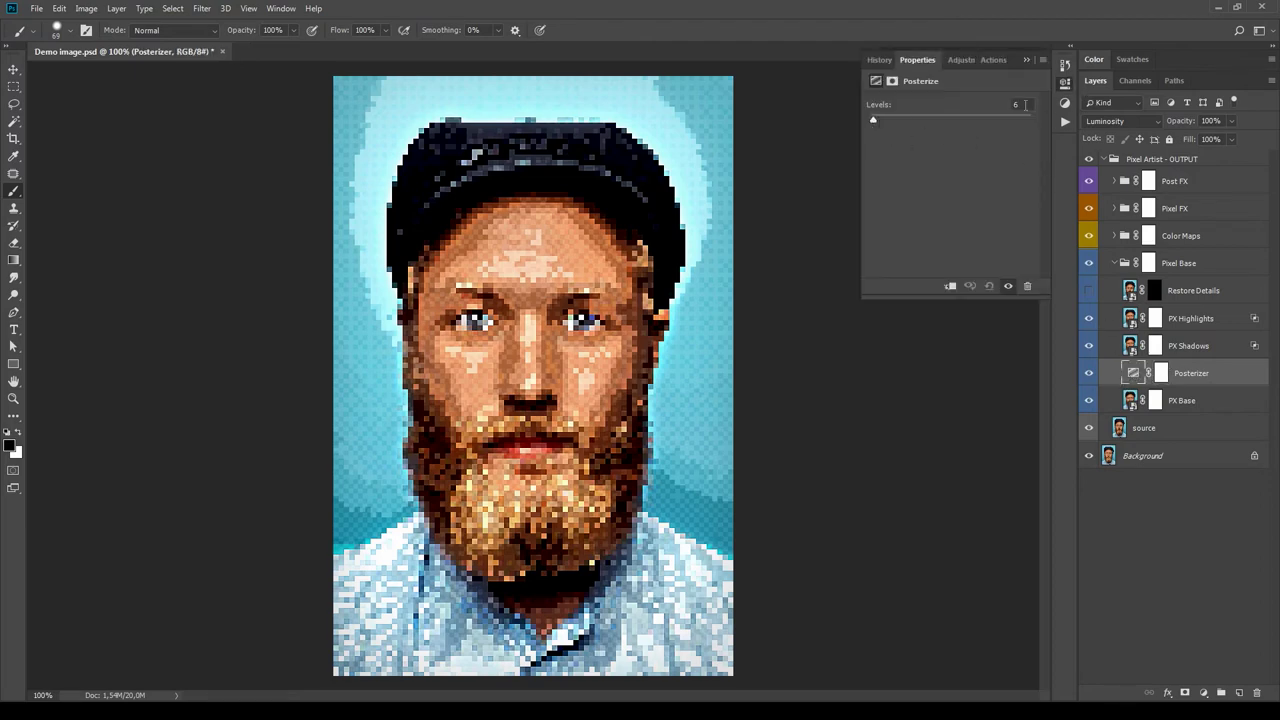
{"action": "key", "text": "Up"}
{"action": "key", "text": "Up"}
{"action": "key", "text": "Up"}
{"action": "key", "text": "Up"}
{"action": "key", "text": "Up"}
{"action": "key", "text": "Up"}
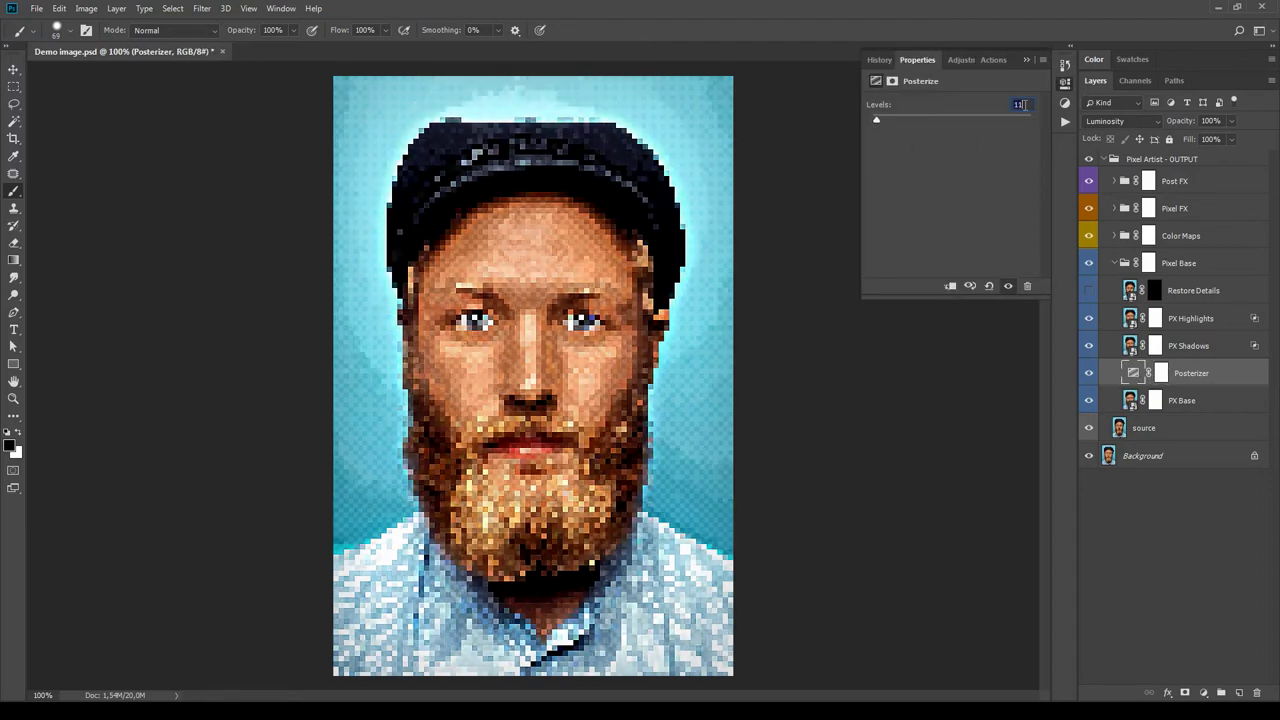
{"action": "scroll", "coordinate": [1023, 104], "scroll_direction": "down", "scroll_amount": 8}
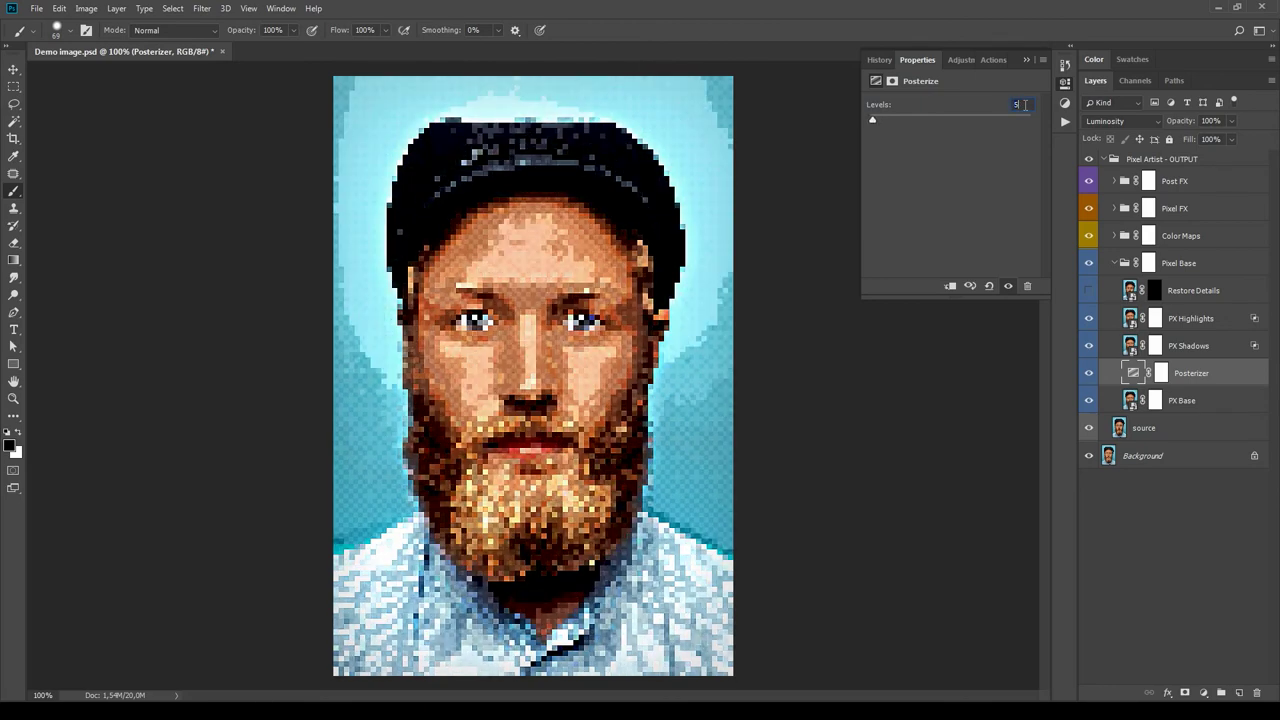
{"action": "scroll", "coordinate": [1024, 104], "scroll_direction": "up", "scroll_amount": 3}
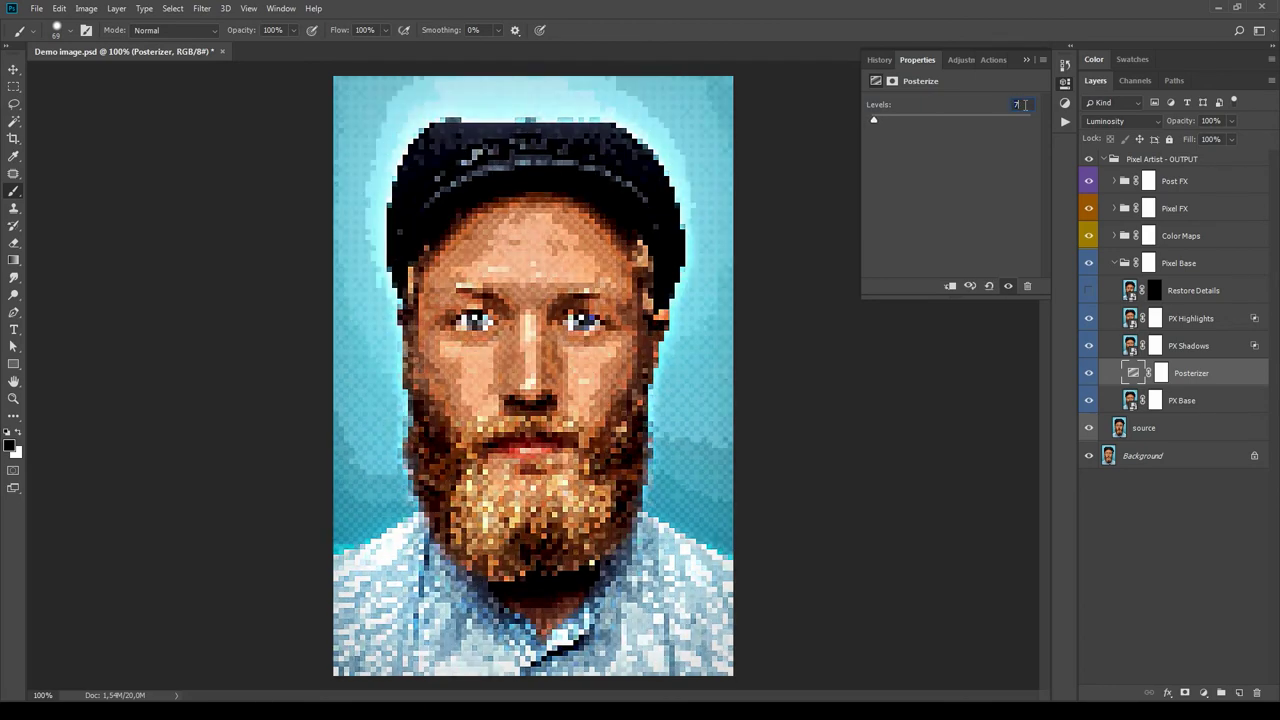
{"action": "scroll", "coordinate": [1024, 104], "scroll_direction": "up", "scroll_amount": 1}
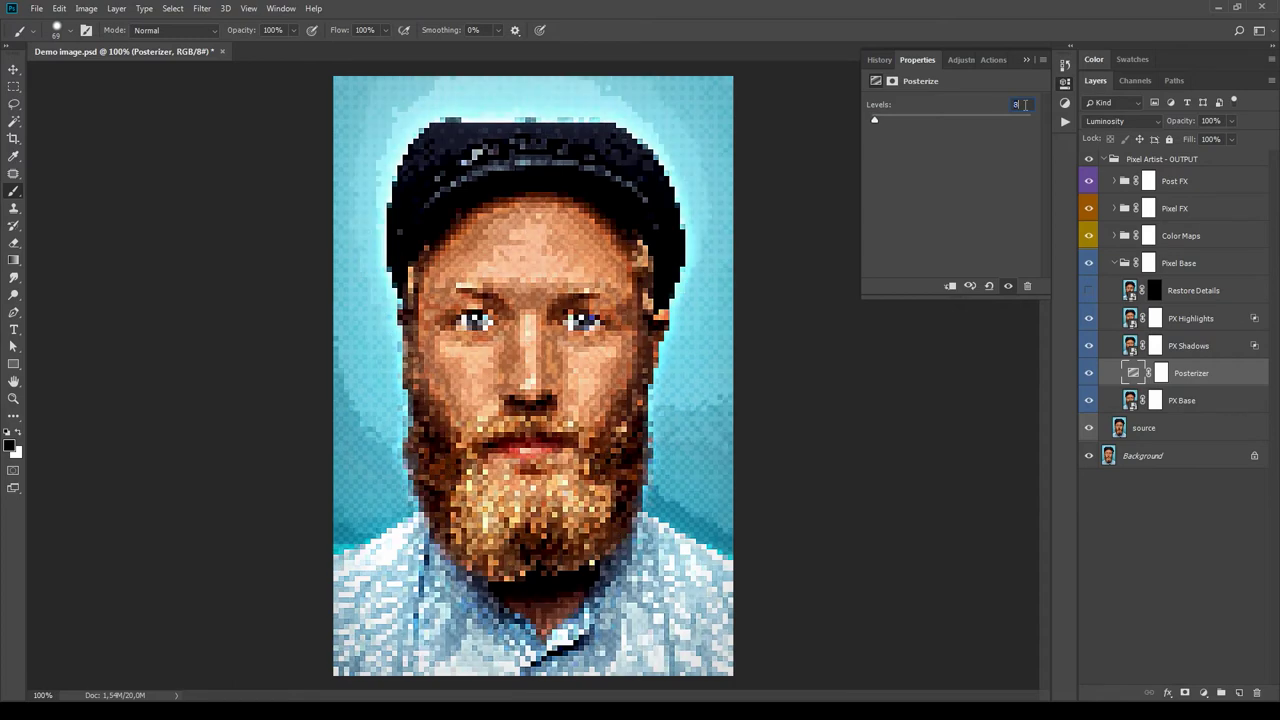
Try the Posterizer layer above Restore Details and in Color blend mode, returning it directly above PX Base in Luminosity mode.
{"action": "left_click_drag", "start_coordinate": [1213, 374], "coordinate": [1223, 289]}
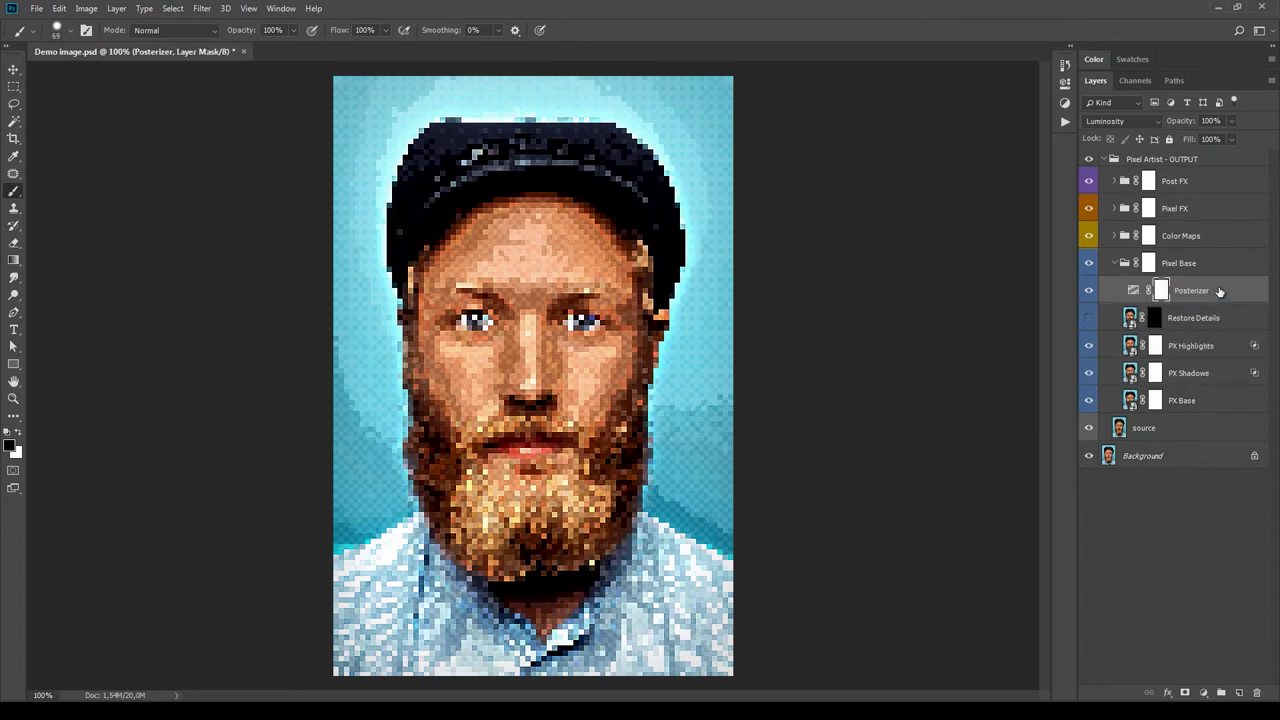
{"action": "left_click_drag", "start_coordinate": [1222, 372], "coordinate": [1226, 377]}
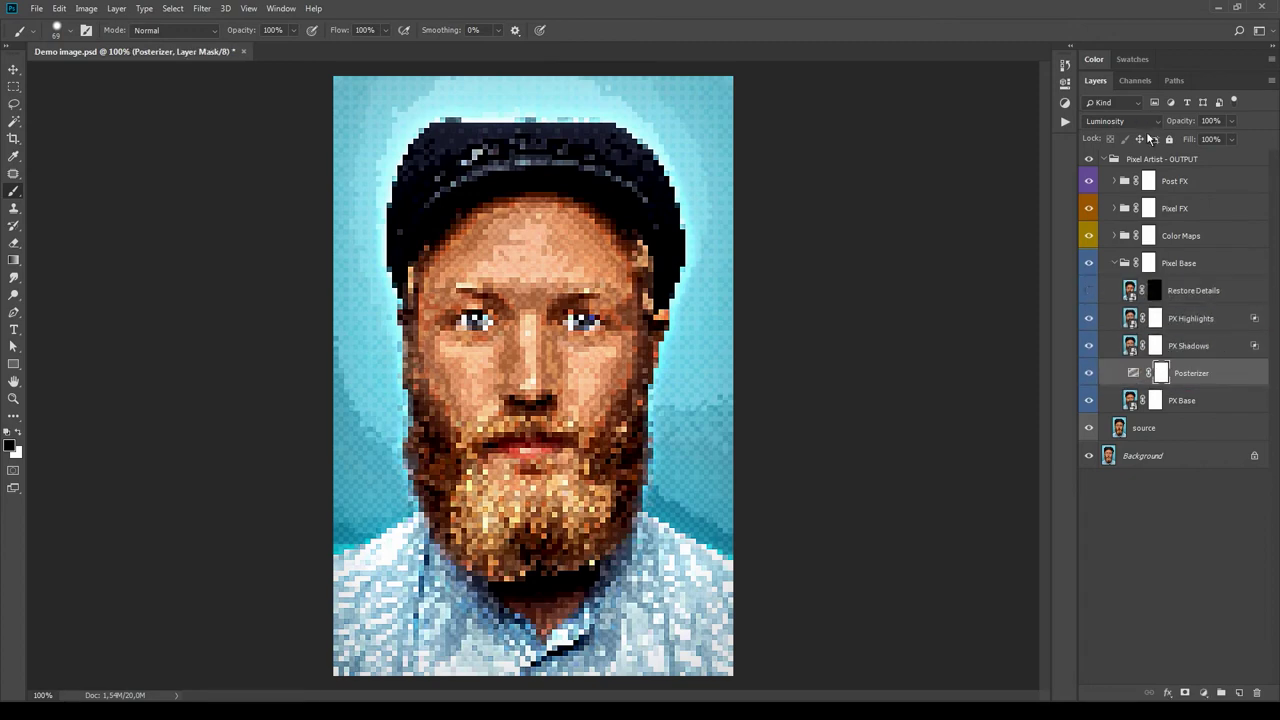
{"action": "left_click", "coordinate": [1150, 122]}
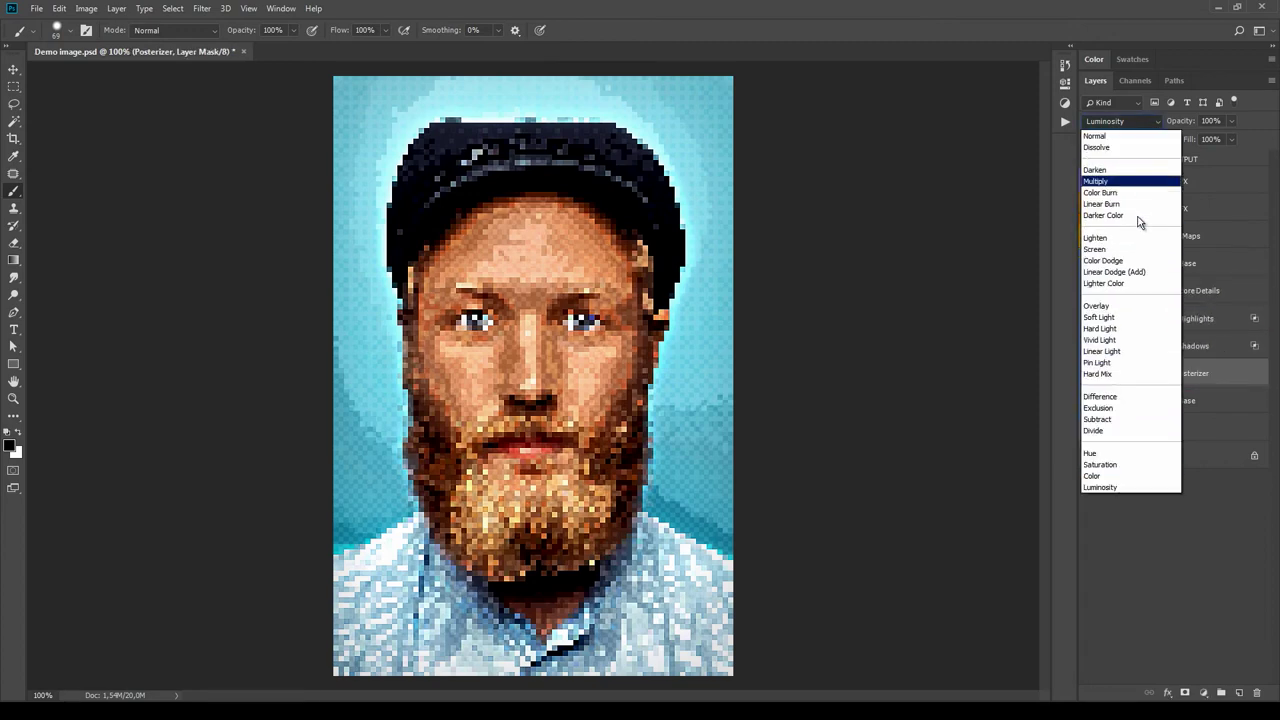
{"action": "left_click", "coordinate": [1142, 476]}
{"action": "left_click", "coordinate": [1150, 121]}
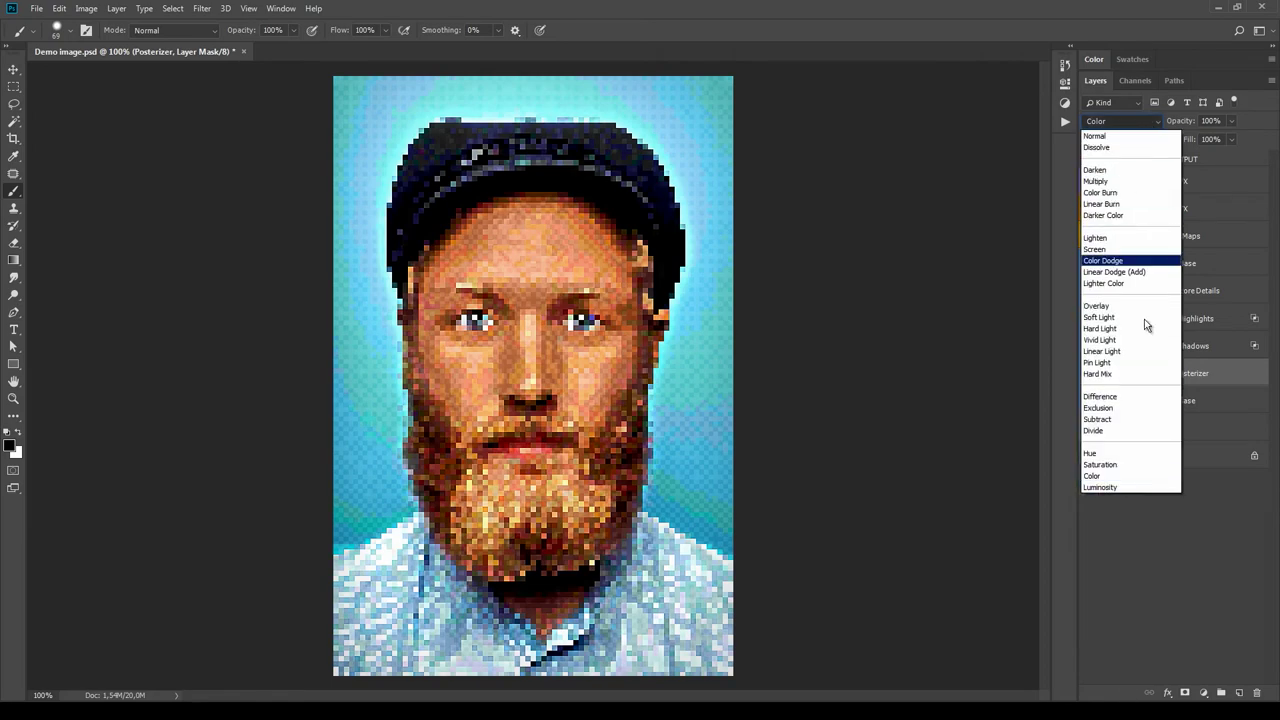
{"action": "left_click", "coordinate": [1158, 484]}
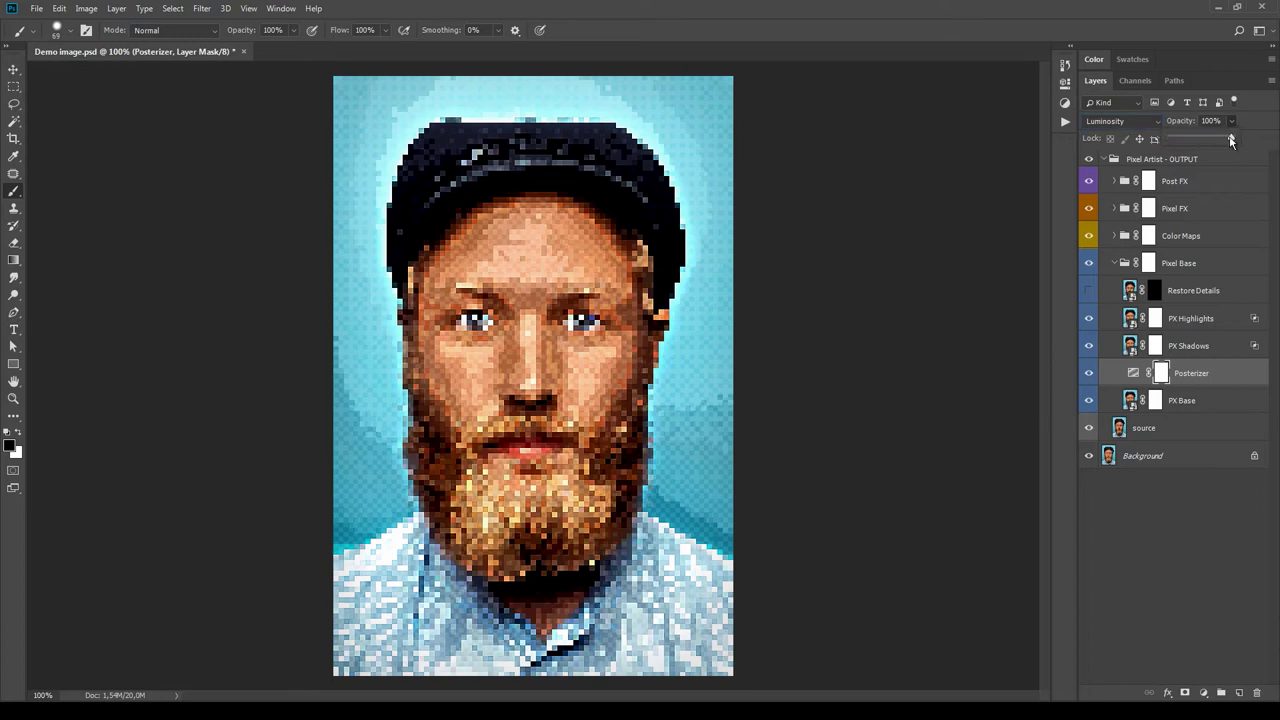
{"action": "left_click_drag", "start_coordinate": [1231, 141], "coordinate": [1246, 176]}
Select the Posterizer layer in the Pixel Base group and hide it.
{"action": "left_click", "coordinate": [1232, 375]}
{"action": "left_click", "coordinate": [1092, 374]}
{"action": "left_click", "coordinate": [1091, 374]}
Try raising the upper Blend If limit for This Layer to 44 in the PX Shadows blending options.
{"action": "left_click", "coordinate": [1206, 350]}
{"action": "left_click", "coordinate": [1214, 321]}
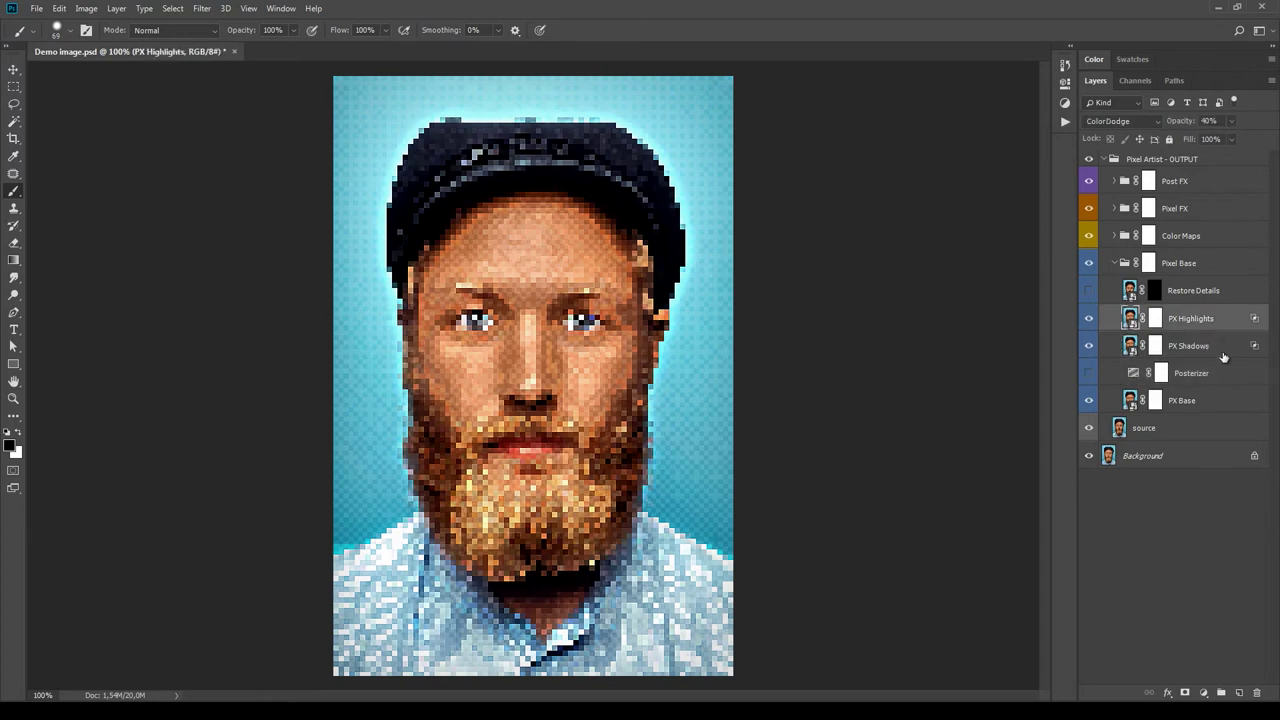
{"action": "left_click", "coordinate": [1225, 348]}
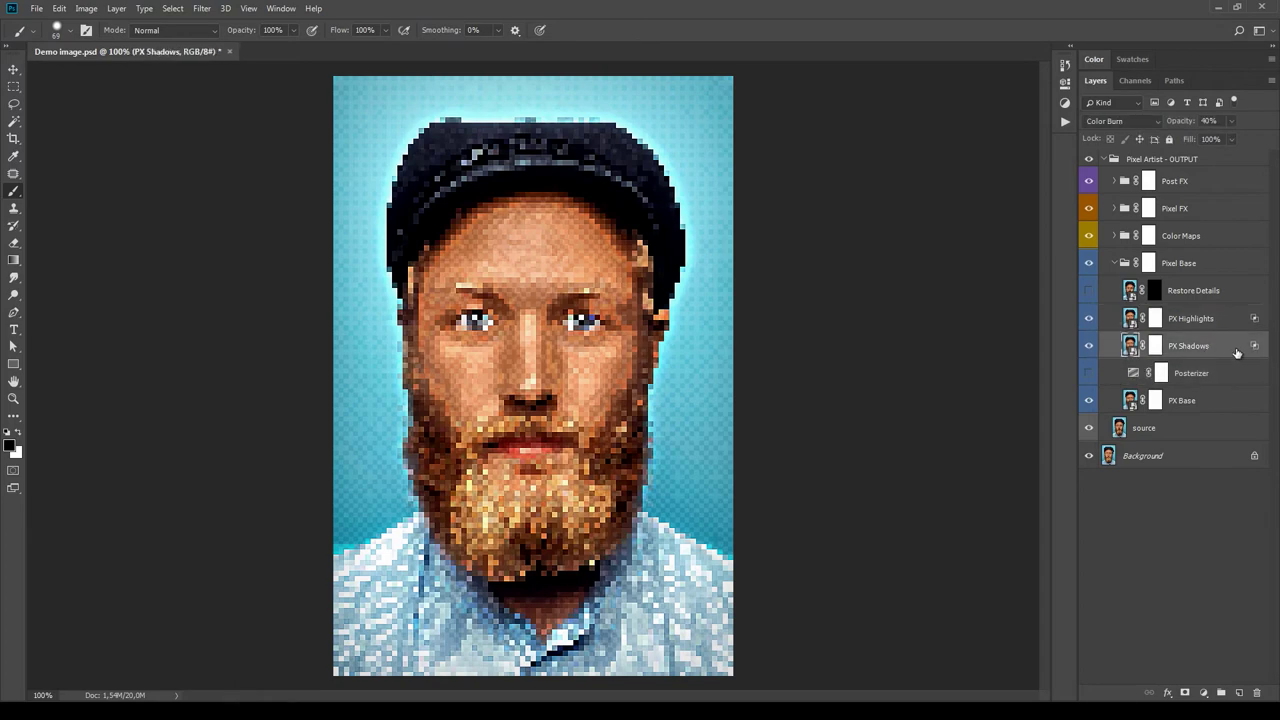
{"action": "double_click", "coordinate": [1235, 354]}
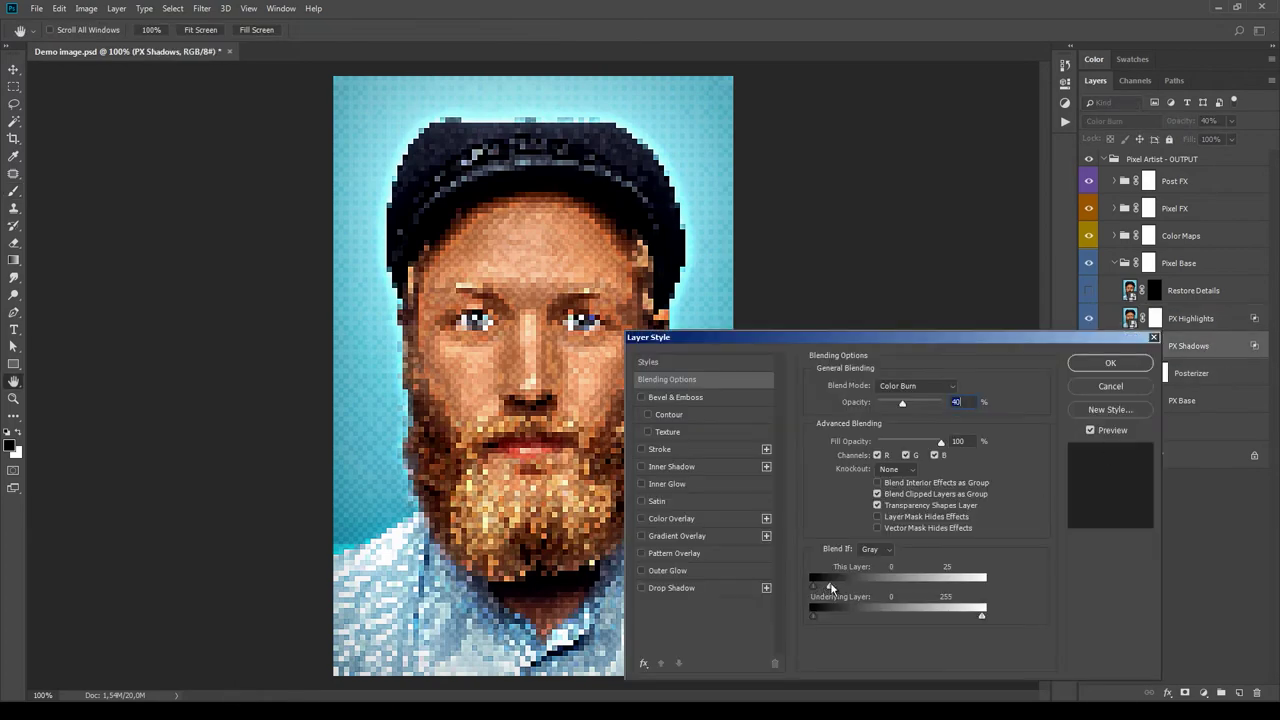
{"action": "mouse_move", "coordinate": [830, 588]}
{"action": "left_mouse_down"}
{"action": "mouse_move", "coordinate": [865, 593]}
{"action": "mouse_move", "coordinate": [842, 597]}
{"action": "left_mouse_up"}
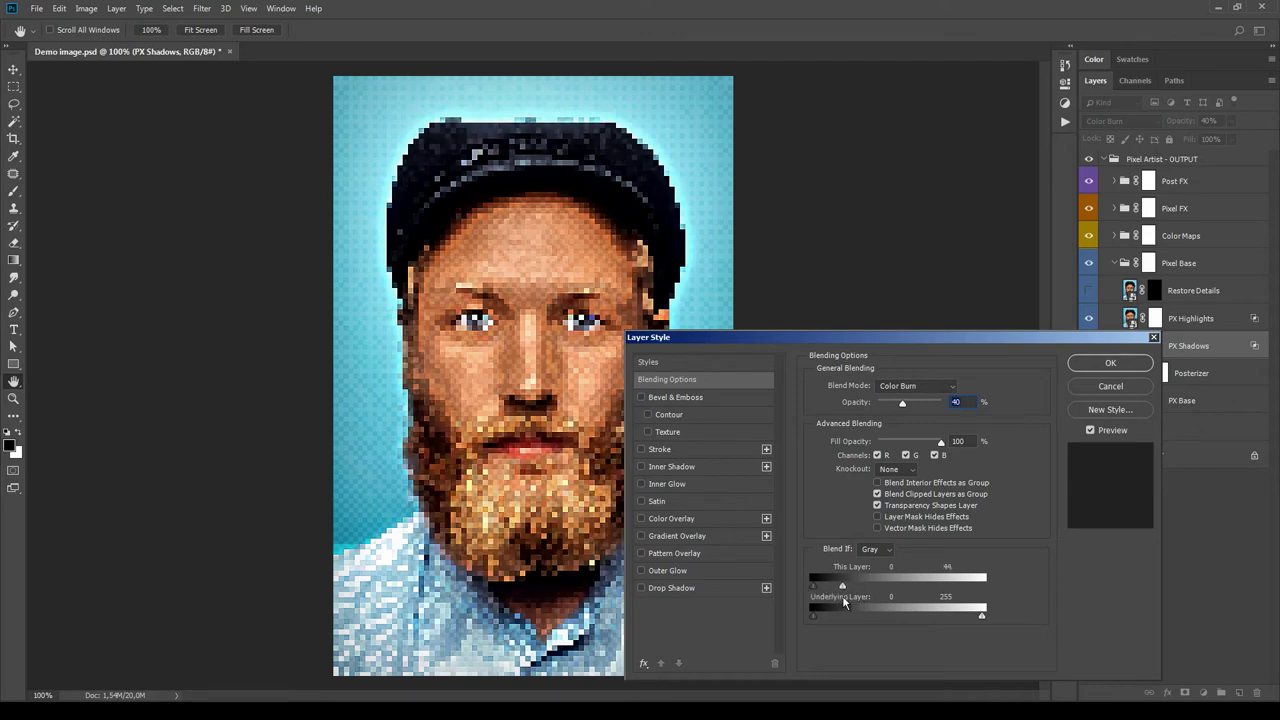
{"action": "left_click", "coordinate": [1117, 389]}
Set the PX Highlights layer's Blend If range for This Layer to 81 and 107.
{"action": "left_click", "coordinate": [1230, 320]}
{"action": "double_click", "coordinate": [1237, 321]}
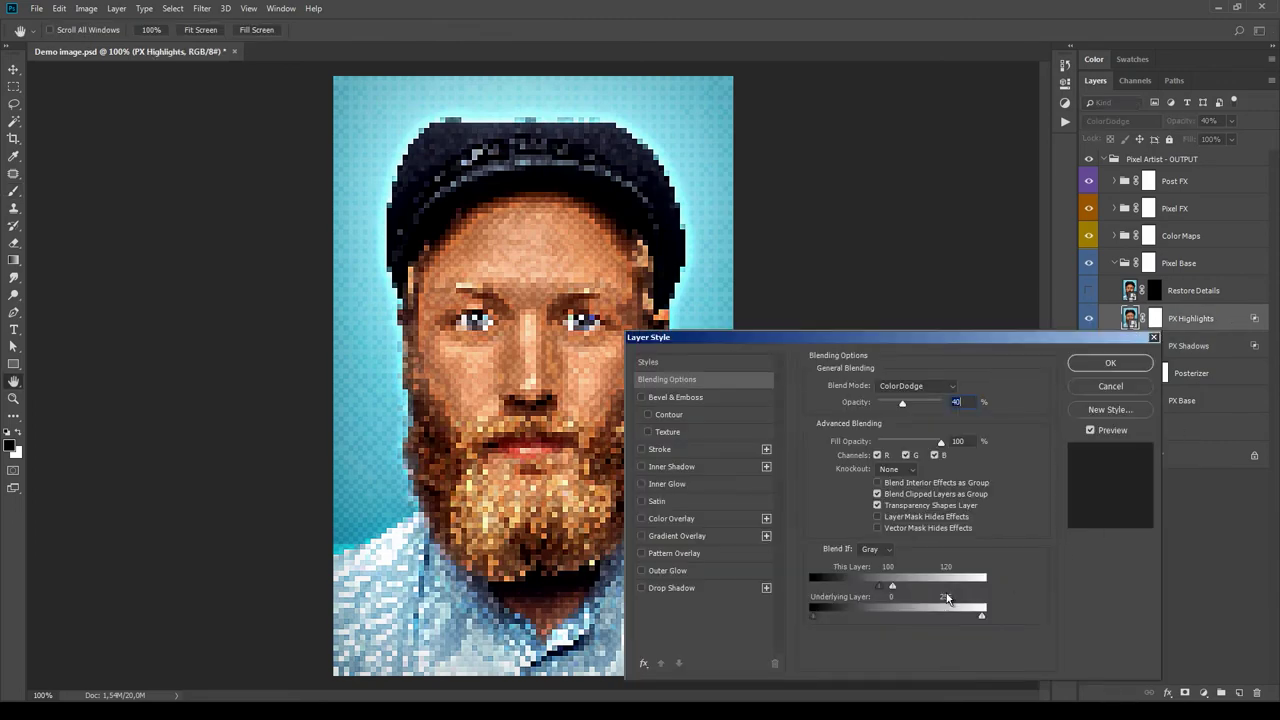
{"action": "left_click_drag", "start_coordinate": [898, 588], "coordinate": [863, 586]}
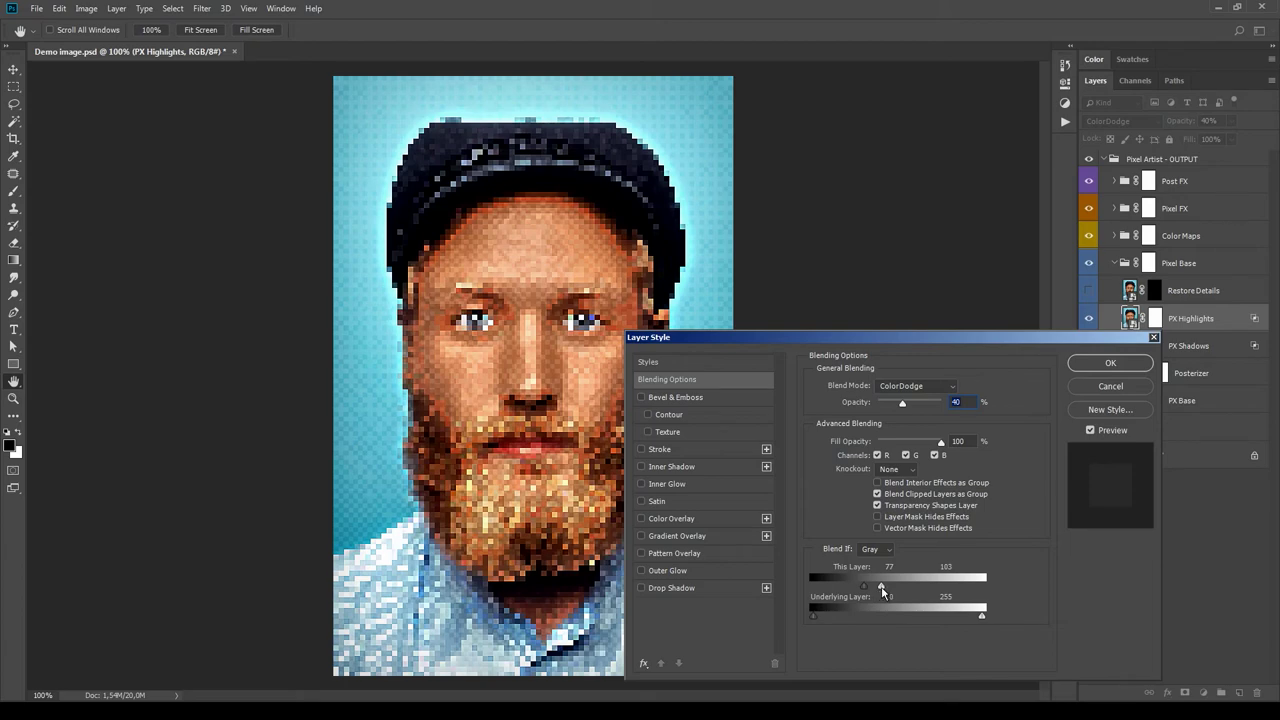
{"action": "left_click_drag", "start_coordinate": [884, 593], "coordinate": [886, 593]}
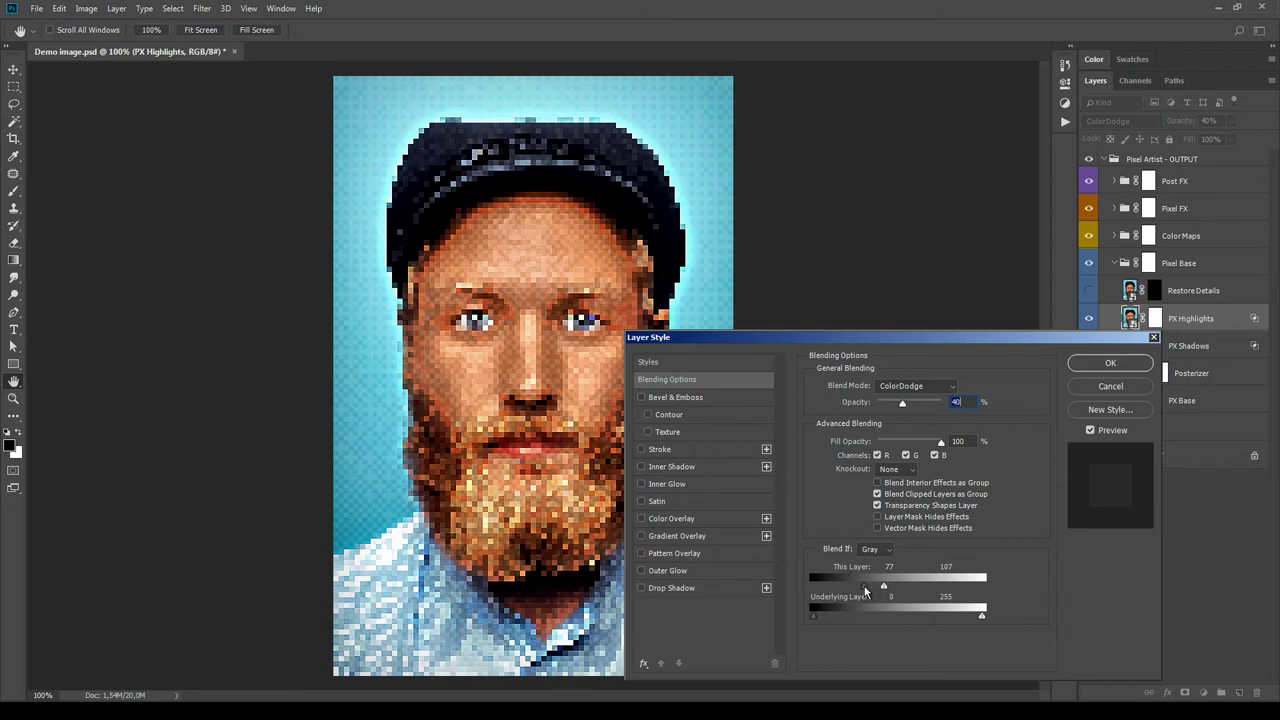
{"action": "left_click", "coordinate": [1138, 365]}
Try duplicating the PX Highlights layer and shifting the copy's lower Blend If limit for This Layer.
{"action": "key", "text": "ctrl+j"}
{"action": "double_click", "coordinate": [1234, 328]}
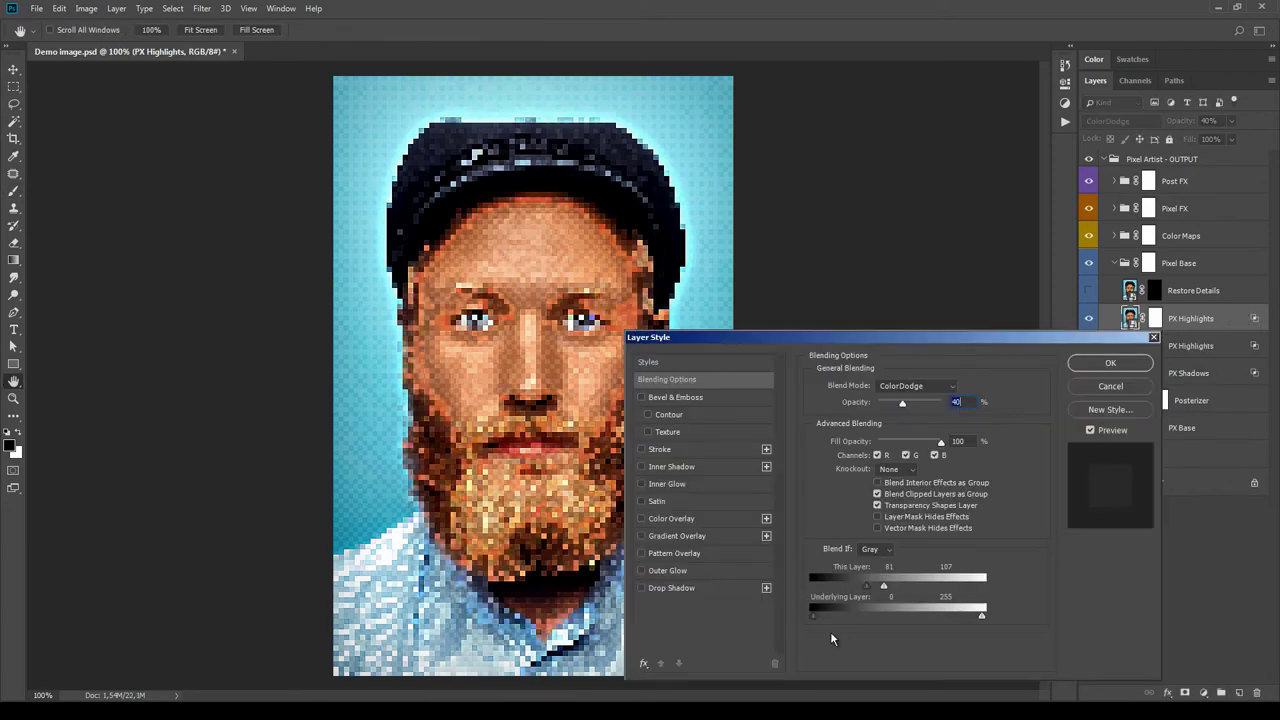
{"action": "mouse_move", "coordinate": [867, 592]}
{"action": "left_mouse_down"}
{"action": "mouse_move", "coordinate": [897, 595]}
{"action": "mouse_move", "coordinate": [885, 593]}
{"action": "left_mouse_up"}
{"action": "left_click", "coordinate": [1111, 387]}
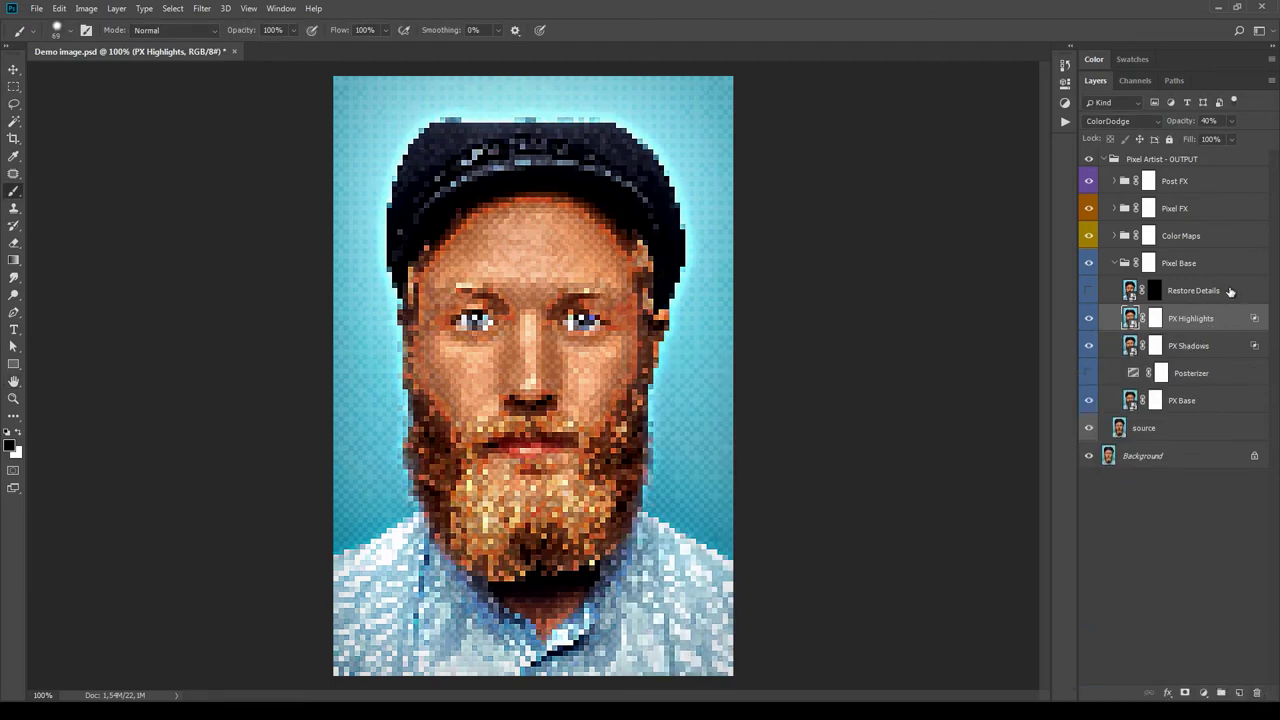
Make the Restore Details layer visible and open its smart object contents.
{"action": "left_click", "coordinate": [1230, 290]}
{"action": "left_click", "coordinate": [1089, 293]}
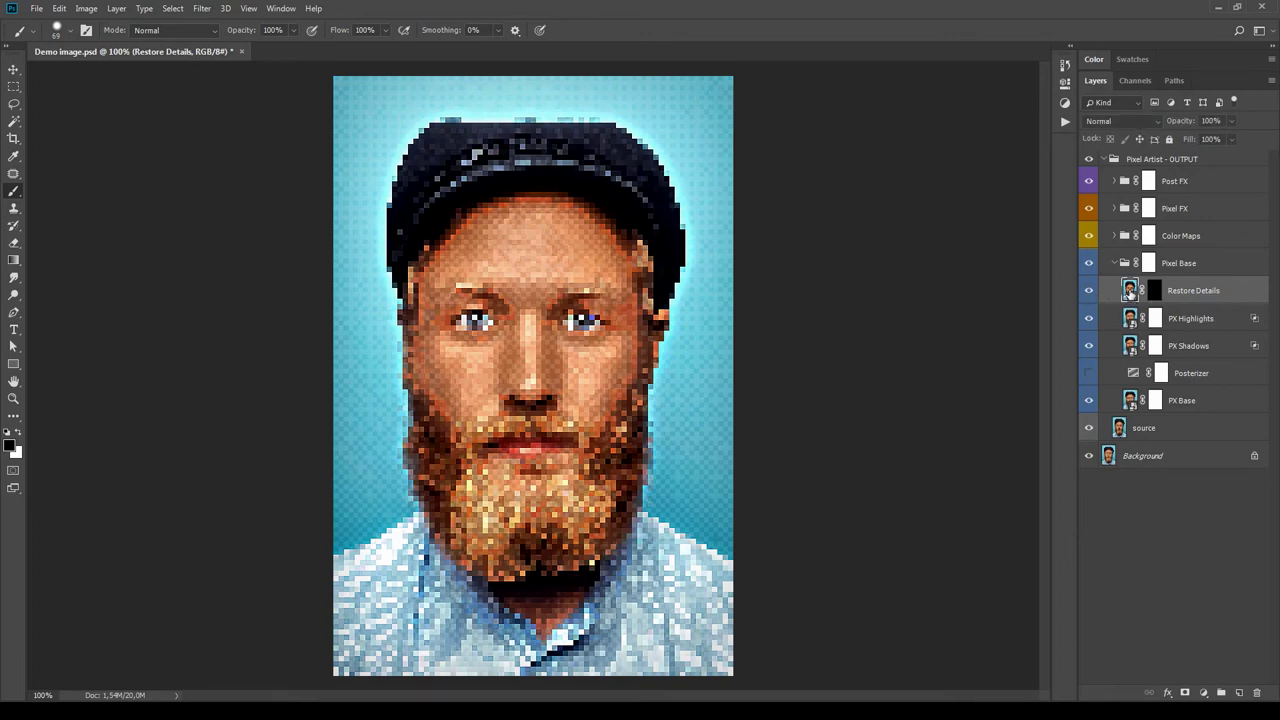
{"action": "double_click", "coordinate": [1129, 290]}
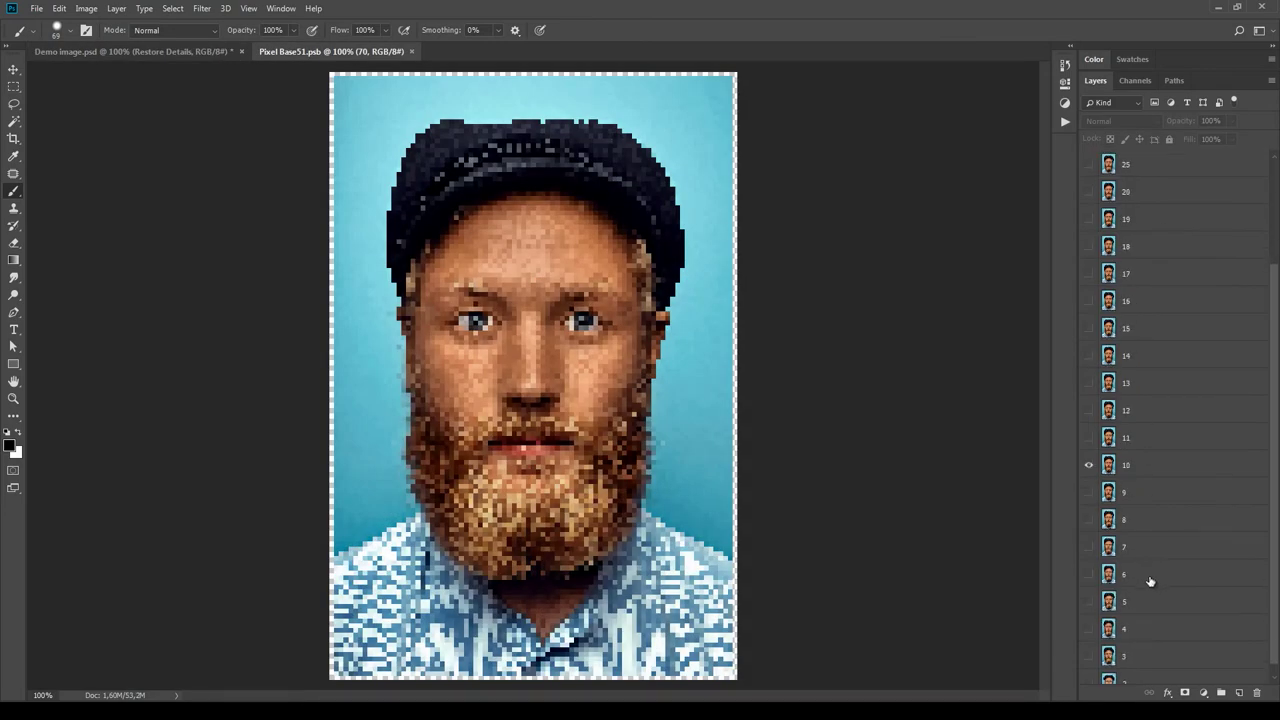
In the smart object, make layers 9 through 2 visible and hide layer 10.
{"action": "left_click", "coordinate": [1090, 455]}
{"action": "left_click_drag", "start_coordinate": [1090, 479], "coordinate": [1105, 675]}
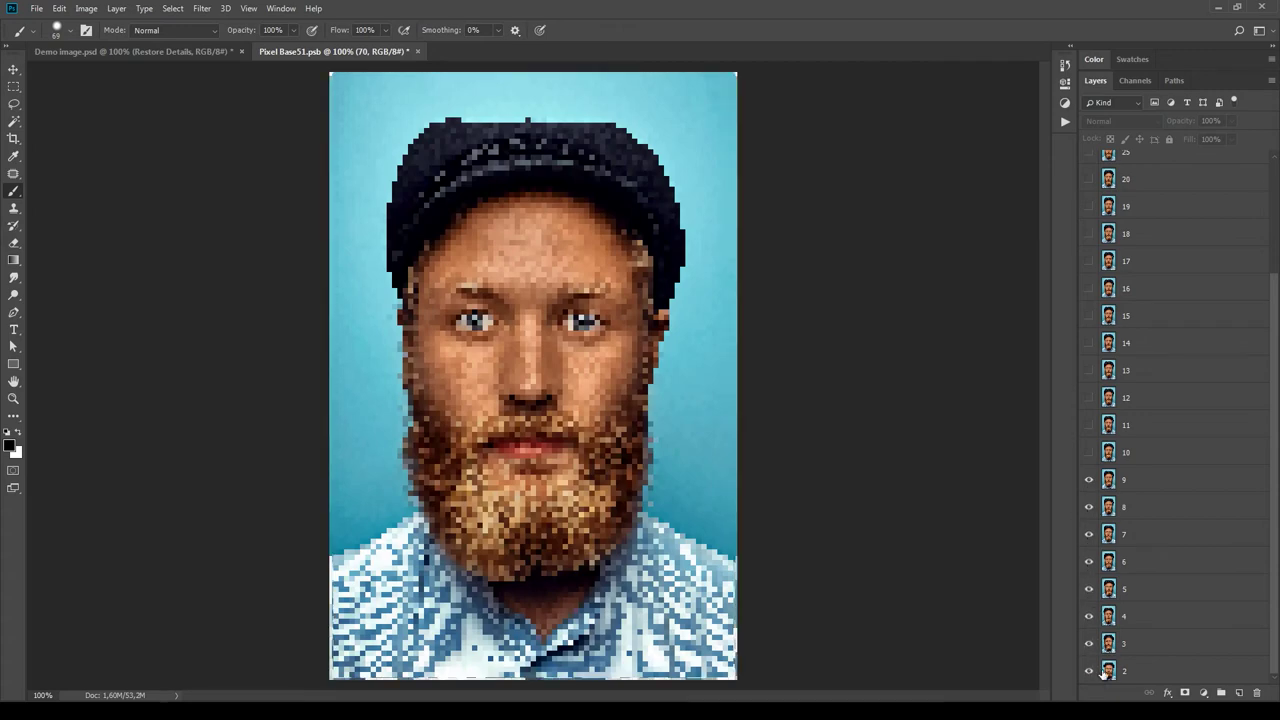
{"action": "left_click", "coordinate": [1089, 453]}
{"action": "left_click", "coordinate": [1090, 454]}
{"action": "left_click", "coordinate": [1160, 484]}
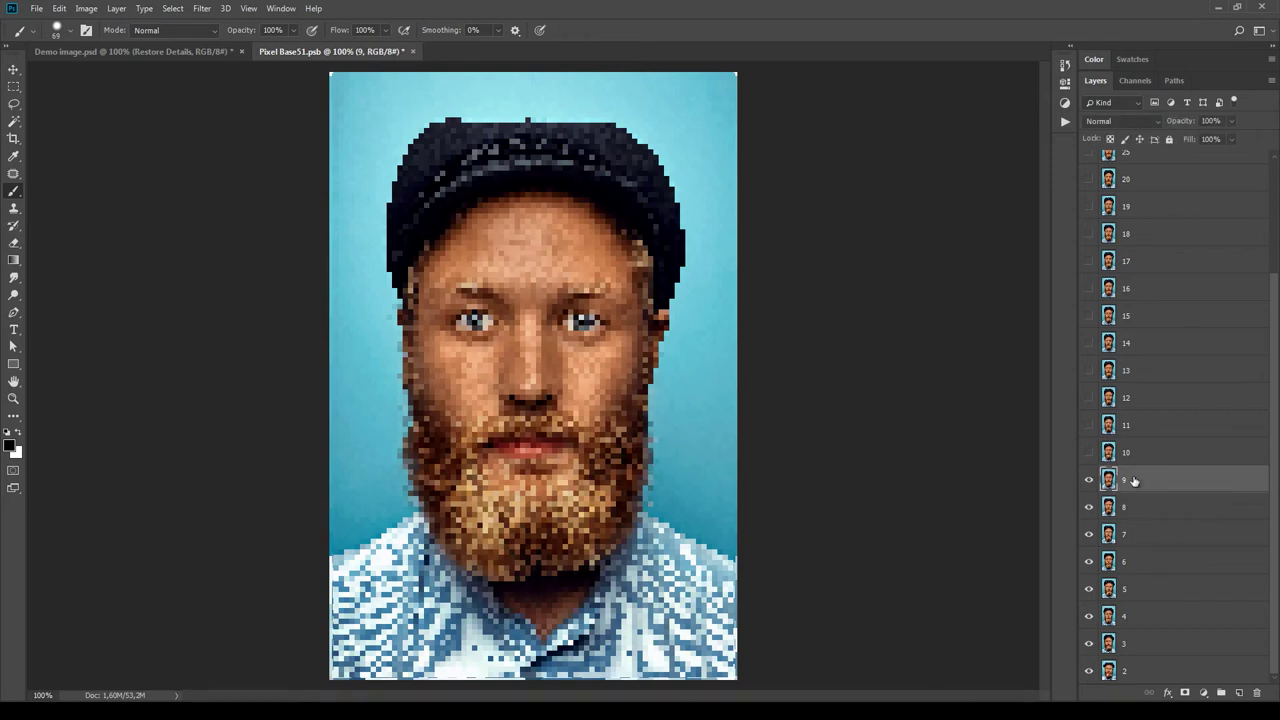
{"action": "left_click", "coordinate": [1090, 453]}
Return to Demo image.psd and compare the result with the Restore Details mask disabled and enabled.
{"action": "left_click", "coordinate": [185, 53]}
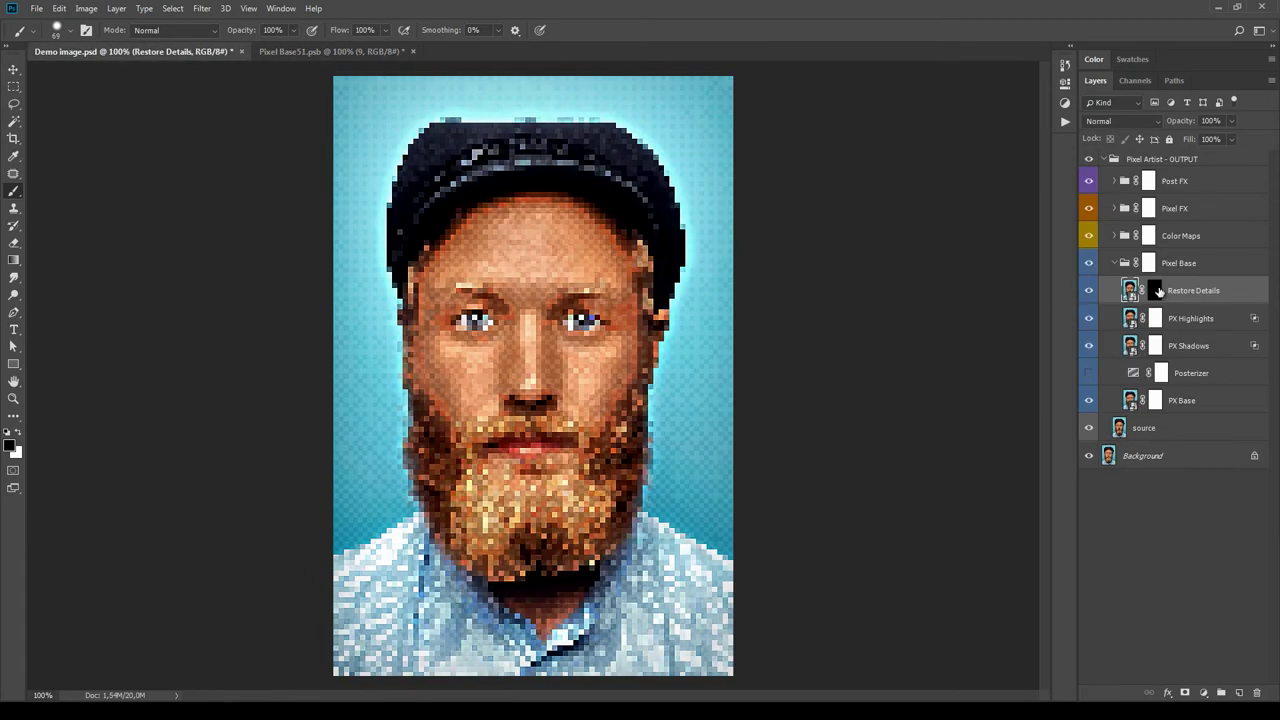
{"action": "left_click", "coordinate": [1154, 291], "text": "shift"}
{"action": "left_click", "coordinate": [1154, 291], "text": "shift"}
{"action": "left_click", "coordinate": [1154, 291], "text": "shift"}
{"action": "left_click", "coordinate": [1154, 291], "text": "shift"}
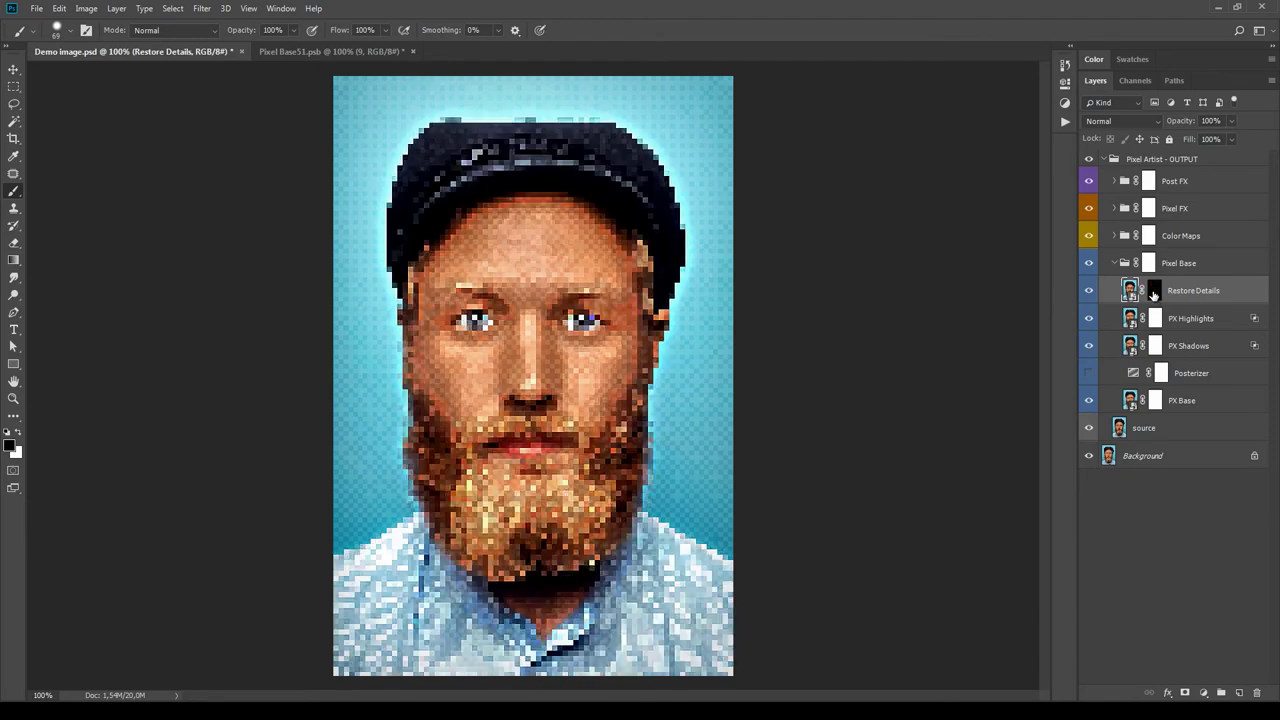
Recheck layers 10 and 9 in the smart object, leave layer 10 hidden, and close it with its changes saved.
{"action": "left_click", "coordinate": [330, 50]}
{"action": "key", "text": "alt+bracketright"}
{"action": "key", "text": "alt+bracketright"}
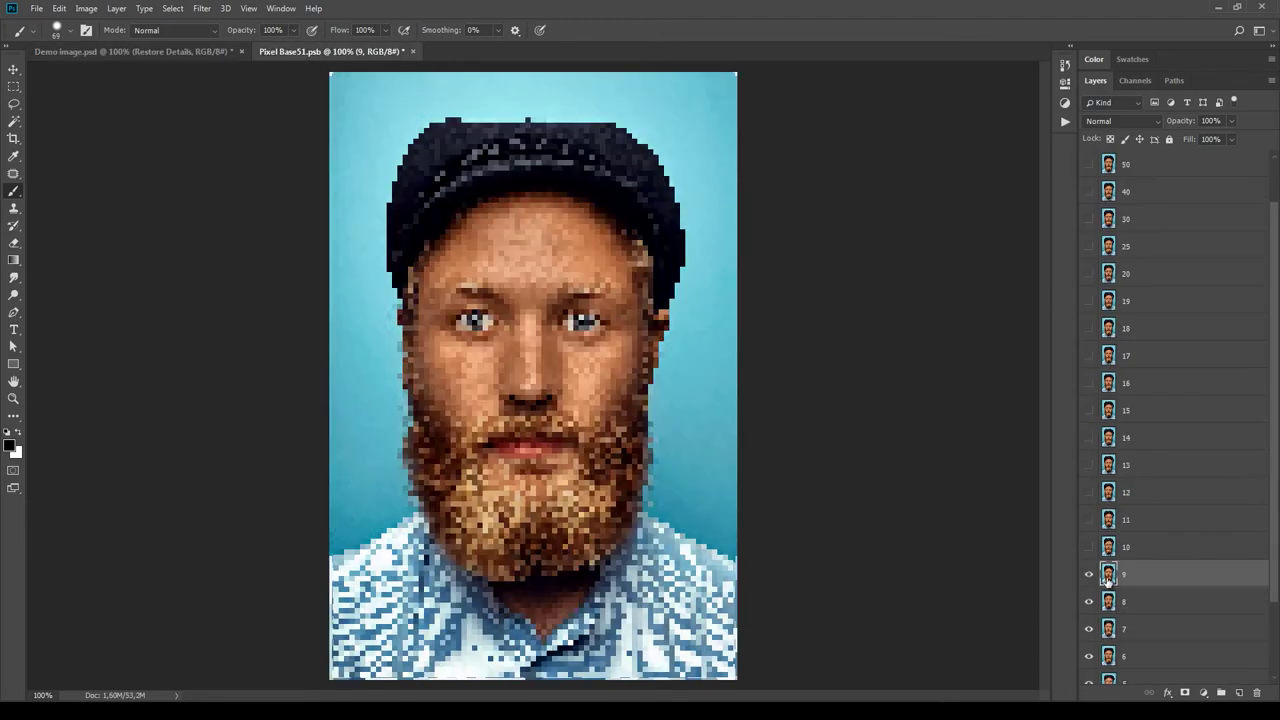
{"action": "scroll", "coordinate": [1136, 616], "scroll_direction": "down", "scroll_amount": 2}
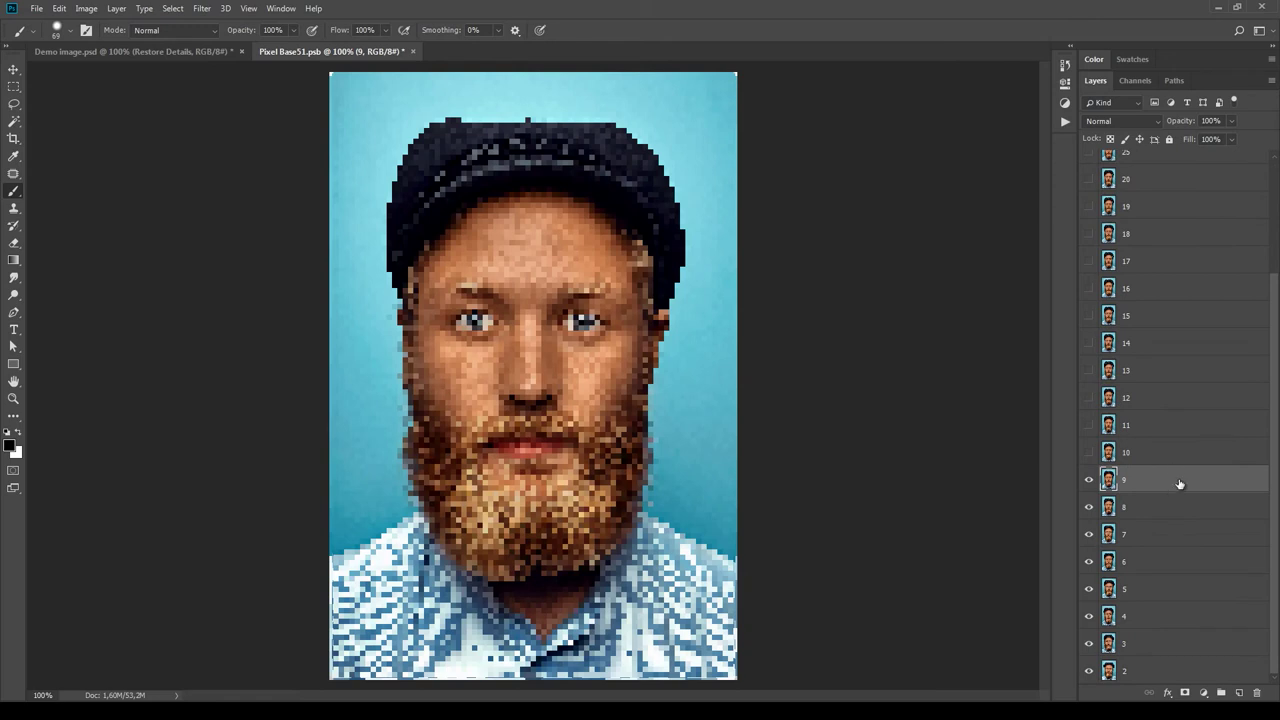
{"action": "left_click", "coordinate": [1088, 481]}
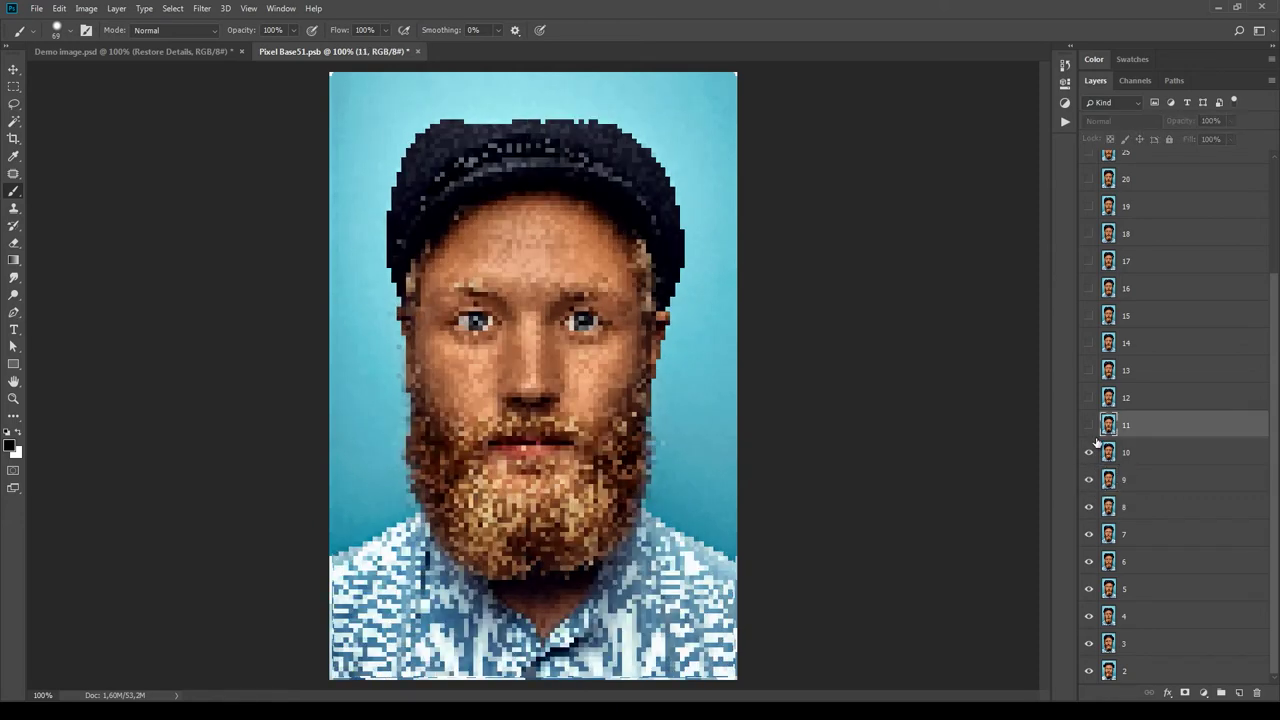
{"action": "left_click", "coordinate": [1089, 452]}
{"action": "left_click", "coordinate": [418, 51]}
{"action": "left_click", "coordinate": [578, 259]}
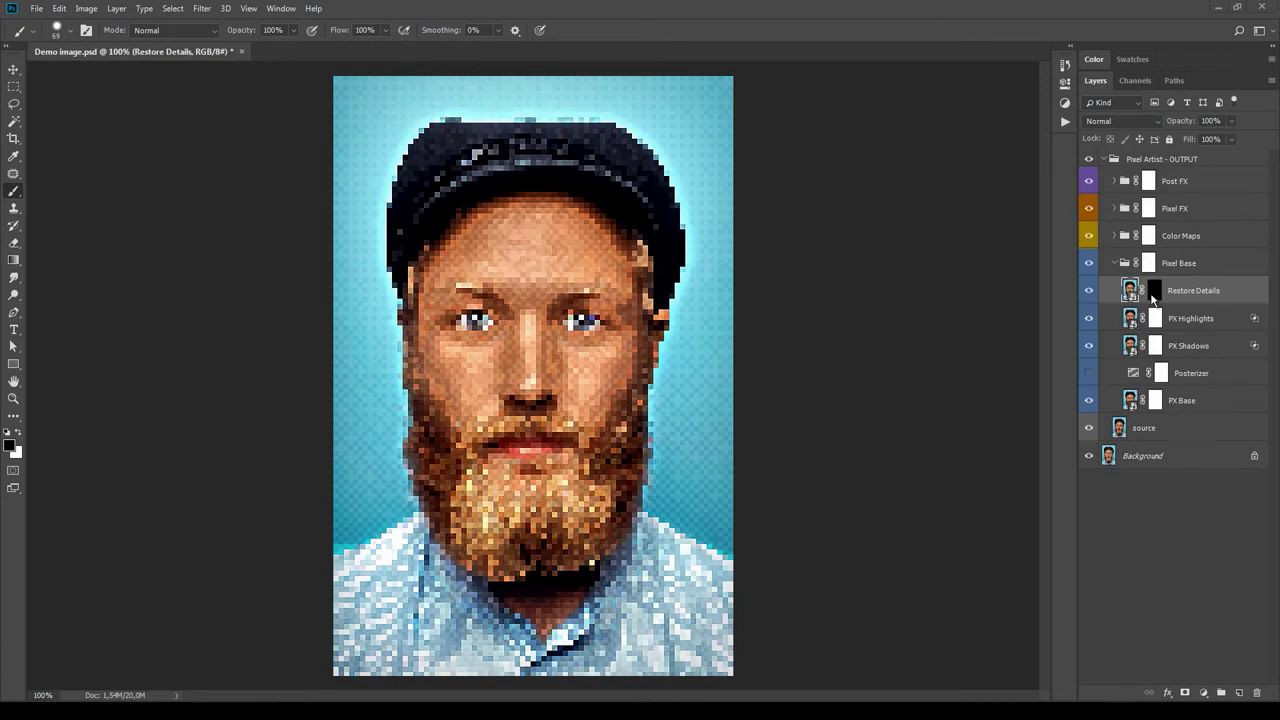
Paint white on the Restore Details mask over the eye on the image's right side with an 18 px brush.
{"action": "left_click", "coordinate": [1152, 293]}
{"action": "key", "text": "x"}
{"action": "scroll", "coordinate": [546, 346], "scroll_direction": "up", "scroll_amount": 5}
{"action": "scroll", "coordinate": [592, 312], "scroll_direction": "up", "scroll_amount": 1}
{"action": "right_click", "coordinate": [600, 312]}
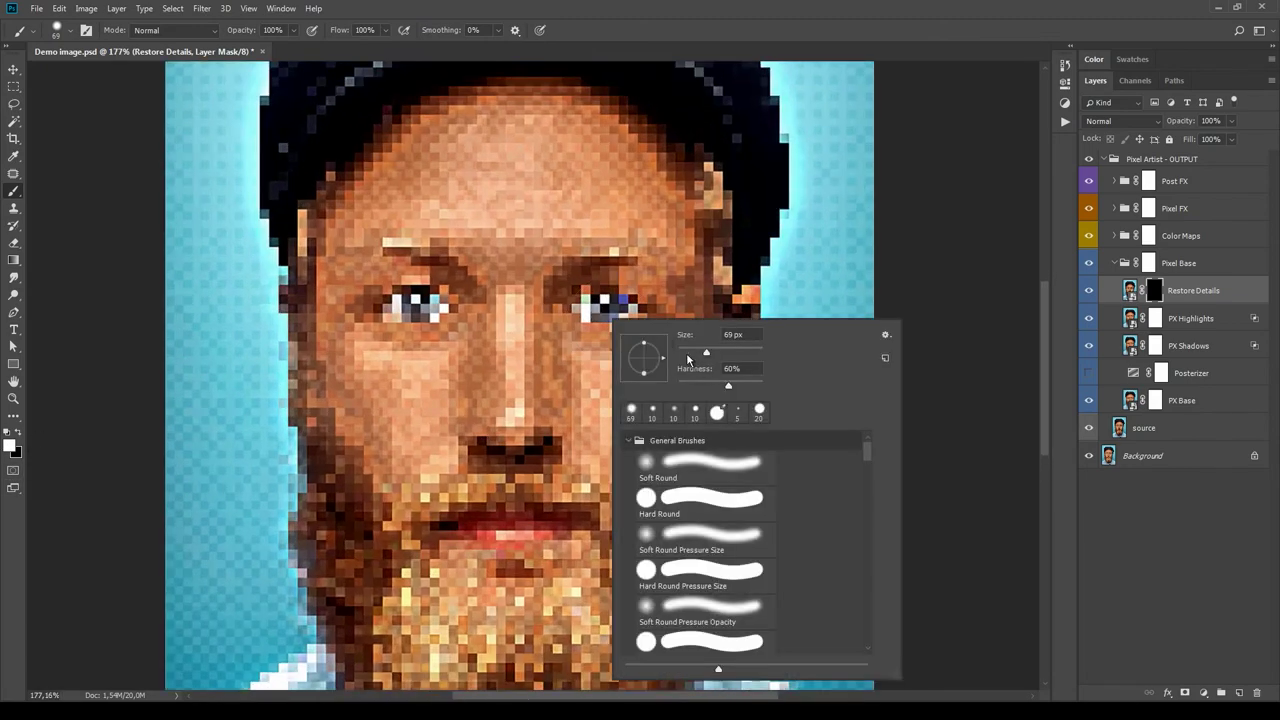
{"action": "left_click_drag", "start_coordinate": [686, 358], "coordinate": [690, 356]}
{"action": "left_click", "coordinate": [604, 300]}
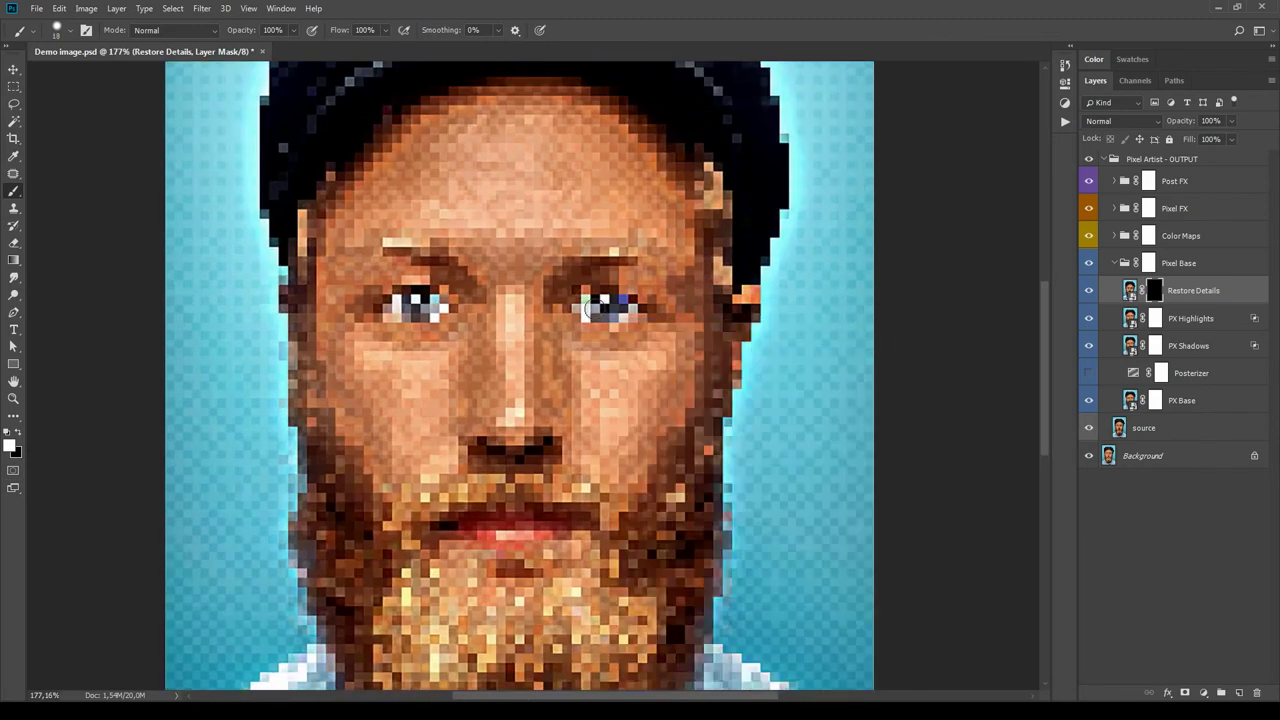
{"action": "mouse_move", "coordinate": [600, 308]}
{"action": "left_mouse_down"}
{"action": "mouse_move", "coordinate": [619, 308]}
{"action": "mouse_move", "coordinate": [594, 306]}
{"action": "left_mouse_up"}
Lower the brush hardness and paint white over both eyes on the Restore Details mask.
{"action": "right_click", "coordinate": [616, 312]}
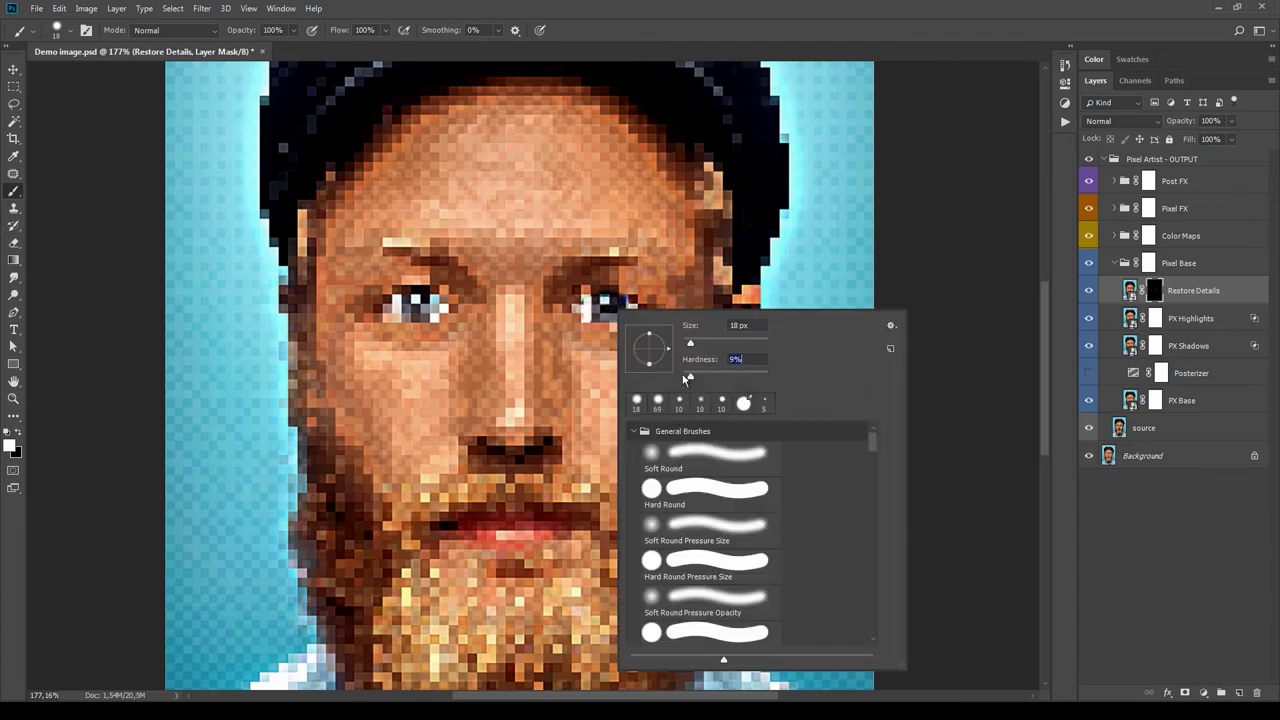
{"action": "left_click", "coordinate": [404, 310]}
{"action": "left_click_drag", "start_coordinate": [404, 310], "coordinate": [440, 312]}
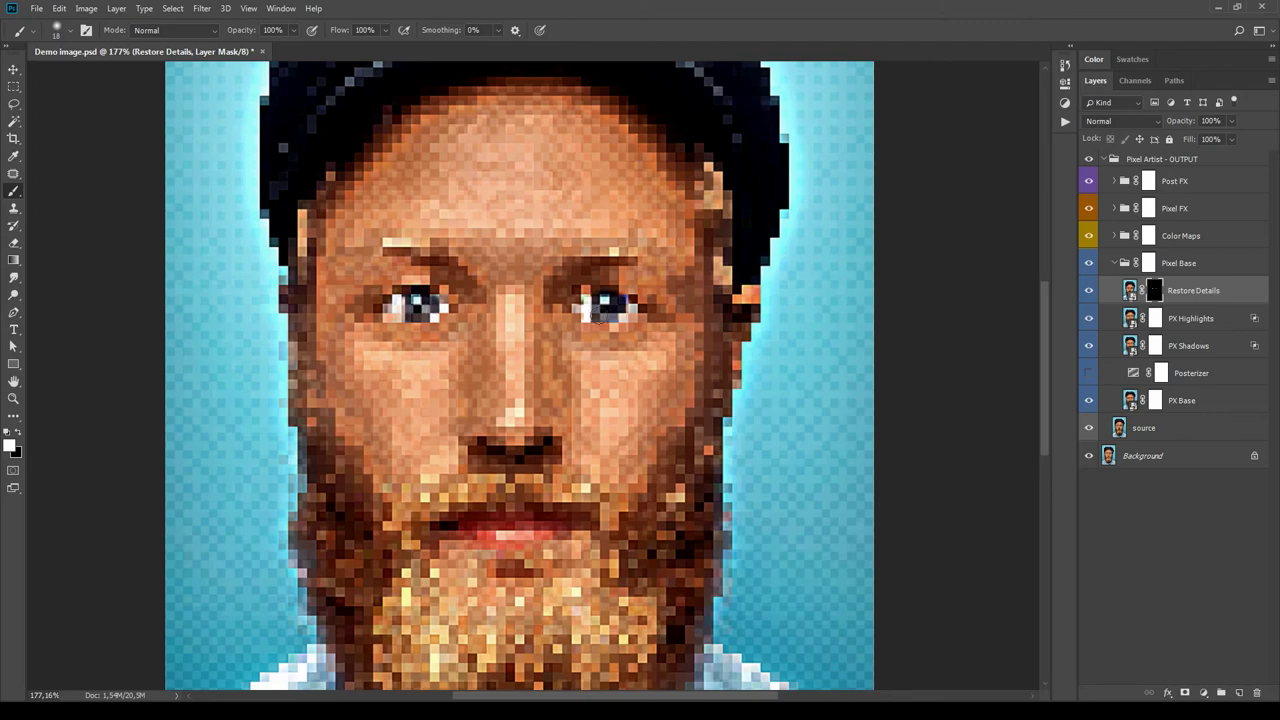
{"action": "mouse_move", "coordinate": [601, 316]}
{"action": "left_mouse_down"}
{"action": "mouse_move", "coordinate": [584, 311]}
{"action": "mouse_move", "coordinate": [632, 308]}
{"action": "left_mouse_up"}
{"action": "key", "text": "ctrl+1"}
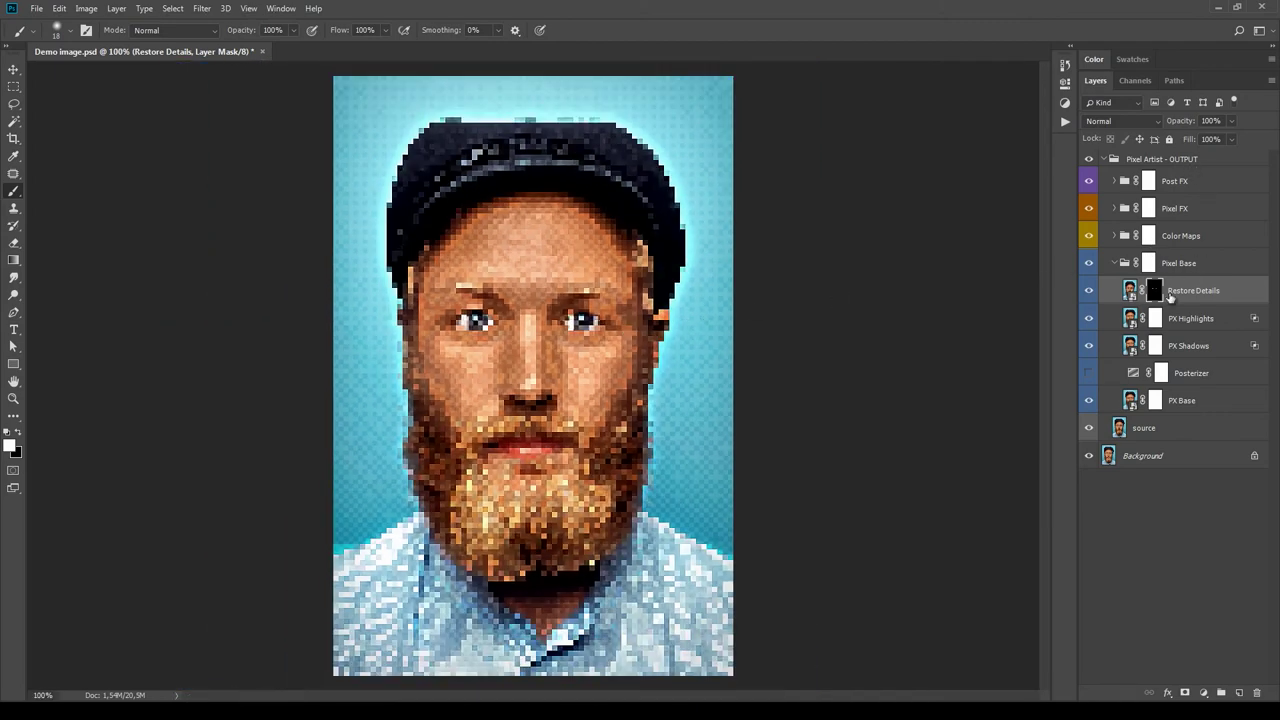
Toggle the Restore Details layer's visibility, collapse the Pixel Base group, and expand the Color Maps group.
{"action": "left_click", "coordinate": [1130, 290]}
{"action": "left_click", "coordinate": [1089, 290]}
{"action": "left_click", "coordinate": [1230, 268]}
{"action": "left_click", "coordinate": [1114, 263]}
{"action": "left_click", "coordinate": [1148, 236]}
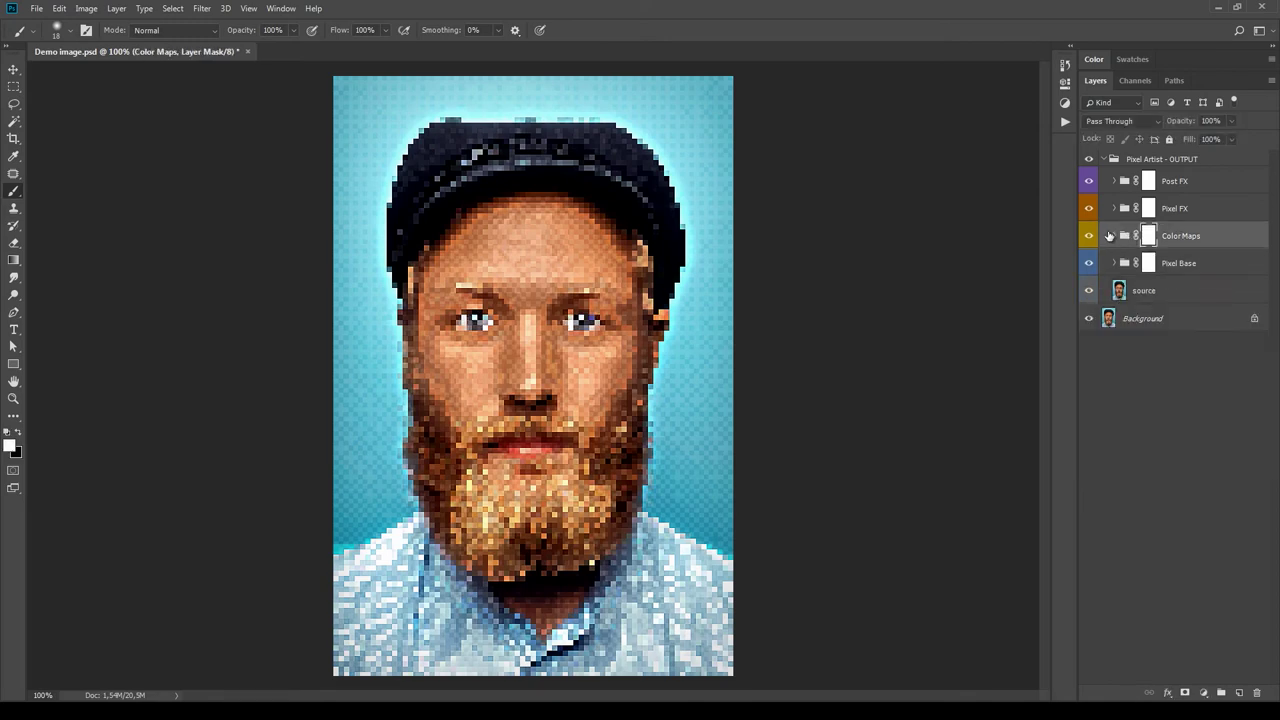
{"action": "left_click", "coordinate": [1117, 237]}
Preview Color Maps 1, 2, 3, 5, 10, 9, 8 and 7 one at a time, hiding each again.
{"action": "left_click", "coordinate": [1089, 263]}
{"action": "left_click", "coordinate": [1089, 263]}
{"action": "left_click", "coordinate": [1089, 290]}
{"action": "left_click", "coordinate": [1089, 290]}
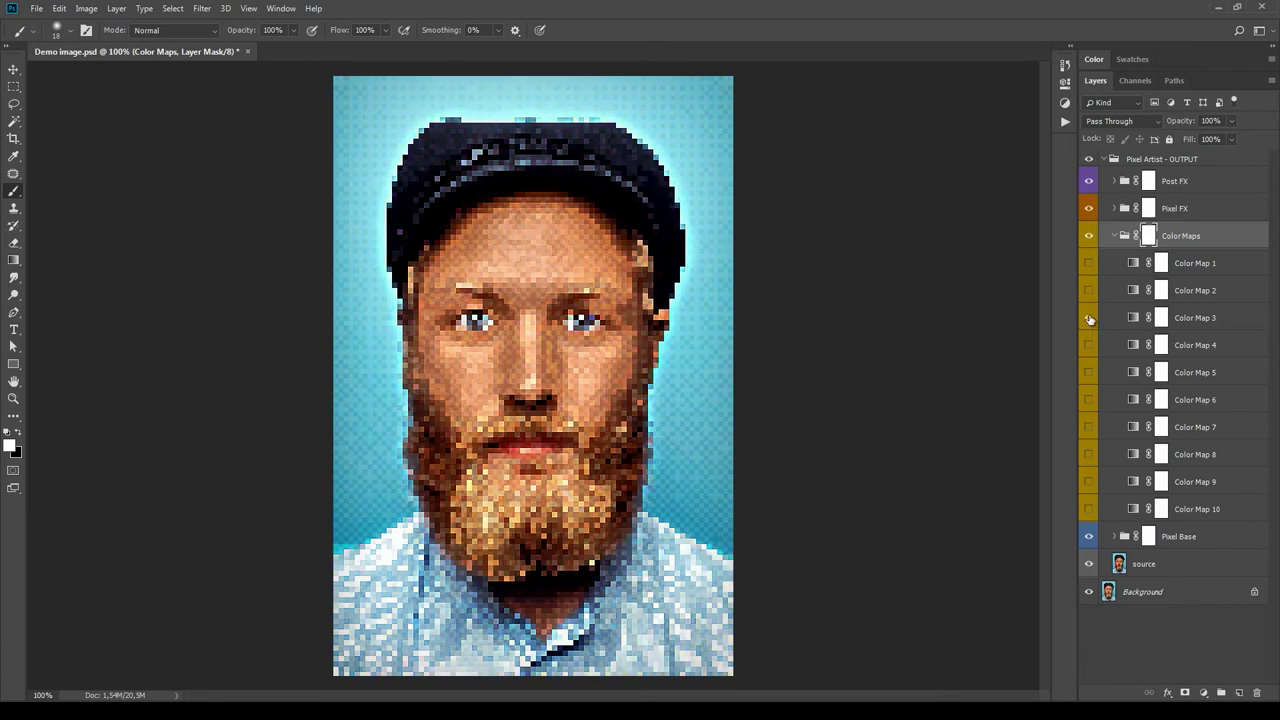
{"action": "left_click", "coordinate": [1089, 318]}
{"action": "left_click", "coordinate": [1089, 318]}
{"action": "left_click", "coordinate": [1089, 372]}
{"action": "left_click", "coordinate": [1089, 372]}
{"action": "left_click", "coordinate": [1088, 509]}
{"action": "left_click", "coordinate": [1088, 509]}
{"action": "left_click", "coordinate": [1089, 481]}
{"action": "left_click", "coordinate": [1089, 481]}
{"action": "left_click", "coordinate": [1089, 454]}
{"action": "left_click", "coordinate": [1089, 455]}
{"action": "left_click", "coordinate": [1089, 427]}
{"action": "left_click", "coordinate": [1089, 427]}
Turn on Color Map 9 and open its Gradient Map properties.
{"action": "left_click", "coordinate": [1089, 481]}
{"action": "double_click", "coordinate": [1133, 482]}
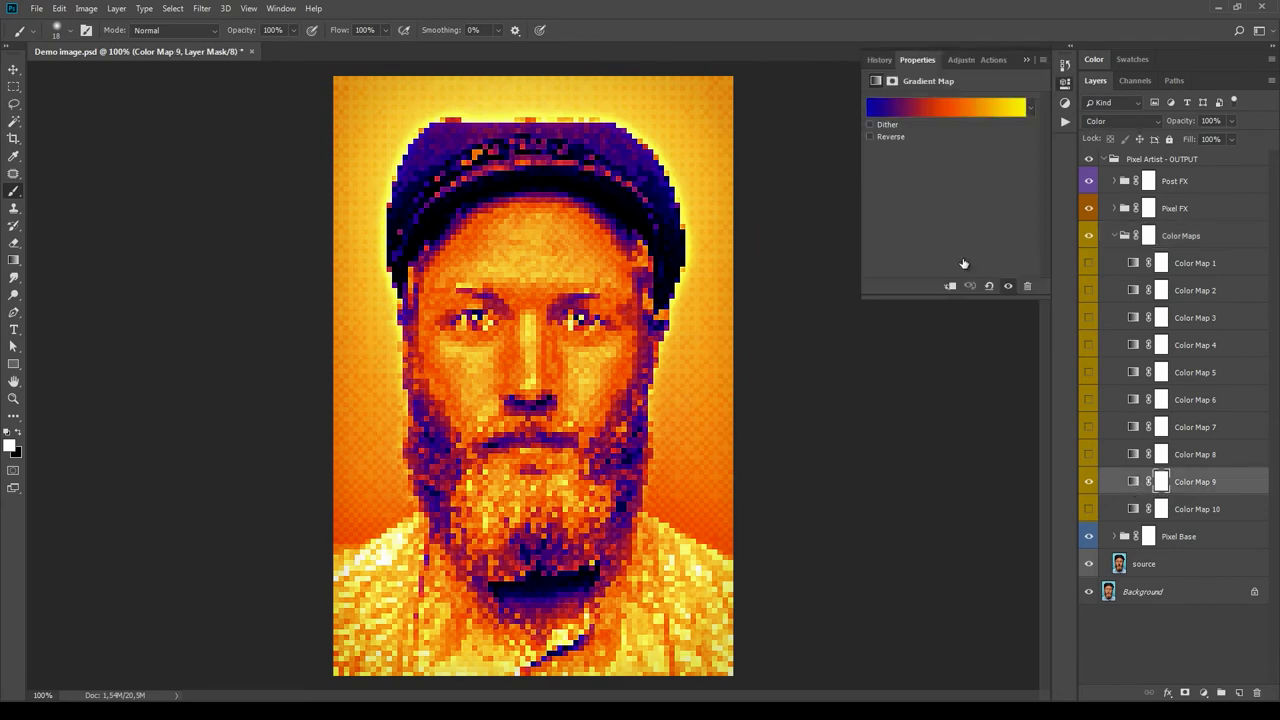
Try reversing Color Map 9's gradient and inspect it in the Gradient Editor, discarding both changes.
{"action": "left_click", "coordinate": [870, 137]}
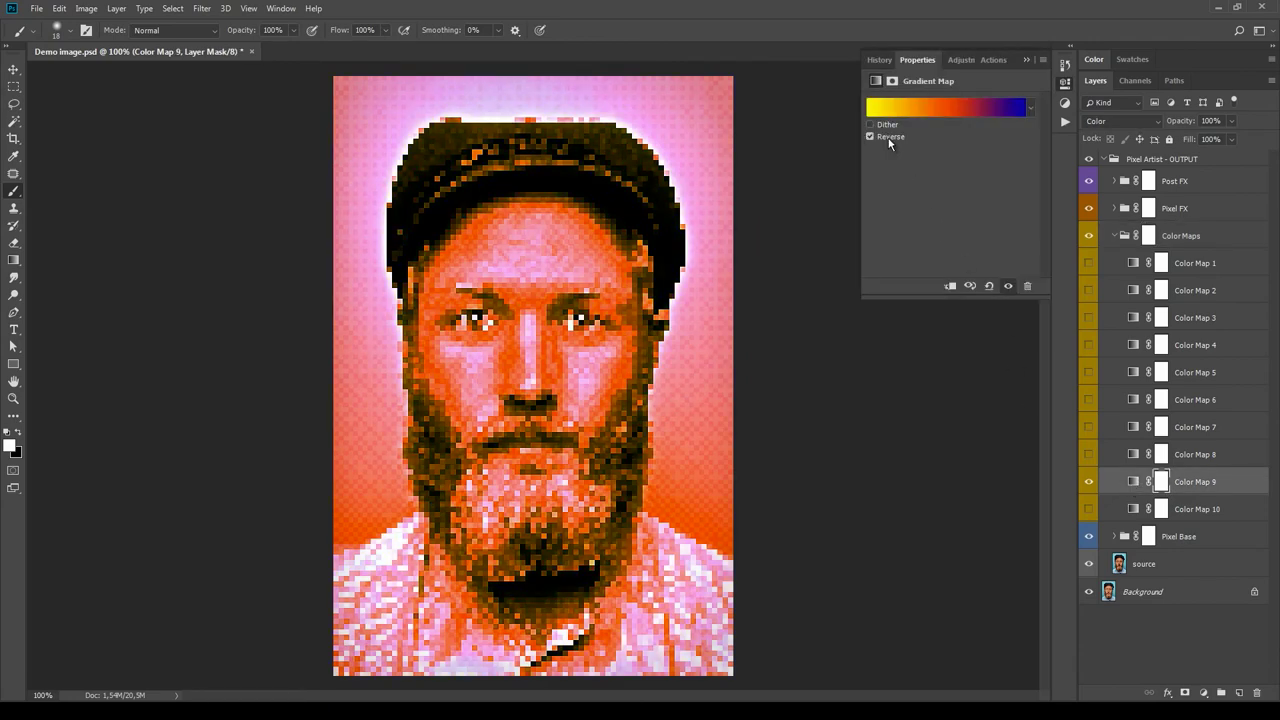
{"action": "left_click", "coordinate": [870, 137]}
{"action": "left_click", "coordinate": [960, 116]}
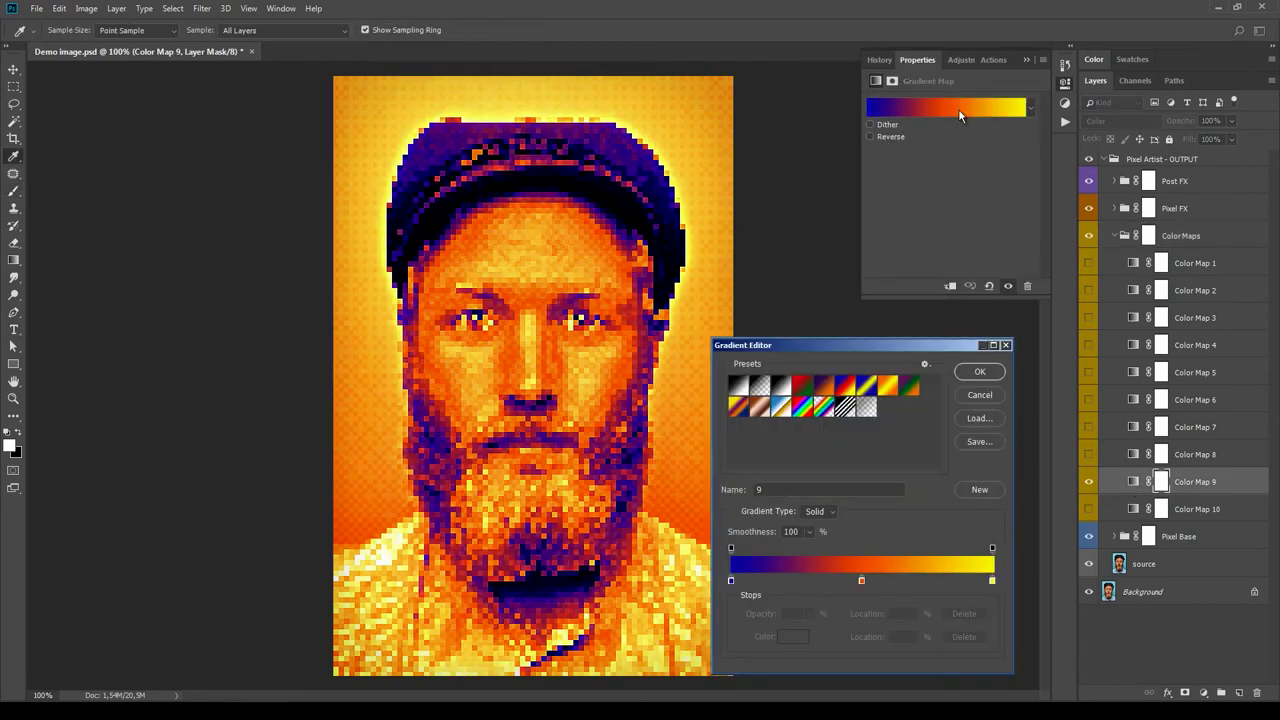
{"action": "left_click", "coordinate": [979, 395]}
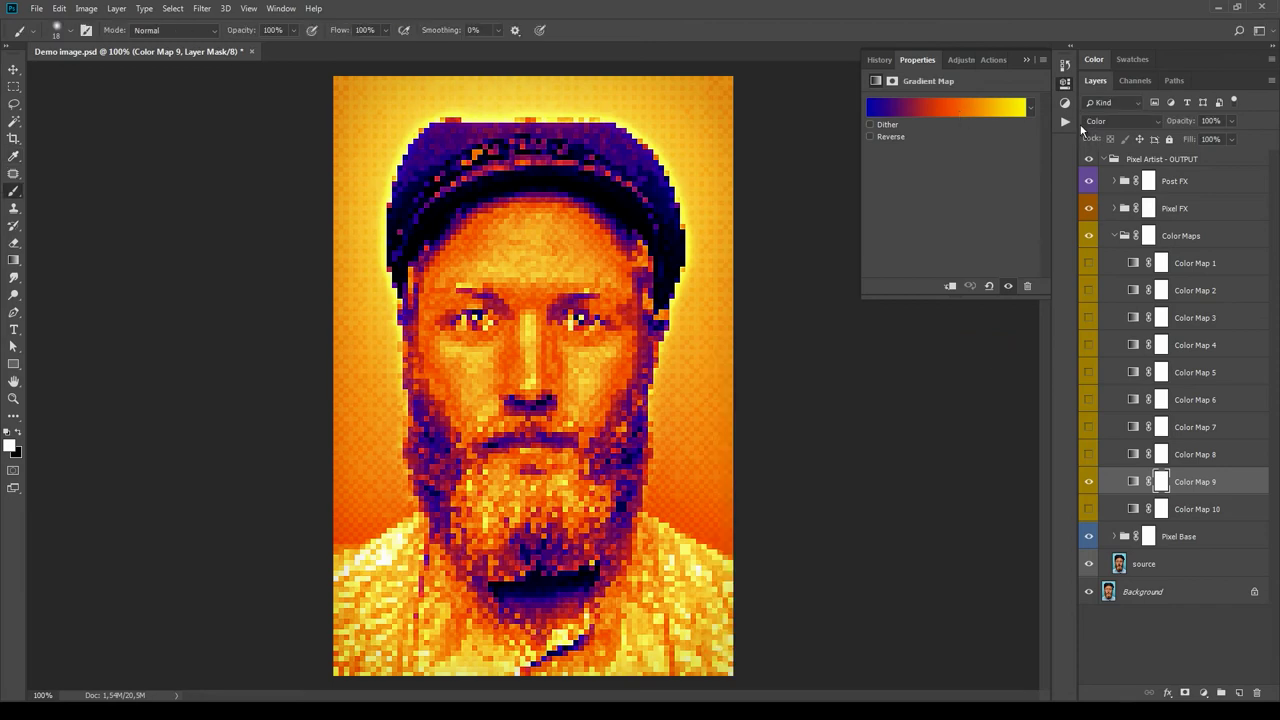
Close the gradient properties, hide Color Map 9, and collapse the Color Maps group.
{"action": "left_click", "coordinate": [1032, 61]}
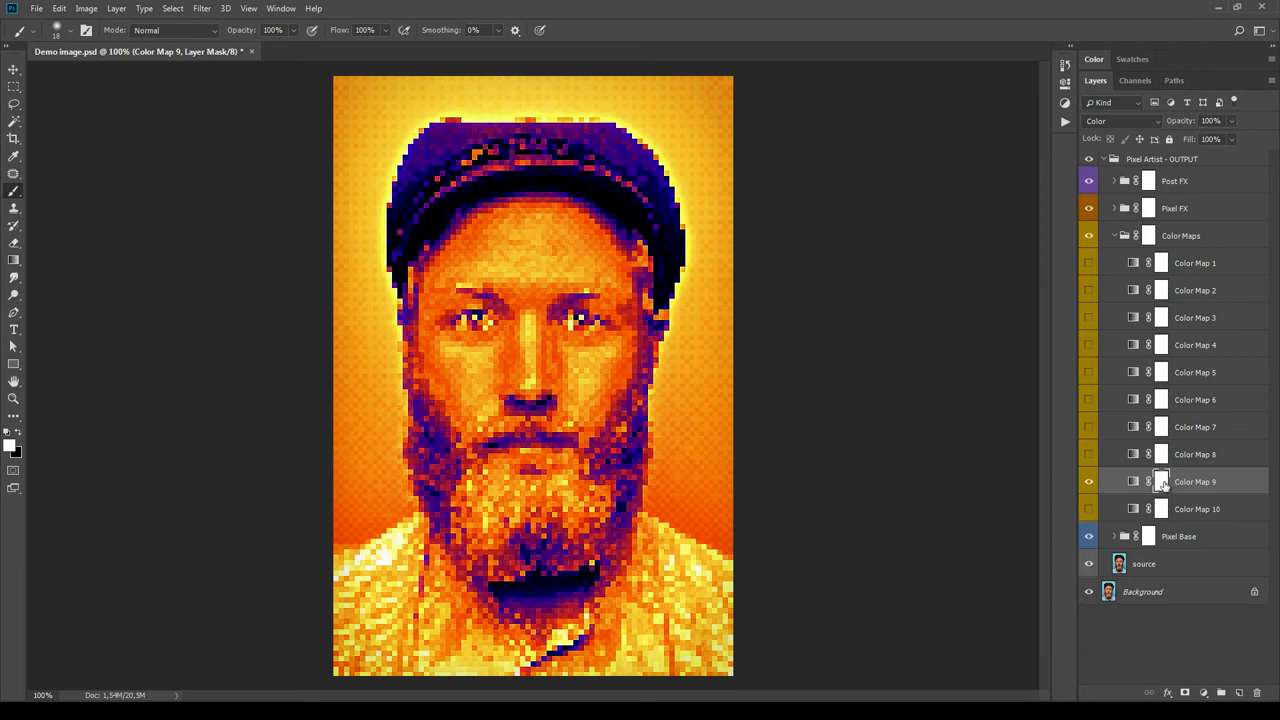
{"action": "left_click", "coordinate": [1229, 122]}
{"action": "left_click", "coordinate": [1206, 236]}
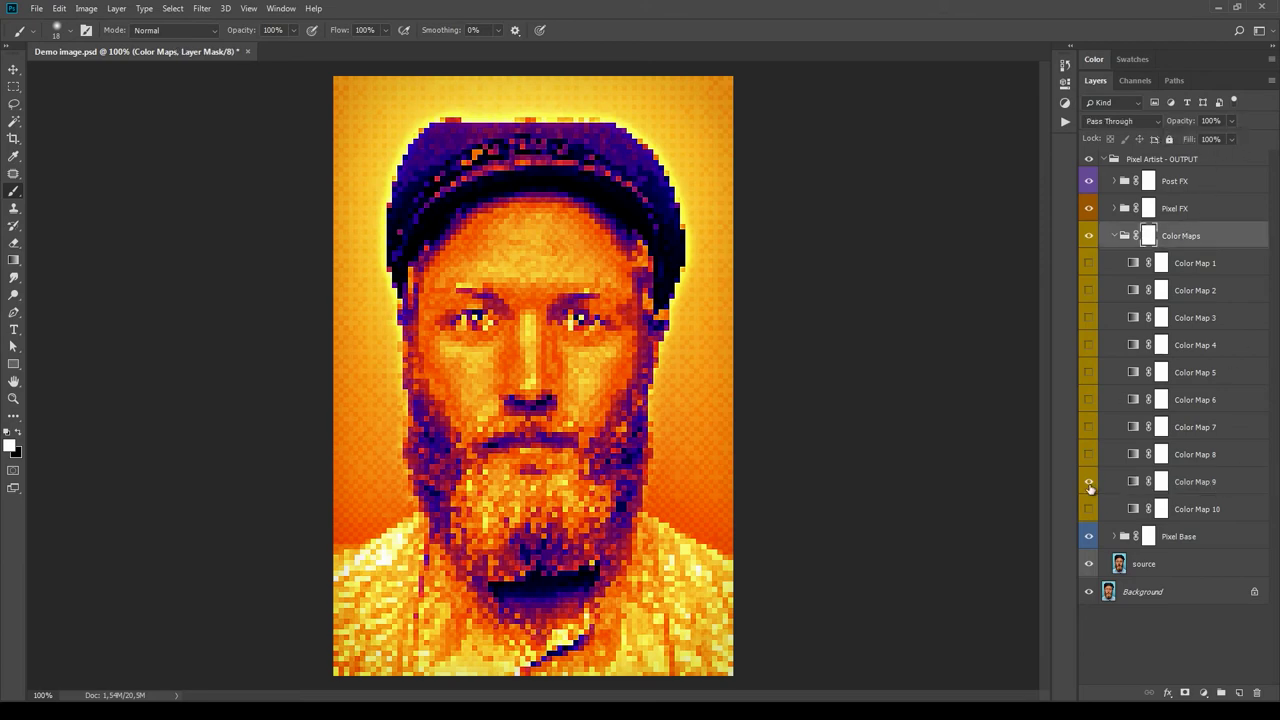
{"action": "left_click", "coordinate": [1089, 483]}
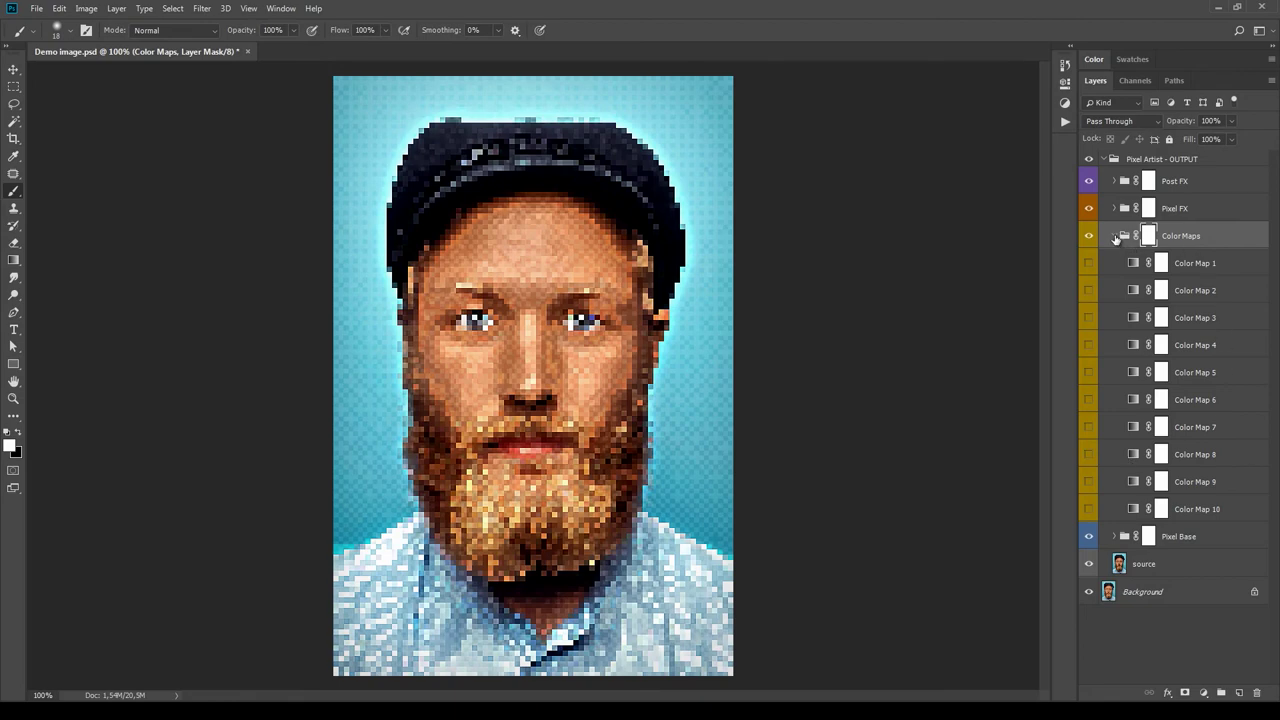
{"action": "left_click", "coordinate": [1116, 236]}
Expand the Pixel FX group and toggle its visibility to compare the image with and without its effects.
{"action": "left_click", "coordinate": [1124, 208]}
{"action": "left_click", "coordinate": [1116, 208]}
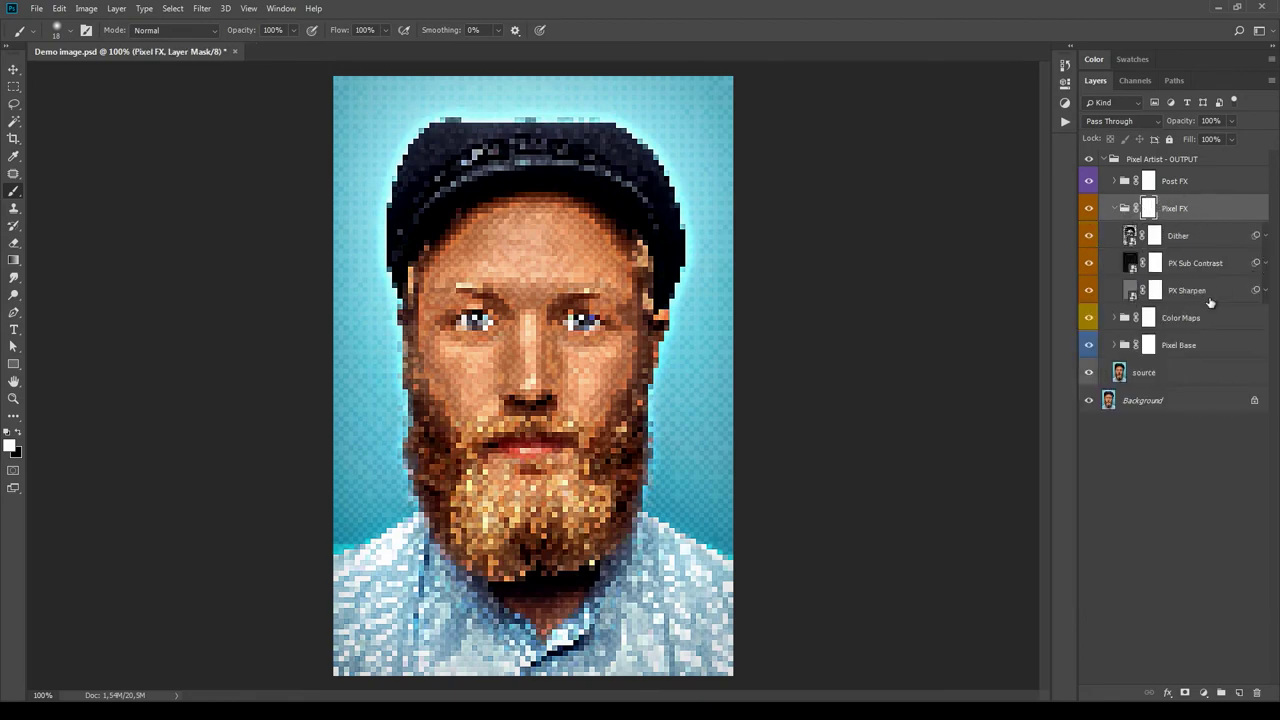
{"action": "left_click", "coordinate": [1205, 264]}
{"action": "left_click", "coordinate": [1201, 235]}
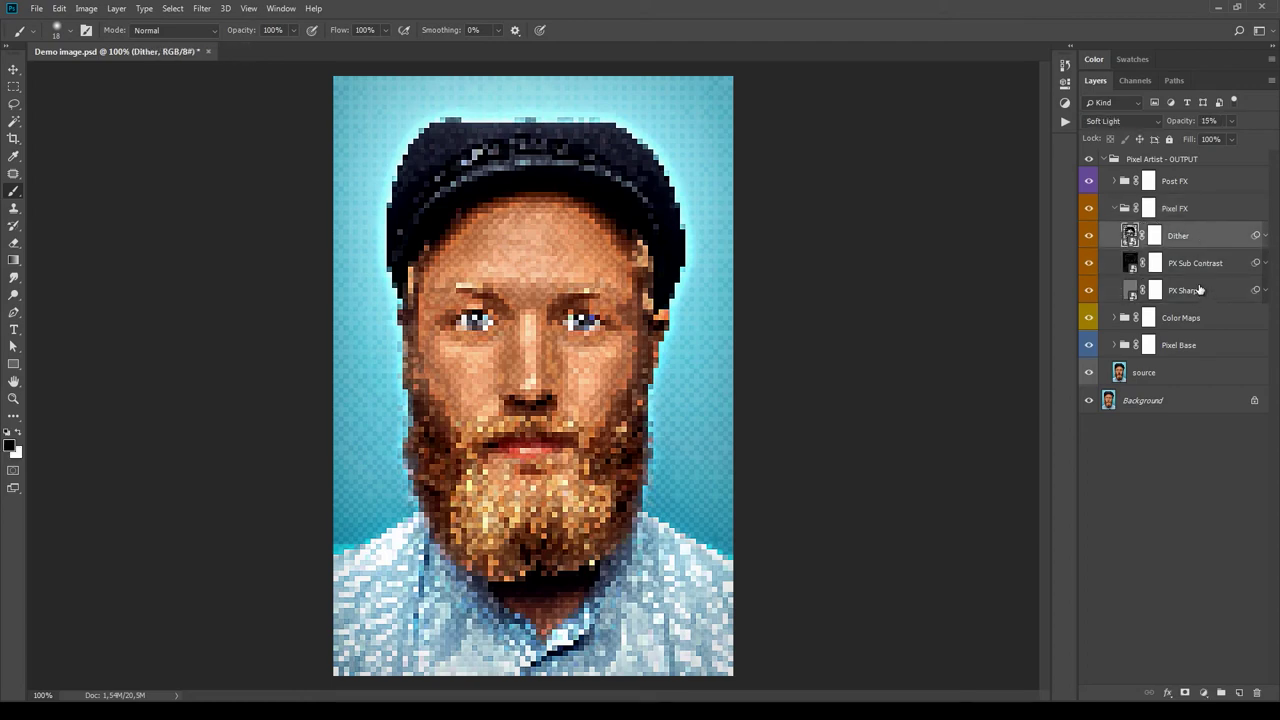
{"action": "left_click", "coordinate": [1089, 208]}
{"action": "left_click", "coordinate": [1089, 208]}
{"action": "left_click", "coordinate": [1089, 208]}
{"action": "left_click", "coordinate": [1089, 208]}
{"action": "left_click", "coordinate": [1089, 208]}
Expand PX Sharpen's smart filters and inspect the High Pass settings, leaving without changing them.
{"action": "left_click", "coordinate": [1220, 290]}
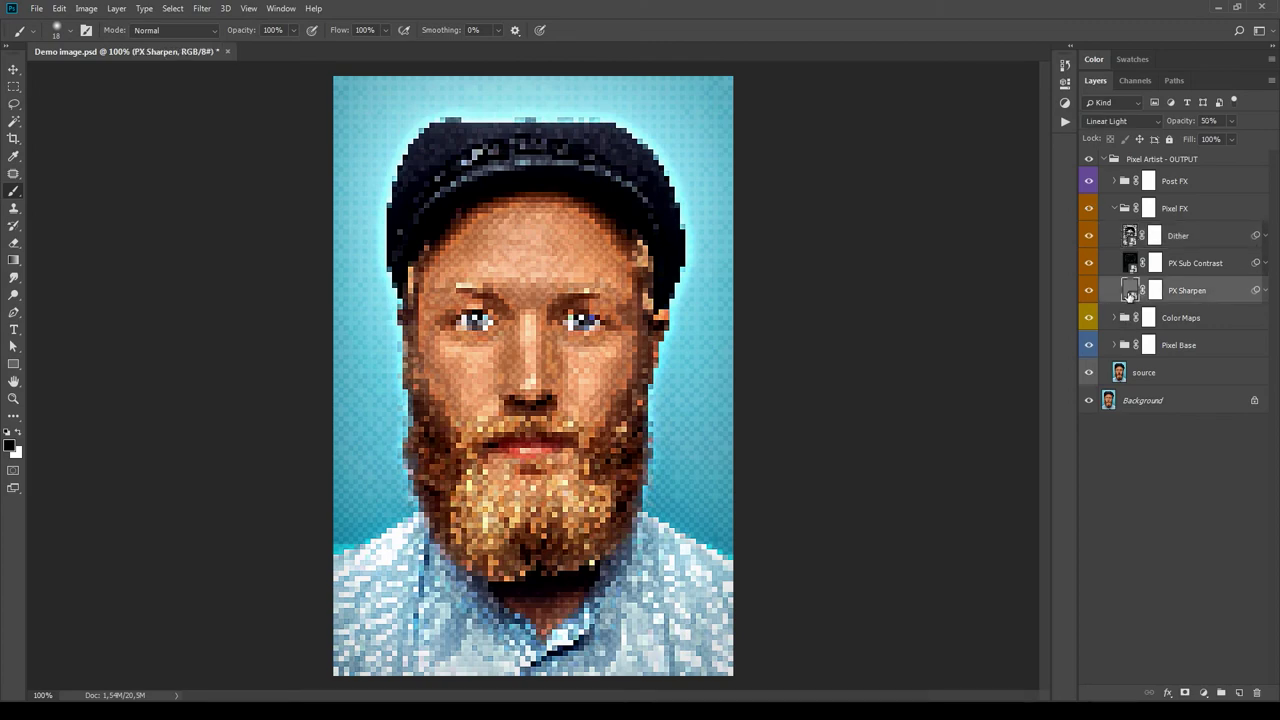
{"action": "left_click", "coordinate": [1264, 291]}
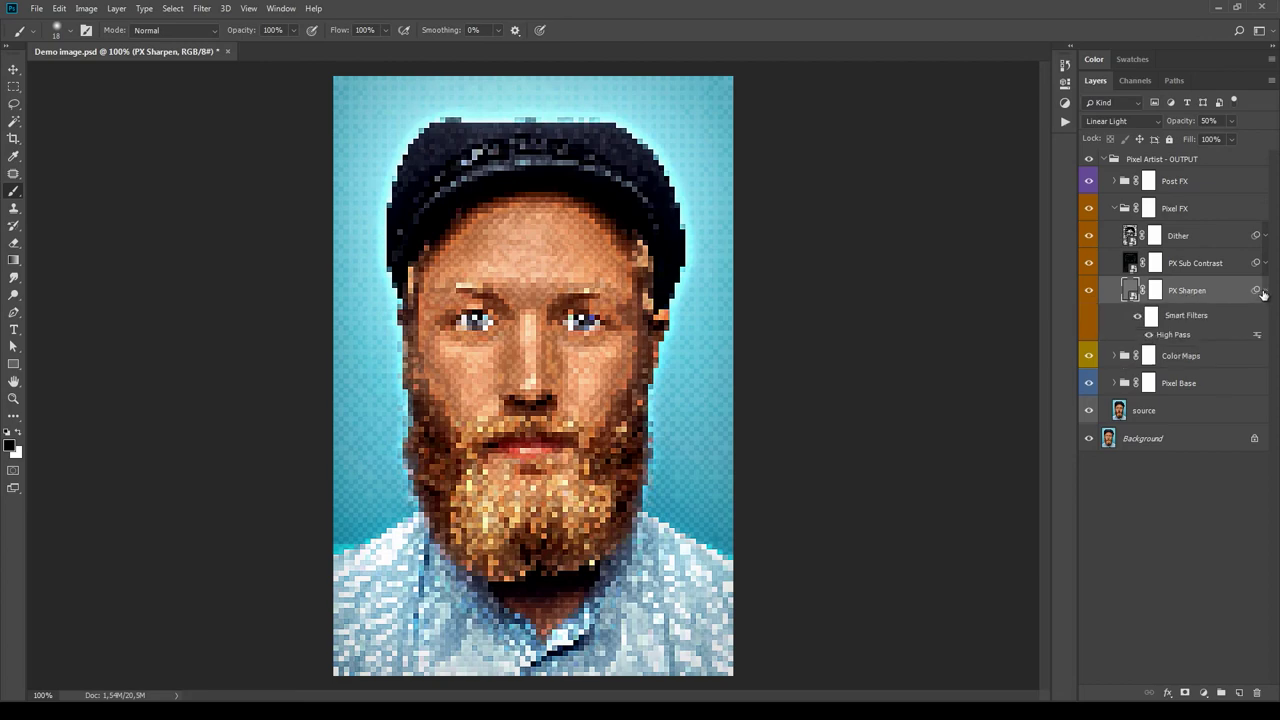
{"action": "double_click", "coordinate": [1176, 335]}
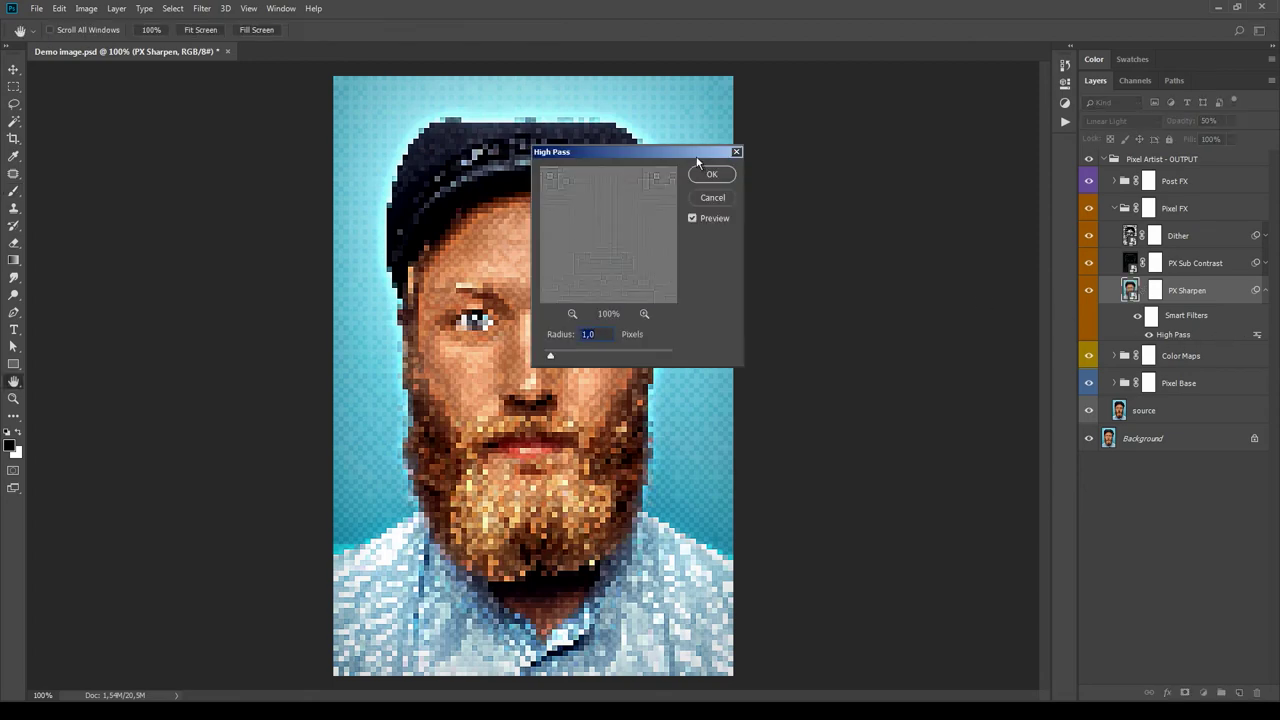
{"action": "left_click_drag", "start_coordinate": [698, 161], "coordinate": [933, 227]}
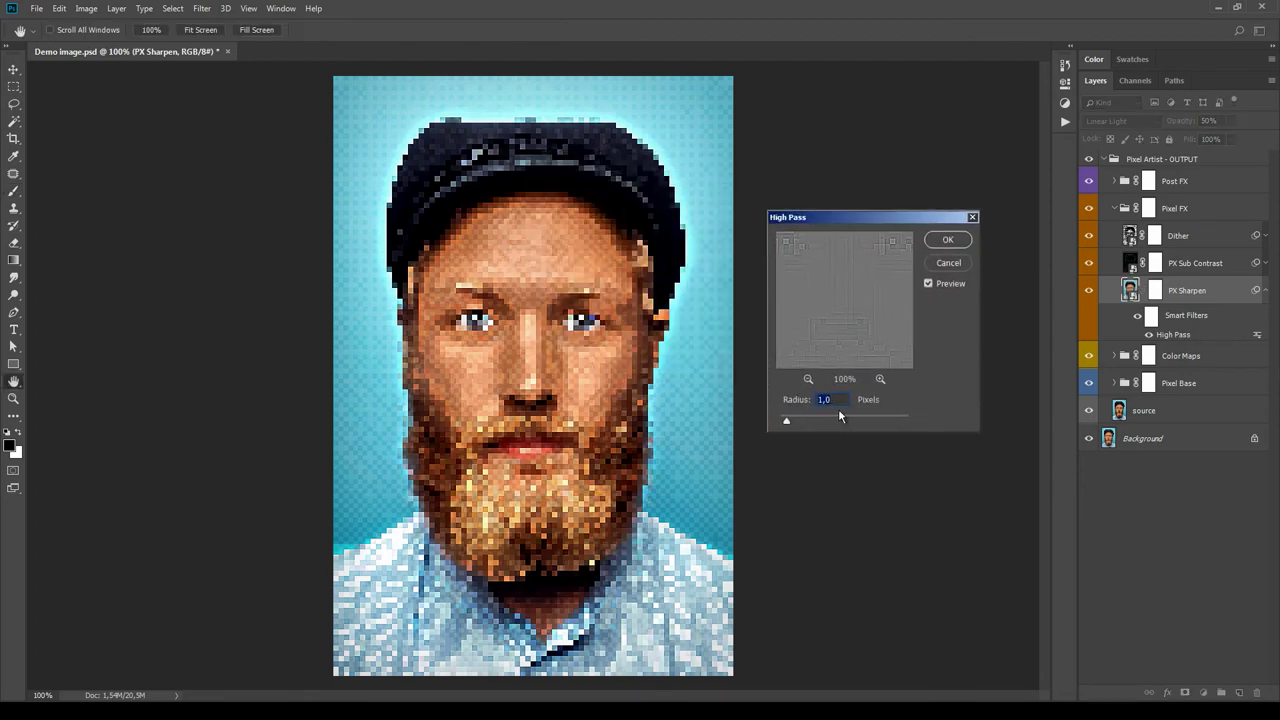
{"action": "left_click", "coordinate": [949, 263]}
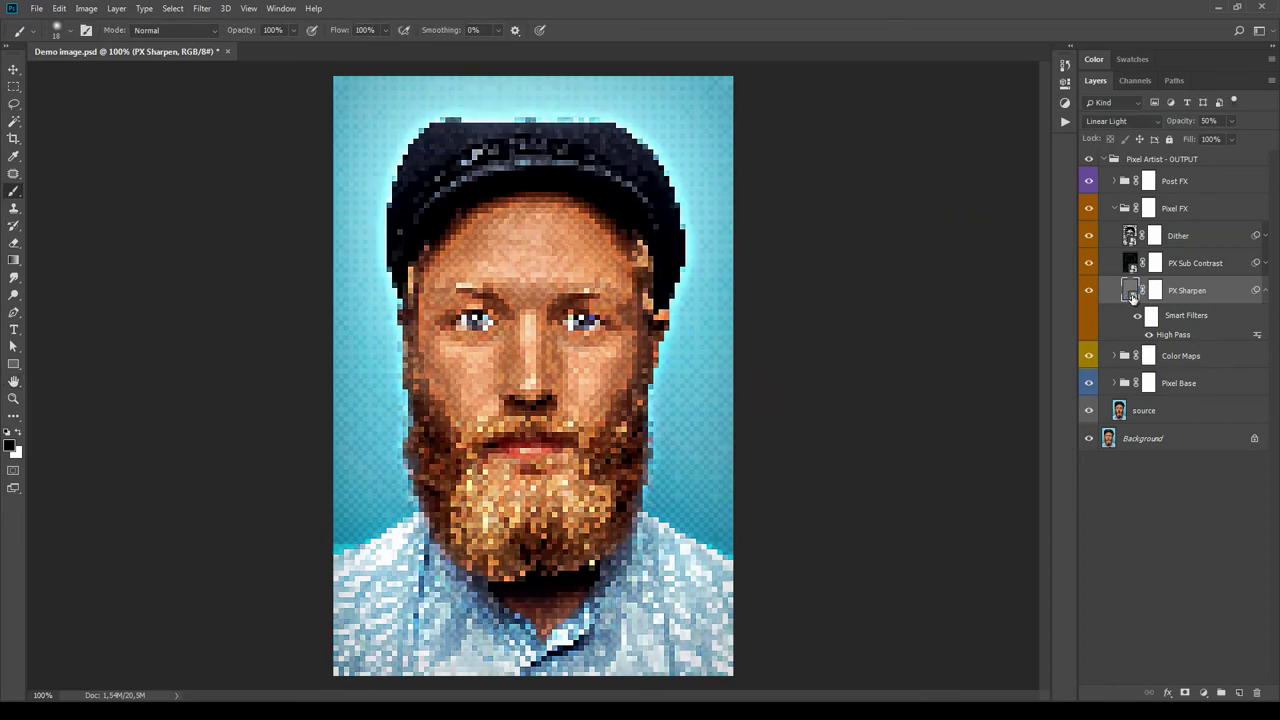
Try different opacities on PX Sharpen, return it to 50%, review its blend modes, and collapse its smart filters.
{"action": "left_click_drag", "start_coordinate": [1232, 140], "coordinate": [1164, 123]}
{"action": "type", "text": "50"}
{"action": "left_click", "coordinate": [1158, 121]}
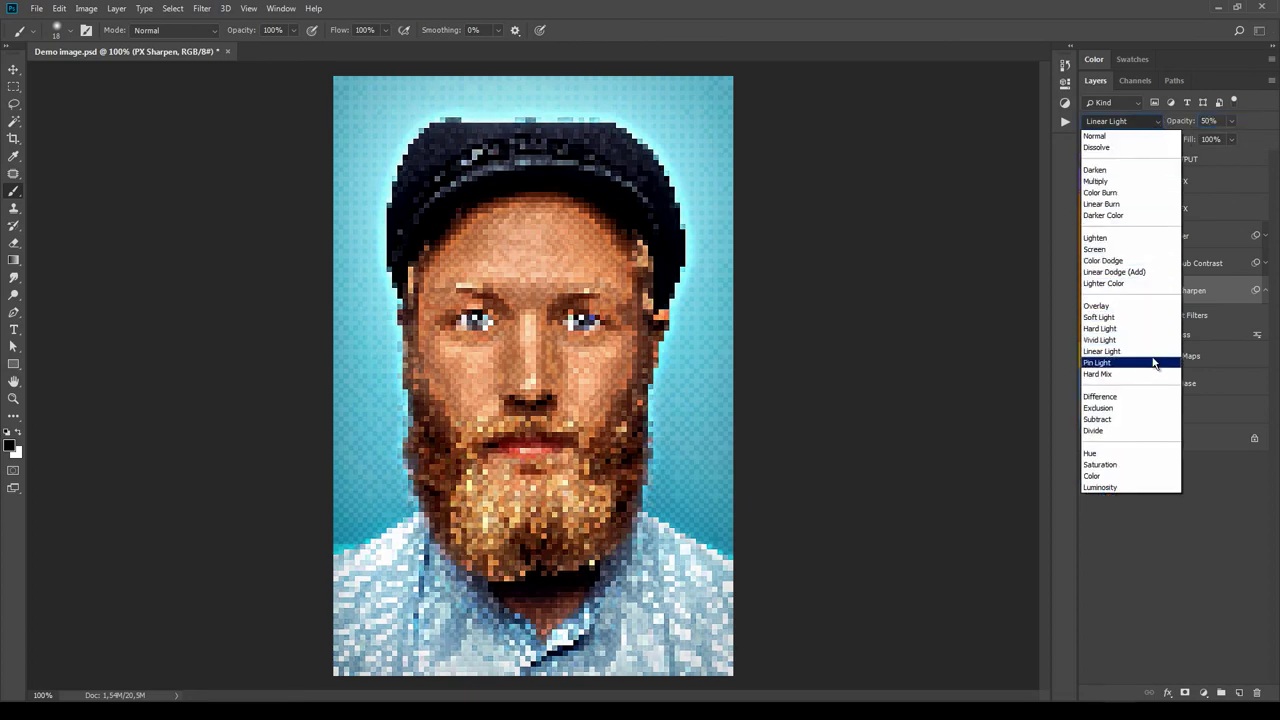
{"action": "left_click", "coordinate": [1230, 536]}
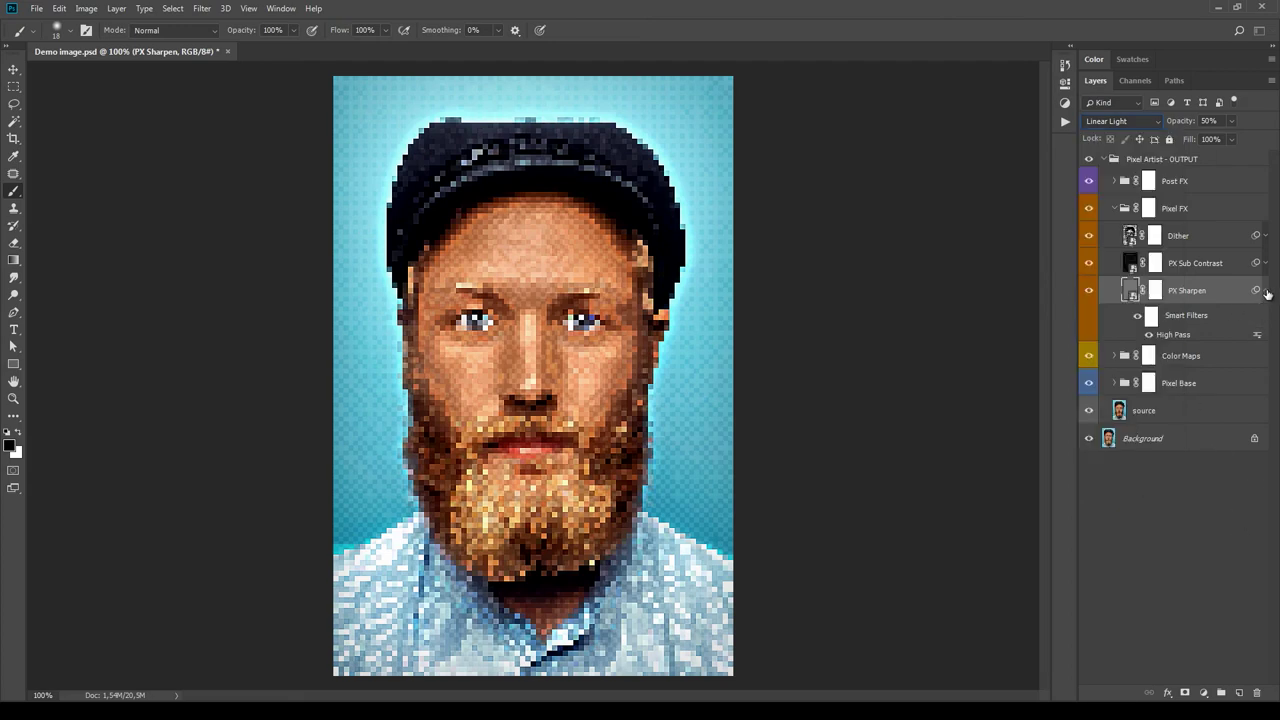
{"action": "left_click", "coordinate": [1265, 290]}
Expand PX Sub Contrast's smart filters and toggle the layer's visibility repeatedly to compare its contrast effect.
{"action": "left_click", "coordinate": [1265, 263]}
{"action": "left_click", "coordinate": [1229, 268]}
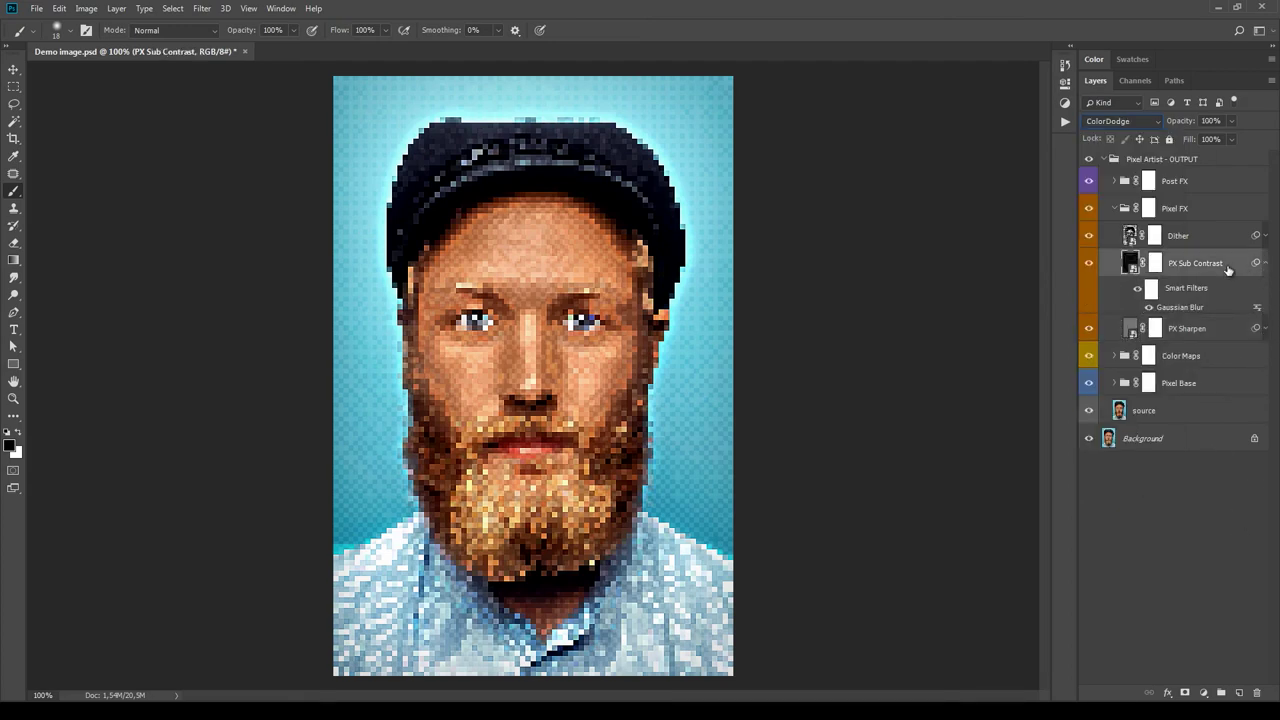
{"action": "left_click", "coordinate": [1089, 263]}
{"action": "left_click", "coordinate": [1089, 263]}
{"action": "left_click", "coordinate": [1089, 263]}
{"action": "left_click", "coordinate": [1089, 263]}
{"action": "left_click", "coordinate": [1089, 263]}
{"action": "left_click", "coordinate": [1089, 263]}
{"action": "left_click", "coordinate": [1089, 263]}
{"action": "left_click", "coordinate": [1089, 263]}
{"action": "left_click", "coordinate": [1089, 263]}
{"action": "left_click", "coordinate": [1089, 263]}
Try Gaussian Blur radii of 20 and 5 pixels on PX Sub Contrast, discard the changes, and collapse its smart filters.
{"action": "double_click", "coordinate": [1188, 312]}
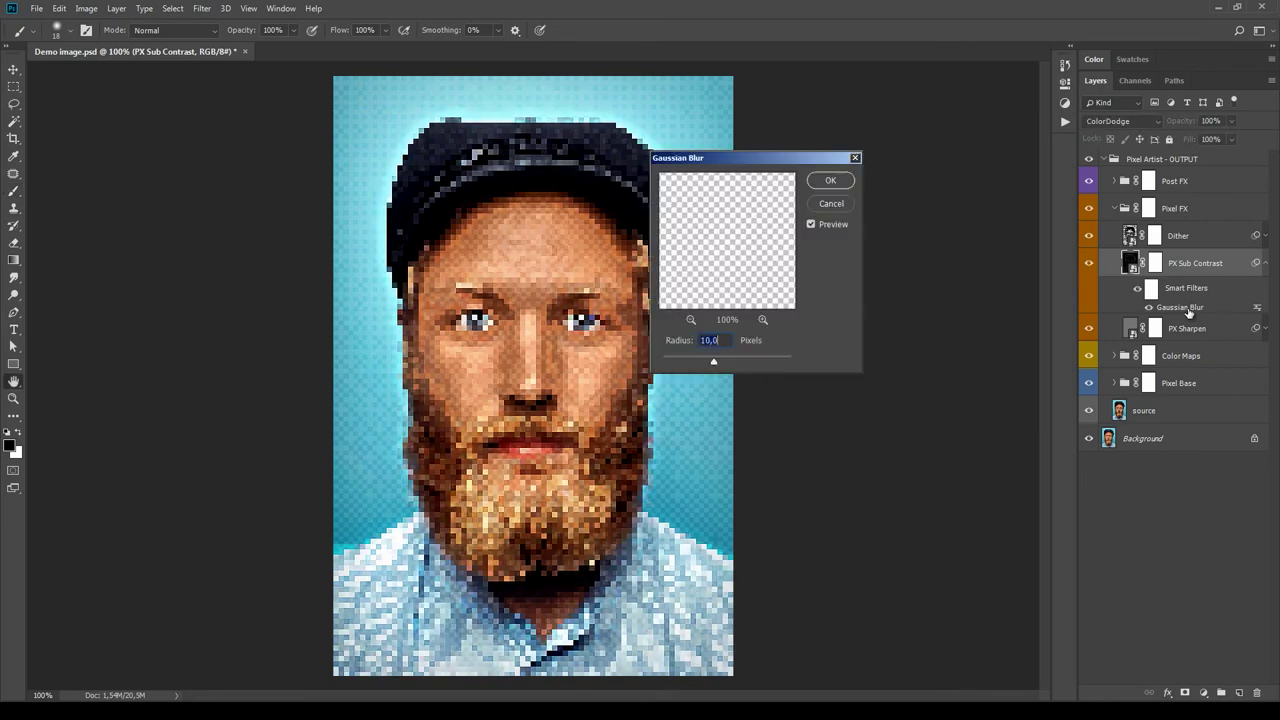
{"action": "left_click_drag", "start_coordinate": [776, 160], "coordinate": [895, 225]}
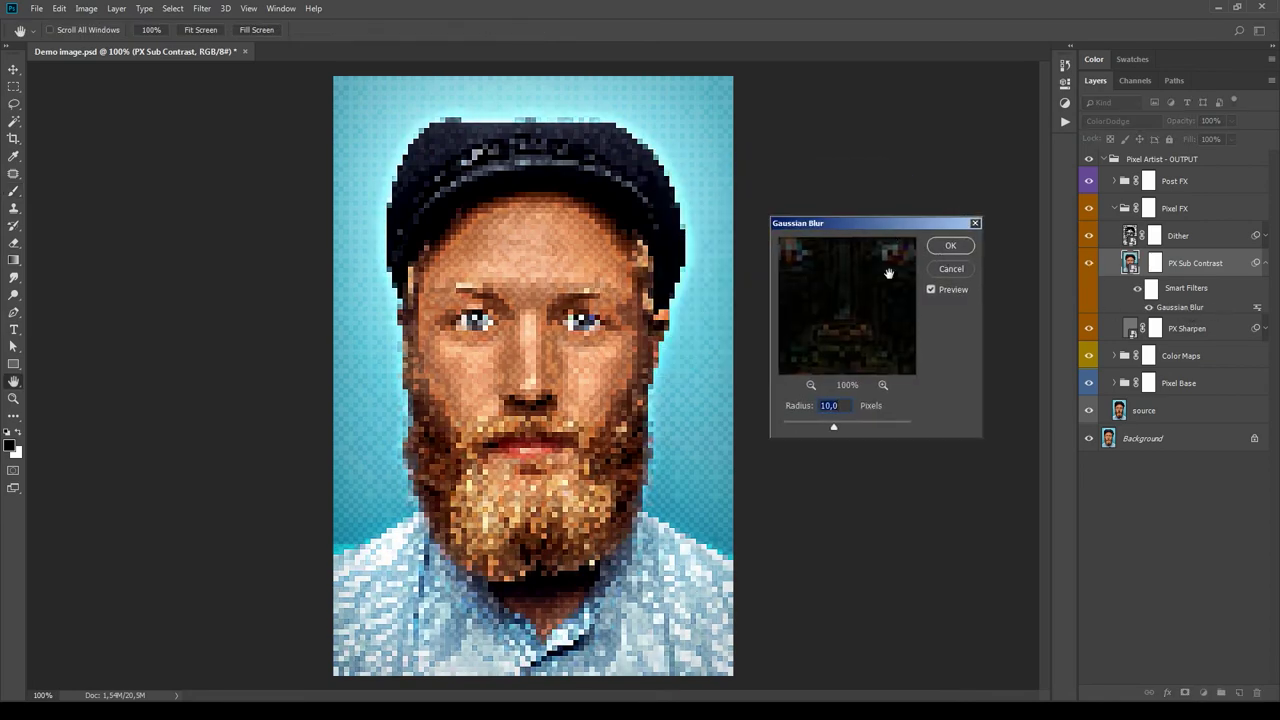
{"action": "type", "text": "20"}
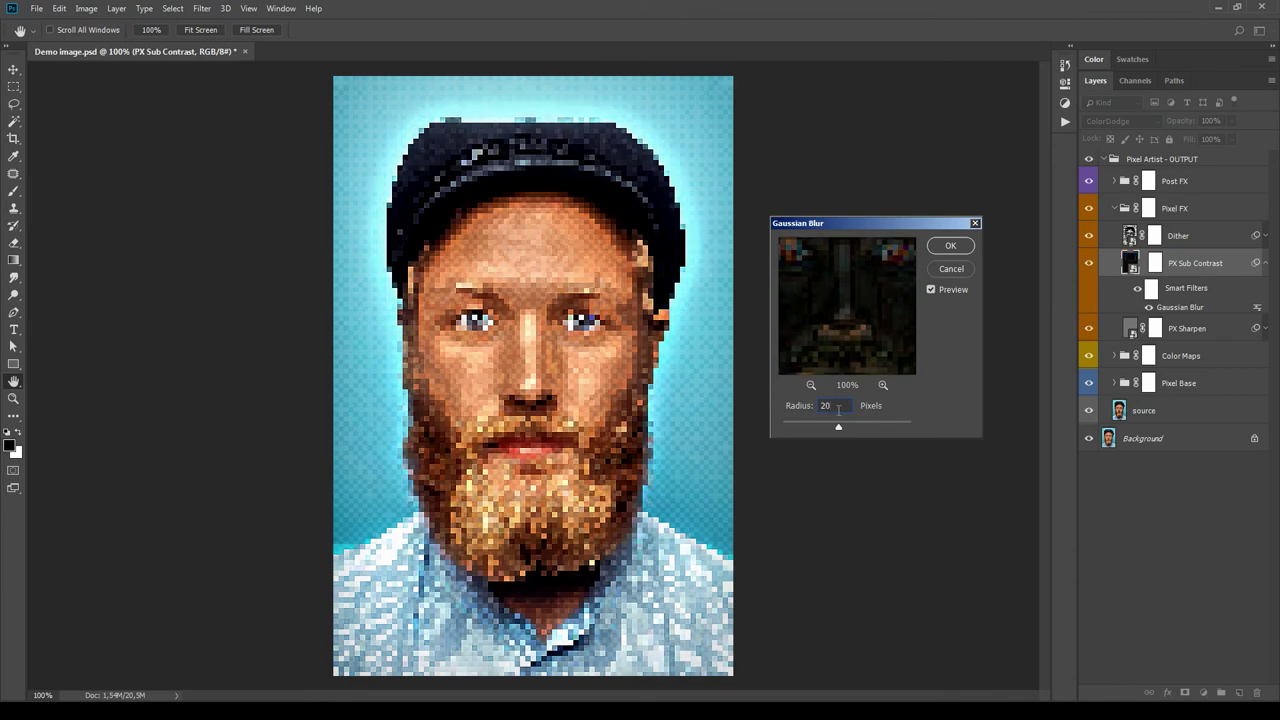
{"action": "left_click_drag", "start_coordinate": [839, 410], "coordinate": [695, 417]}
{"action": "type", "text": "5"}
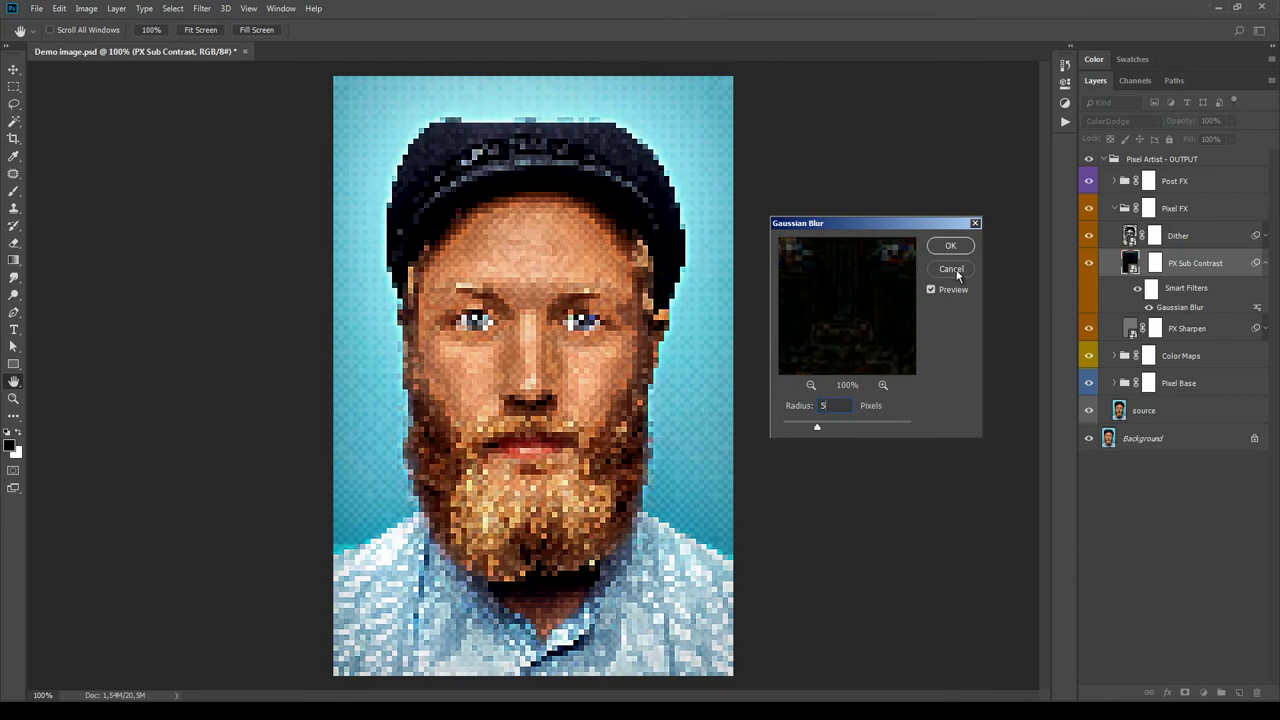
{"action": "left_click", "coordinate": [955, 273]}
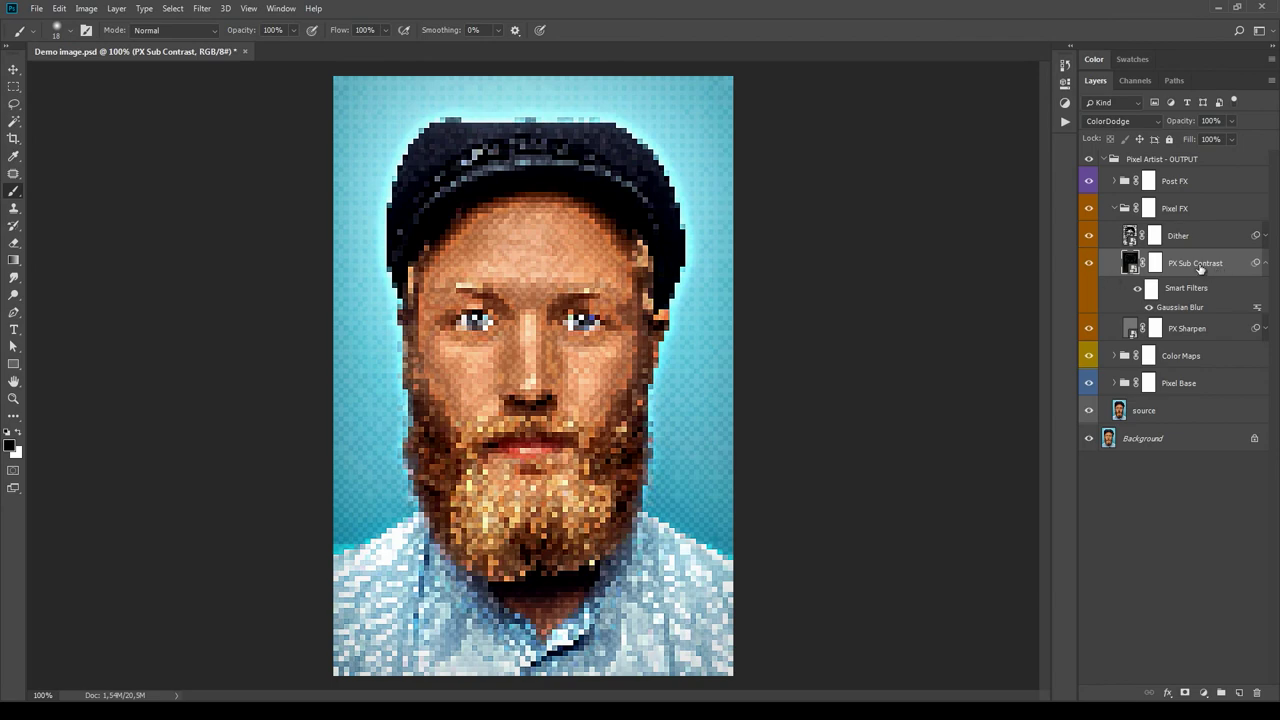
{"action": "left_click", "coordinate": [1266, 264]}
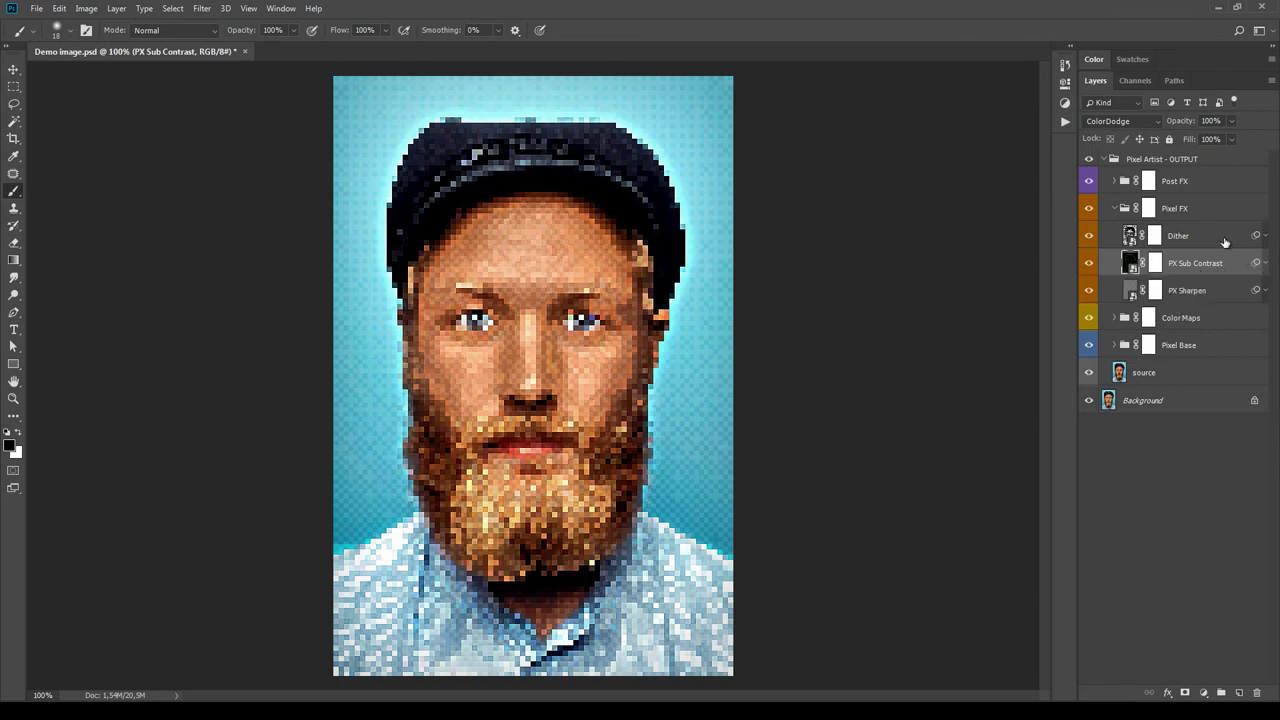
Select the Dither layer and toggle its visibility to compare the image with and without dithering.
{"action": "left_click", "coordinate": [1225, 240]}
{"action": "left_click", "coordinate": [1088, 236]}
{"action": "left_click", "coordinate": [1088, 236]}
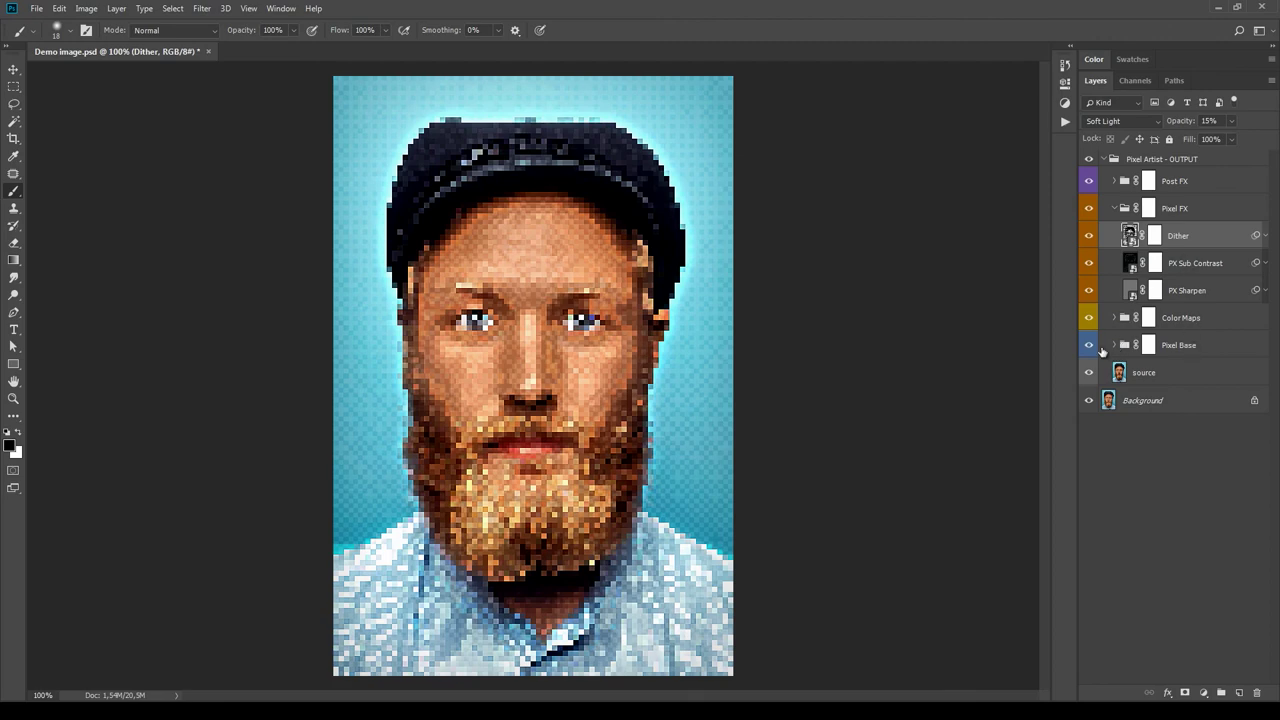
In the Dither smart object, hide Dither 10, show Dither 2 through 9 and Dither 18, then save and close it.
{"action": "double_click", "coordinate": [1130, 234]}
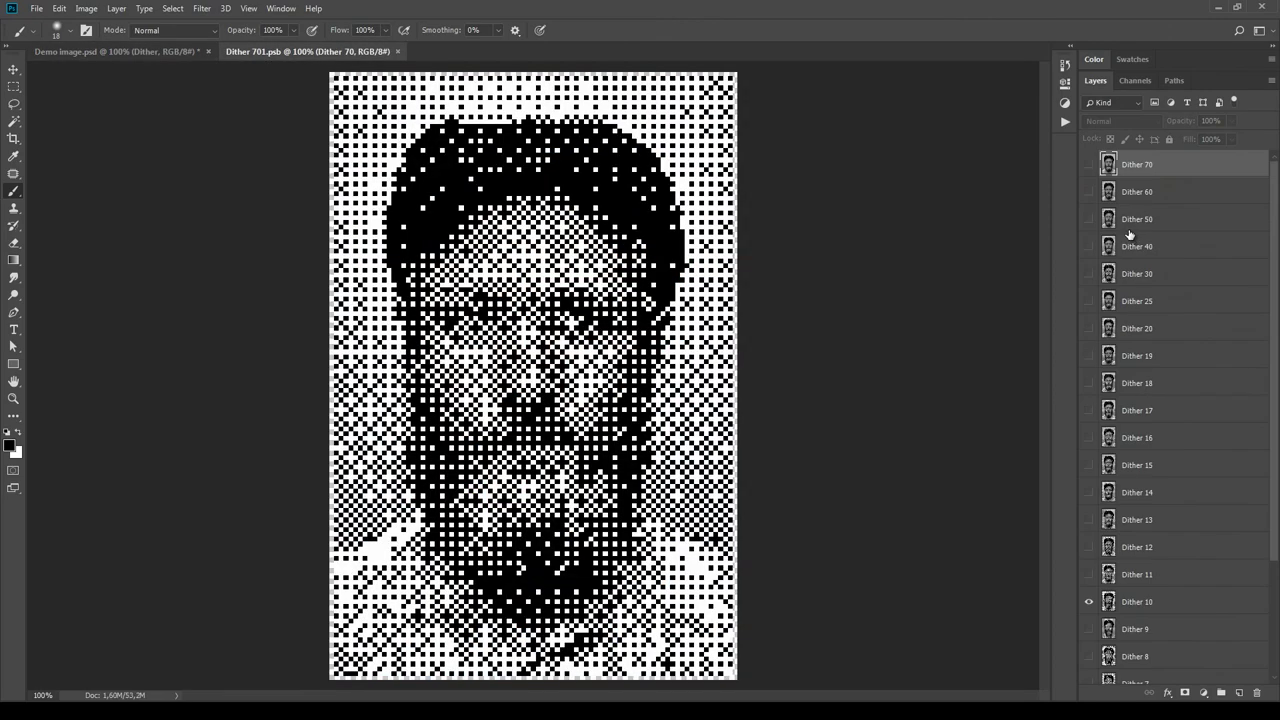
{"action": "scroll", "coordinate": [1131, 491], "scroll_direction": "down", "scroll_amount": 5}
{"action": "left_click_drag", "start_coordinate": [1093, 467], "coordinate": [1094, 675]}
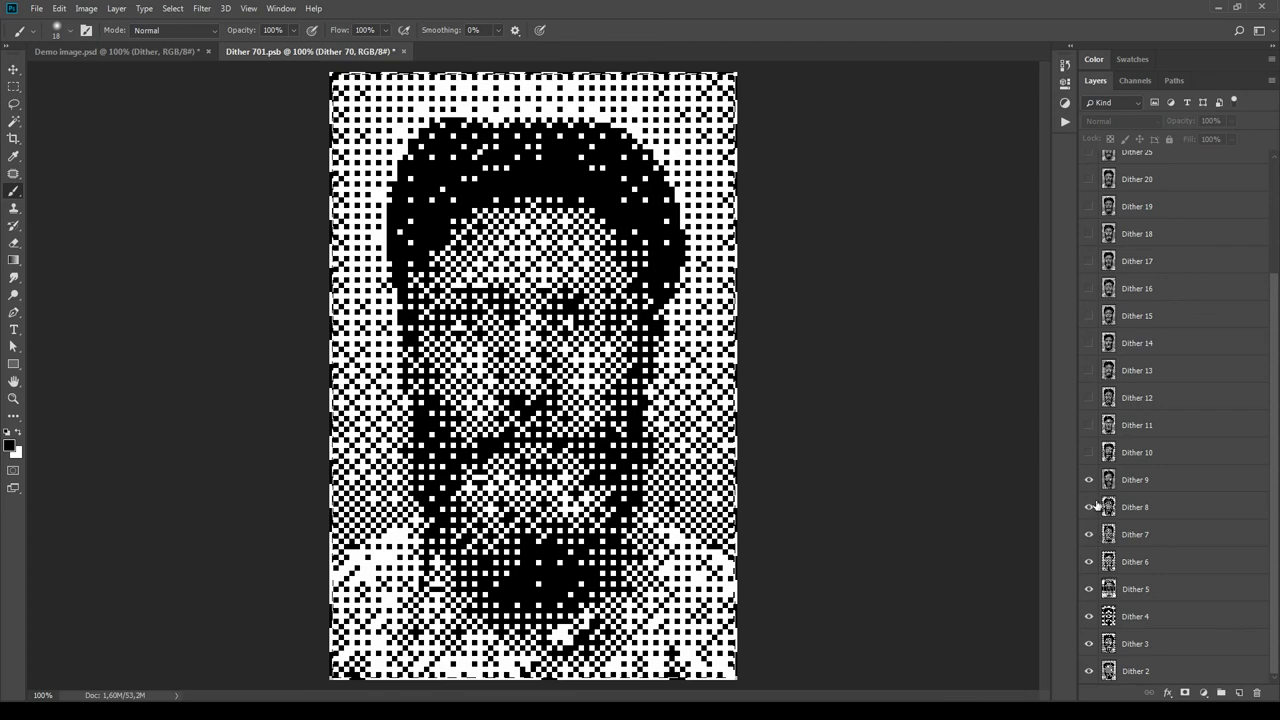
{"action": "left_click_drag", "start_coordinate": [1090, 451], "coordinate": [1092, 425]}
{"action": "left_click", "coordinate": [1089, 234]}
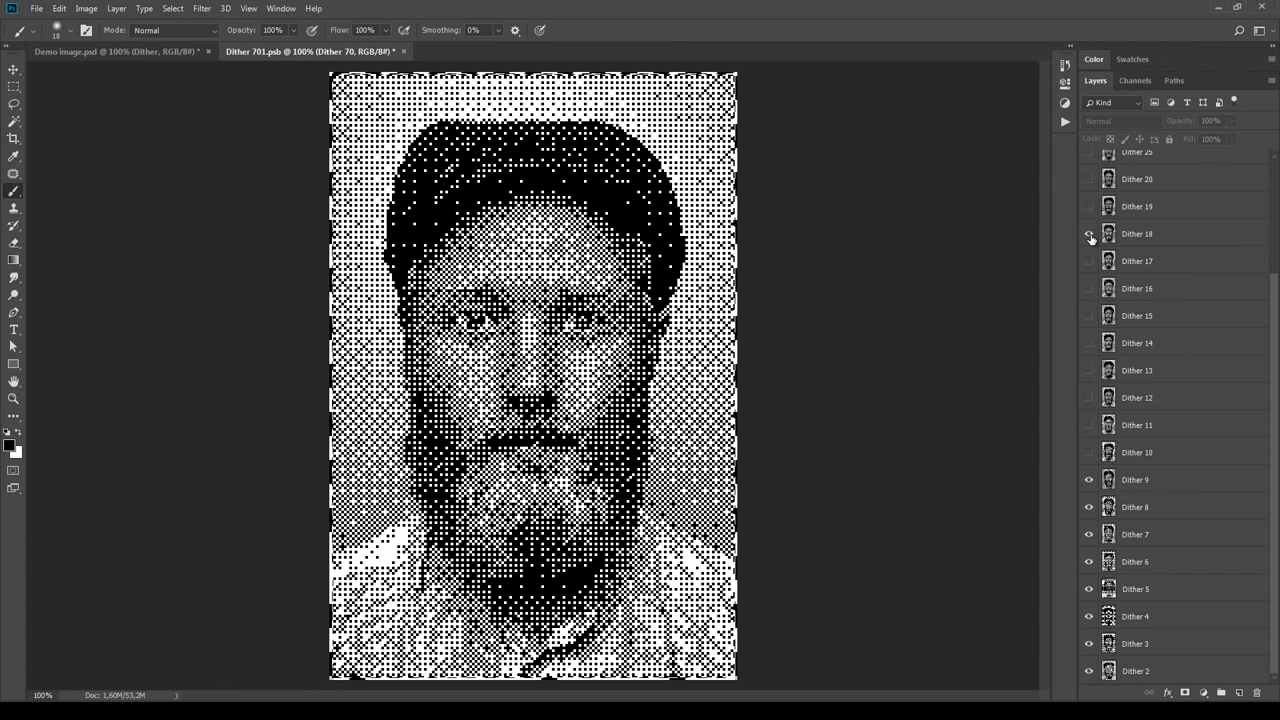
{"action": "left_click", "coordinate": [1171, 237]}
{"action": "key", "text": "ctrl+w"}
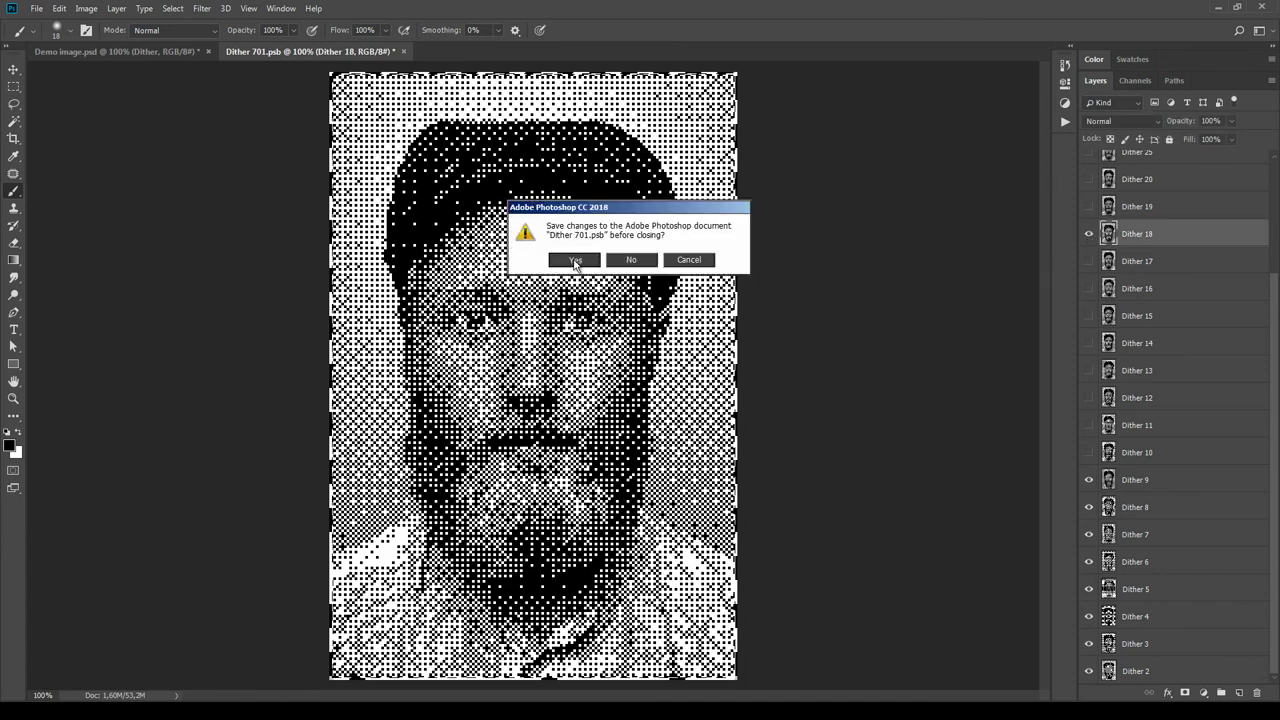
{"action": "left_click", "coordinate": [578, 260]}
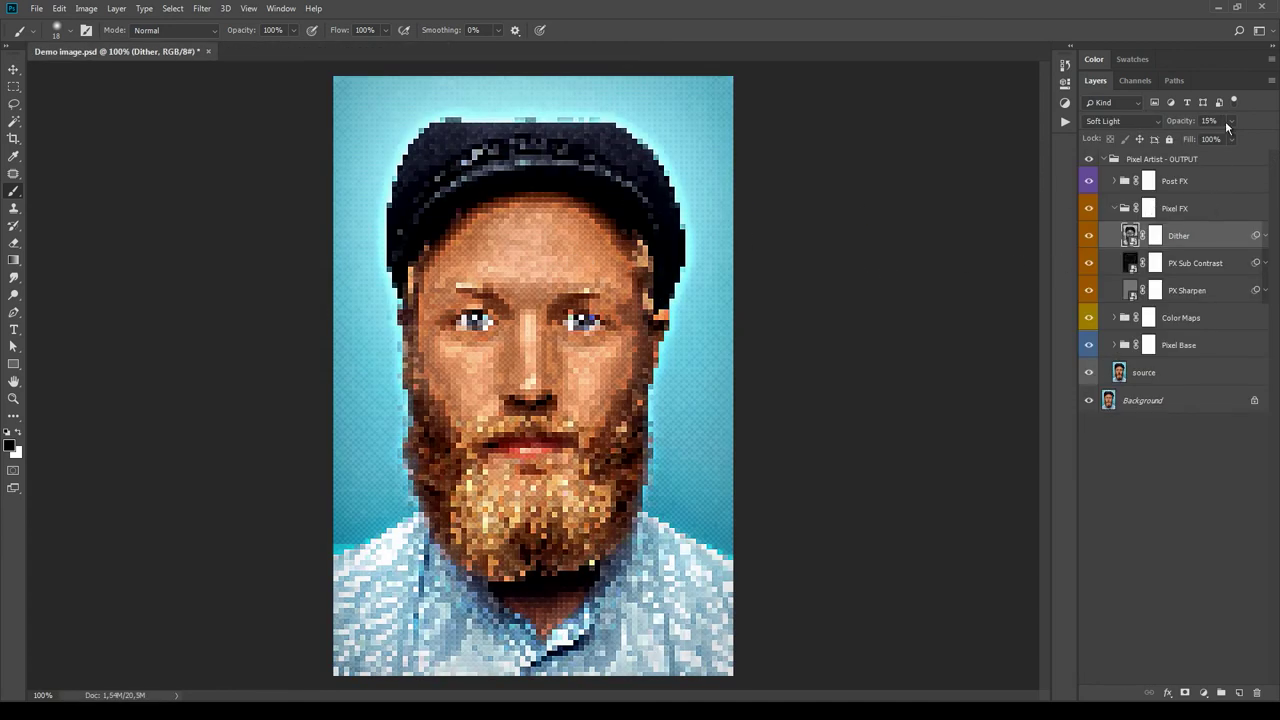
Try the Dither layer at 50% opacity with Overlay and Linear Light blending, returning the blend mode to Soft Light.
{"action": "left_click_drag", "start_coordinate": [1228, 142], "coordinate": [1229, 133]}
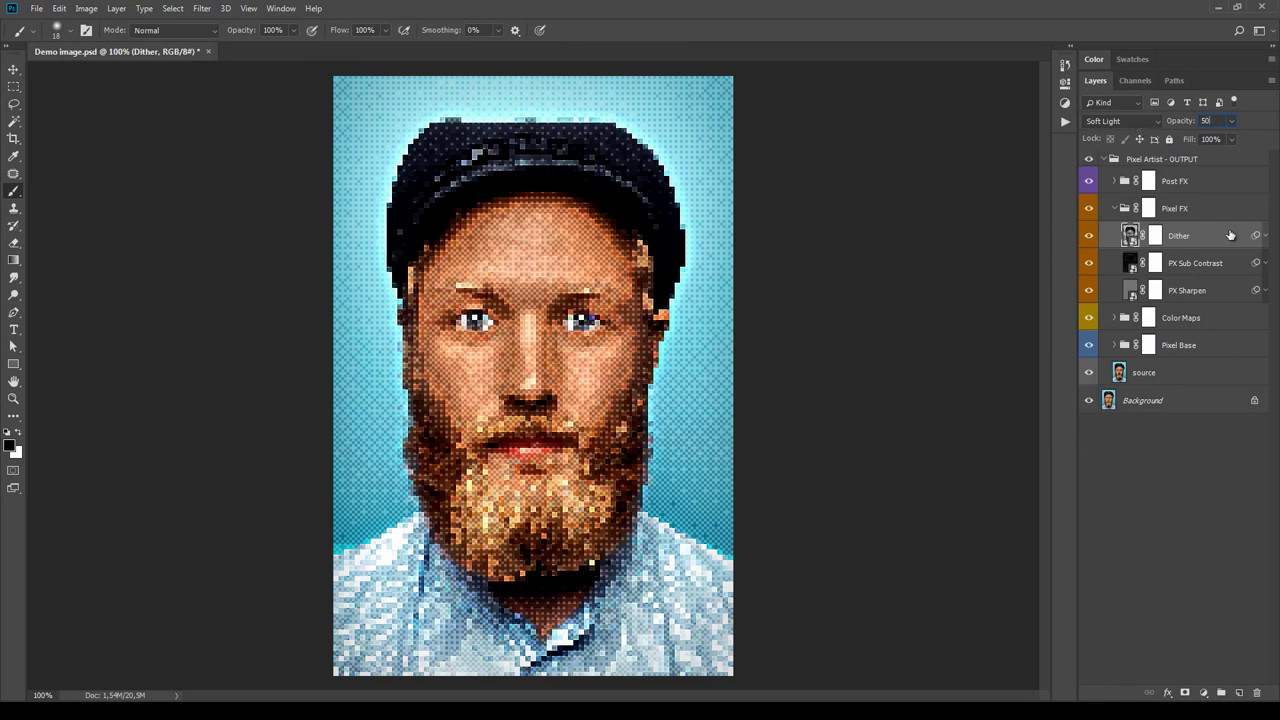
{"action": "left_click", "coordinate": [1133, 125]}
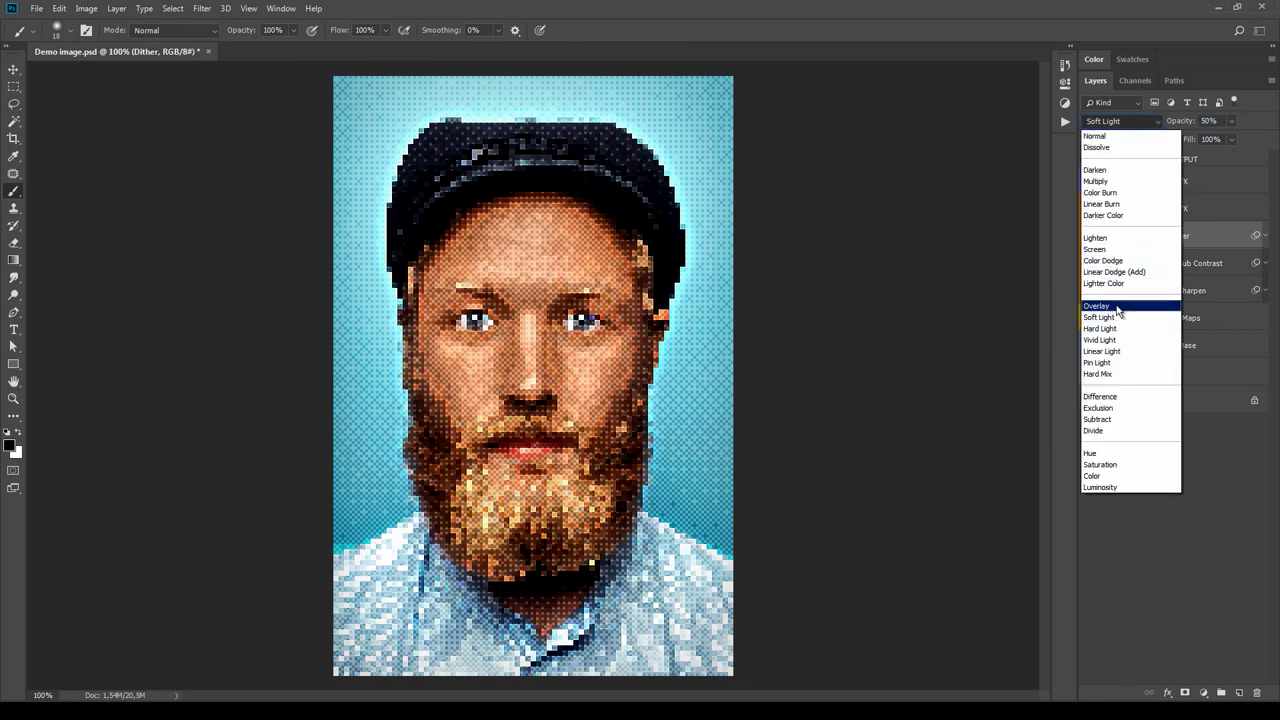
{"action": "left_click", "coordinate": [1100, 303]}
{"action": "left_click", "coordinate": [1125, 120]}
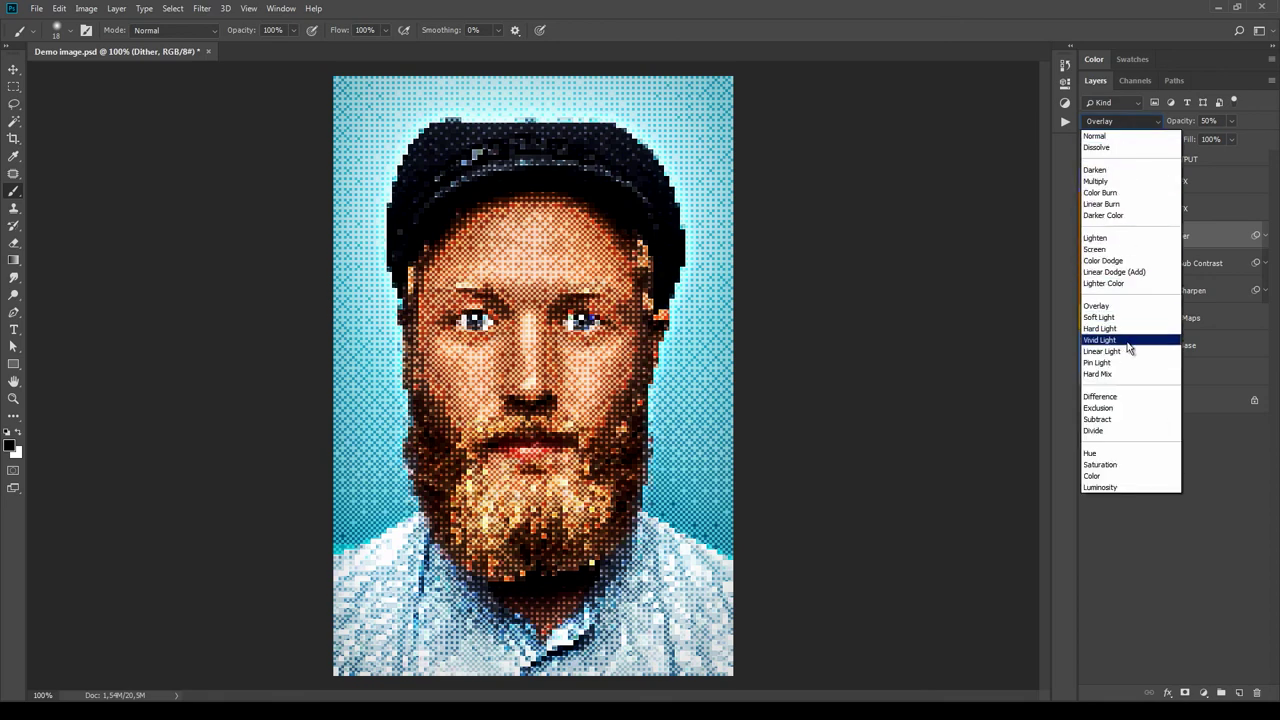
{"action": "left_click", "coordinate": [1128, 344]}
{"action": "left_click", "coordinate": [1124, 122]}
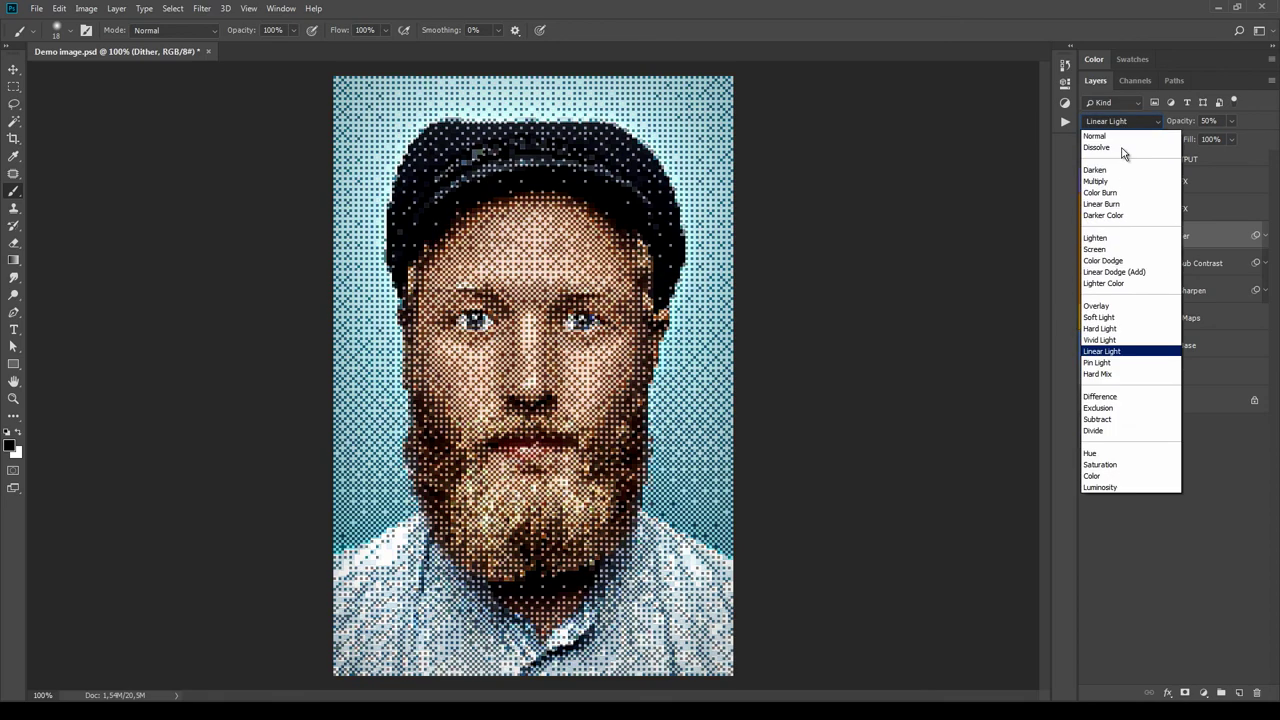
{"action": "left_click", "coordinate": [1148, 316]}
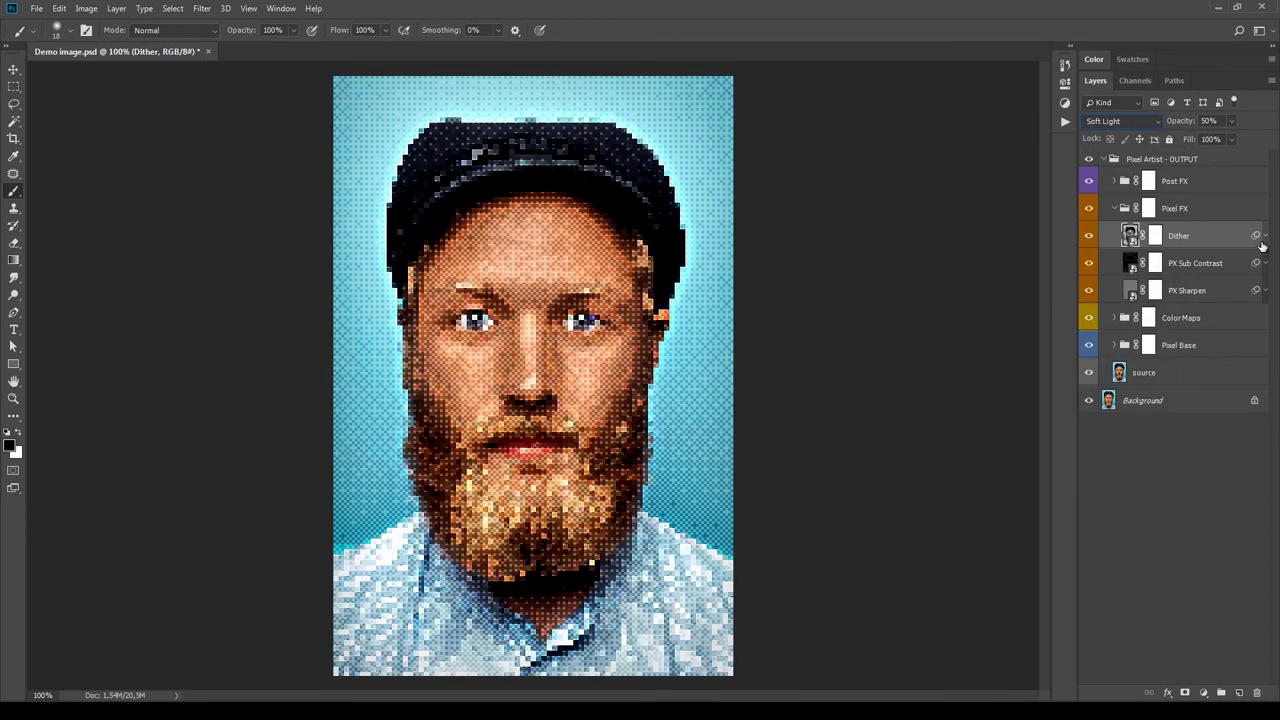
Turn on Dither's High Pass smart filter and try Linear Light and other opacities, returning the blend mode to Soft Light.
{"action": "left_click", "coordinate": [1264, 238]}
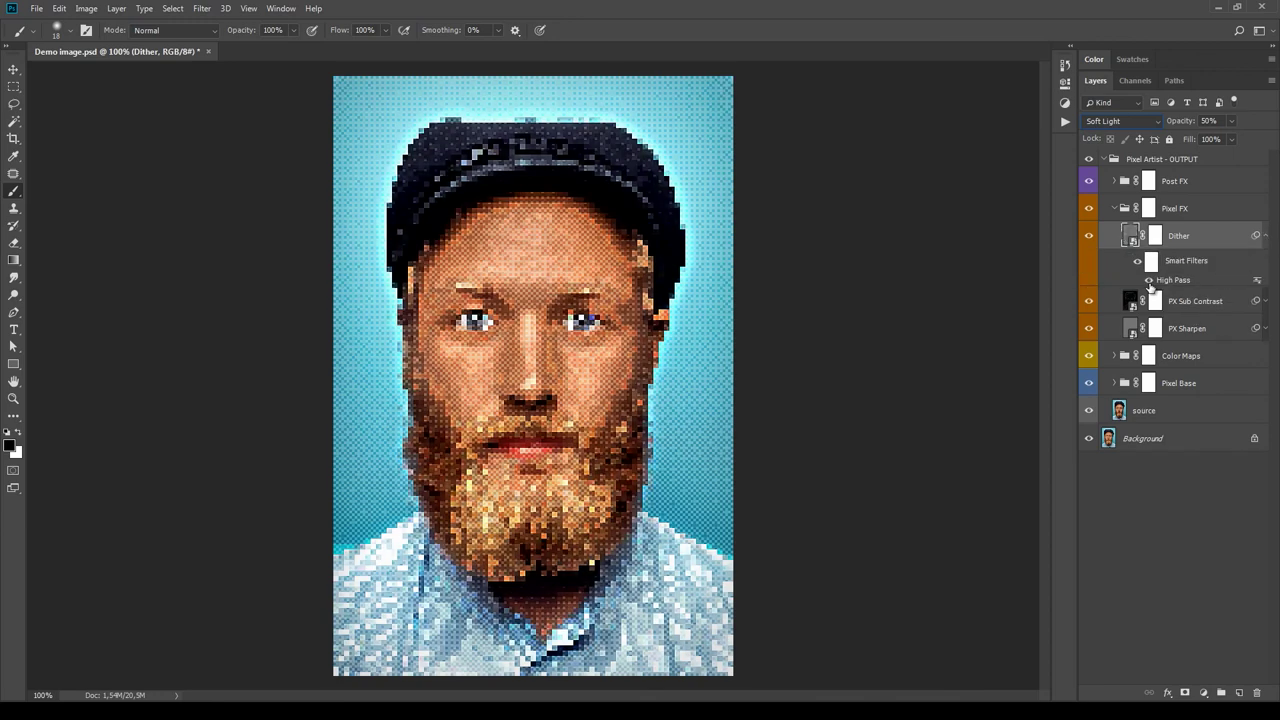
{"action": "left_click", "coordinate": [1149, 121]}
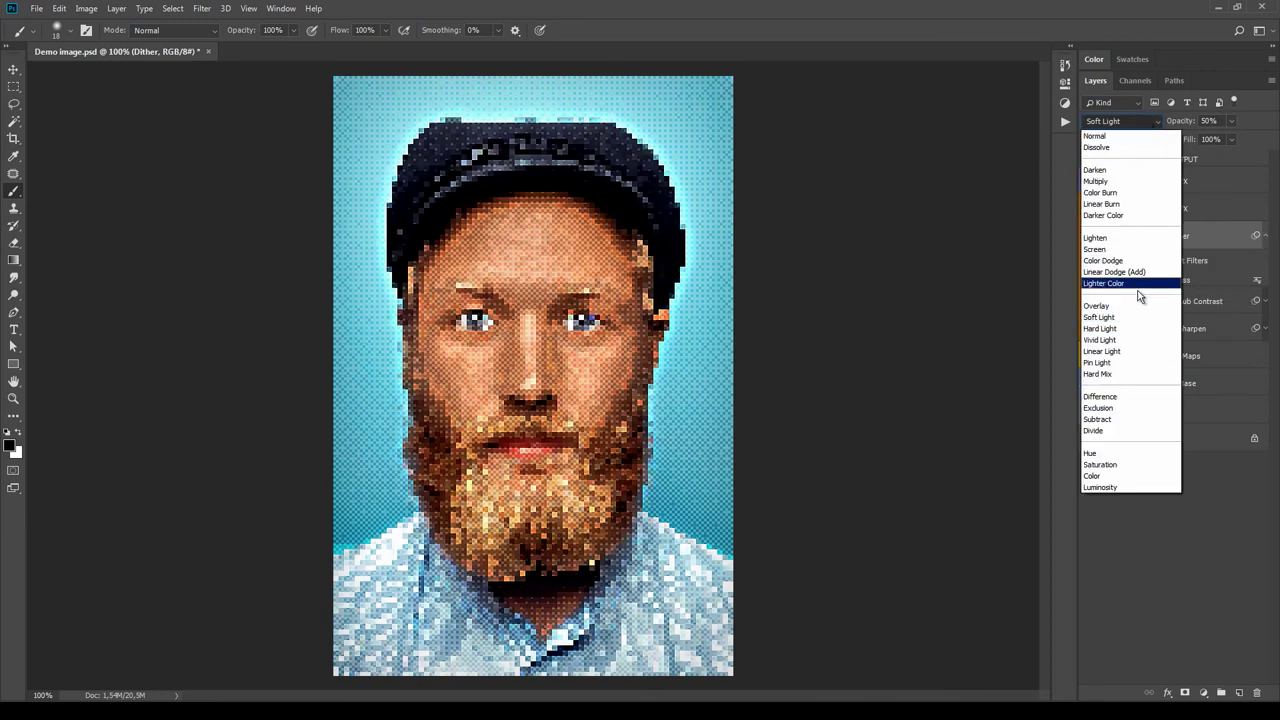
{"action": "left_click", "coordinate": [1143, 352]}
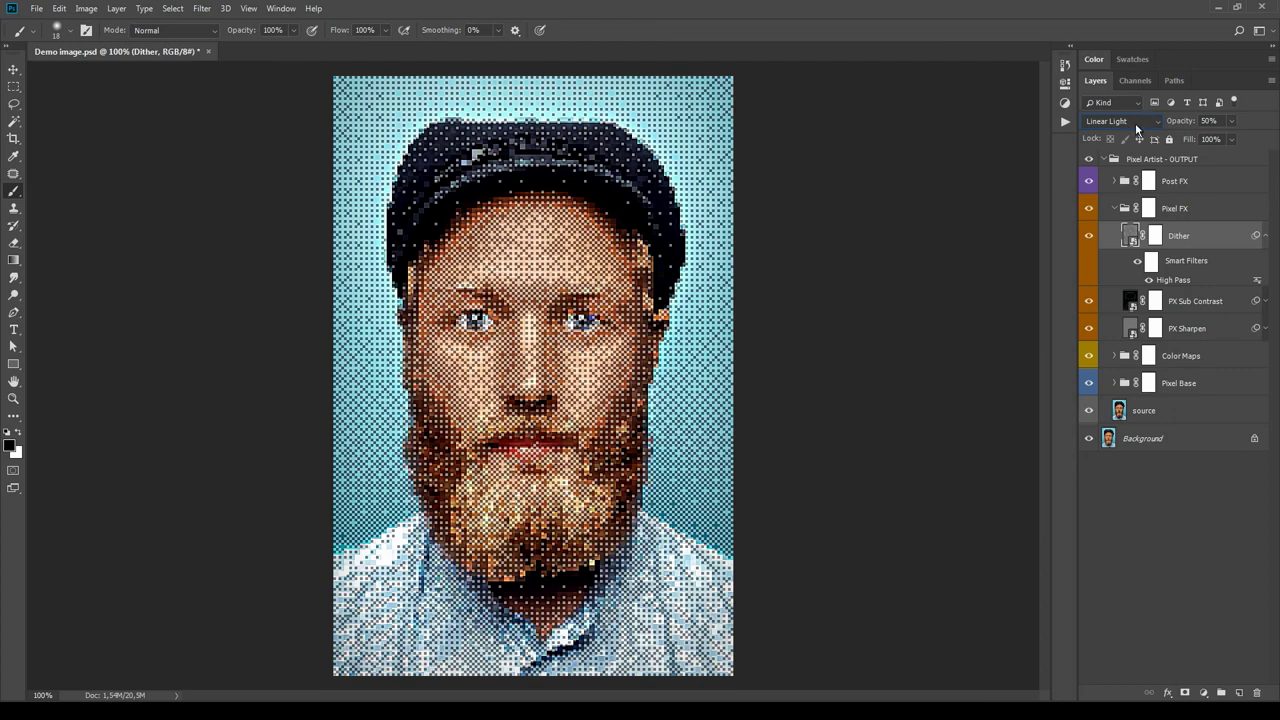
{"action": "left_click_drag", "start_coordinate": [1231, 121], "coordinate": [1209, 142]}
{"action": "left_click", "coordinate": [1120, 121]}
{"action": "left_click", "coordinate": [1128, 323]}
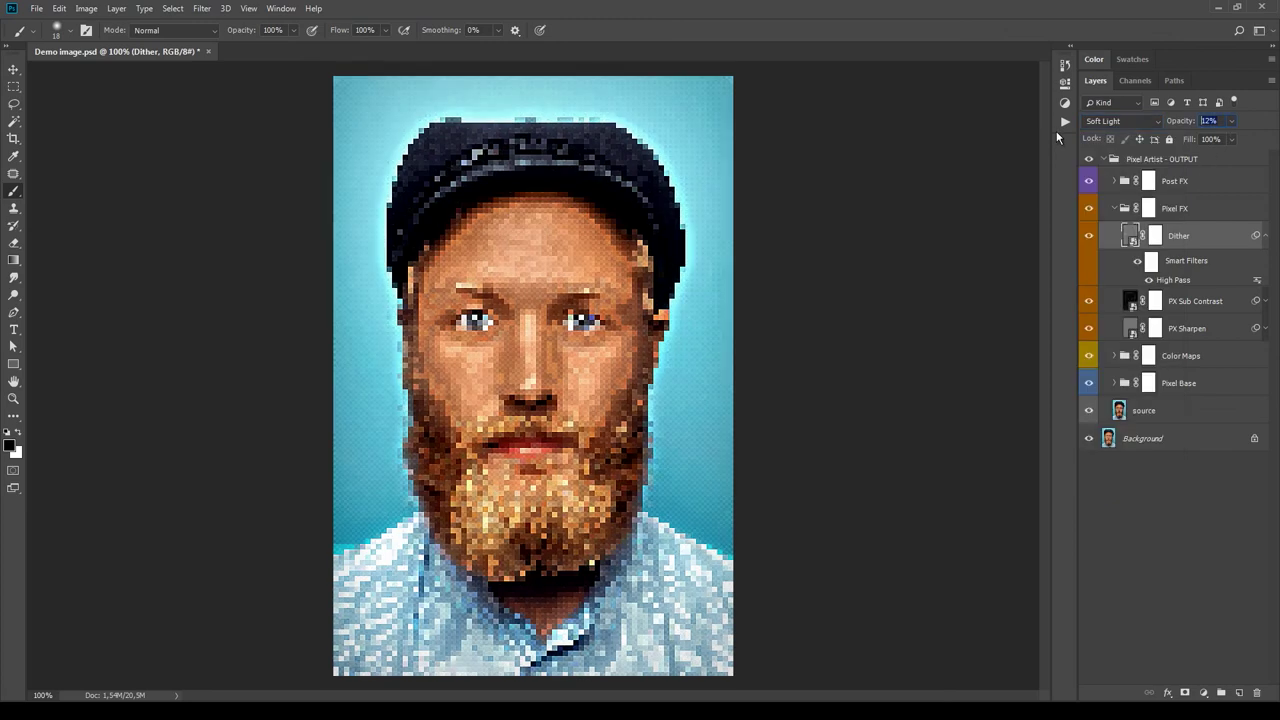
Set the Dither layer's opacity to 35% and collapse its smart filters.
{"action": "type", "text": "35"}
{"action": "left_click", "coordinate": [1216, 513]}
{"action": "left_click", "coordinate": [1218, 240]}
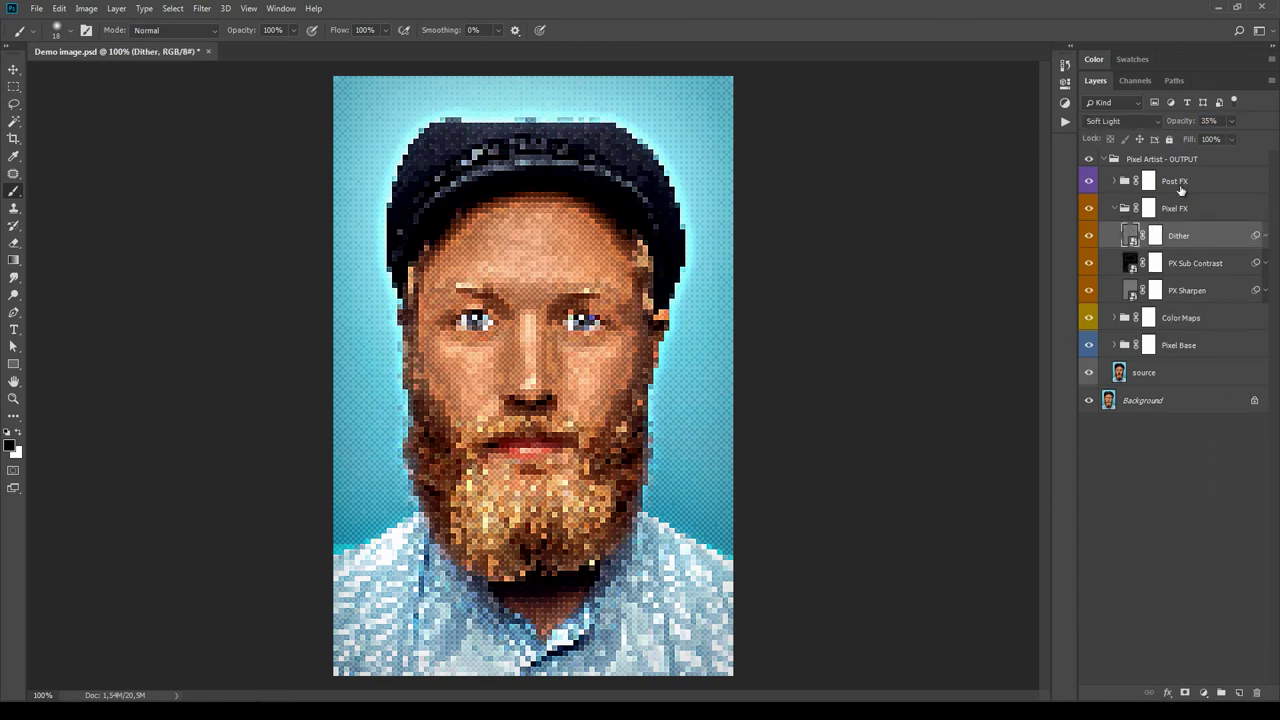
Collapse the Pixel FX group, expand the Post FX group and select its Levels layer.
{"action": "left_click", "coordinate": [1115, 208]}
{"action": "left_click", "coordinate": [1116, 184]}
{"action": "left_click", "coordinate": [1116, 183]}
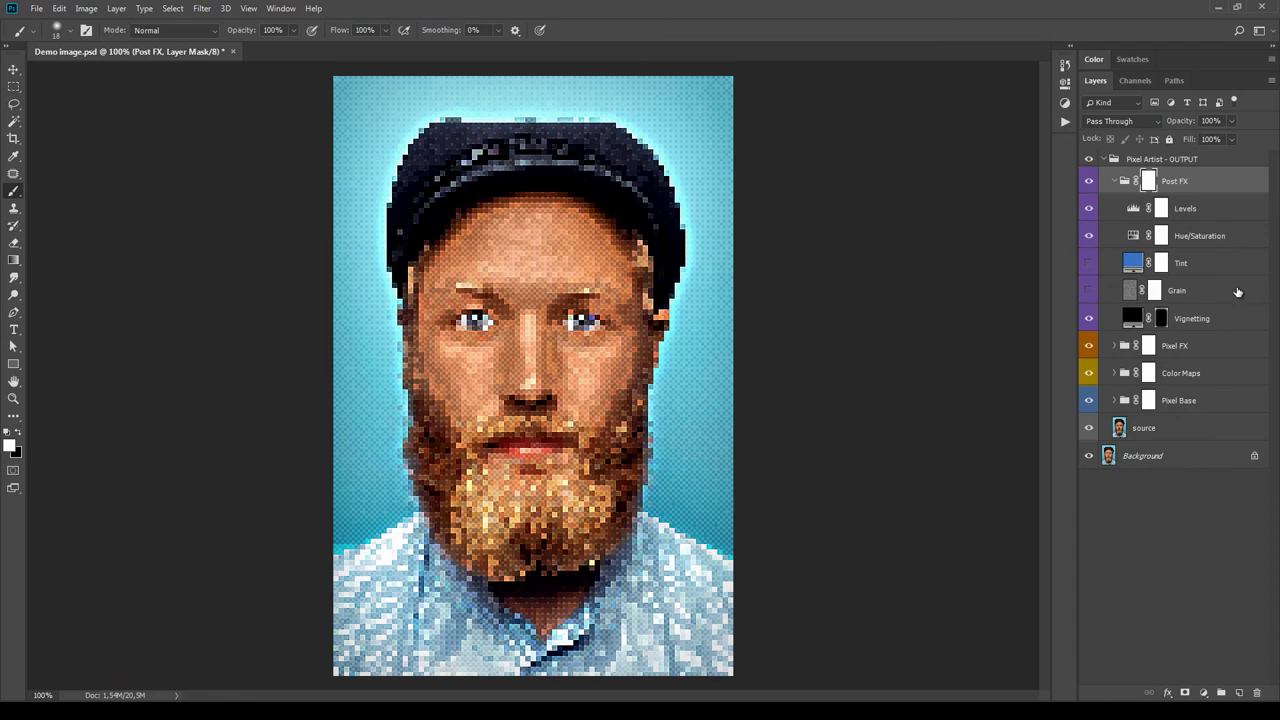
{"action": "left_click", "coordinate": [1226, 210]}
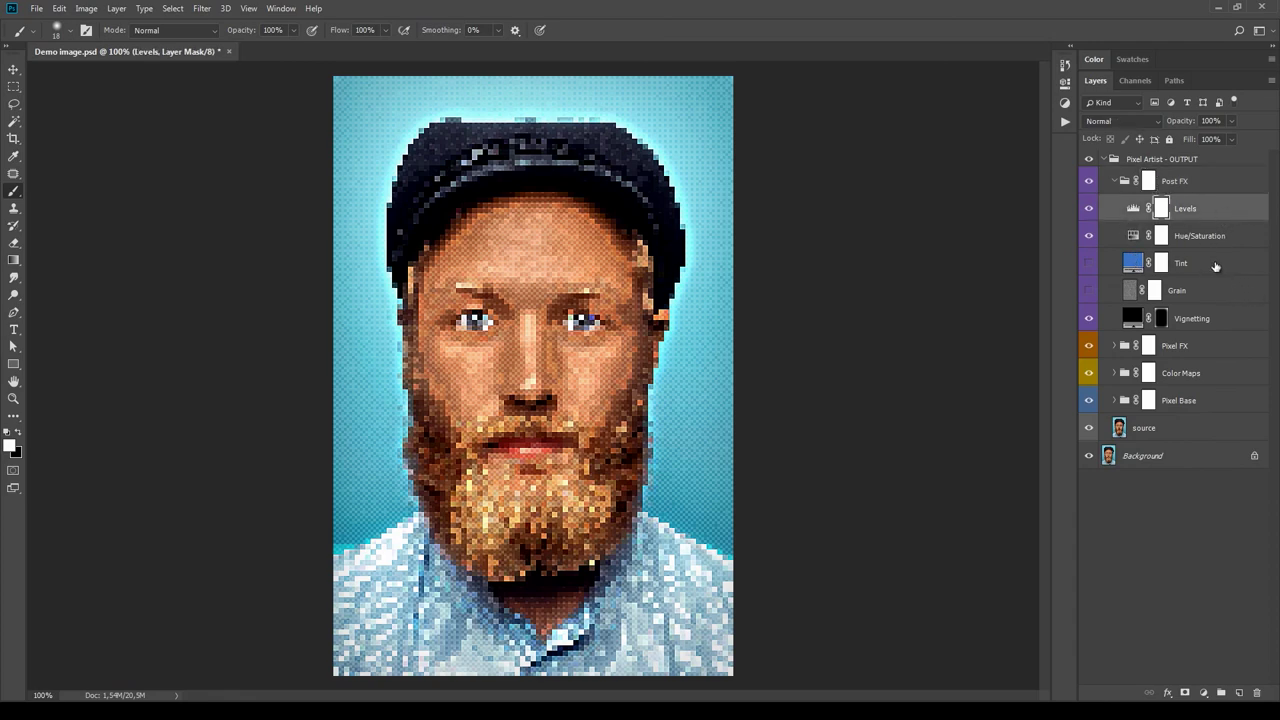
Toggle the visibility of the Vignetting and Tint layers to compare their effects, leaving both hidden.
{"action": "left_click", "coordinate": [1197, 318]}
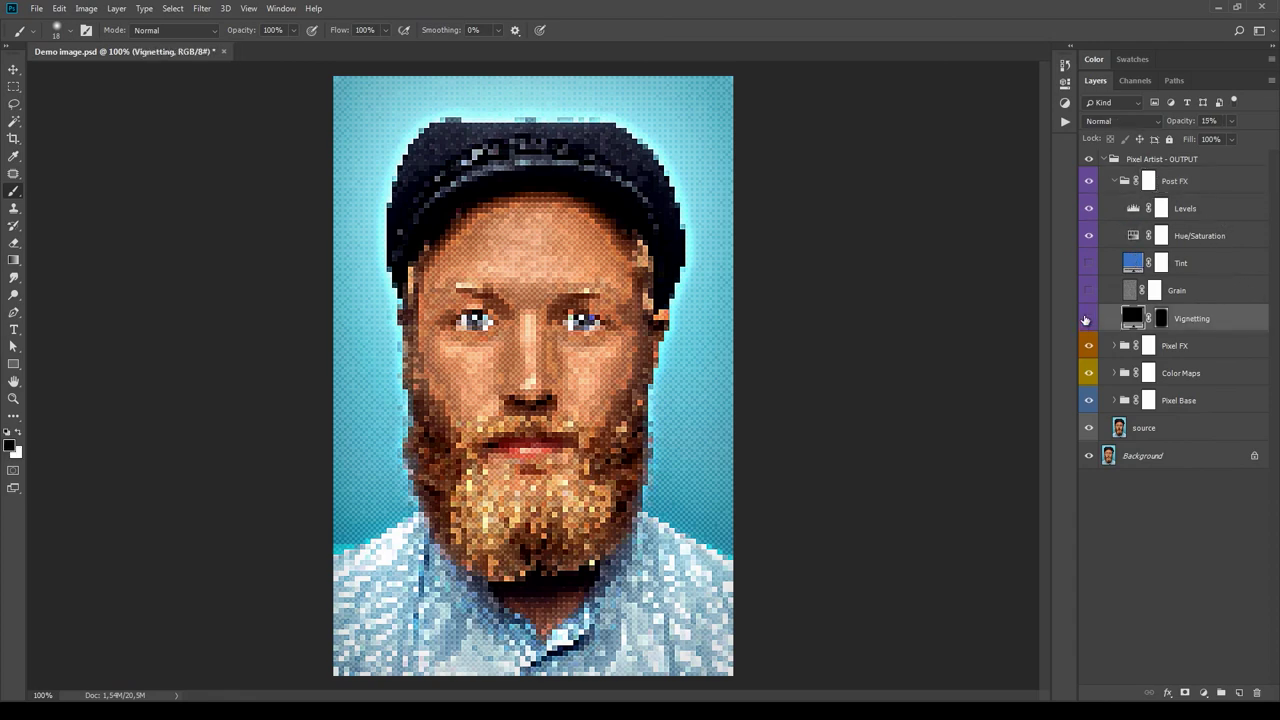
{"action": "left_click", "coordinate": [1088, 318]}
{"action": "left_click", "coordinate": [1088, 318]}
{"action": "left_click", "coordinate": [1088, 318]}
{"action": "left_click", "coordinate": [1089, 263]}
{"action": "left_click", "coordinate": [1089, 263]}
Review the settings of the Levels and Hue/Saturation adjustments and the fill color of the Tint layer.
{"action": "double_click", "coordinate": [1134, 210]}
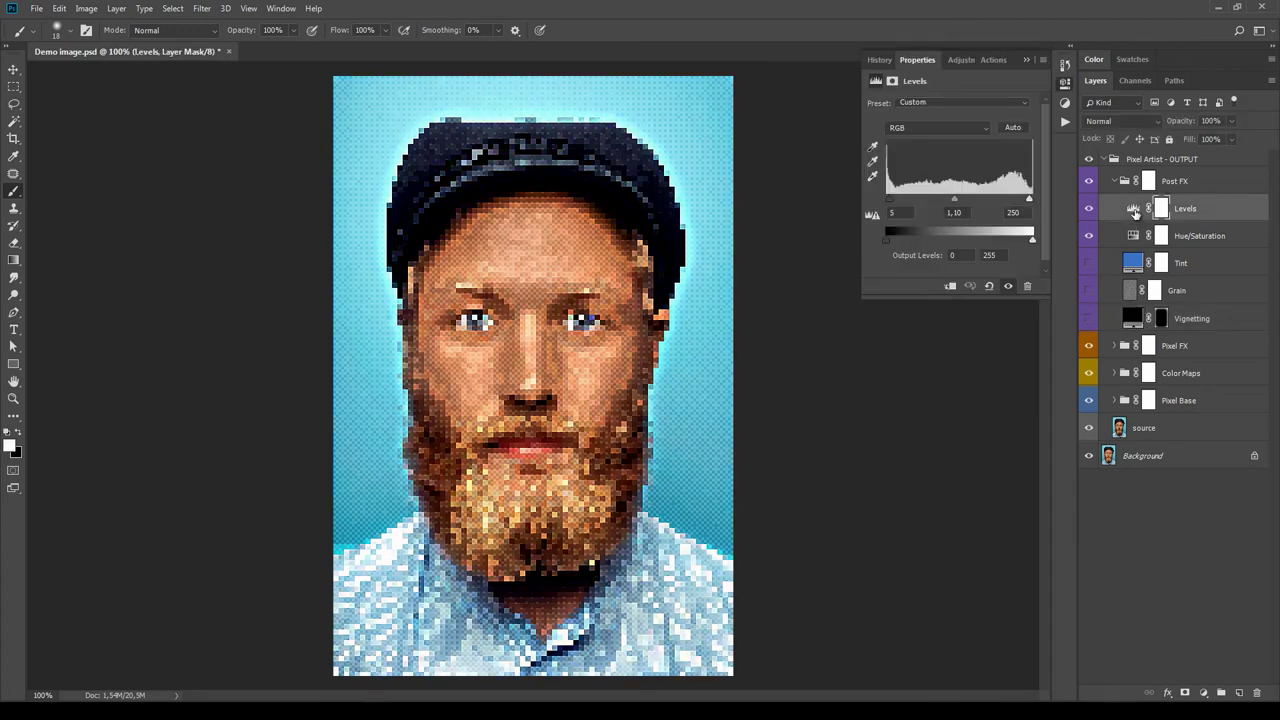
{"action": "left_click", "coordinate": [1134, 237]}
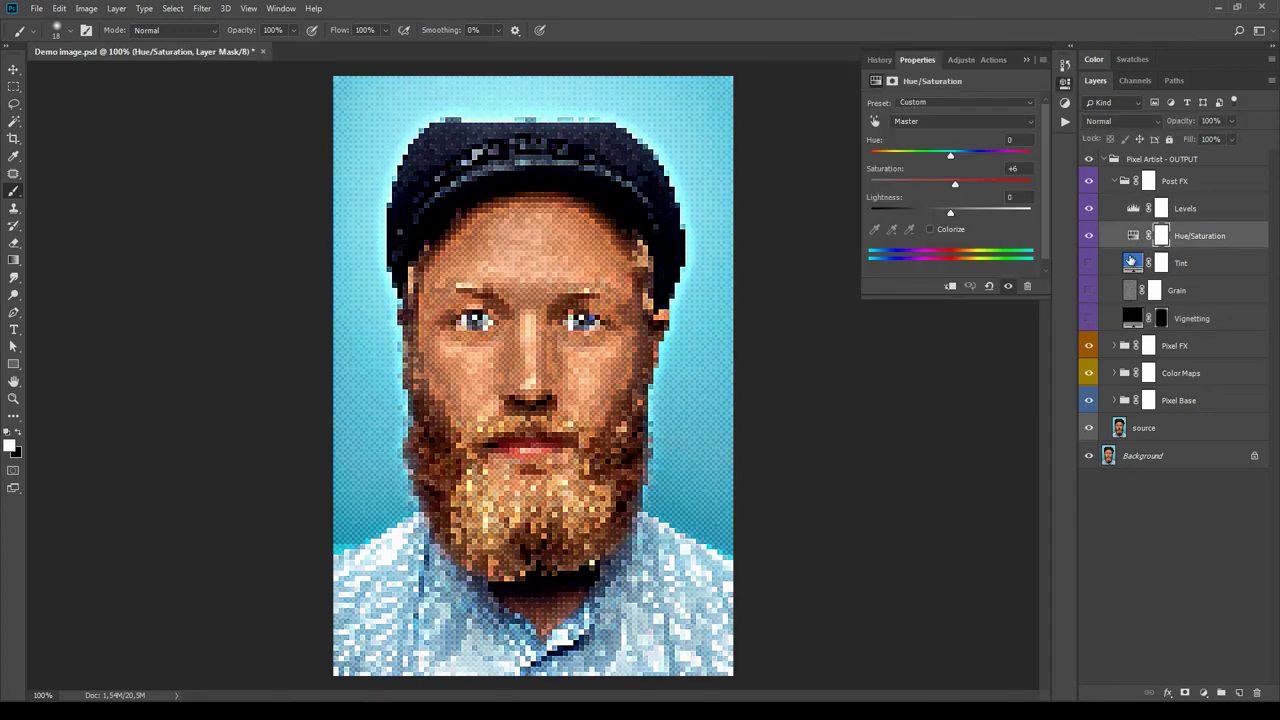
{"action": "double_click", "coordinate": [1134, 263]}
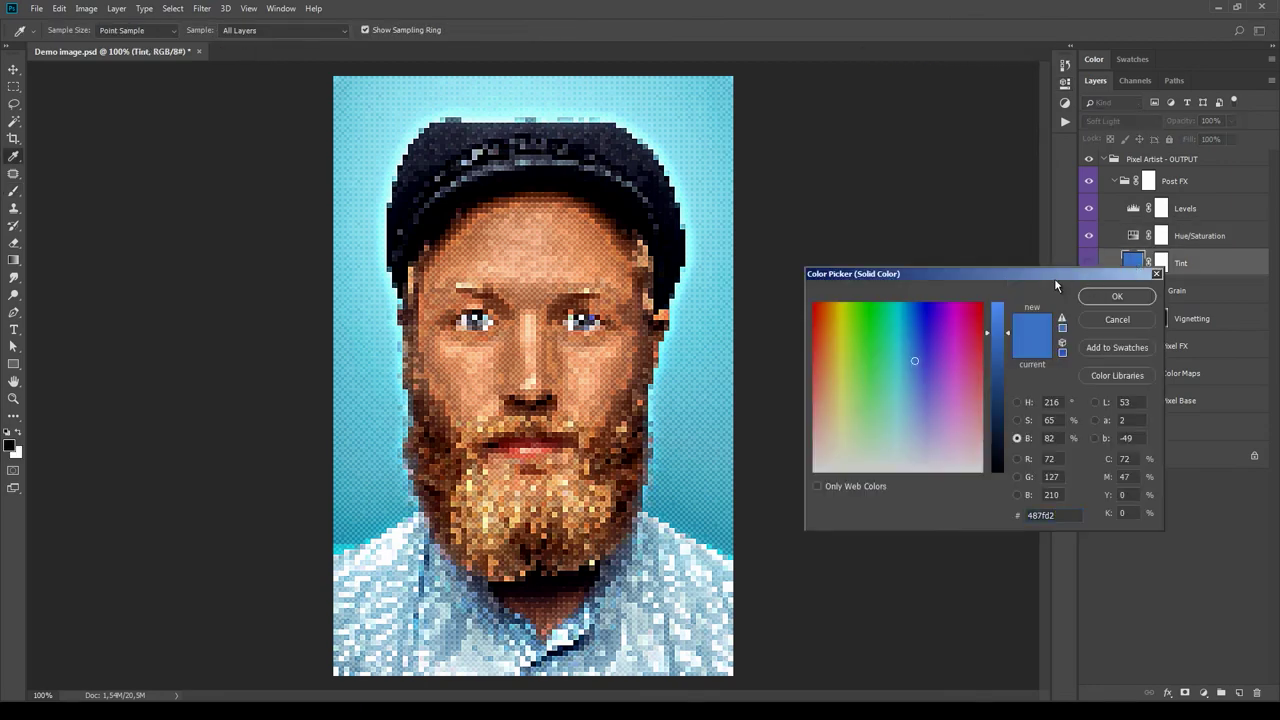
{"action": "left_click_drag", "start_coordinate": [1054, 277], "coordinate": [956, 263]}
{"action": "left_click", "coordinate": [1056, 309]}
Show the Vignetting layer and try purple 493c9a as its fill color, keeping the original black.
{"action": "left_click", "coordinate": [1088, 318]}
{"action": "double_click", "coordinate": [1128, 318]}
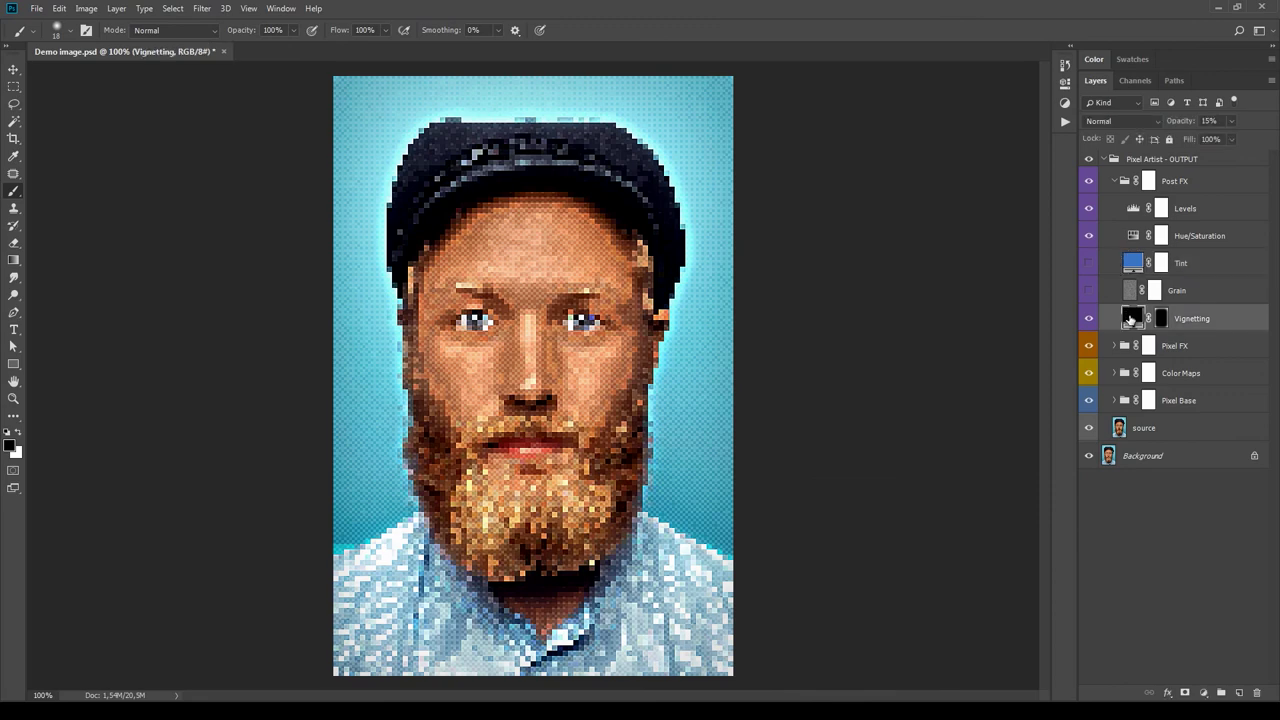
{"action": "left_click", "coordinate": [905, 373]}
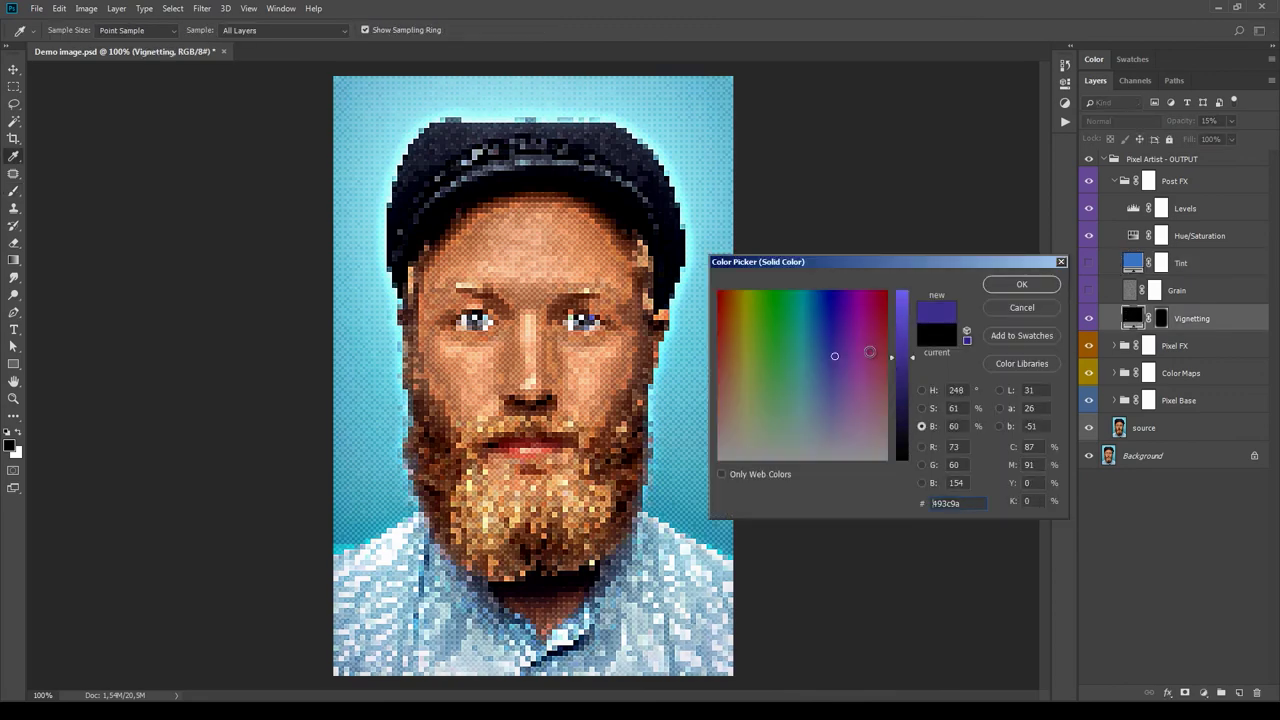
{"action": "left_click", "coordinate": [1008, 312]}
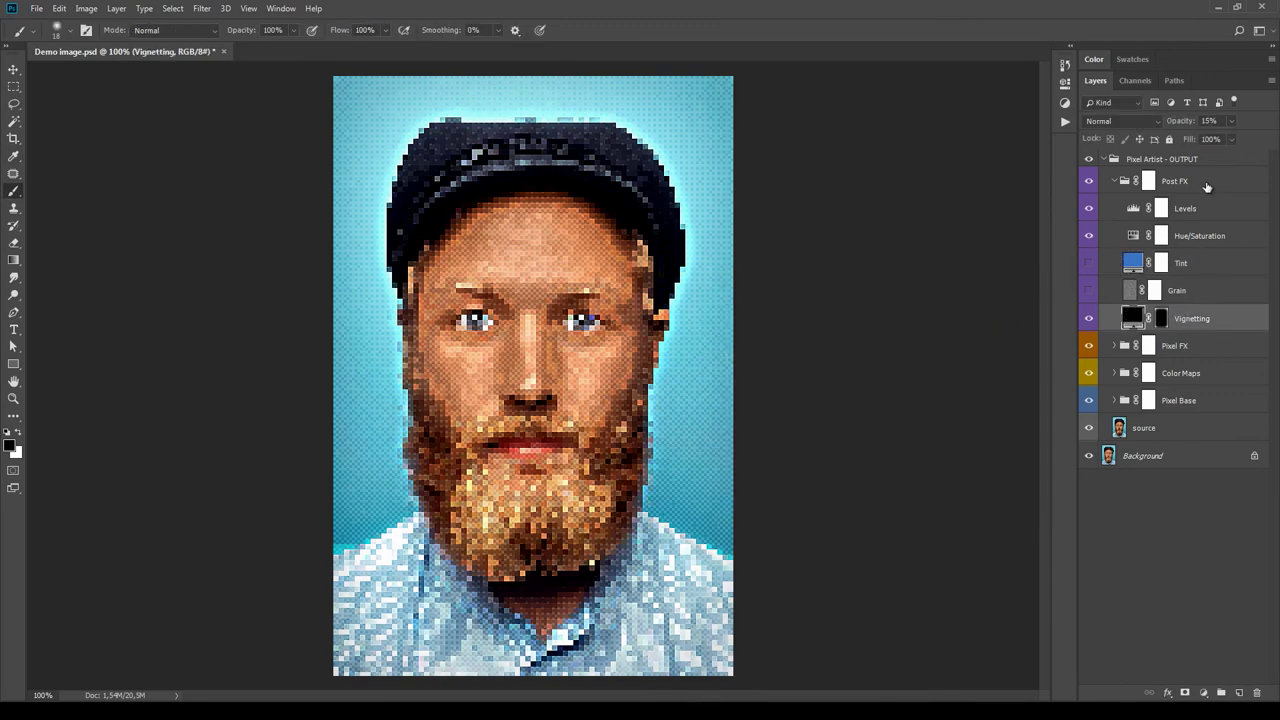